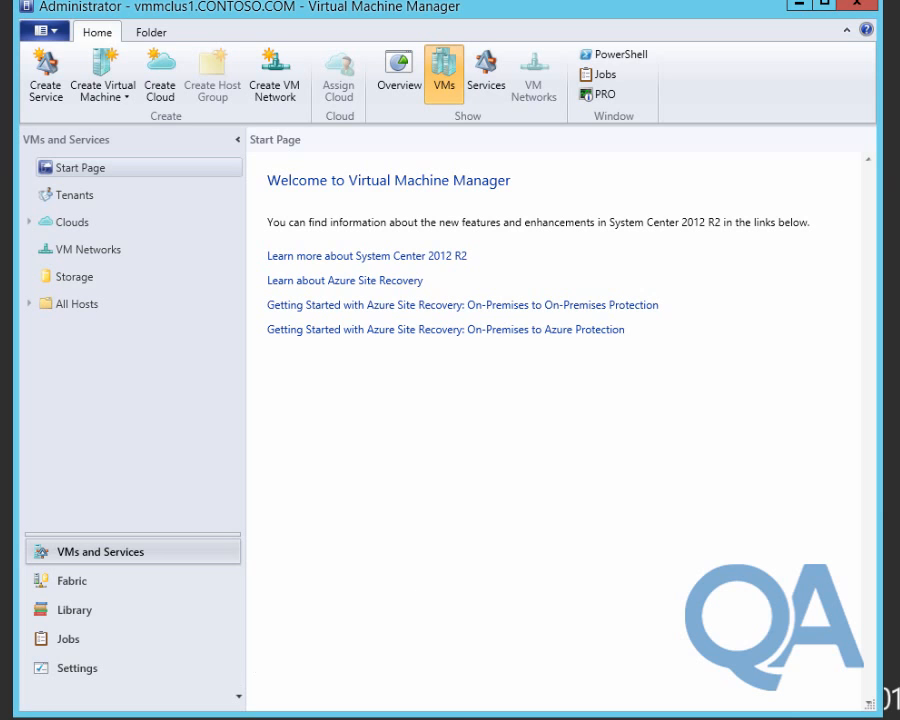
Show the Library's Hardware Profiles list under Profiles, which is currently empty.
click(75, 612)
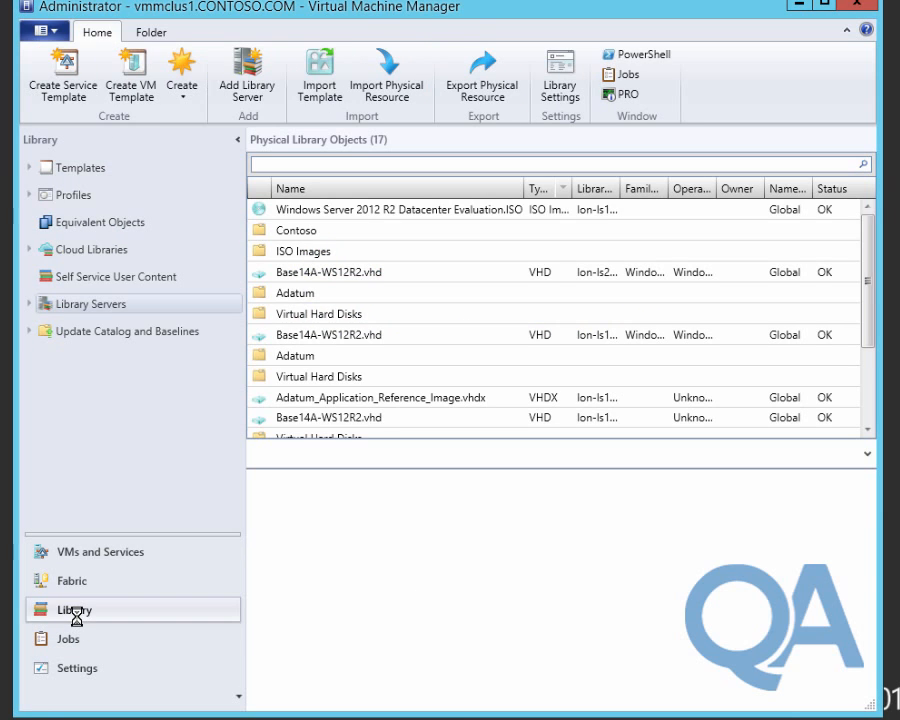
click(80, 195)
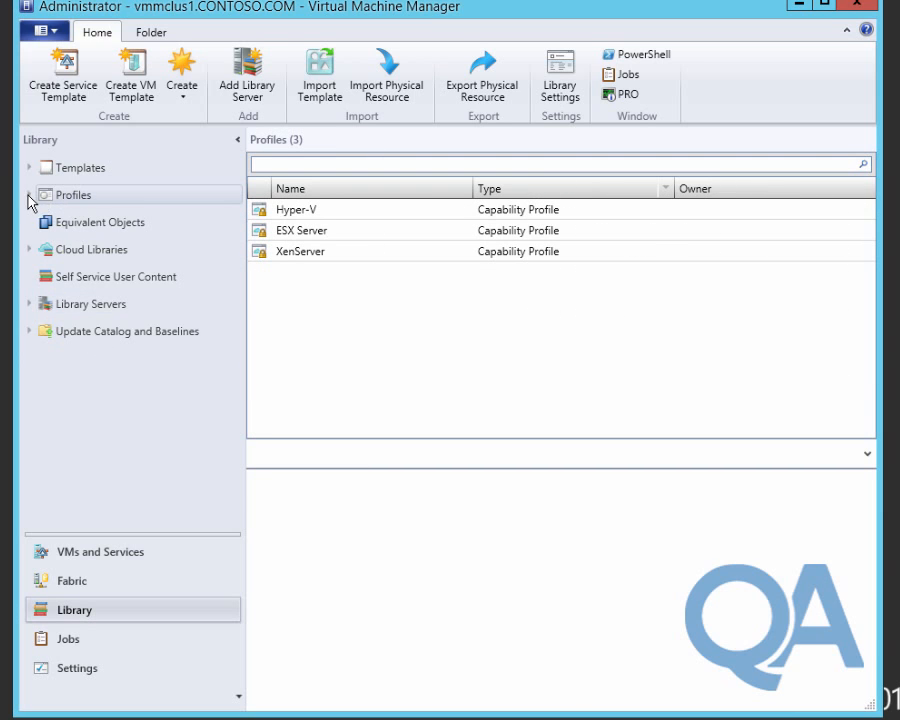
click(29, 196)
click(122, 278)
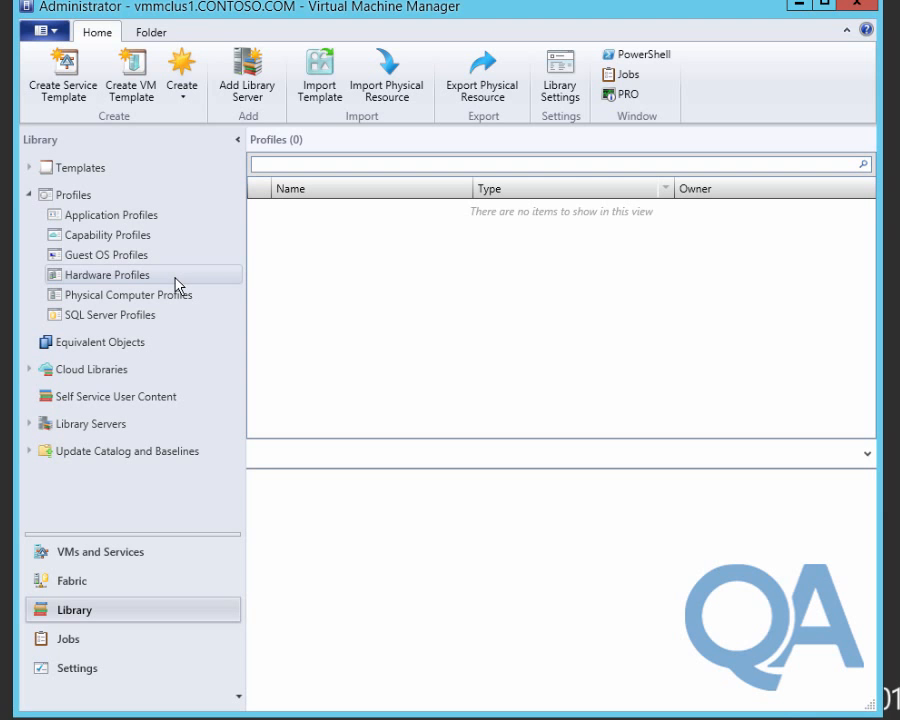
Create a new hardware profile named 'Contoso Small' and show its hardware settings page.
click(183, 96)
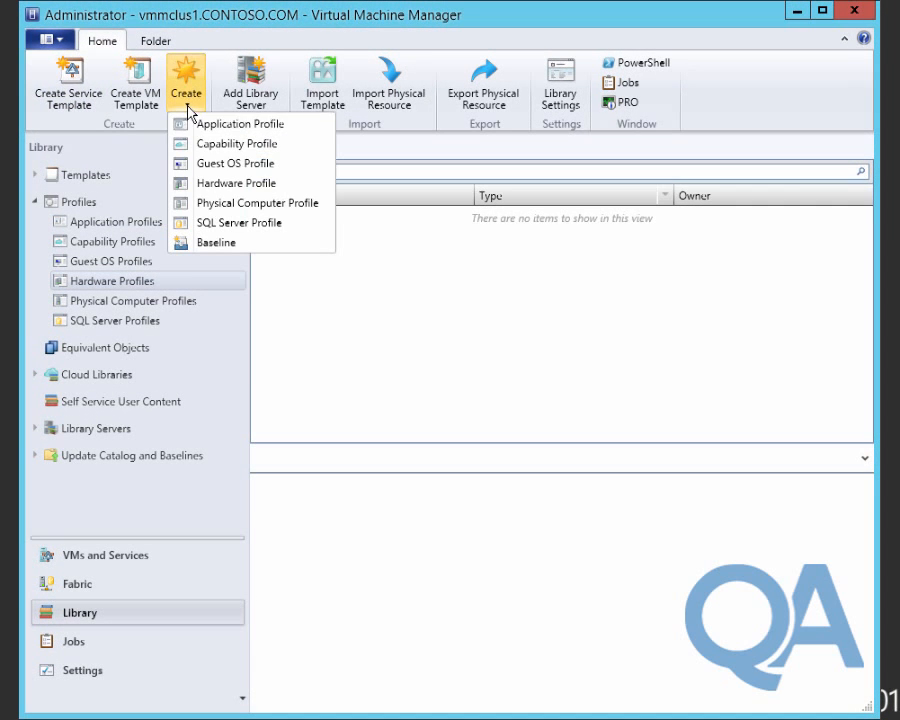
click(225, 185)
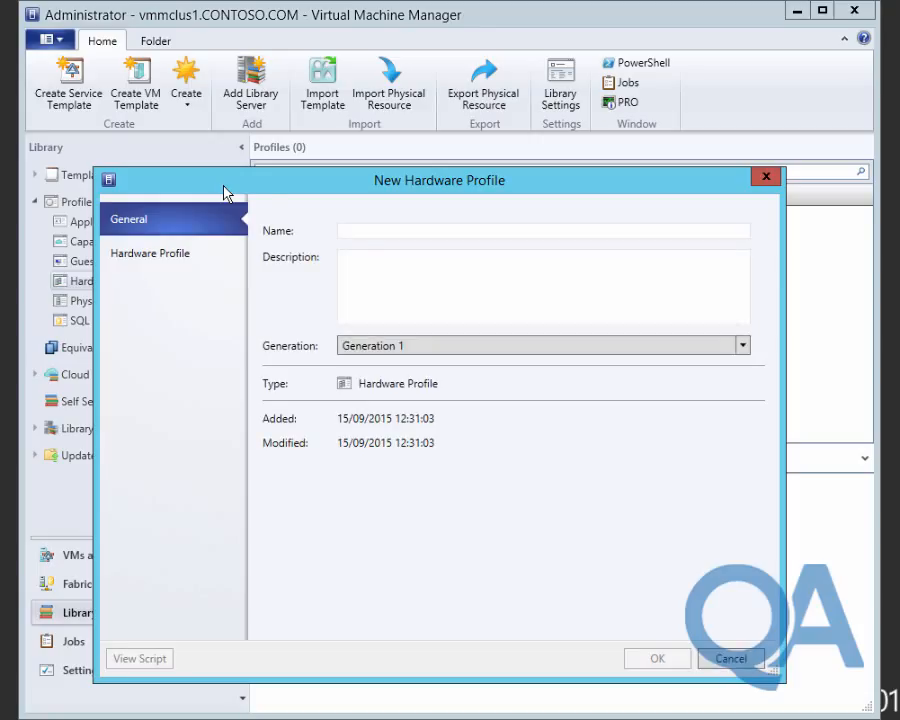
click(359, 229)
text(contoso)
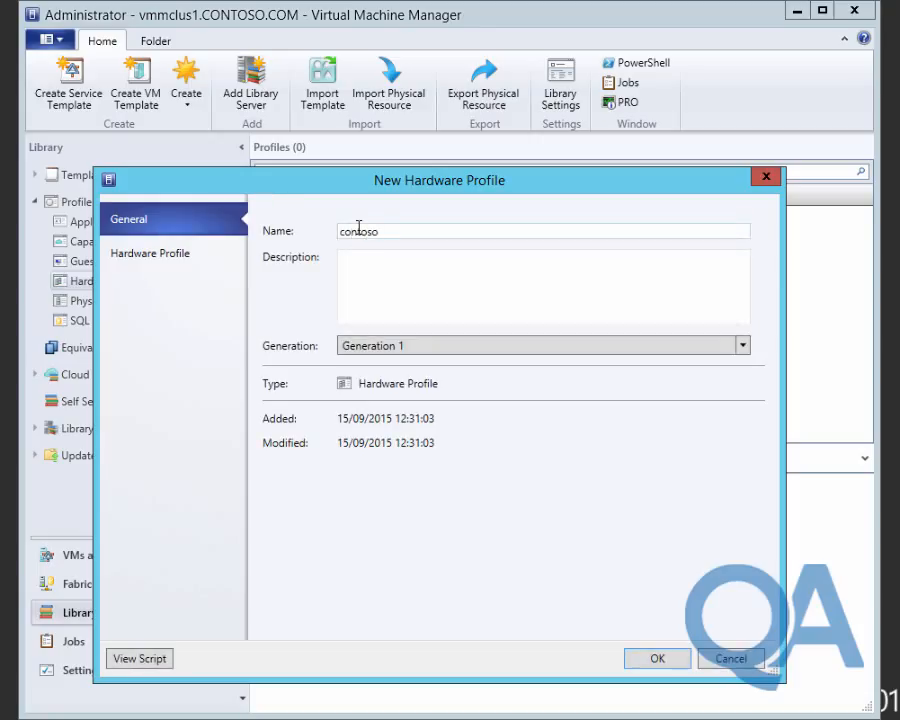
key(Home)
key(Delete)
text(Contoso Small)
click(160, 266)
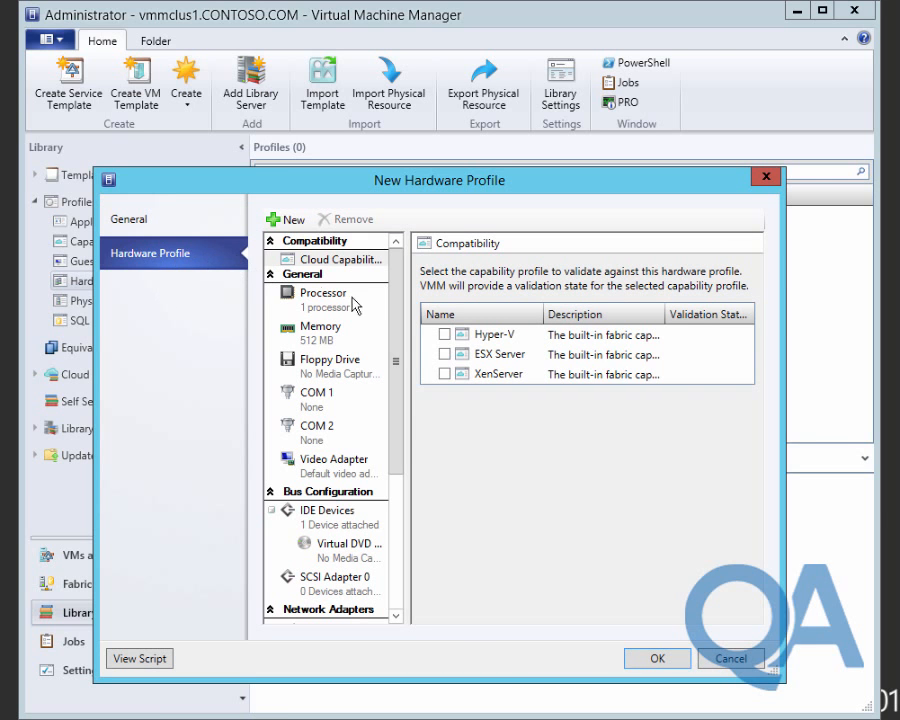
Set Contoso Small to 2 processors and 1 GB static memory, and remove the virtual DVD drive.
click(338, 304)
click(596, 270)
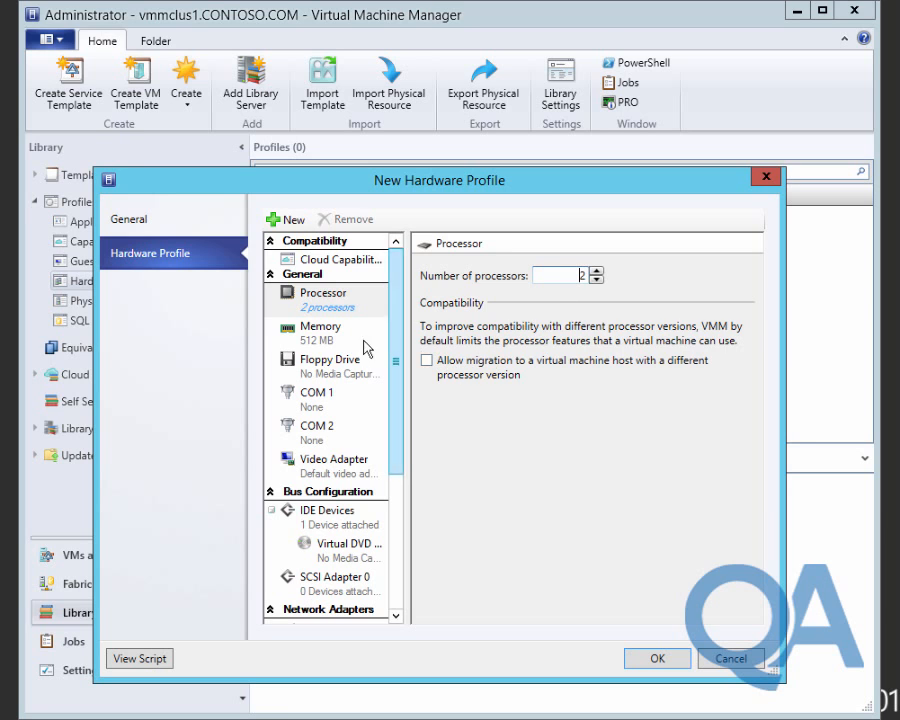
click(320, 333)
drag(597, 348, 496, 376)
text(1)
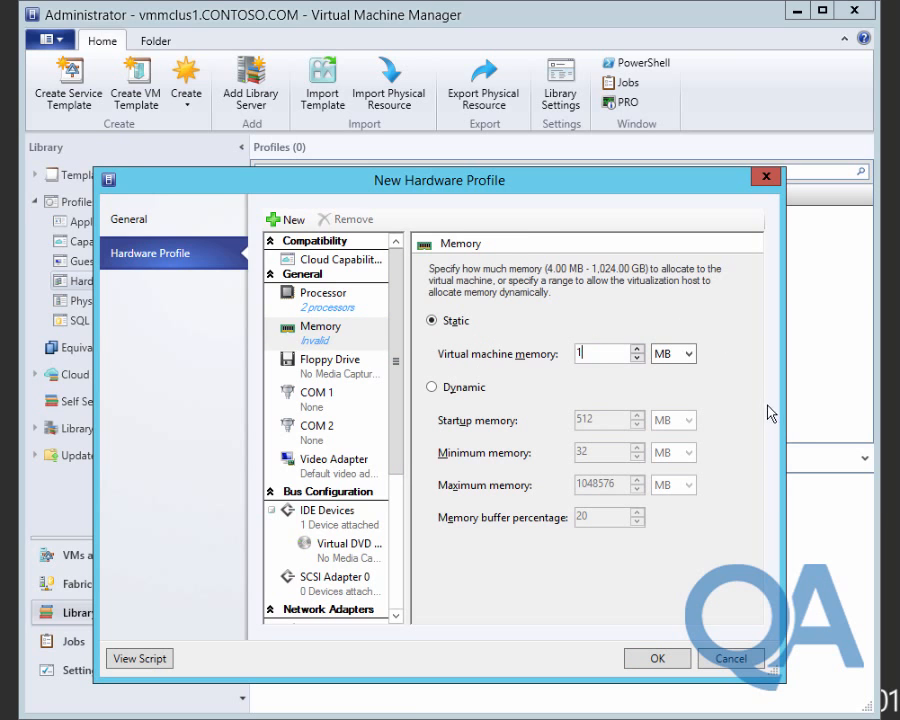
click(684, 353)
click(676, 388)
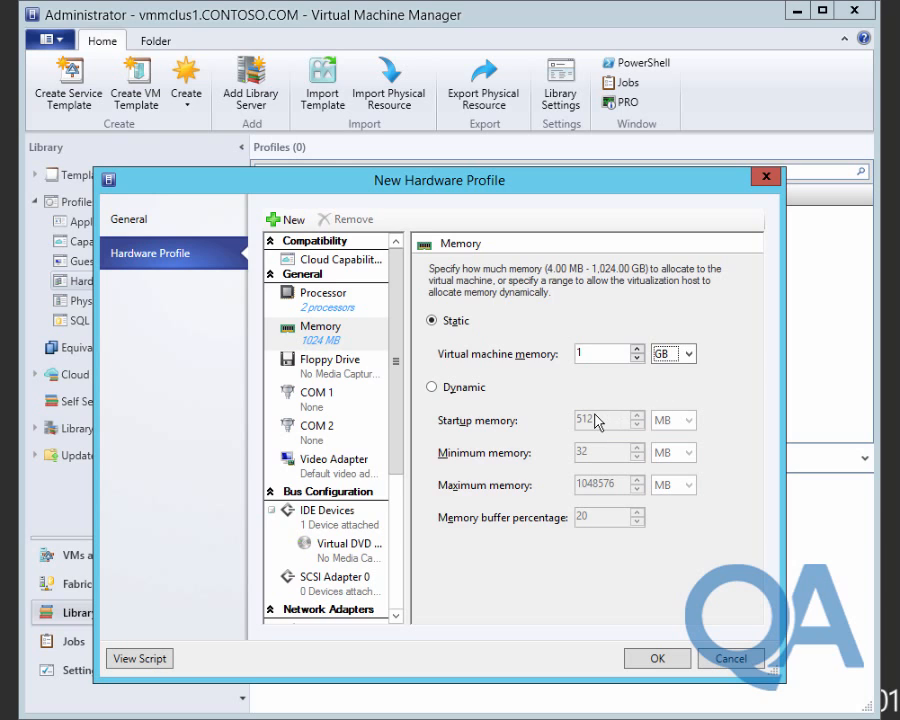
click(335, 550)
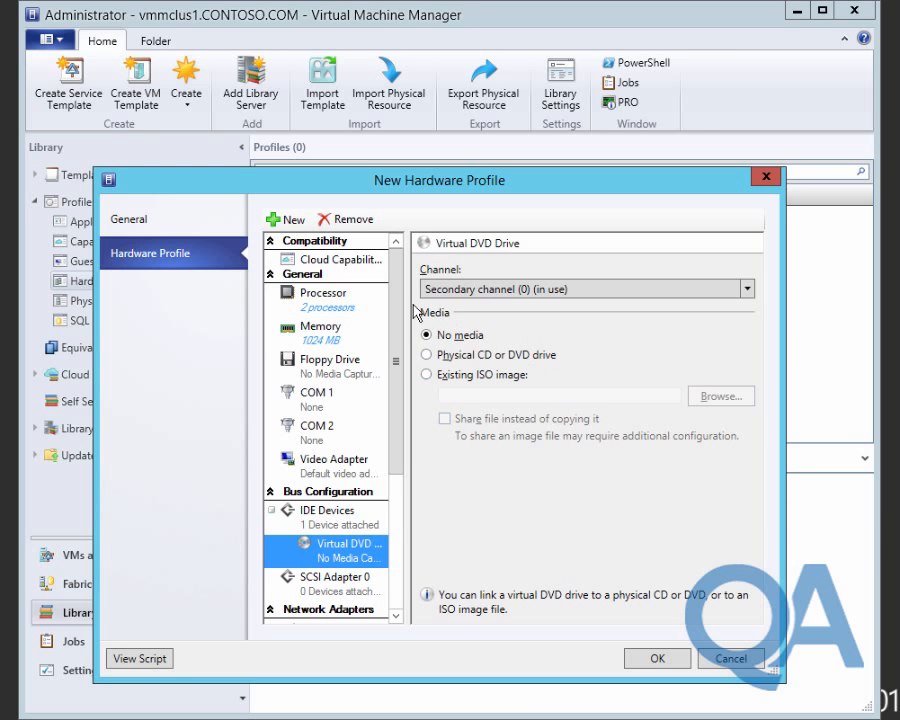
click(352, 220)
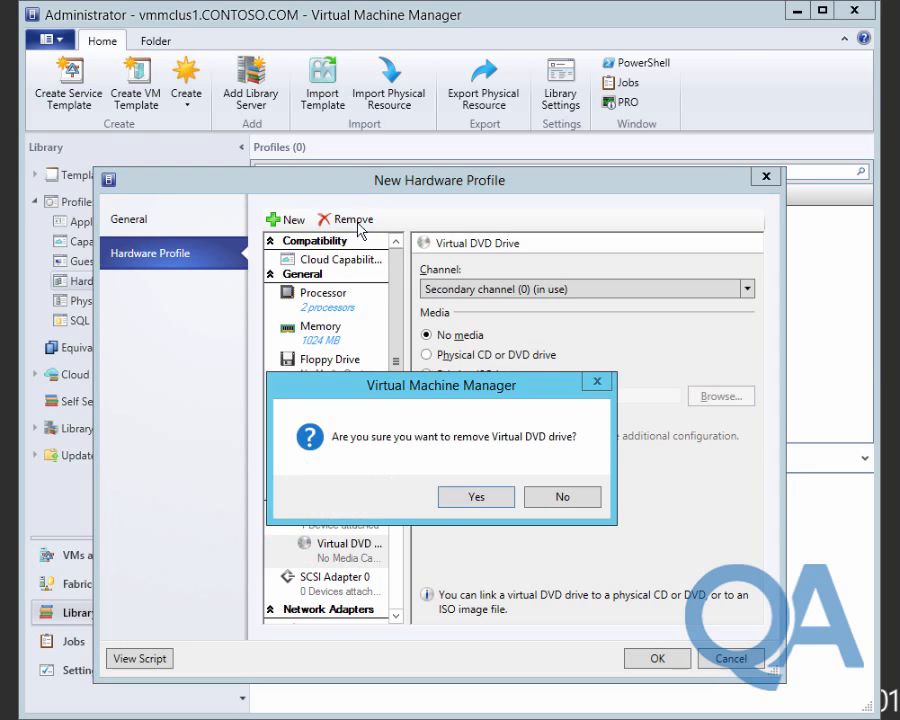
Confirm the DVD drive removal and connect Network Adapter 1 to the VMN-Management VM network.
click(463, 503)
click(356, 600)
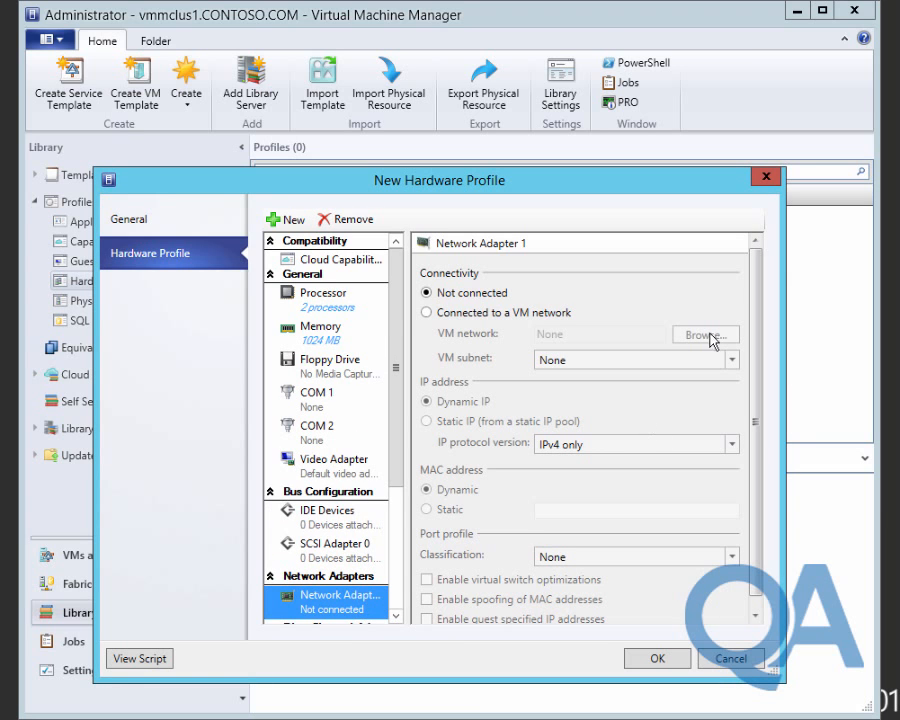
click(523, 310)
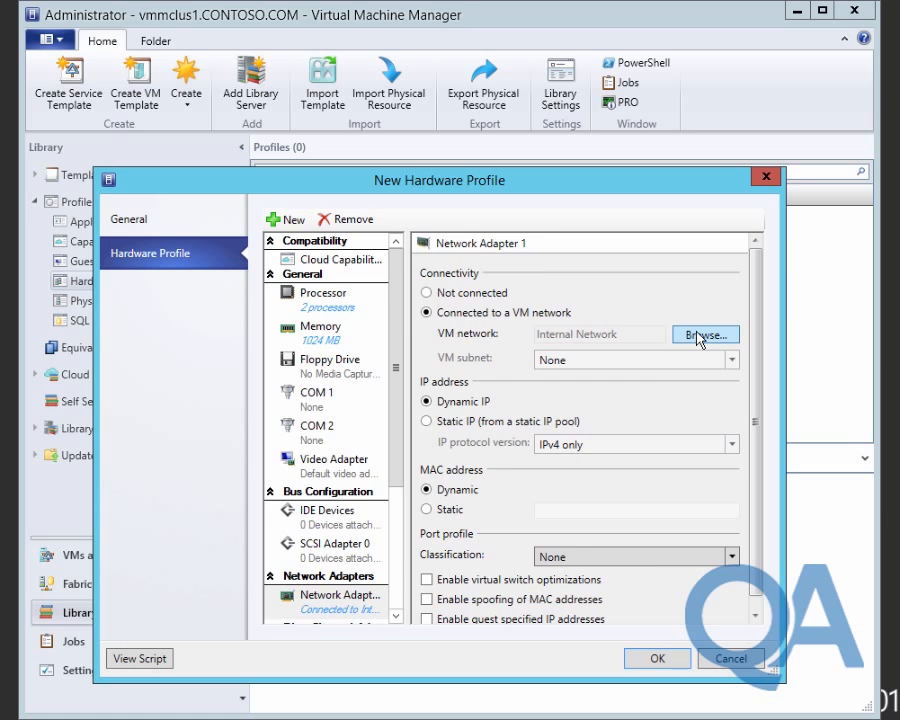
click(699, 337)
click(335, 496)
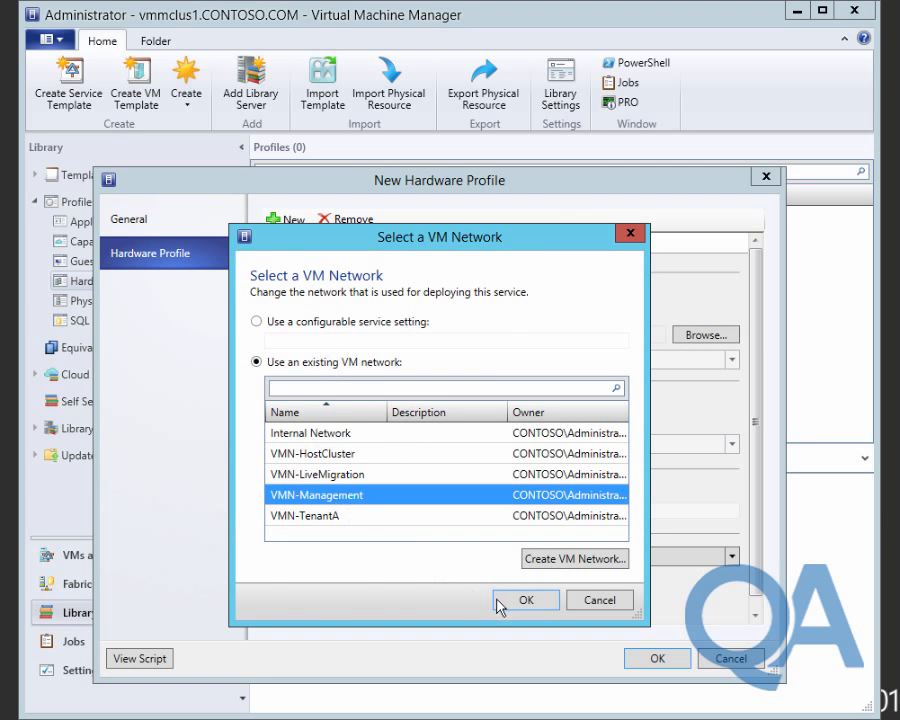
click(500, 600)
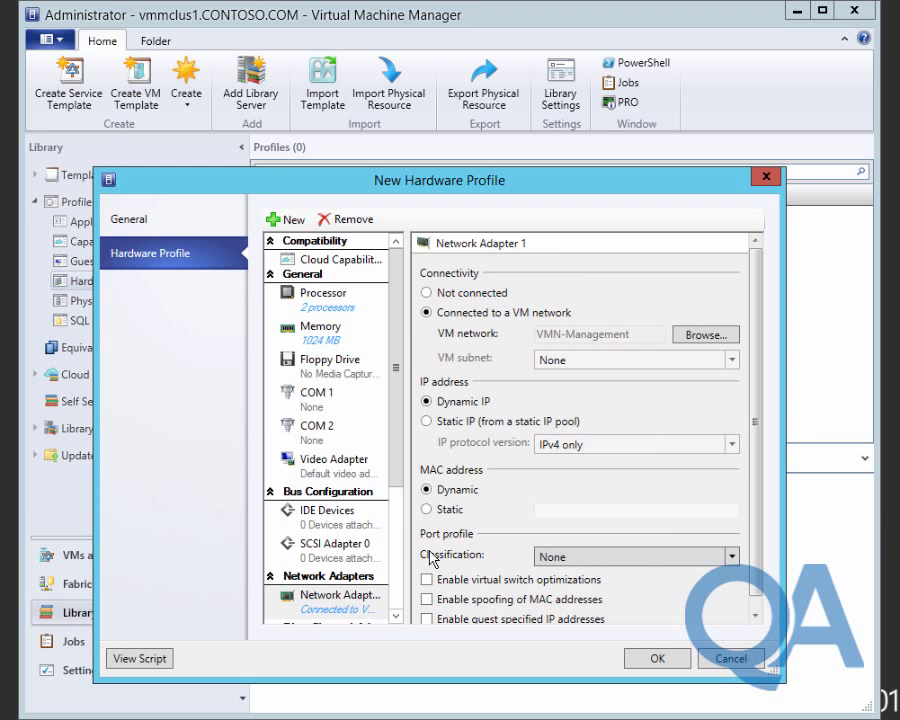
Give the adapter a static IP and the Medium bandwidth port classification.
click(455, 423)
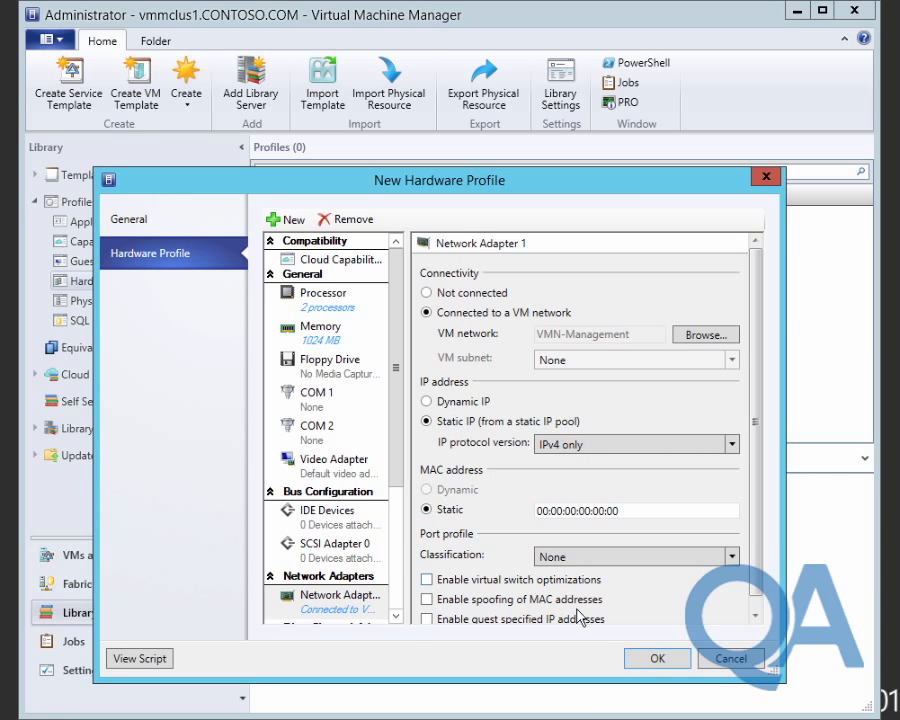
click(733, 556)
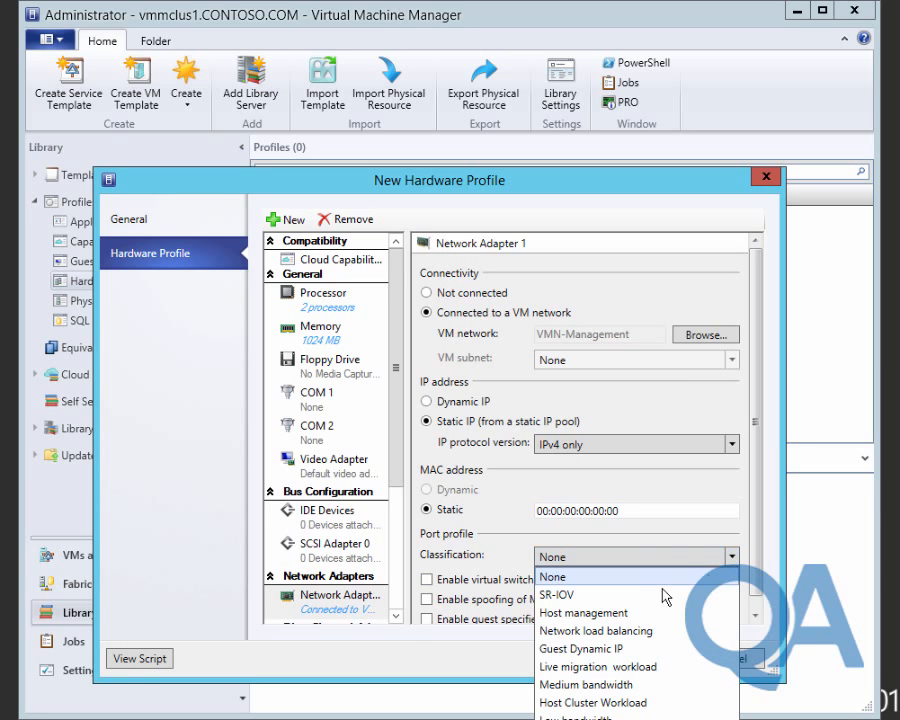
click(630, 686)
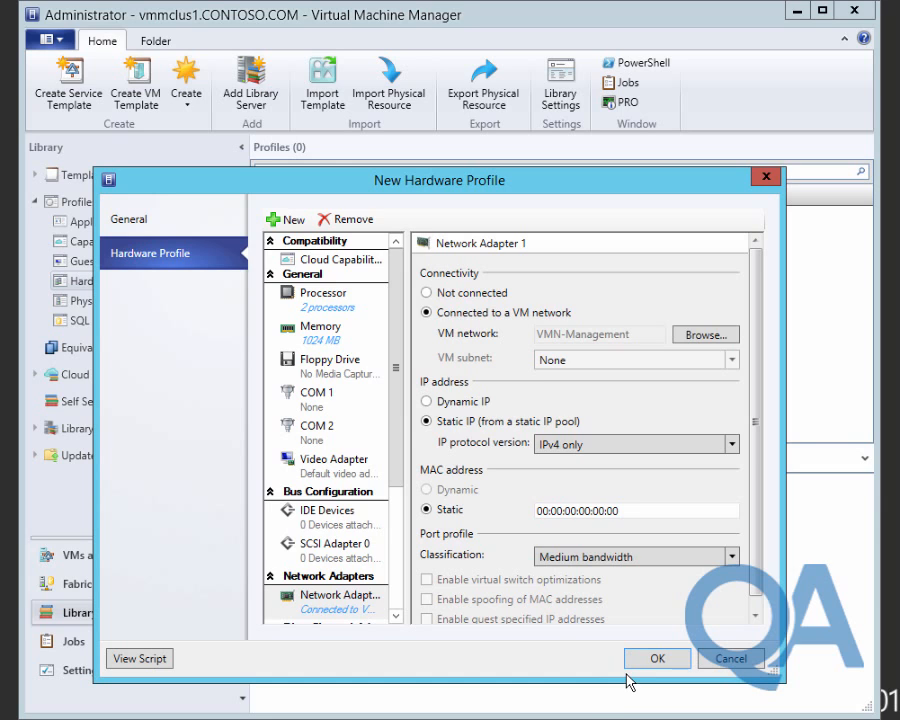
click(755, 616)
scroll(398, 570, down, 5)
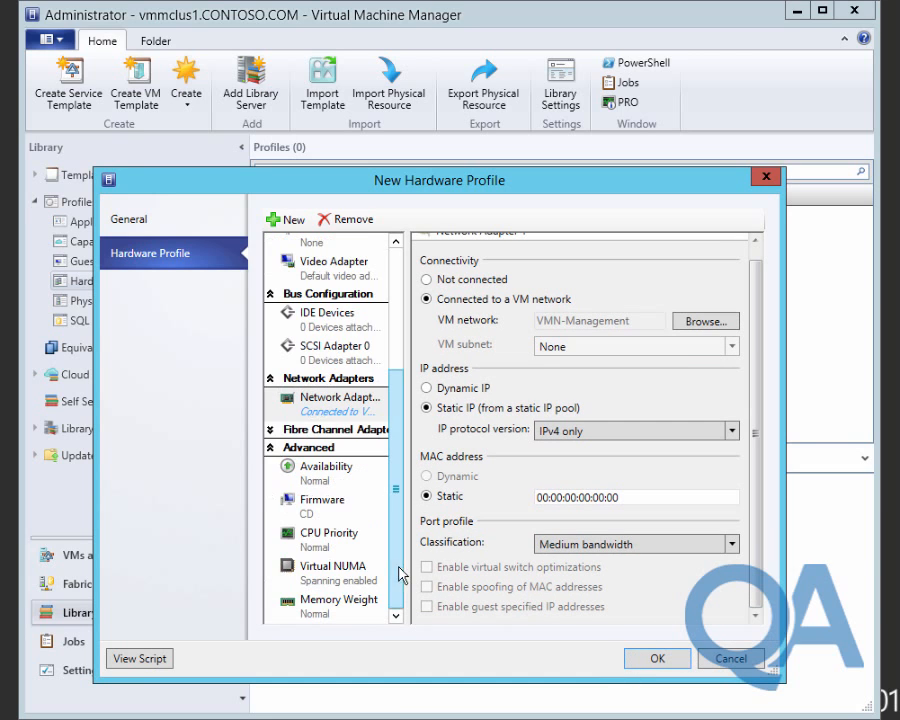
Mark Contoso Small highly available, save the profile, and open Mod09-Ex1-Task2.ps1 from Labfiles.
click(326, 470)
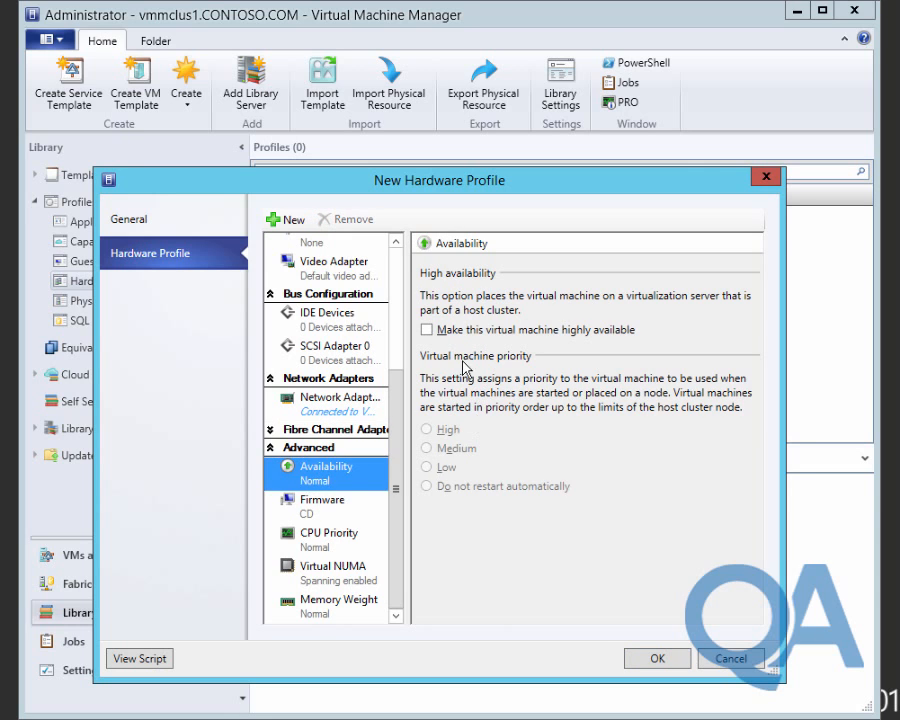
click(445, 334)
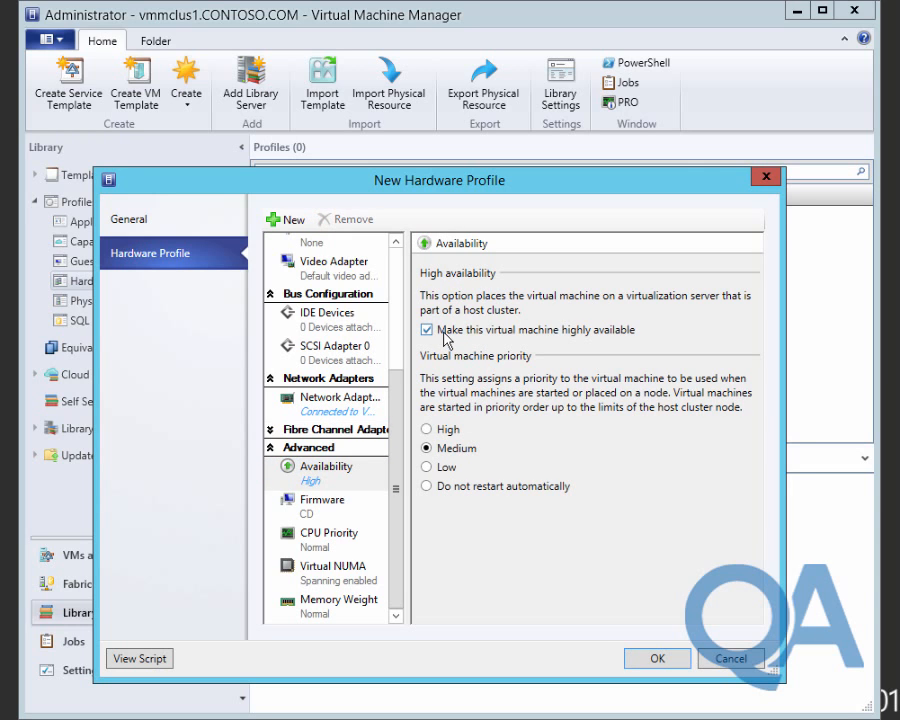
click(659, 661)
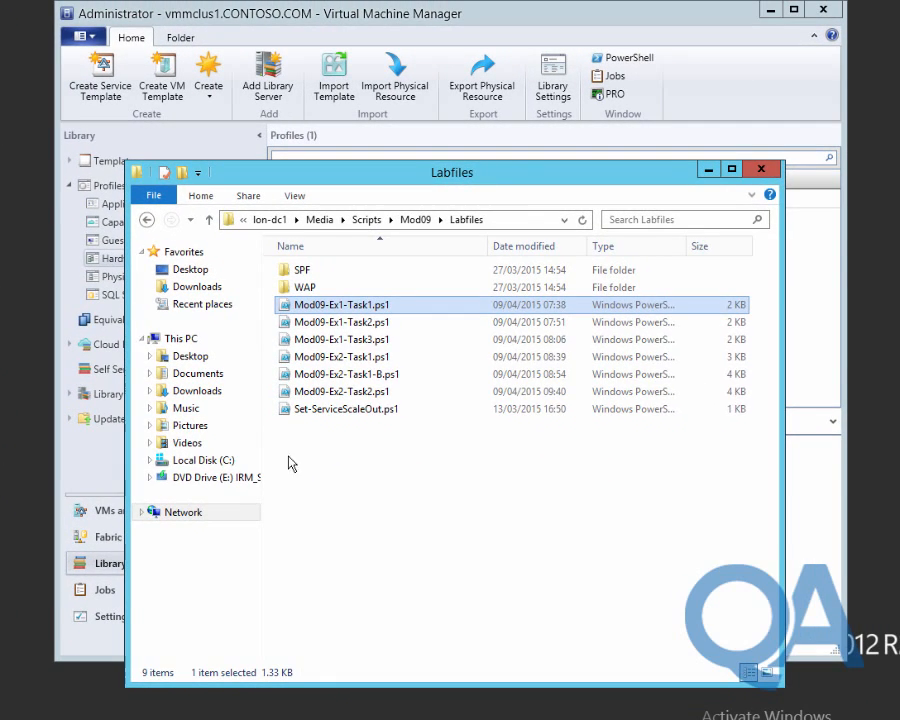
double_click(356, 322)
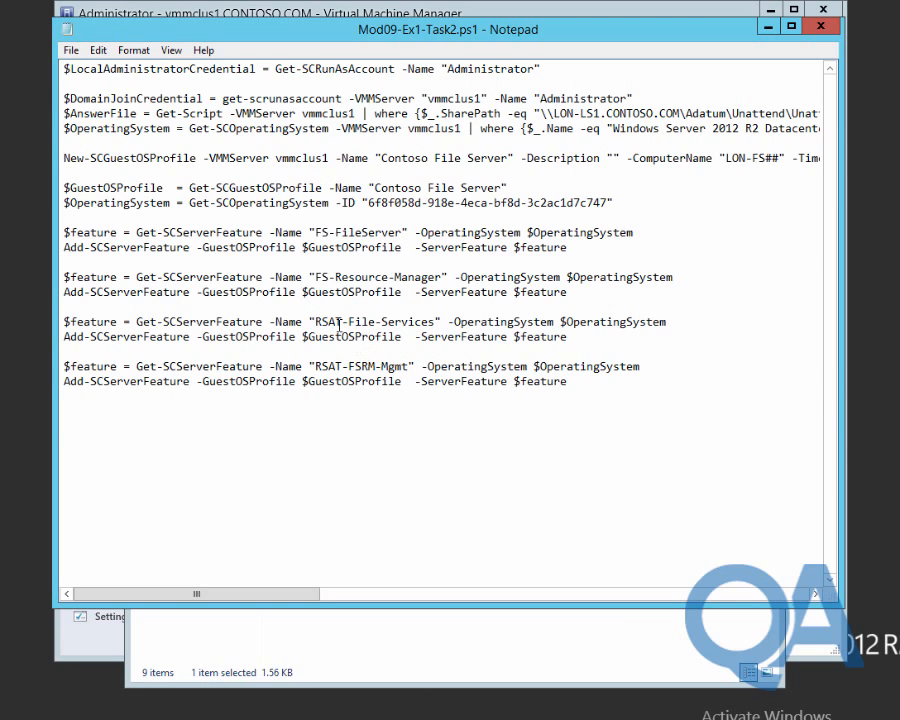
Review the script's $GuestOSProfile line, then close Notepad.
click(84, 187)
drag(67, 187, 151, 188)
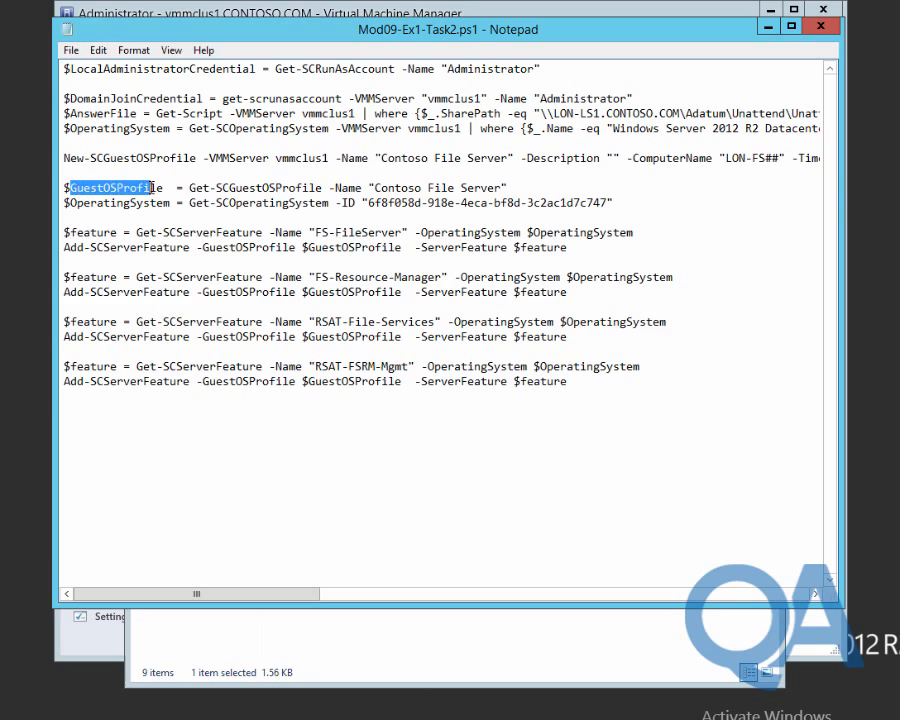
click(230, 222)
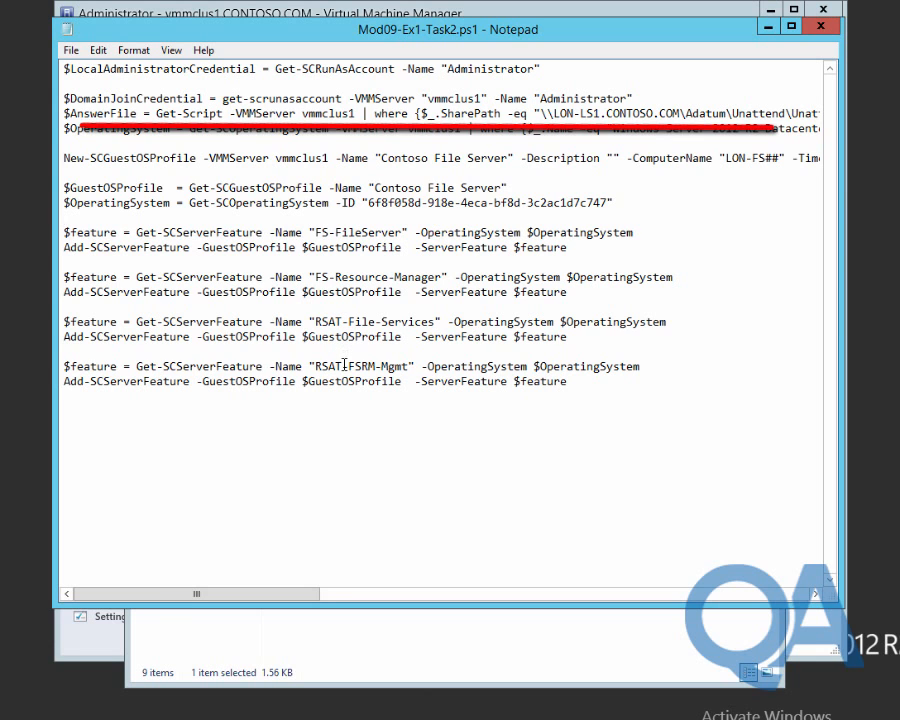
click(821, 27)
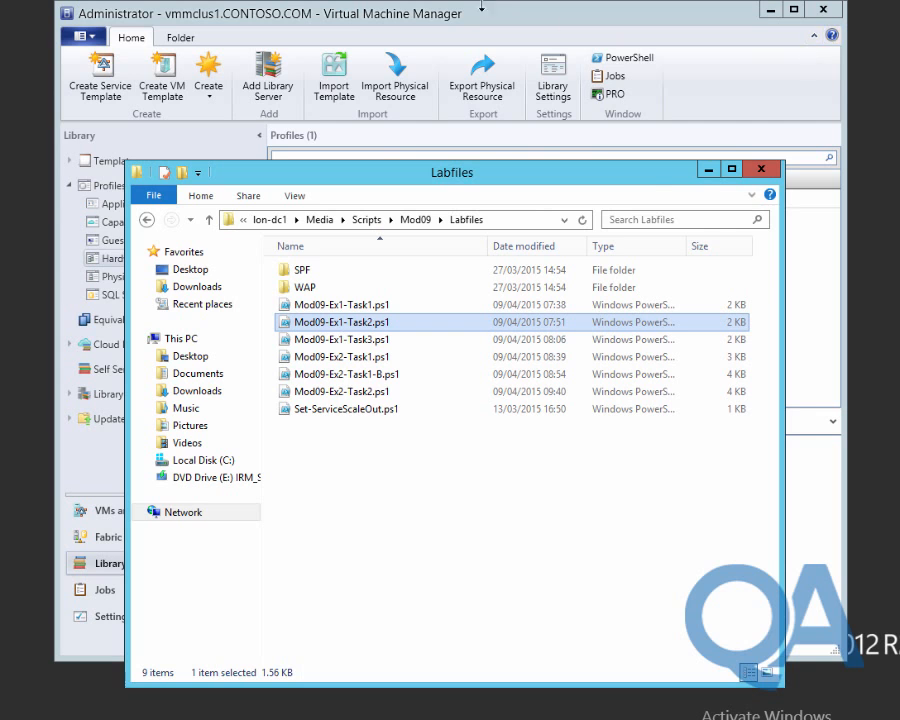
Close Labfiles and create a guest OS profile named 'Contoso File Server', showing its OS settings.
click(760, 170)
click(157, 242)
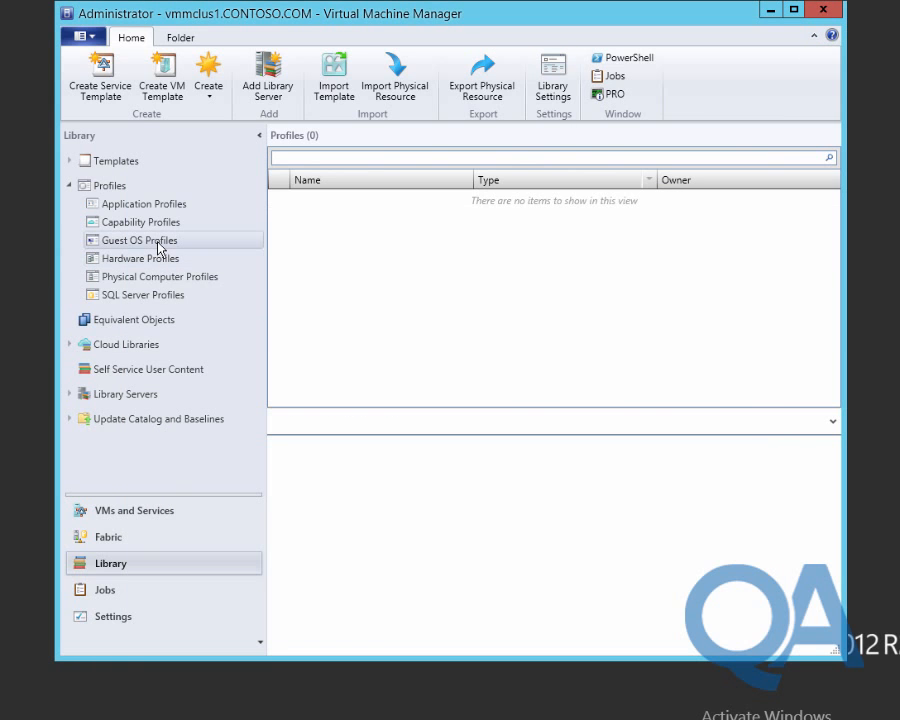
click(208, 82)
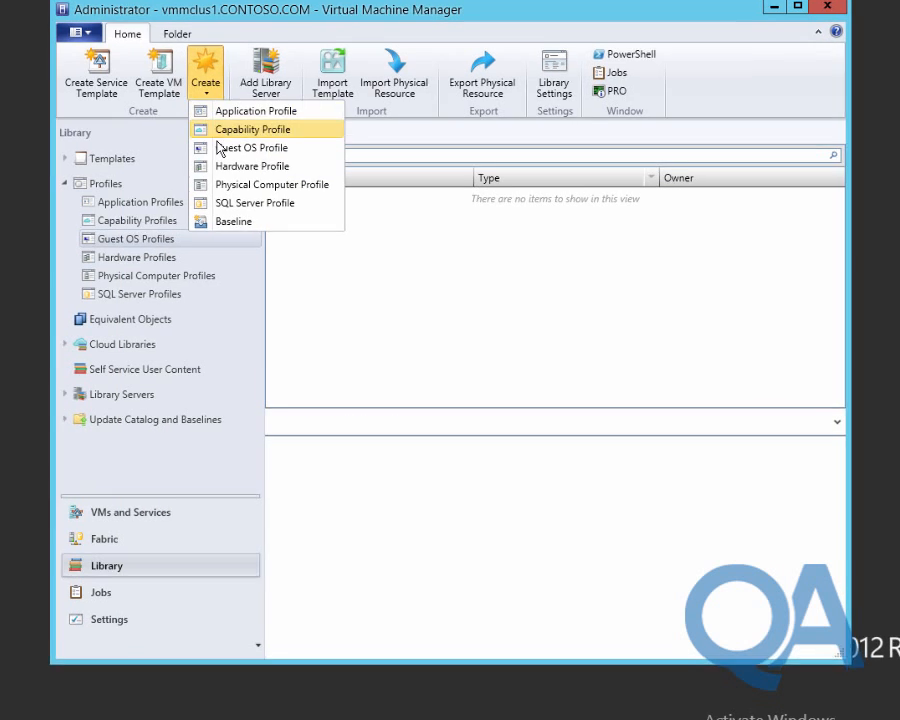
click(220, 147)
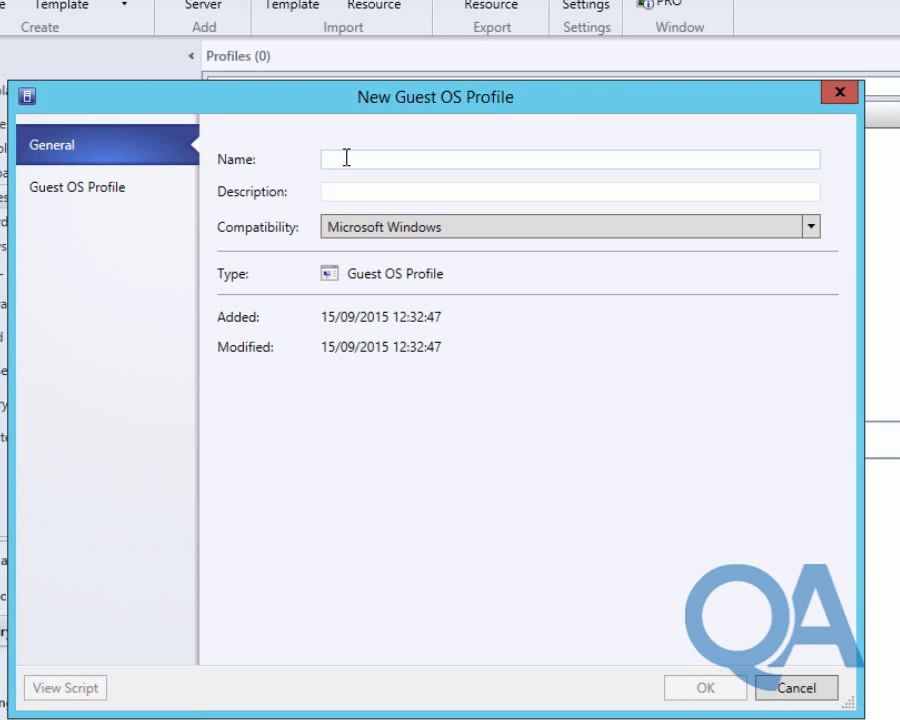
click(346, 157)
text(Contoso)
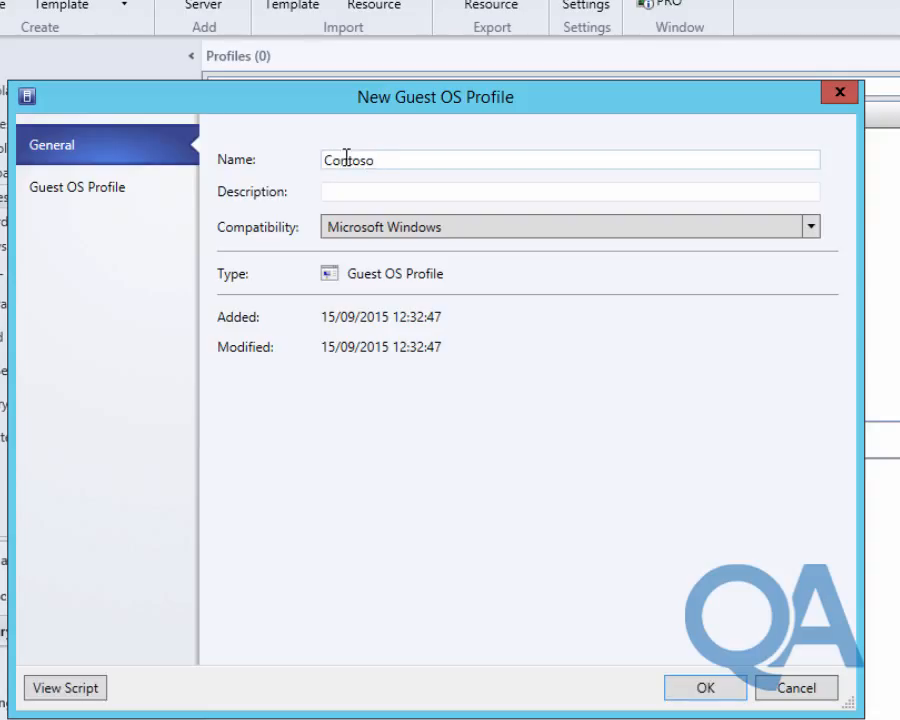
text( File Server)
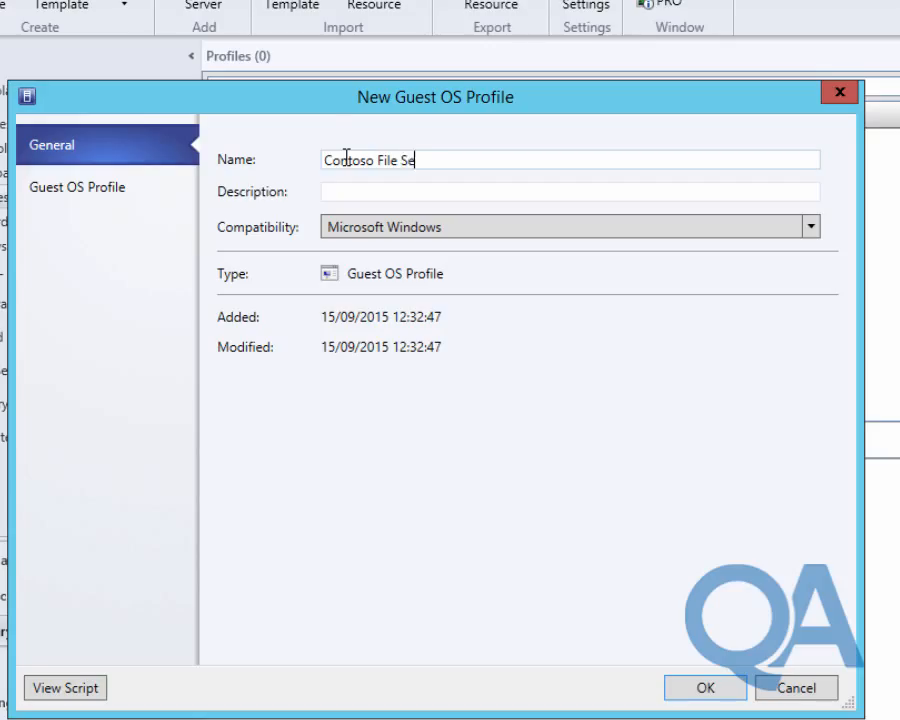
click(74, 193)
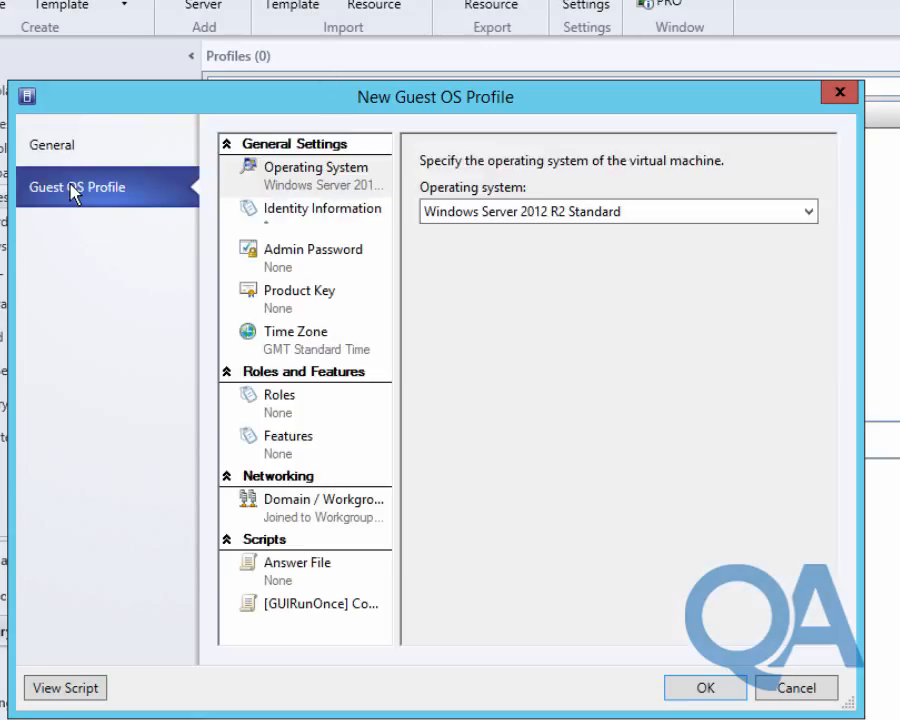
Set the profile's operating system to Windows Server 2012 R2 Datacenter.
click(523, 214)
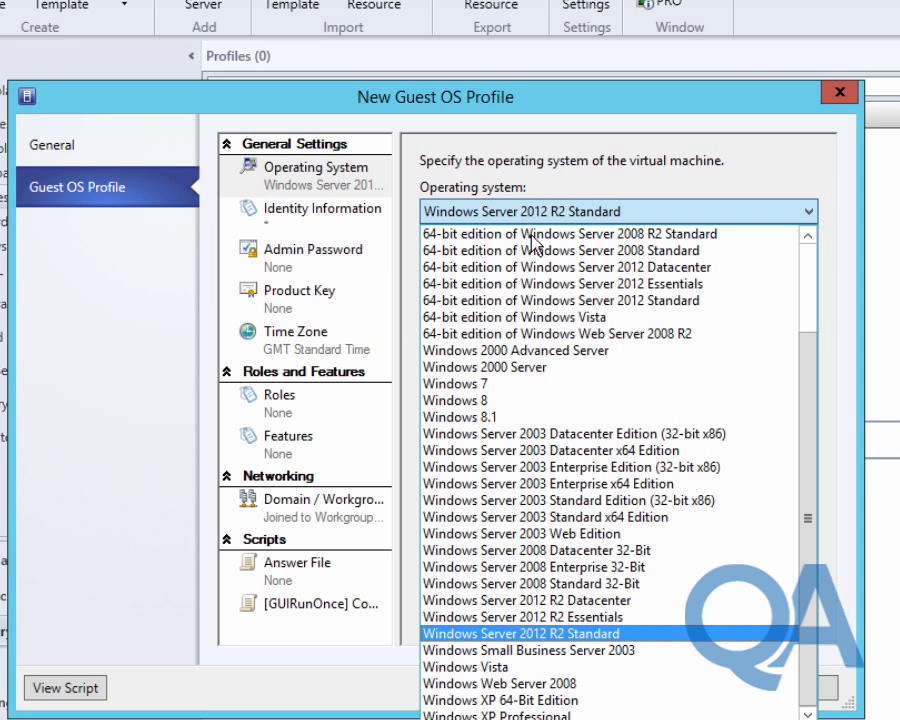
click(538, 602)
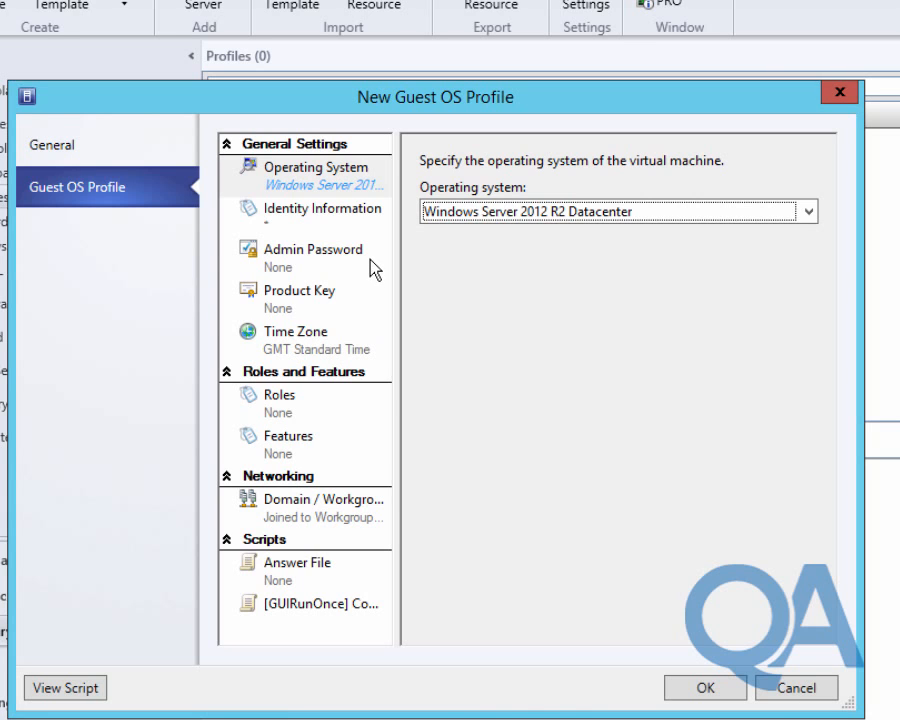
click(268, 226)
Specify and confirm the local administrator password for the profile.
click(283, 268)
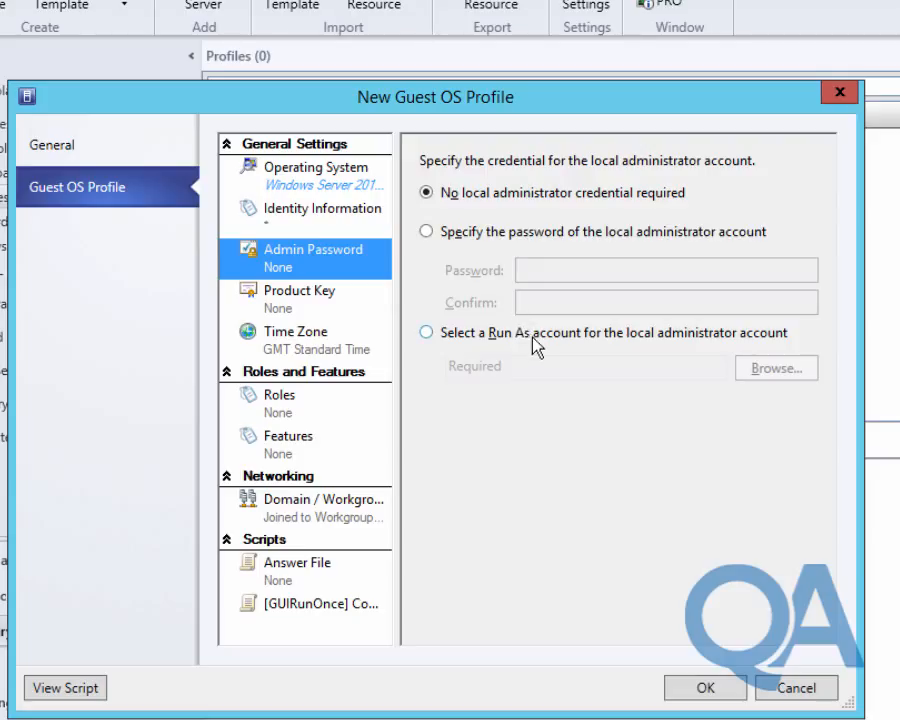
click(478, 232)
click(538, 269)
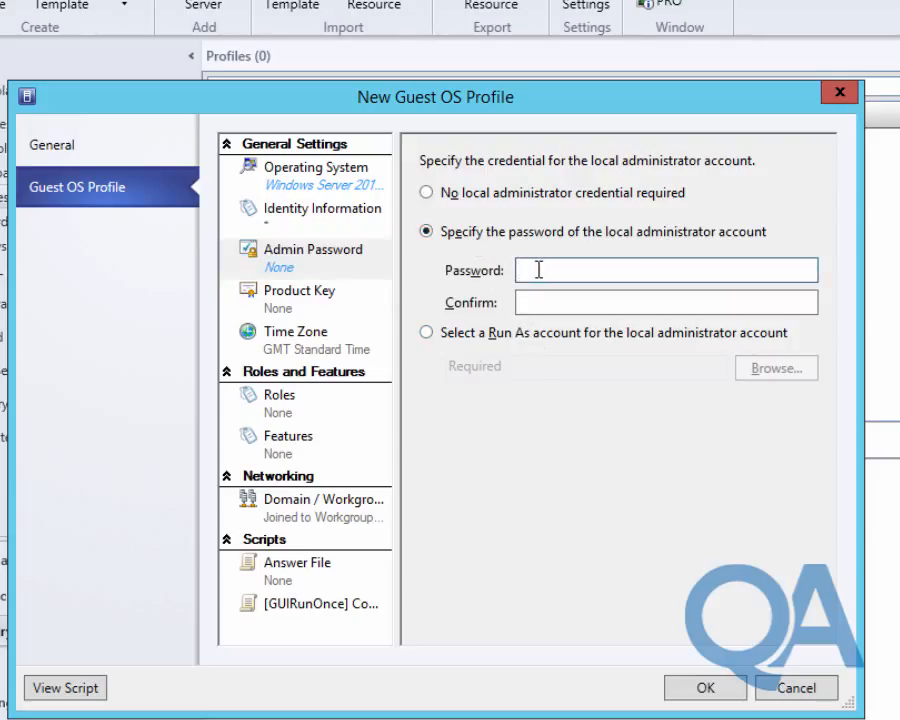
text(Pa$$w0rd)
key(Tab)
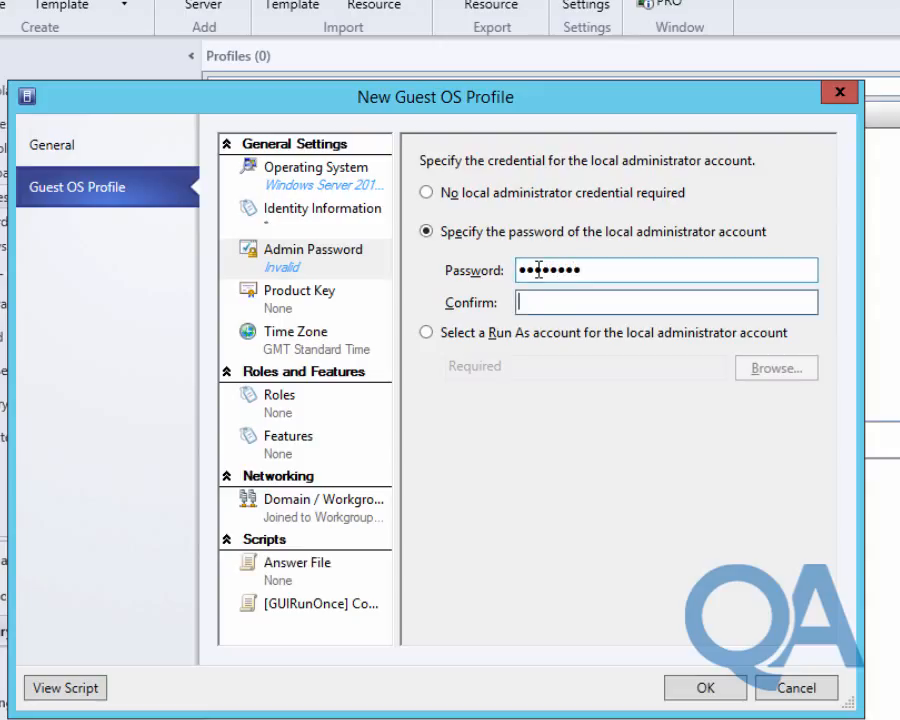
text(Pa$$w0rd)
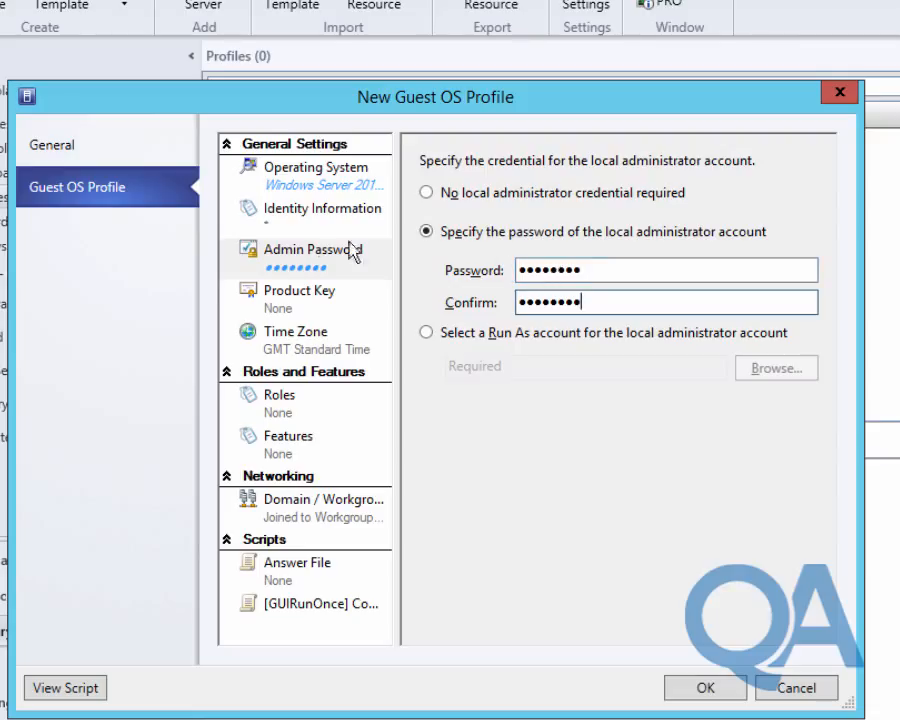
click(248, 222)
key(Tab)
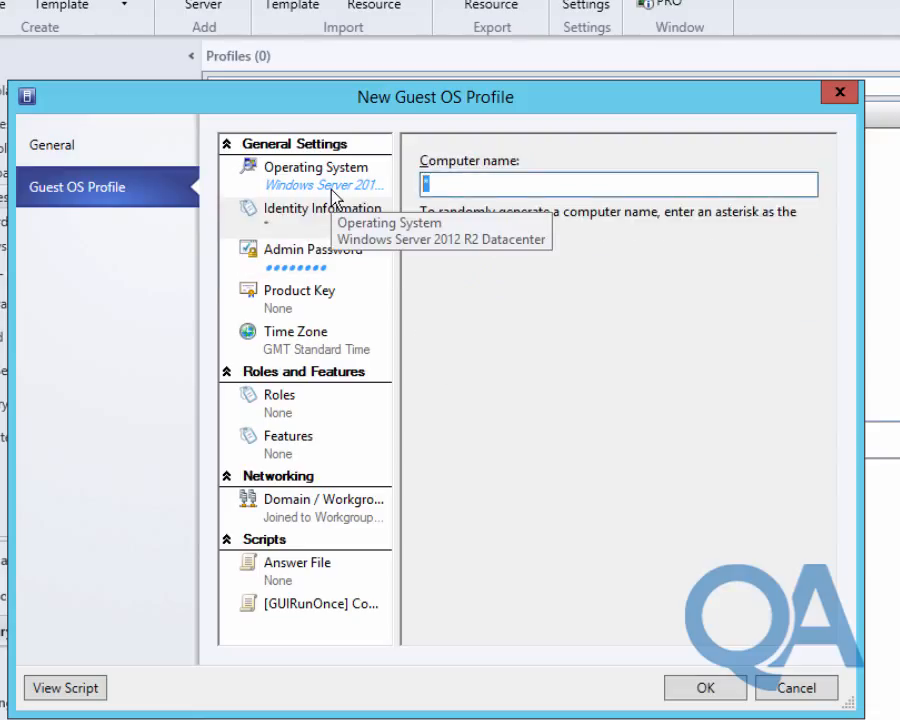
Replace the computer name placeholder with LON-FS##.
text(LON-FS)
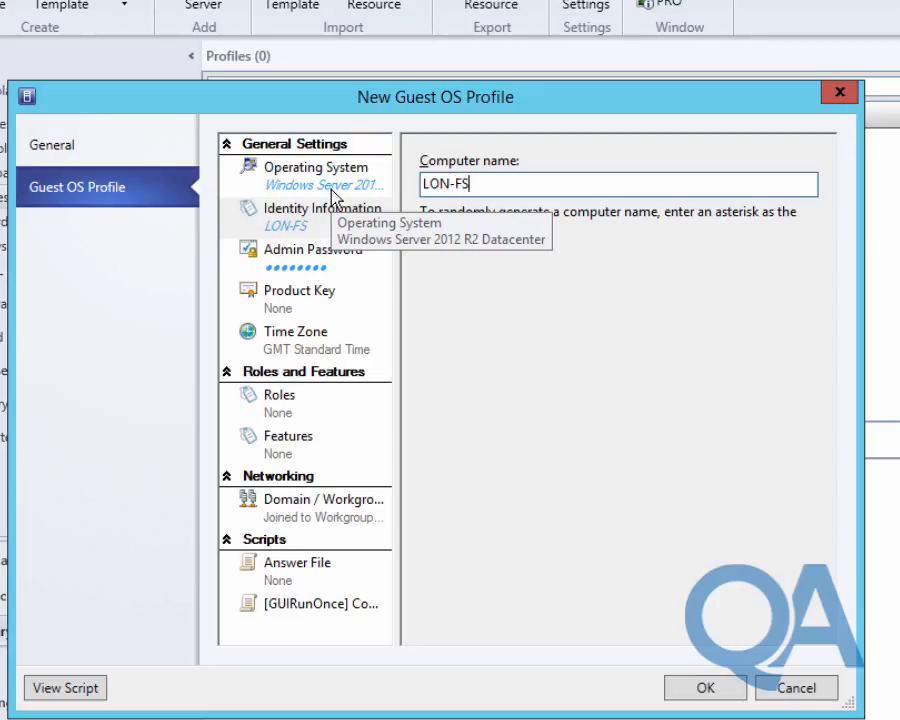
text(##)
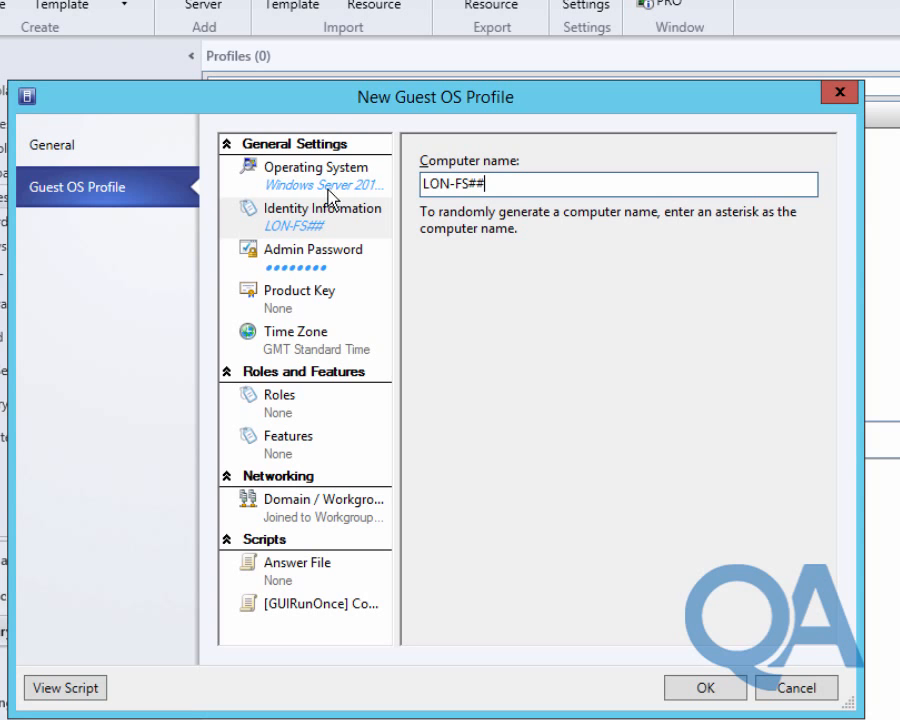
click(277, 415)
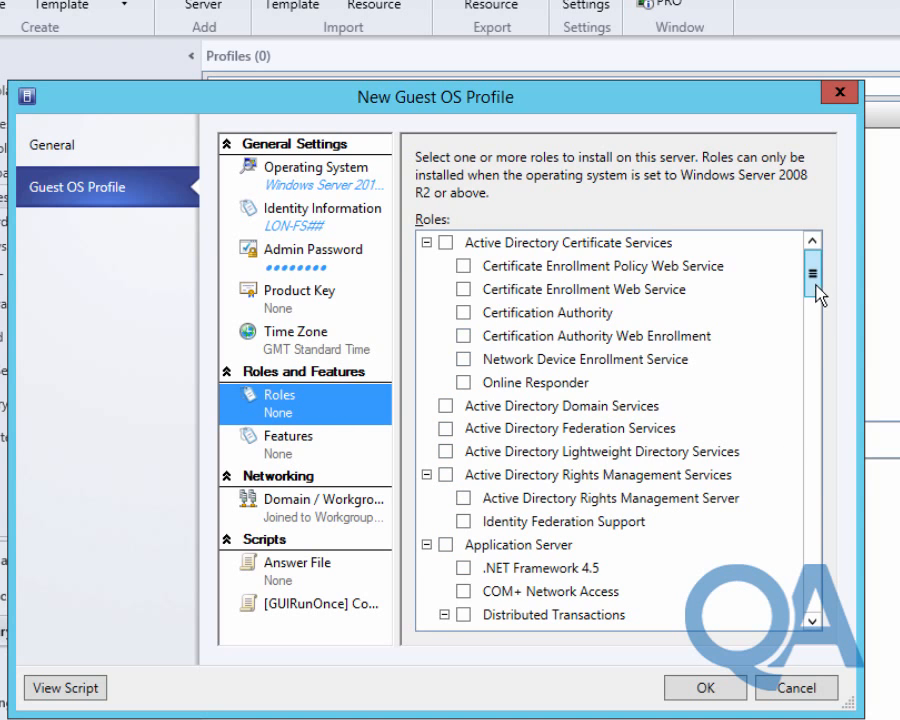
Add the File Server Resource Manager role plus File Services Tools and File Server Resource Manager Tools features.
drag(813, 280, 813, 347)
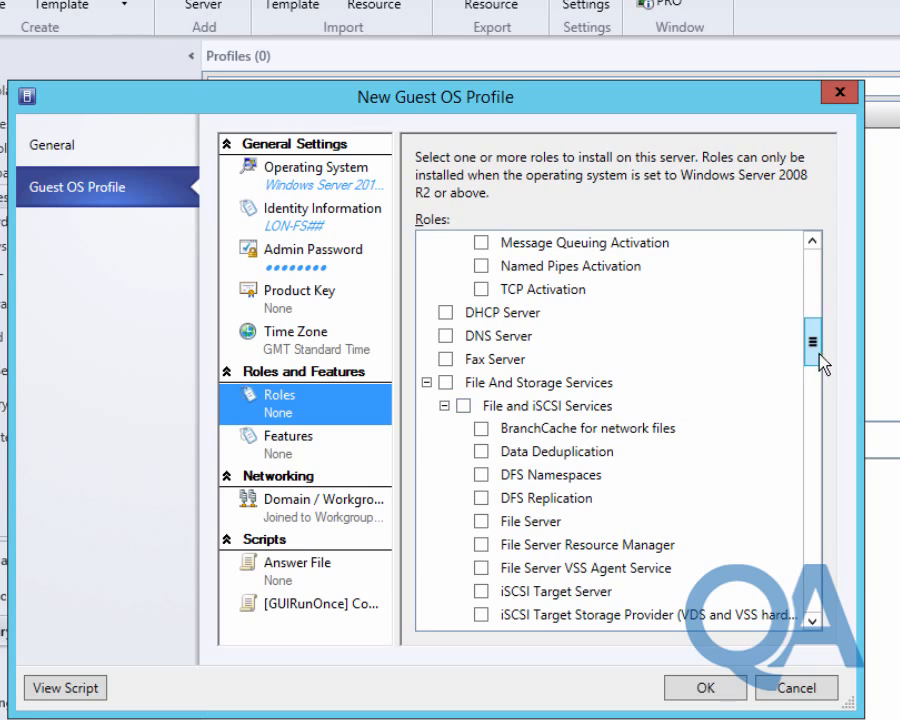
click(480, 545)
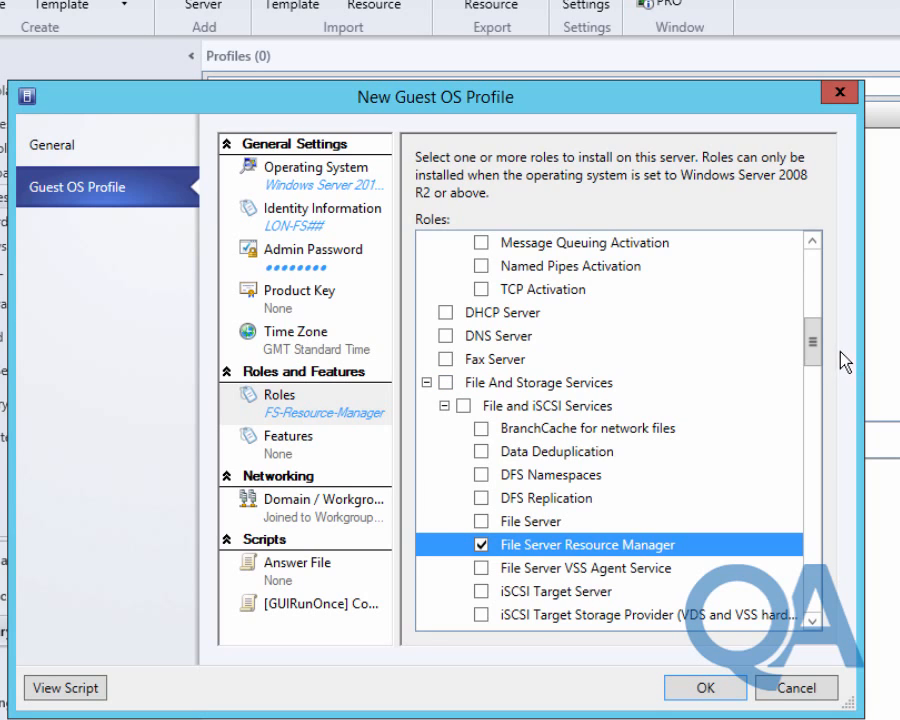
click(340, 452)
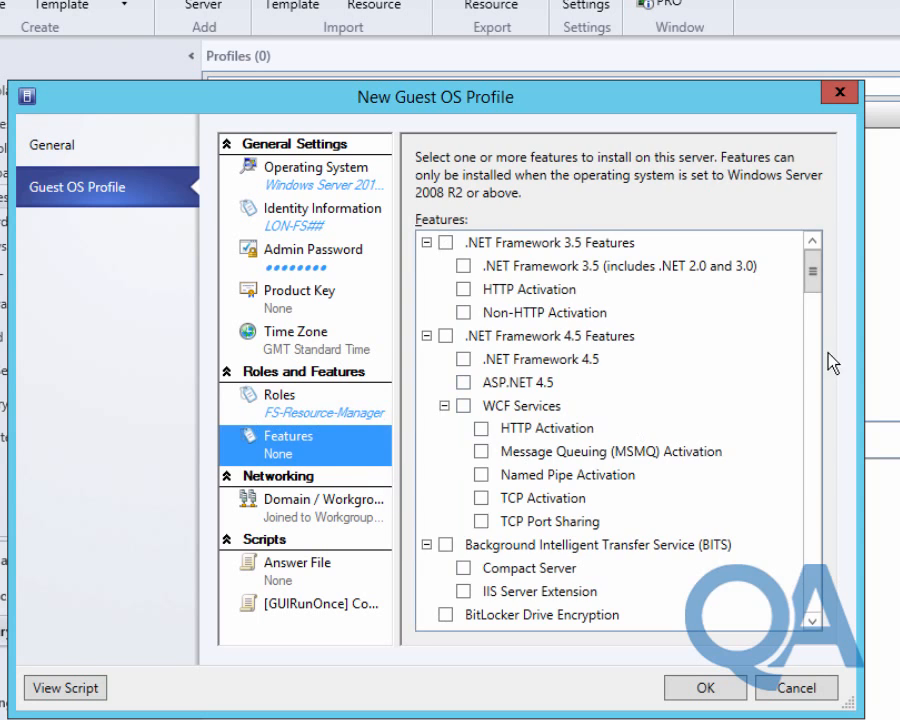
drag(814, 287, 828, 488)
click(481, 382)
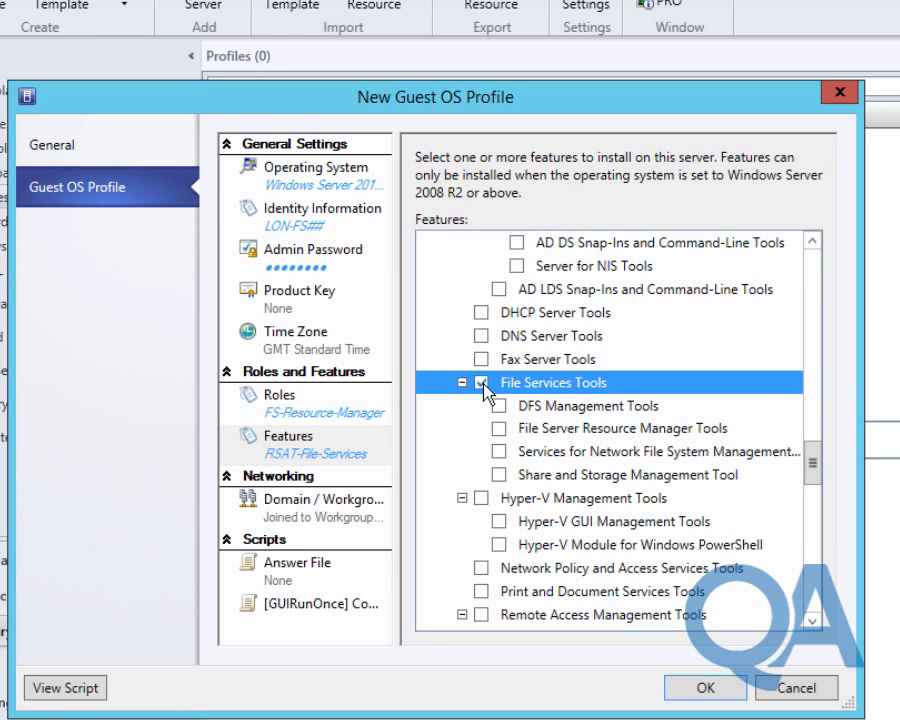
click(499, 428)
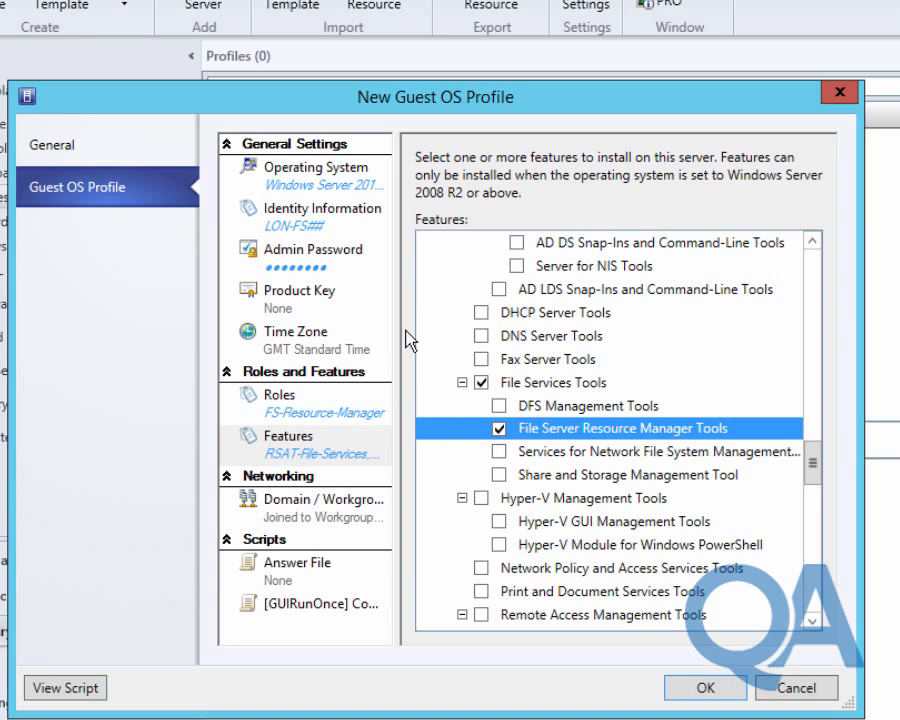
Set Domain / Workgroup to join contoso.com, authenticating with the Administrator Run As account.
click(262, 517)
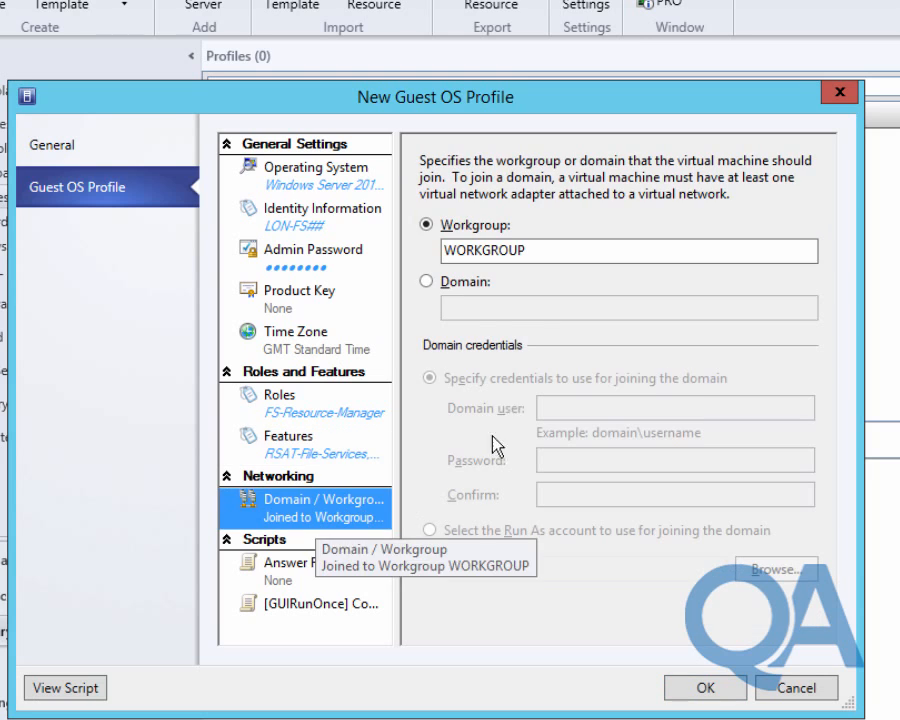
click(455, 283)
click(468, 308)
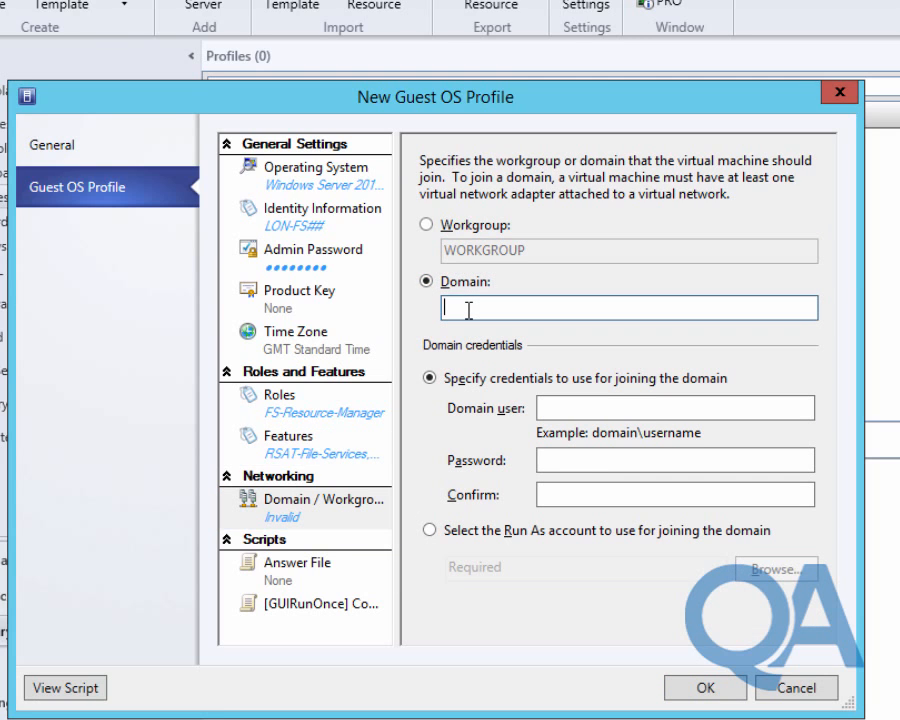
text(contoso.com)
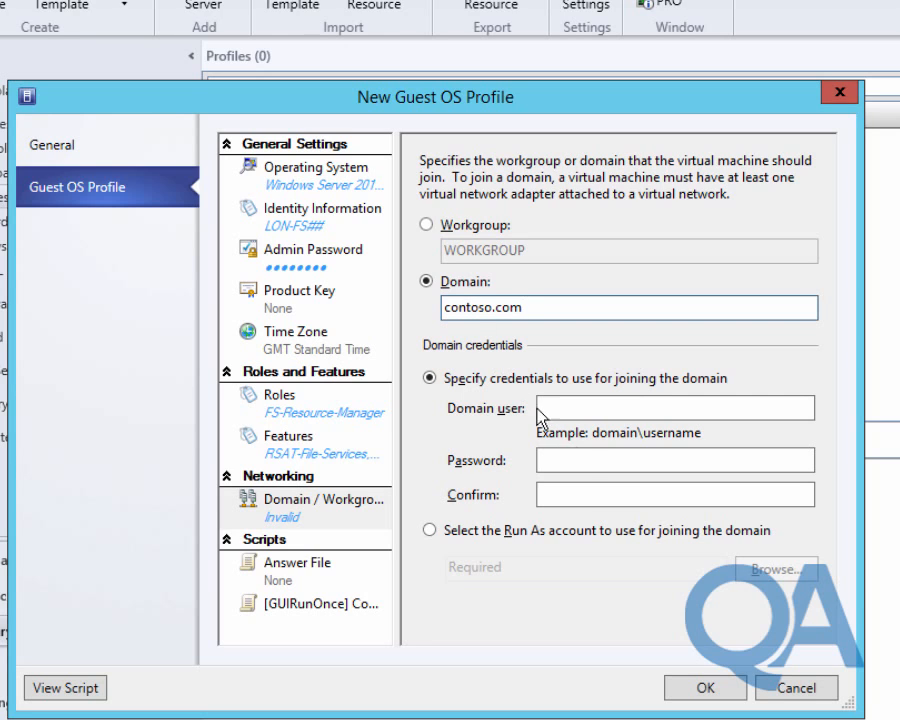
click(482, 533)
click(737, 574)
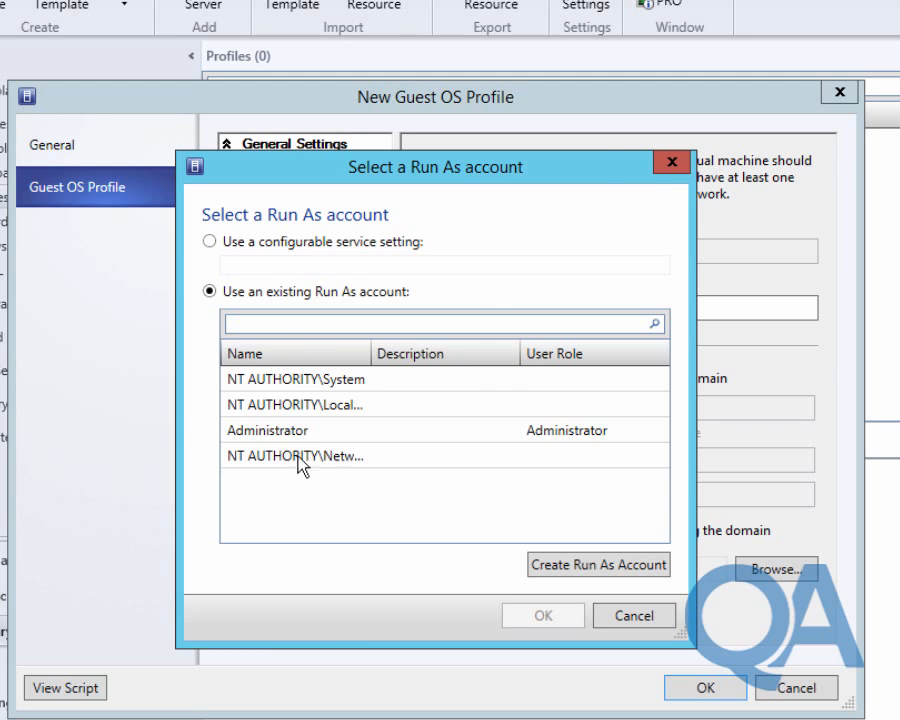
click(360, 430)
click(514, 610)
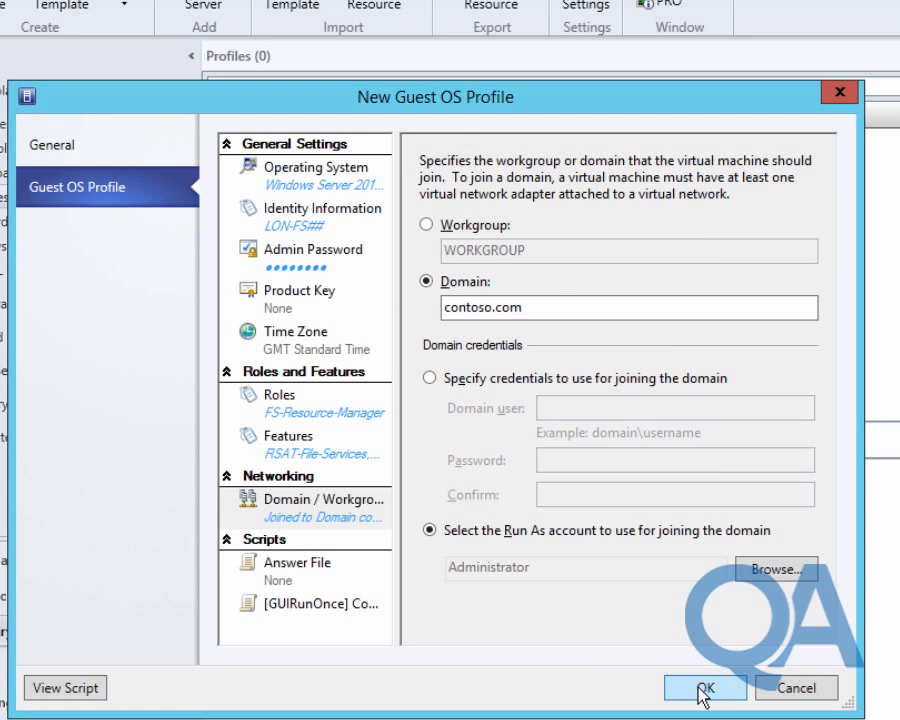
Attach Unattend.xml as the answer file, decline importing its values, and save the profile.
click(274, 572)
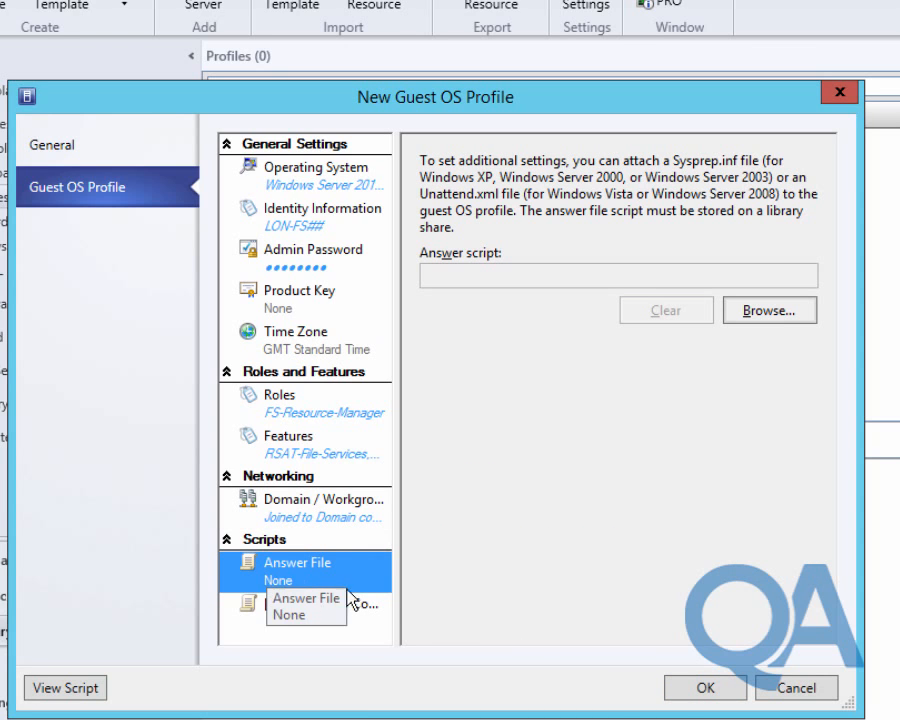
click(765, 312)
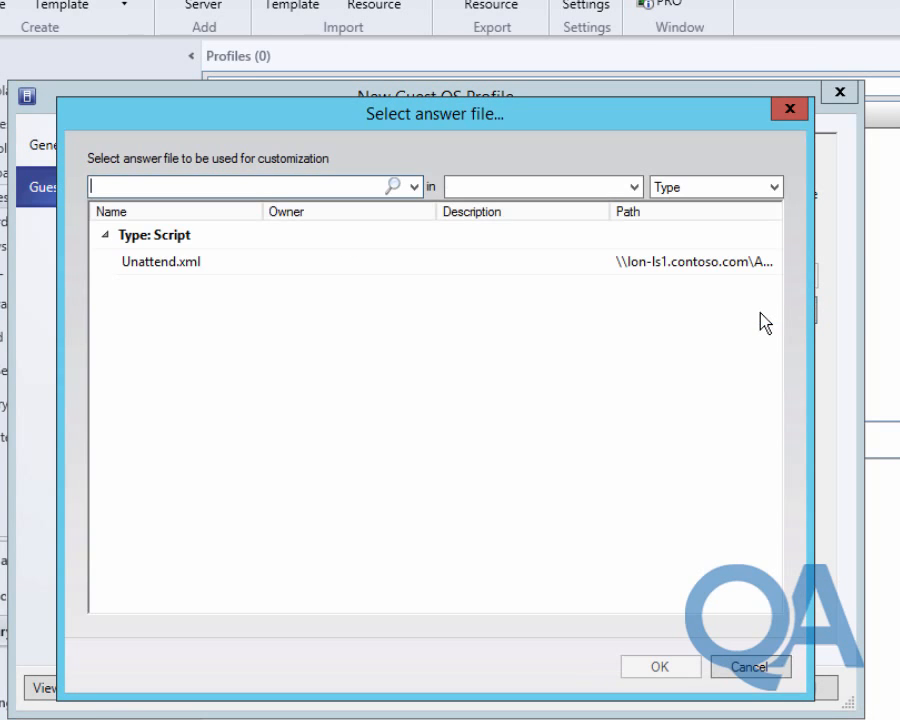
click(209, 263)
click(657, 668)
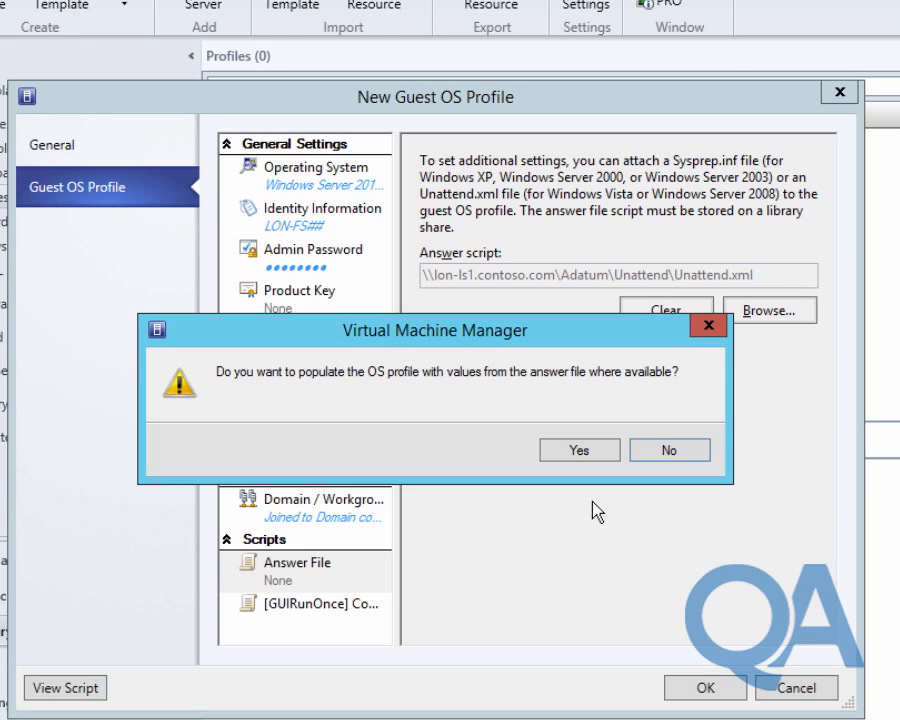
click(668, 455)
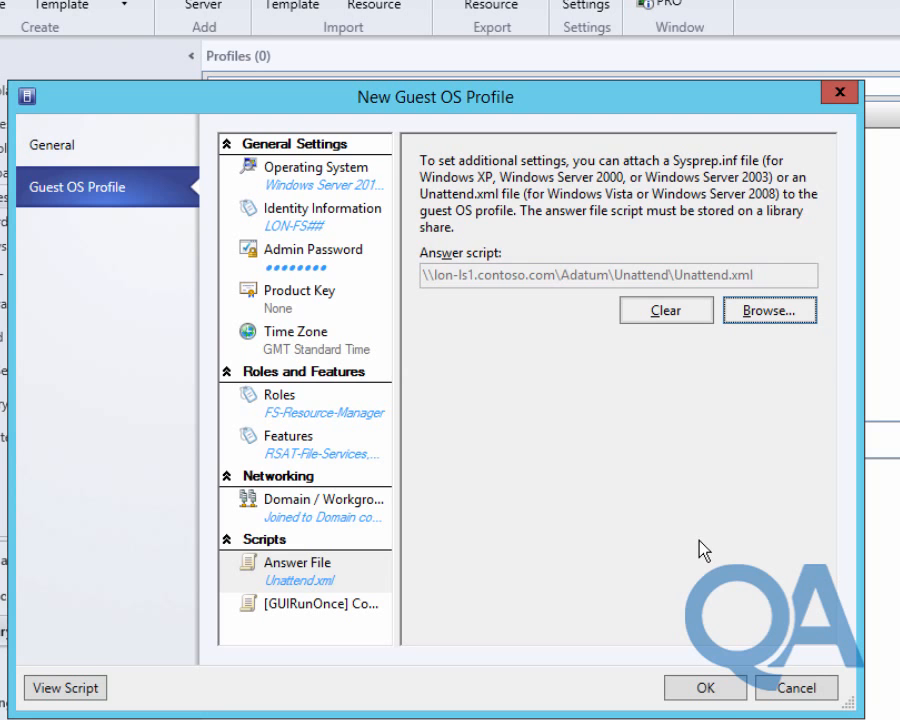
click(703, 690)
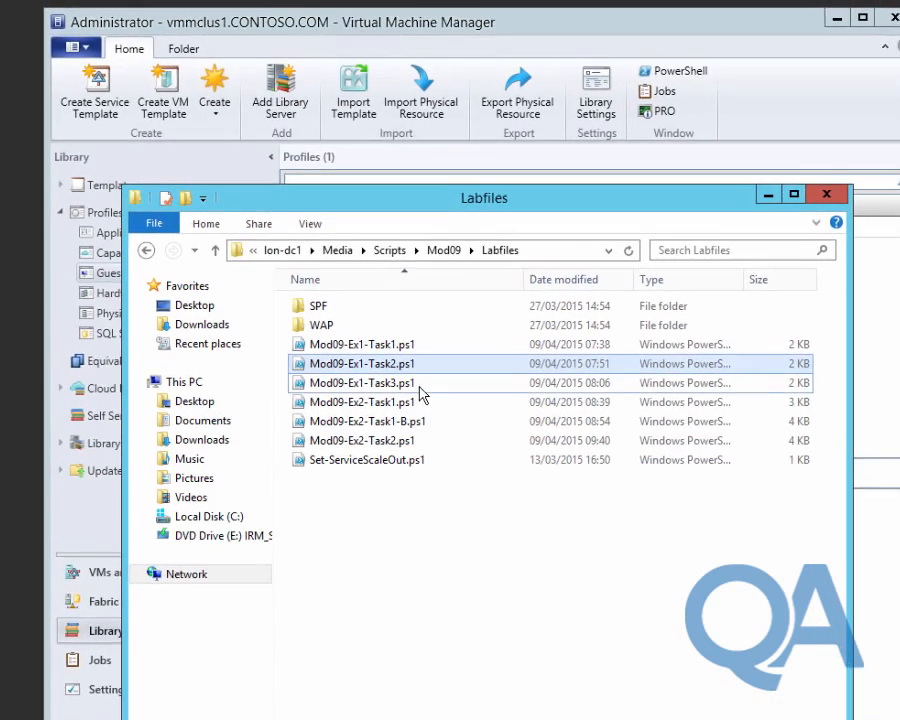
Open Mod09-Ex1-Task3.ps1 in Notepad, review its application profile command, and close it.
double_click(432, 350)
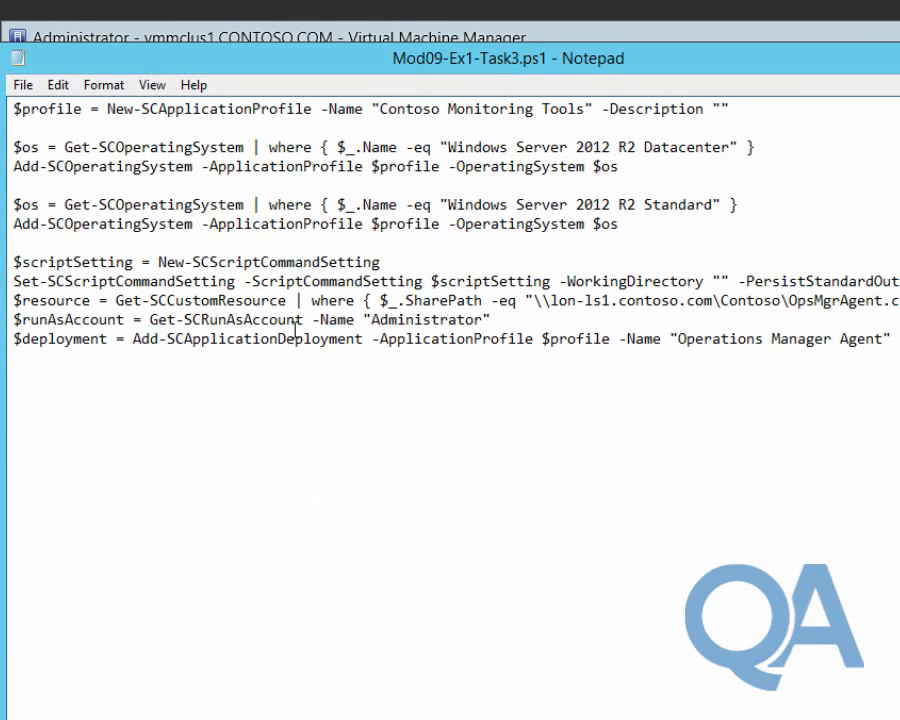
drag(114, 108, 313, 108)
click(267, 123)
key(alt+F4)
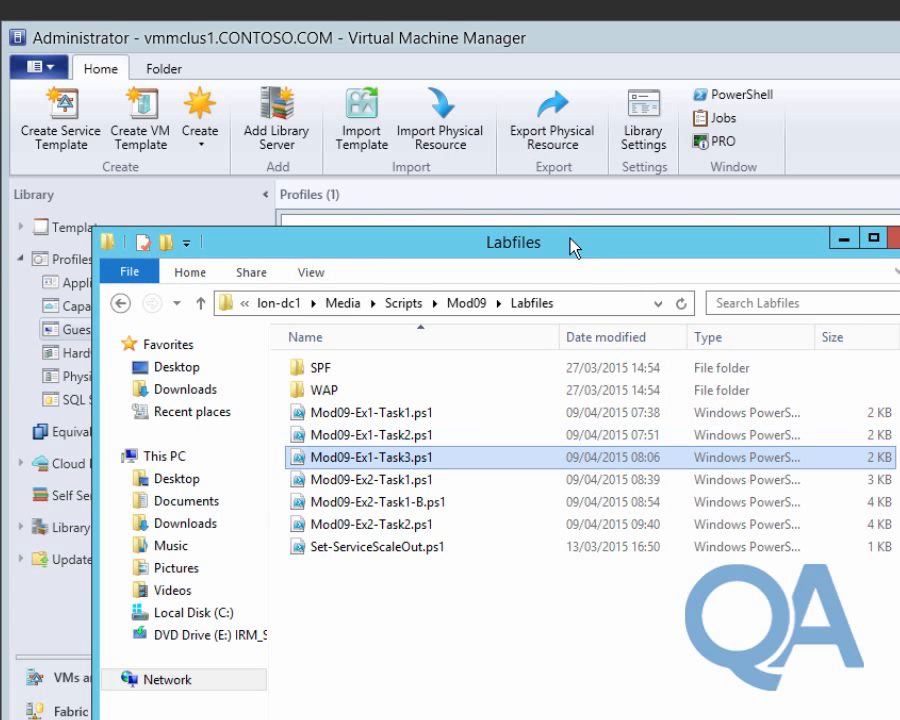
Return to VMM and create a new application profile from the Library's Application Profiles.
click(516, 41)
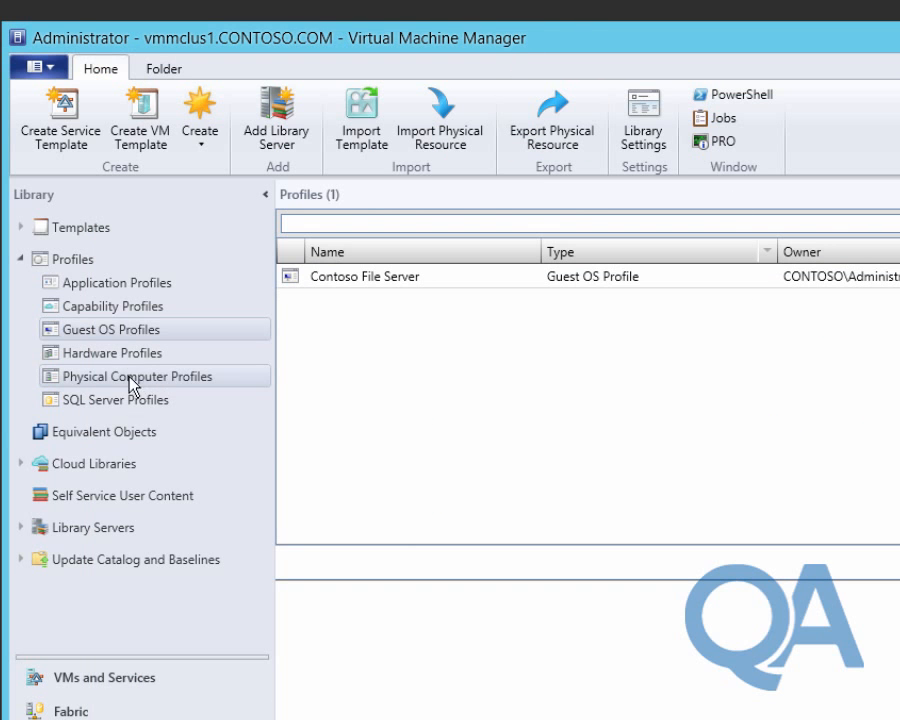
click(104, 284)
click(201, 145)
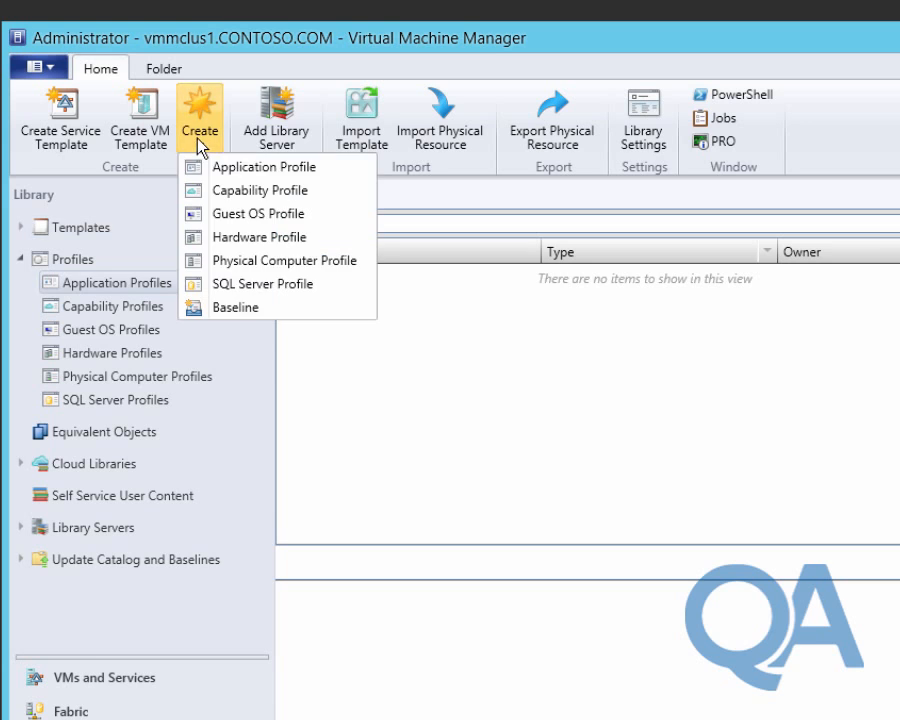
click(216, 168)
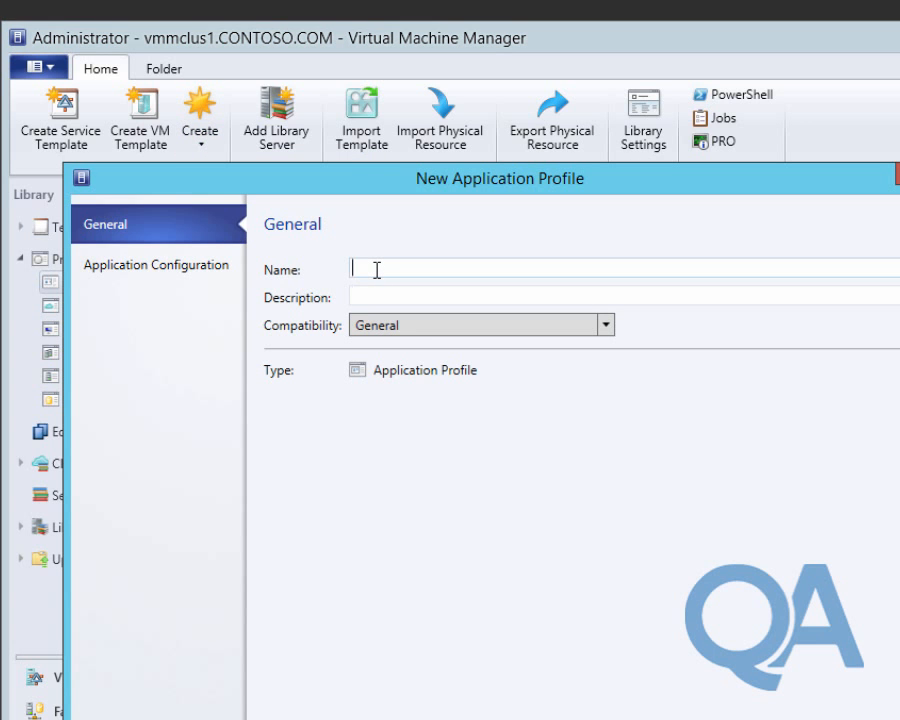
Name the application profile 'Contoso Monitoring Tools'.
text(contoso)
key(BackSpace)
key(Home)
key(Delete)
text(C)
key(End)
text(o Monit)
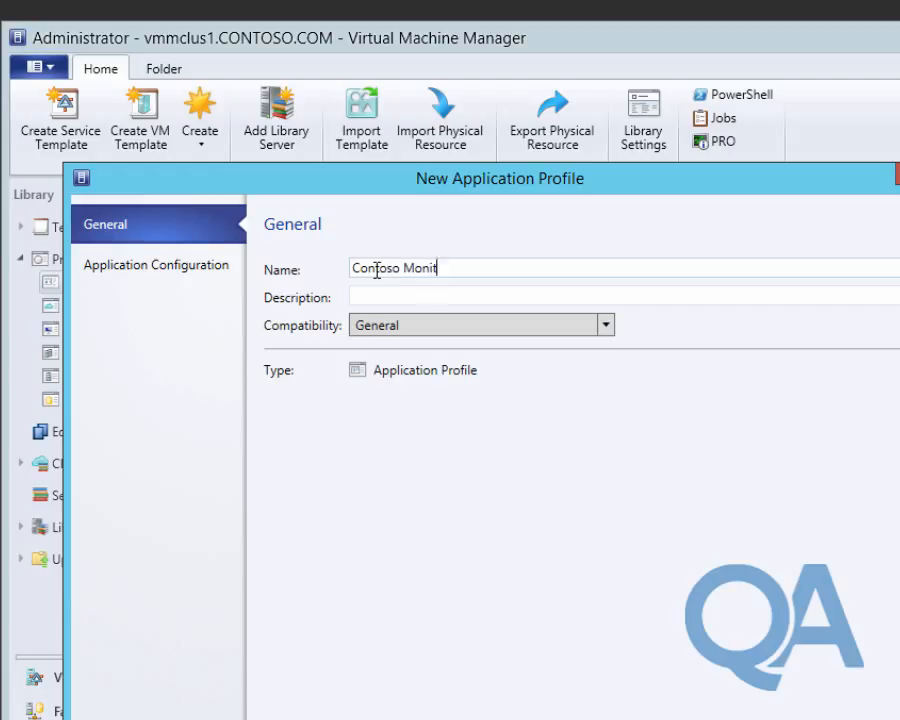
text(oring tools)
key(Left)
key(Left)
key(Left)
key(Delete)
text(T)
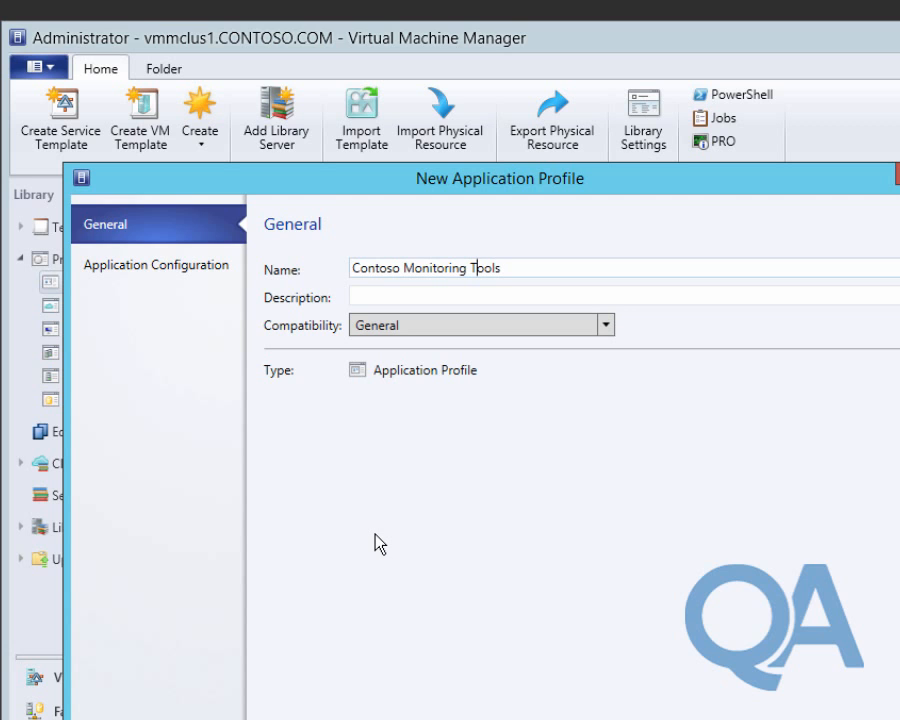
Tick Windows Server 2012 R2 Datacenter as compatible OS and add a Script Application entry.
click(177, 268)
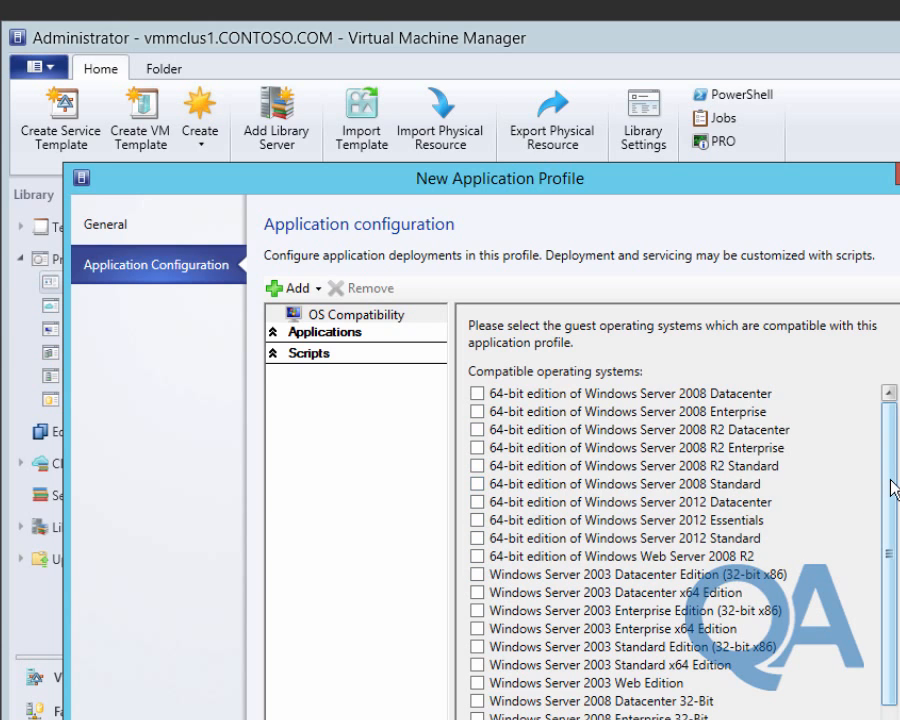
scroll(893, 487, down, 2)
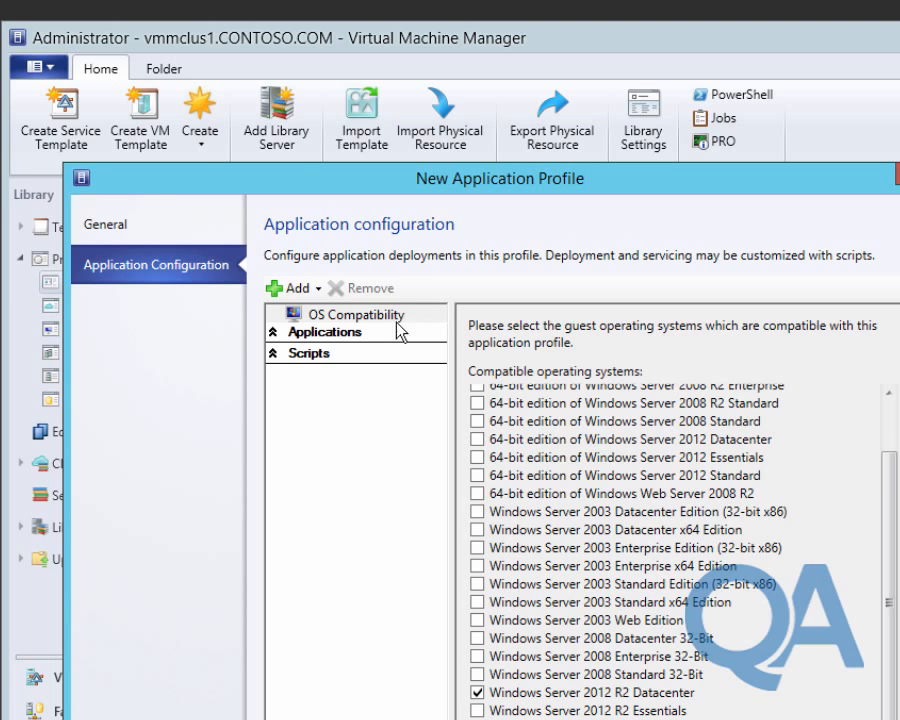
click(319, 291)
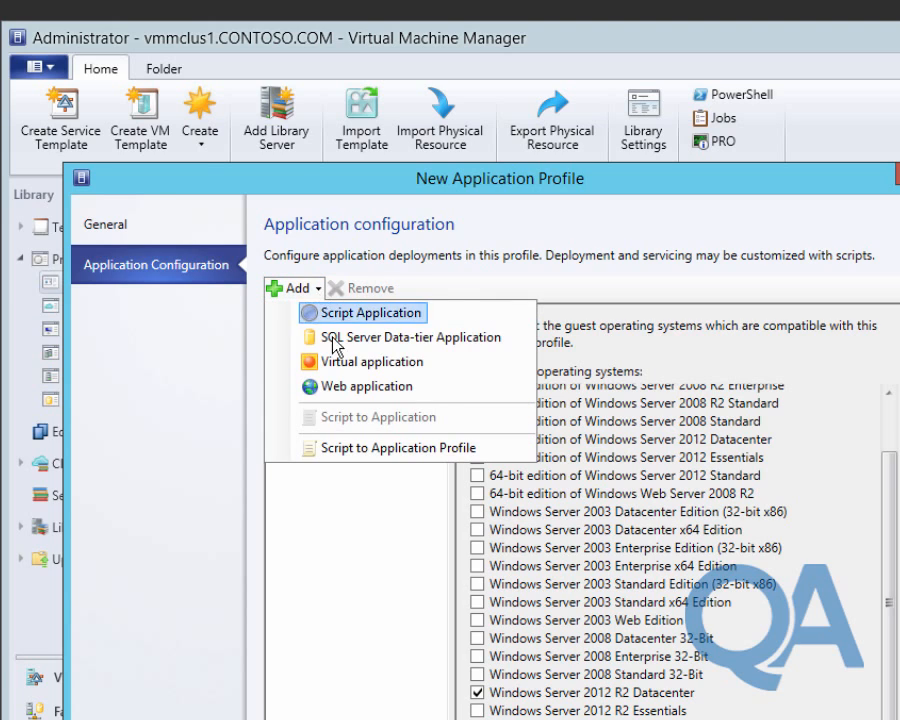
click(342, 313)
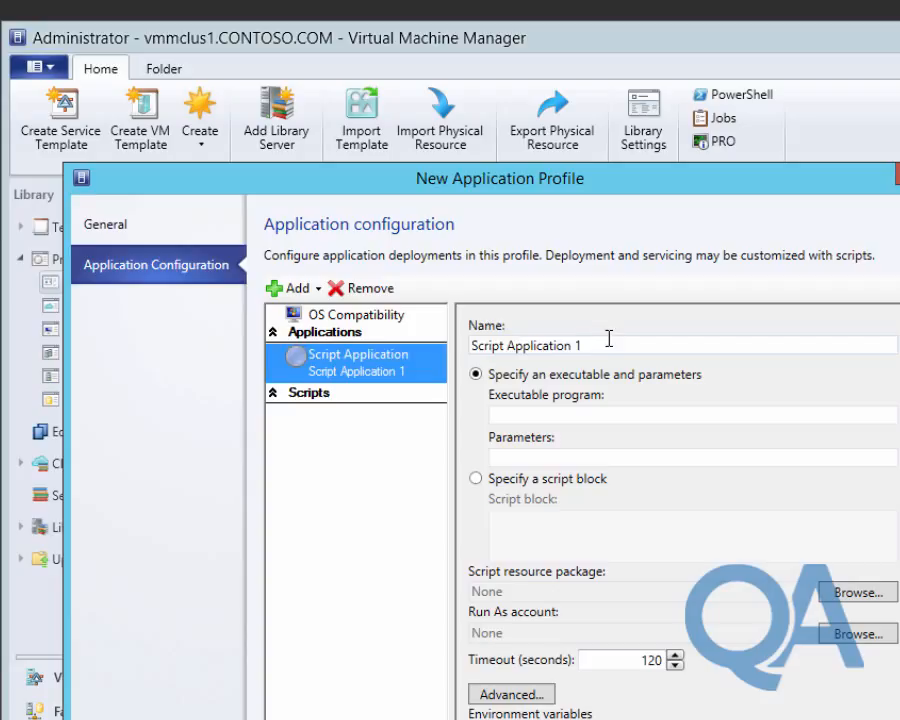
Name the script 'Operations Manager Agent', running %Windir%\system32\msiexec with /i MOMAgent.mse /qn.
triple_click(609, 339)
text(Ope)
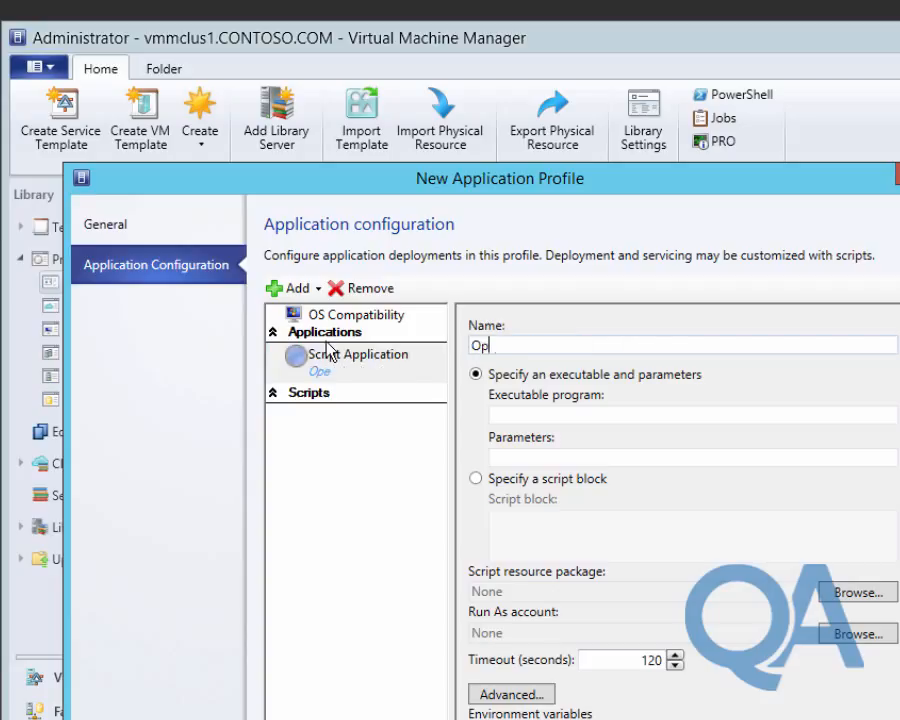
text(rations)
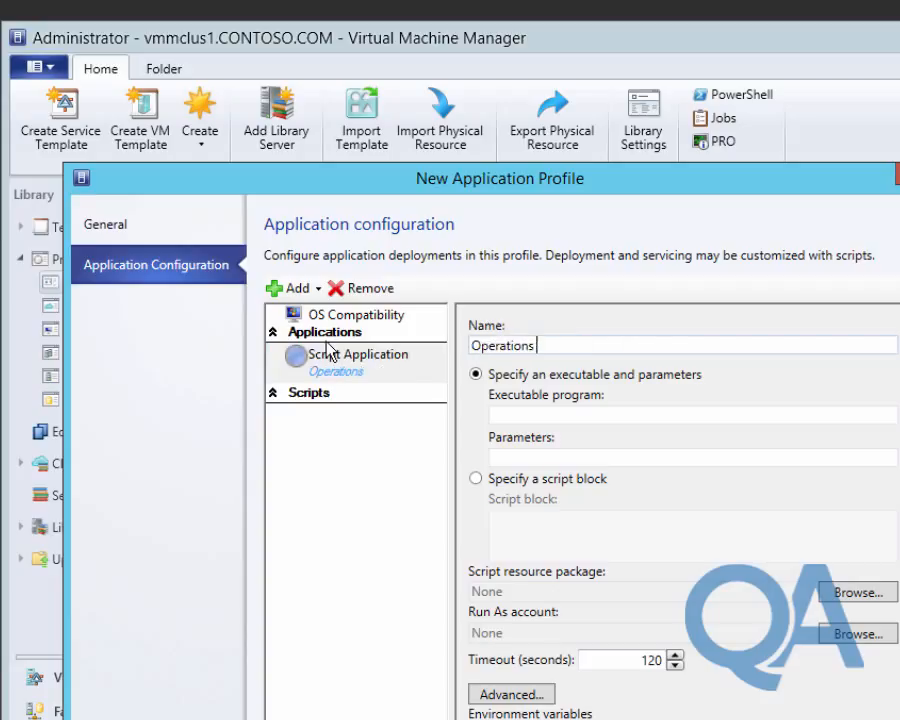
text( Manager)
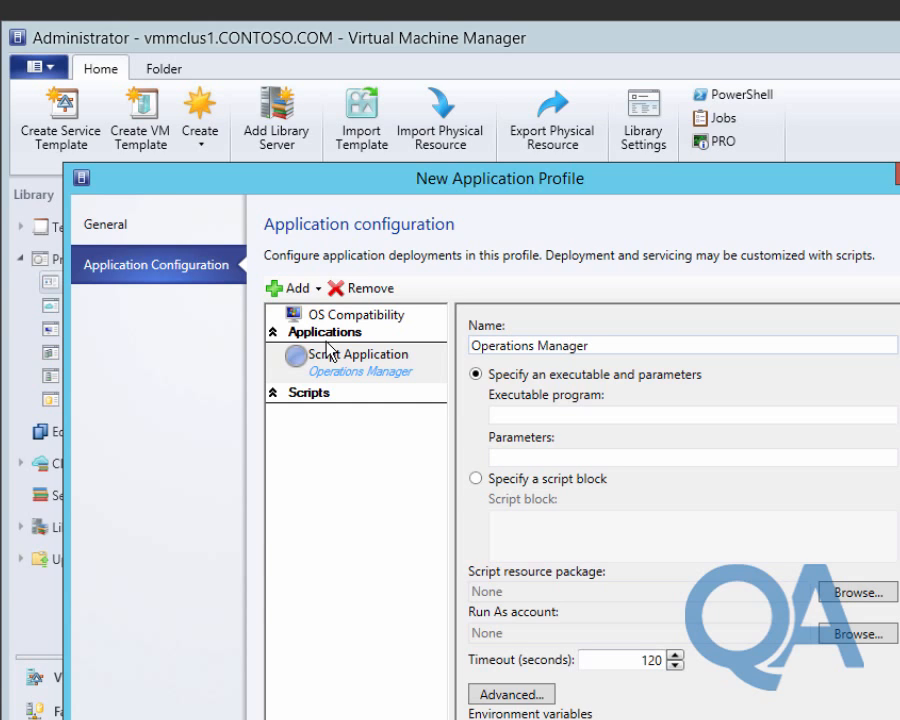
text( Agent)
click(502, 412)
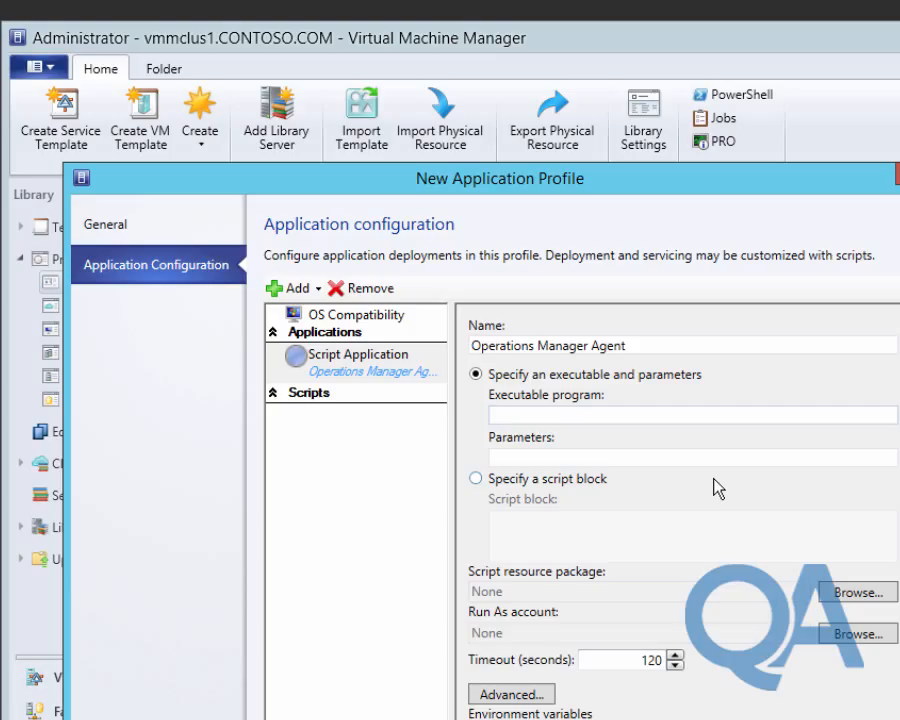
text(%Windir%\system3)
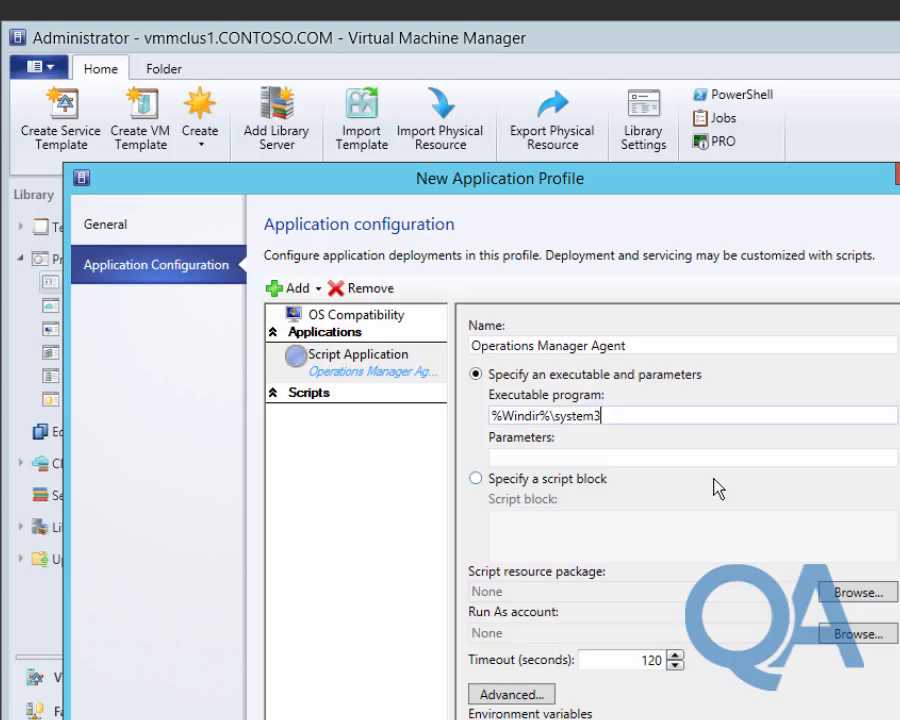
text(2\msiexec)
click(520, 452)
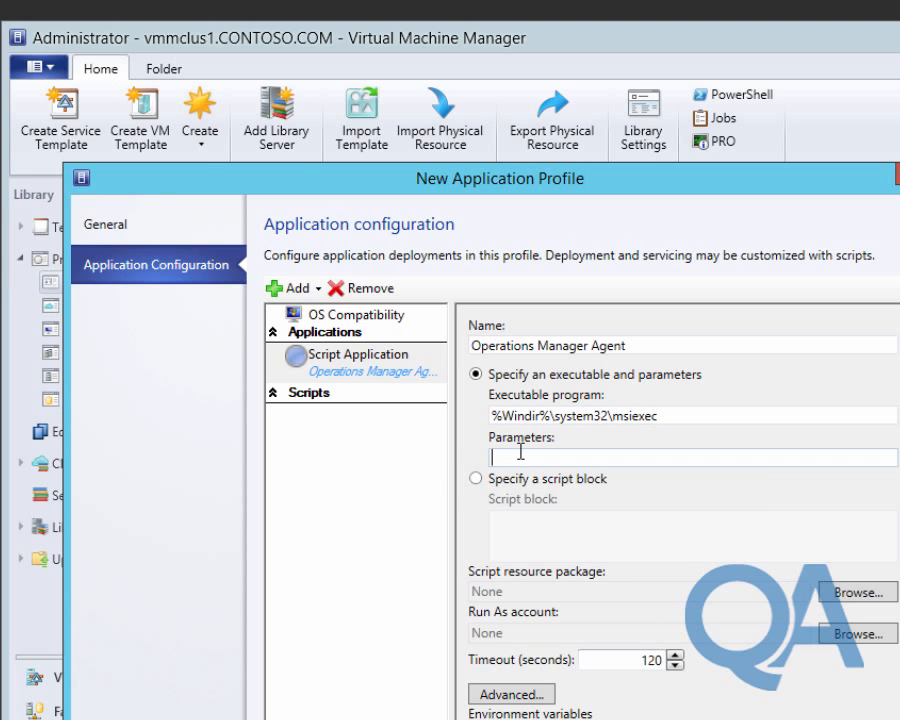
text(/i MOMAgent)
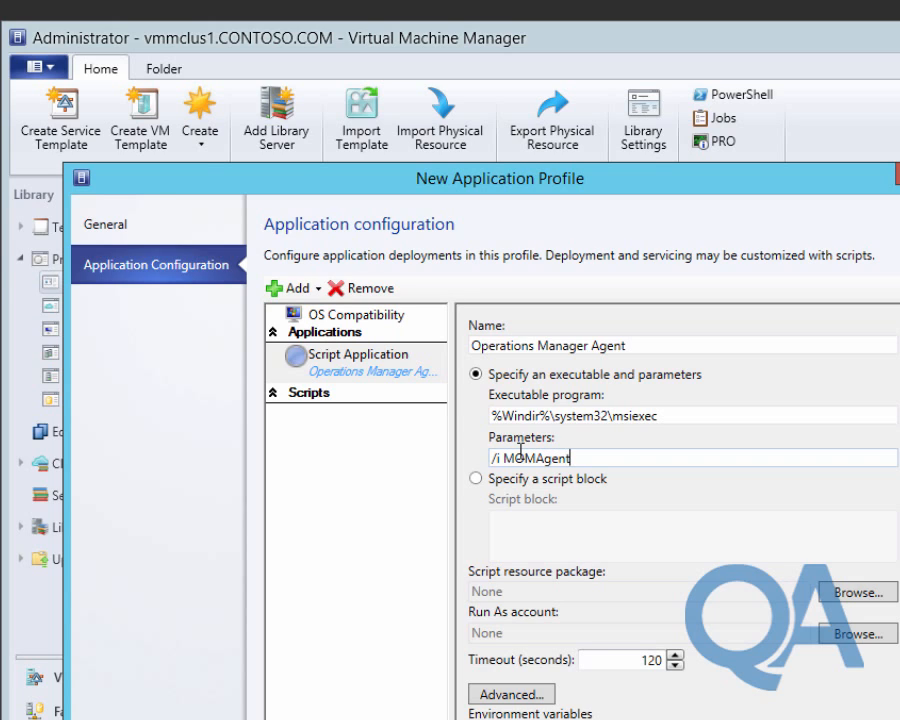
text(.mse /qn)
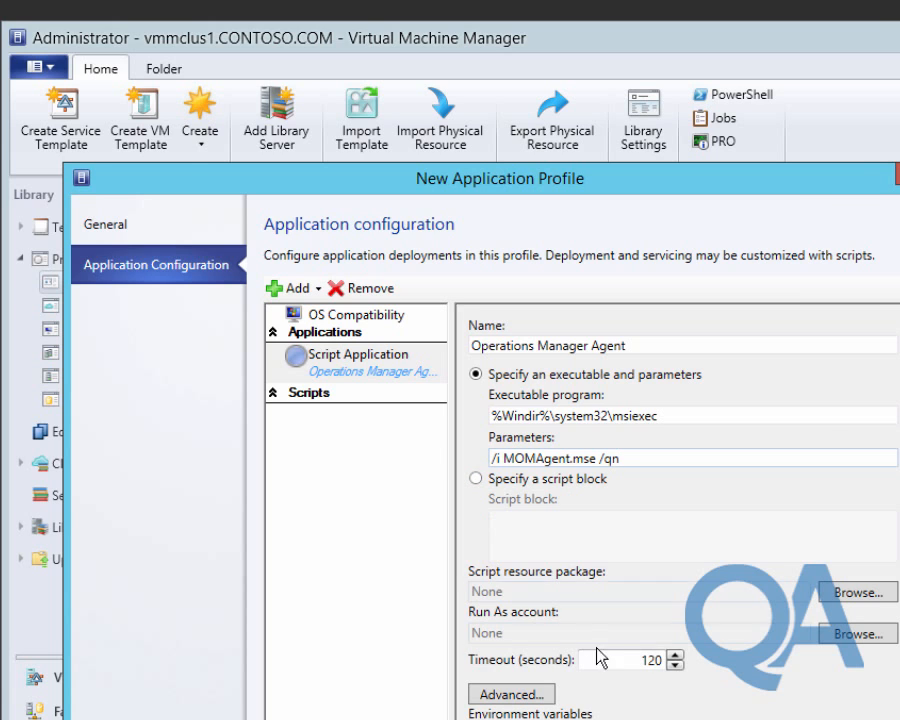
Use OpsMgrAgent.cr as the script resource package, run it as Administrator, and save the profile.
click(862, 592)
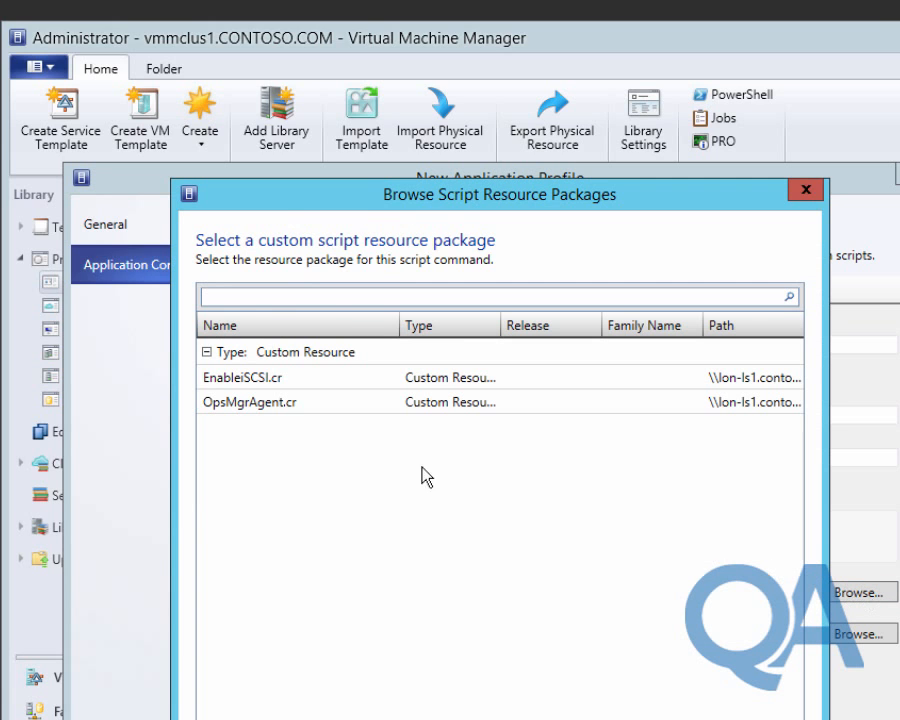
click(306, 404)
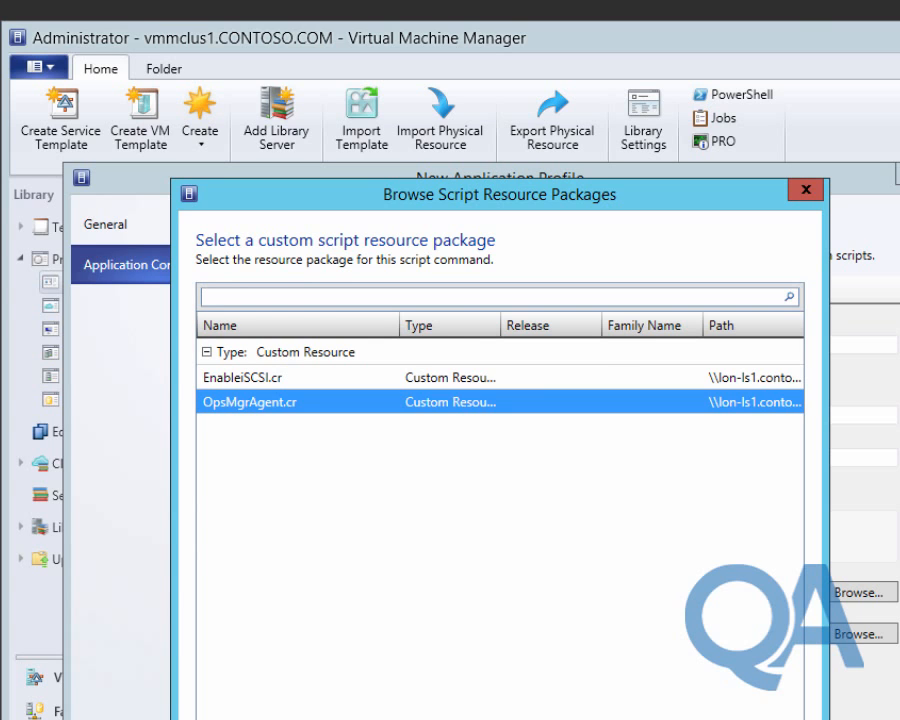
key(Return)
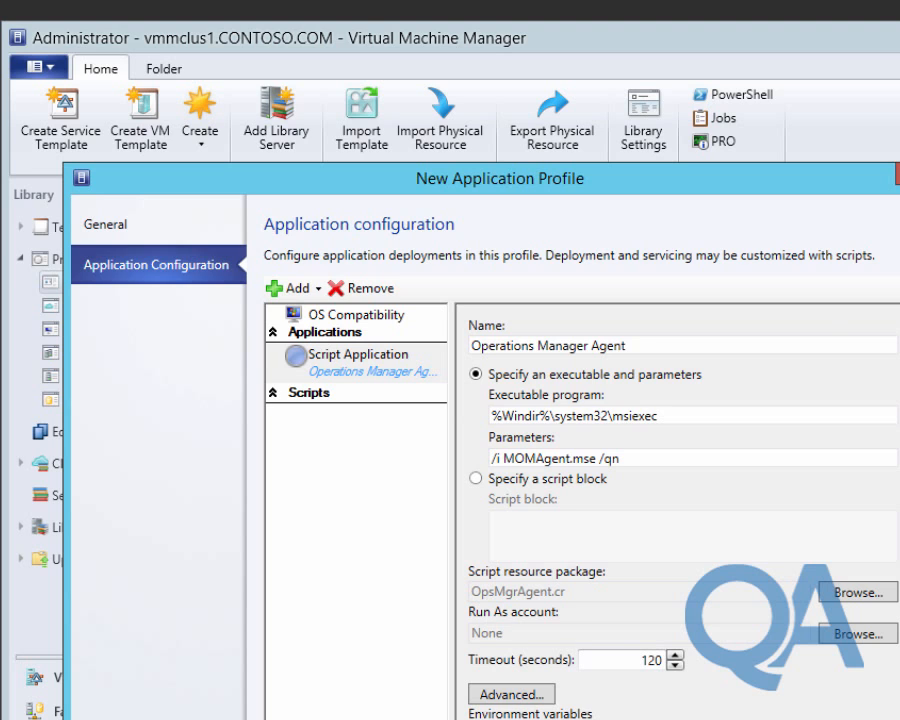
click(851, 635)
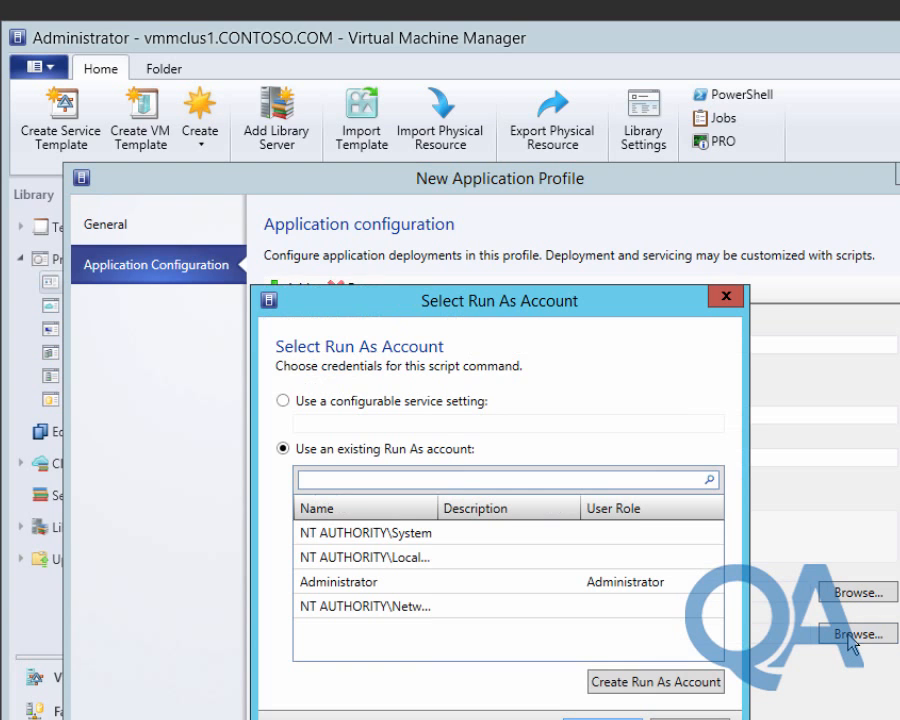
double_click(426, 582)
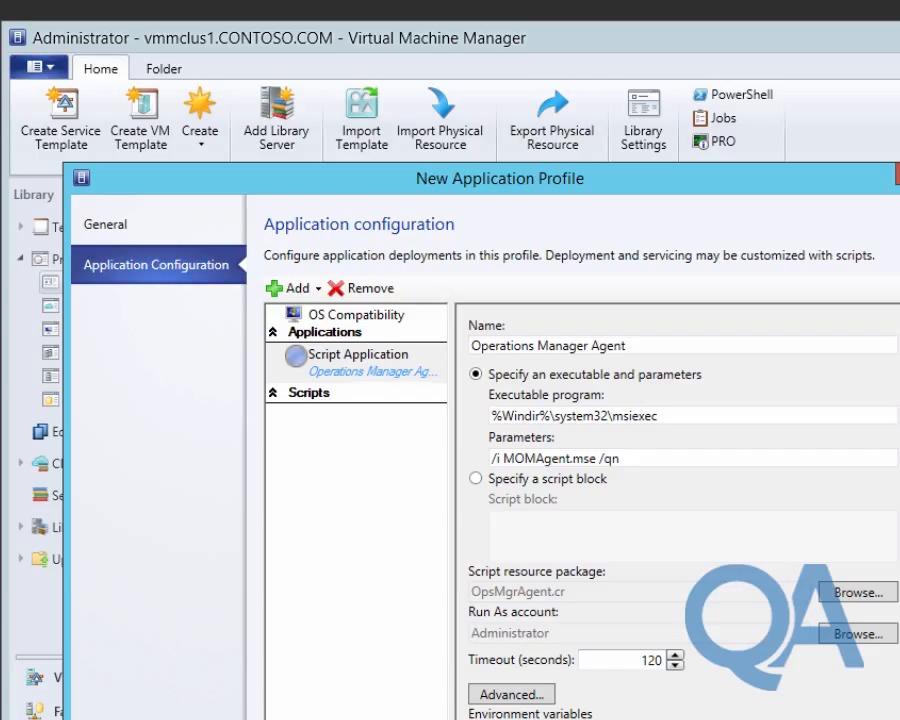
key(Return)
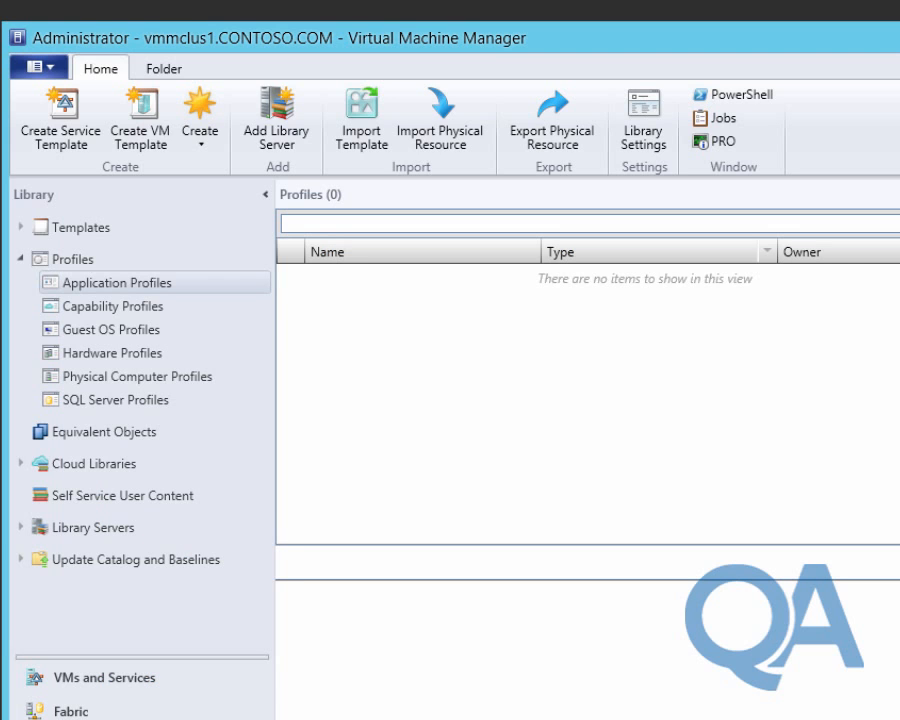
Check that the OpsMgrAgent.cr folder on lon-ls1.contoso.com holds MOMAgent.msi, then collapse Library Servers.
click(18, 528)
click(136, 552)
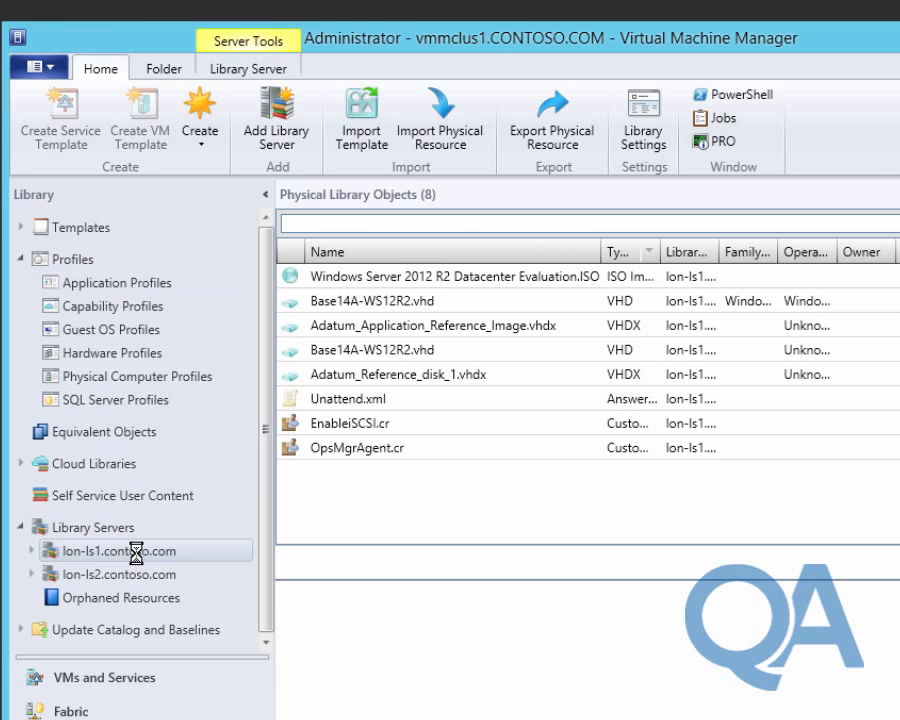
click(354, 452)
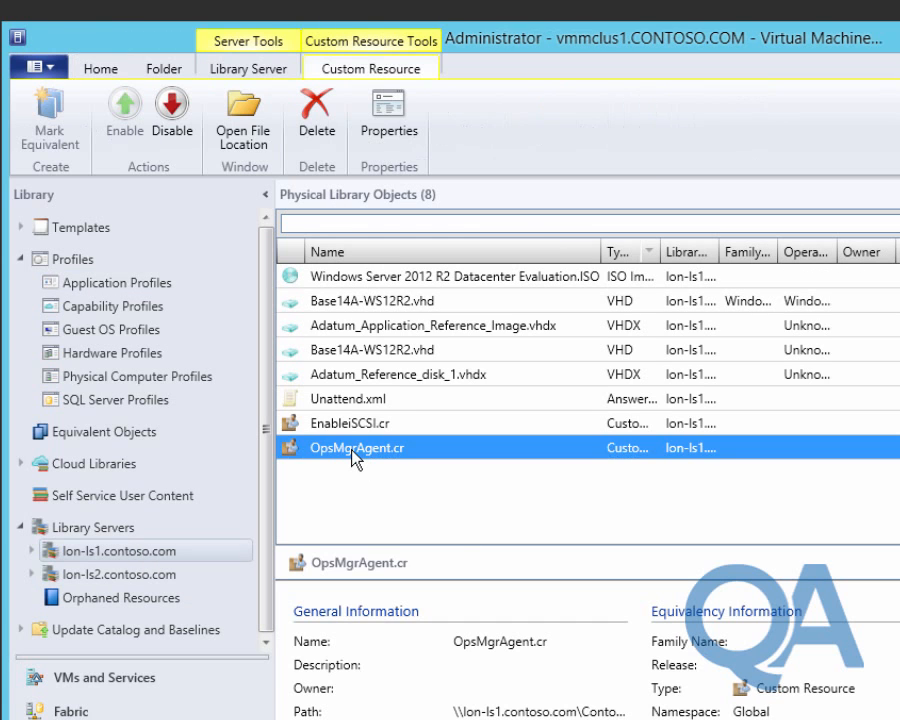
right_click(355, 455)
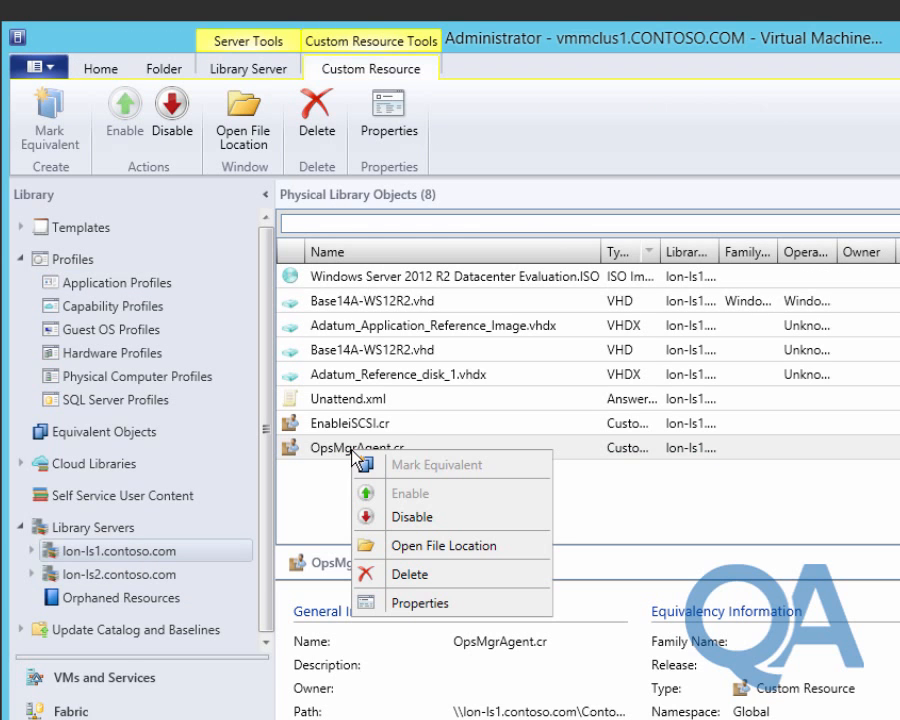
click(416, 546)
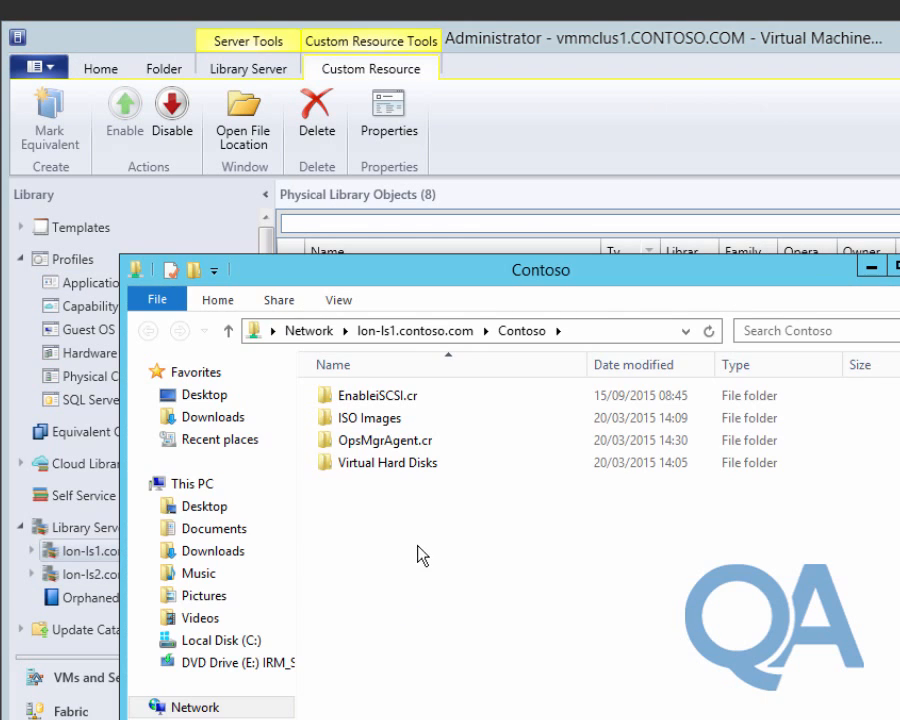
double_click(391, 442)
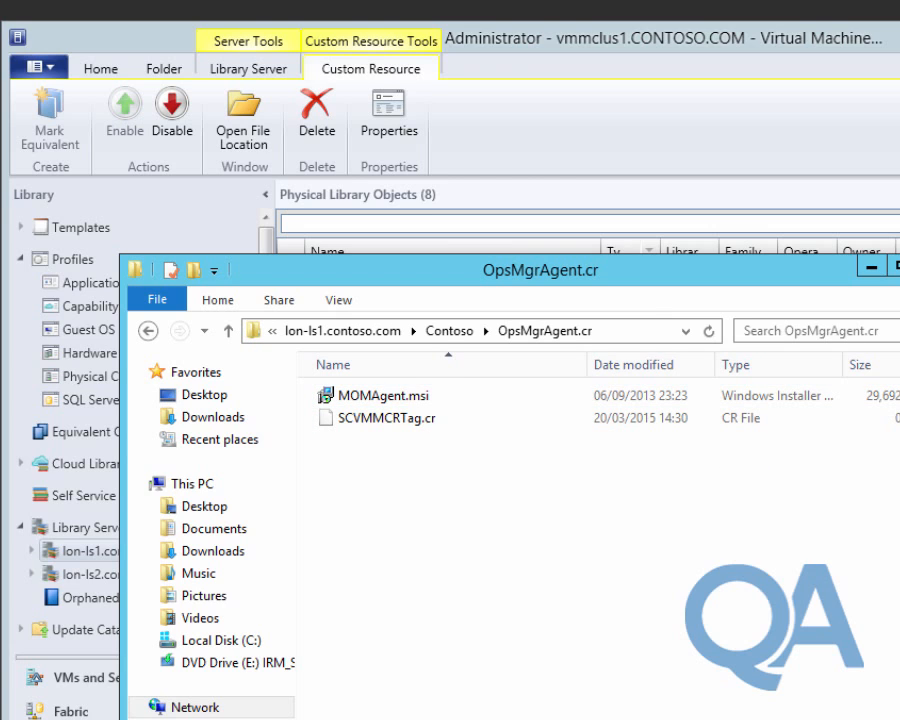
click(899, 266)
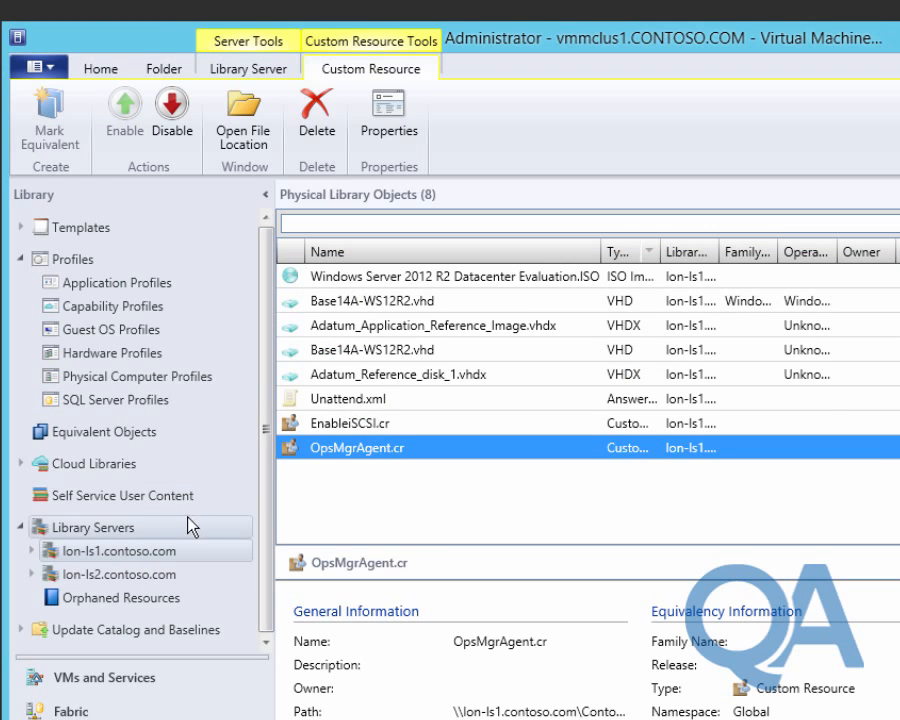
click(23, 527)
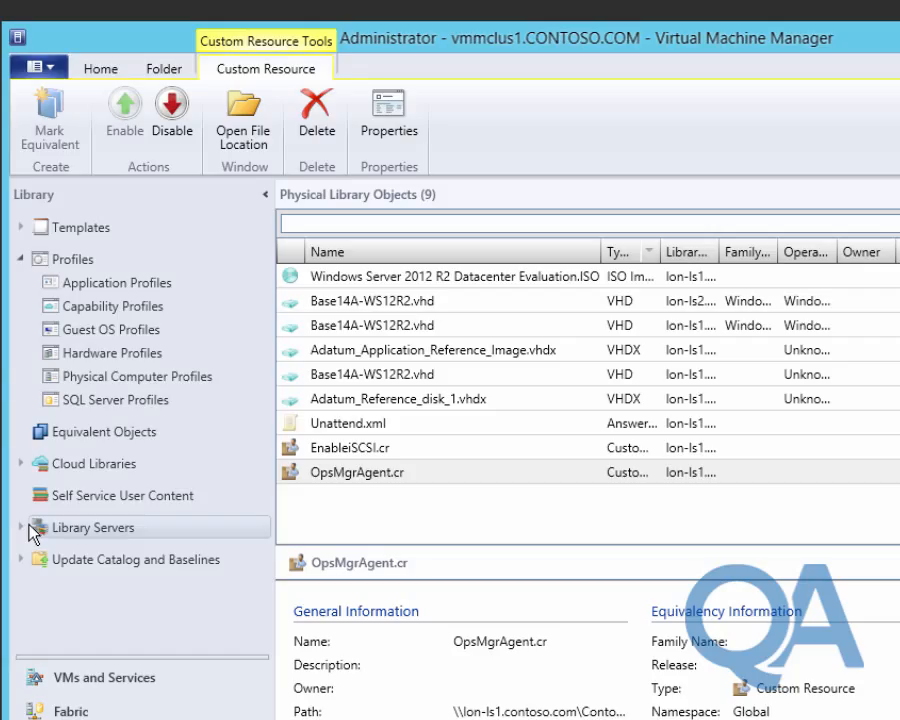
Review Mod09-Ex2-Task1.ps1 in Notepad, close it, and show the Library's Templates node.
key(alt+Tab)
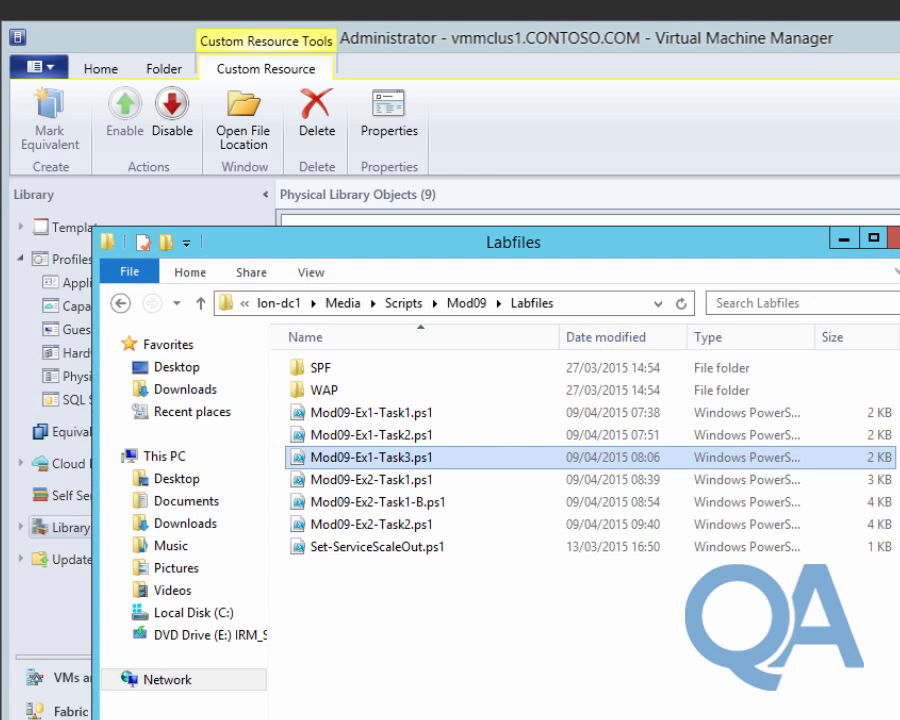
double_click(401, 483)
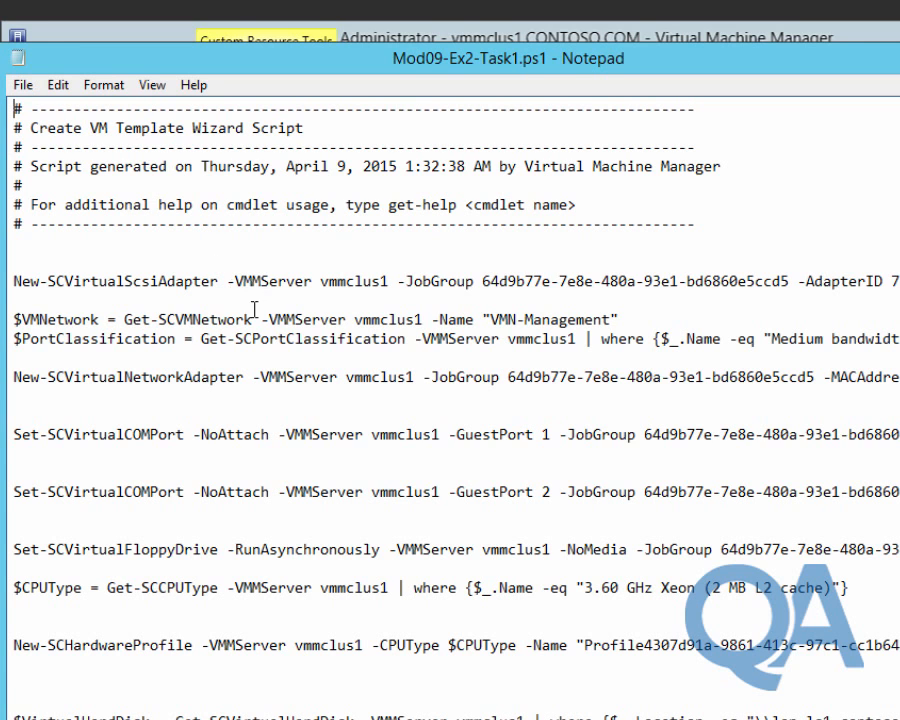
scroll(252, 425, down, 3)
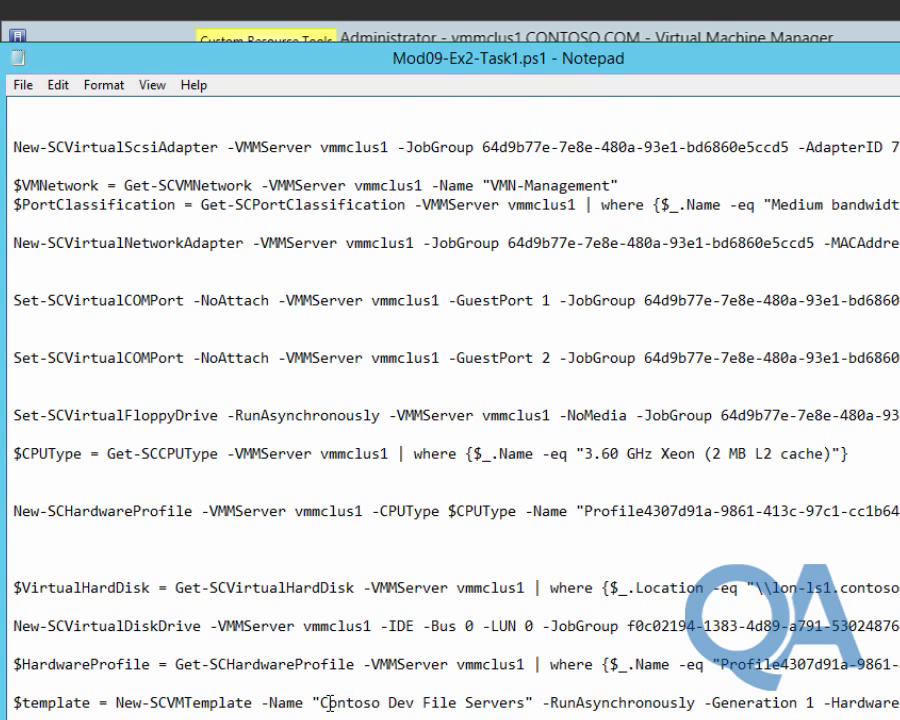
drag(319, 703, 898, 710)
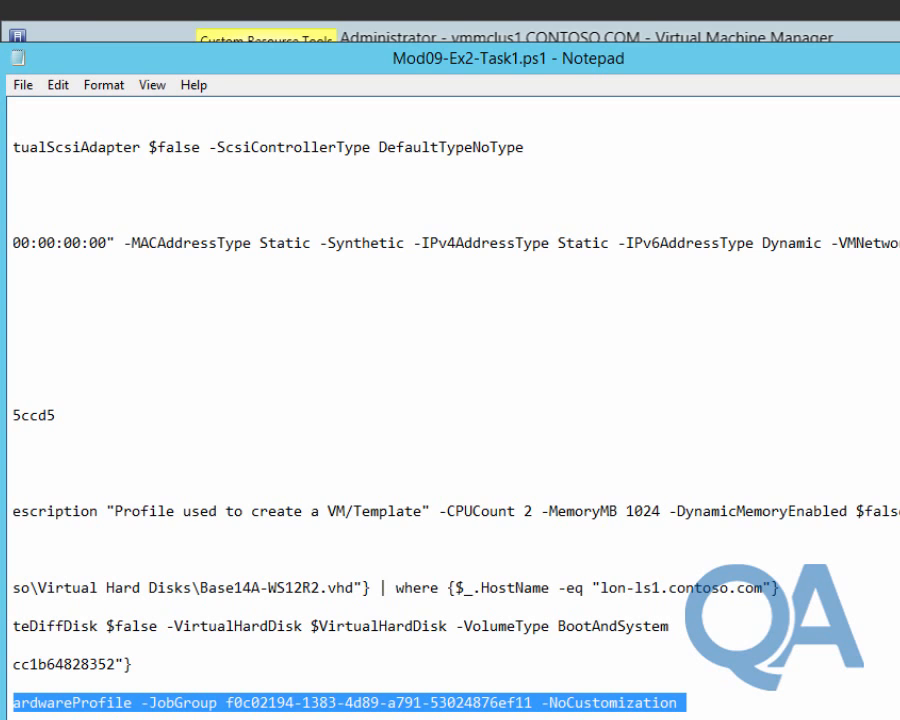
key(alt+F4)
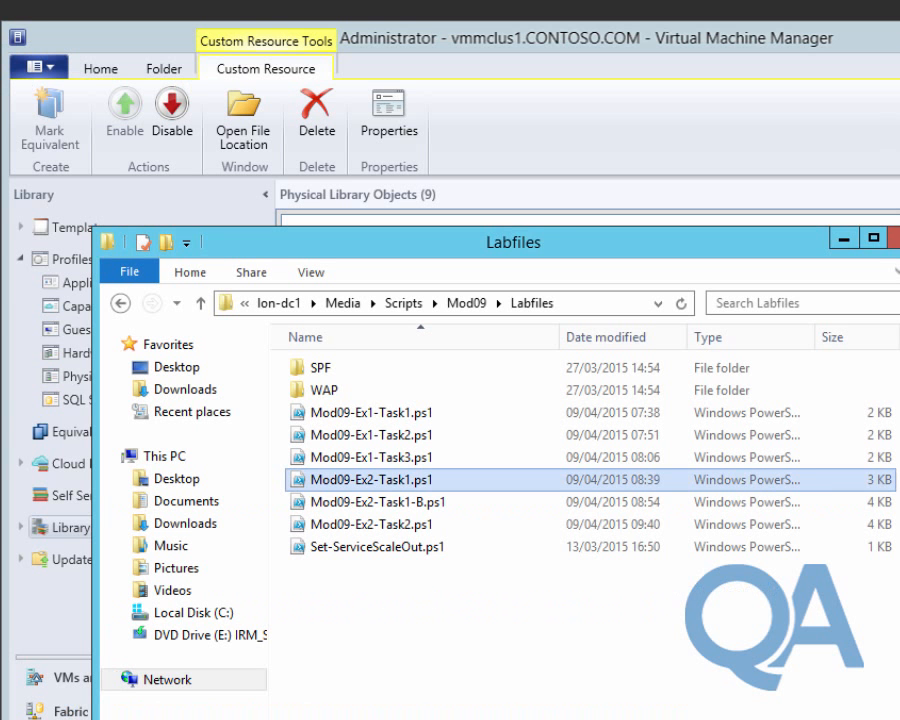
click(844, 239)
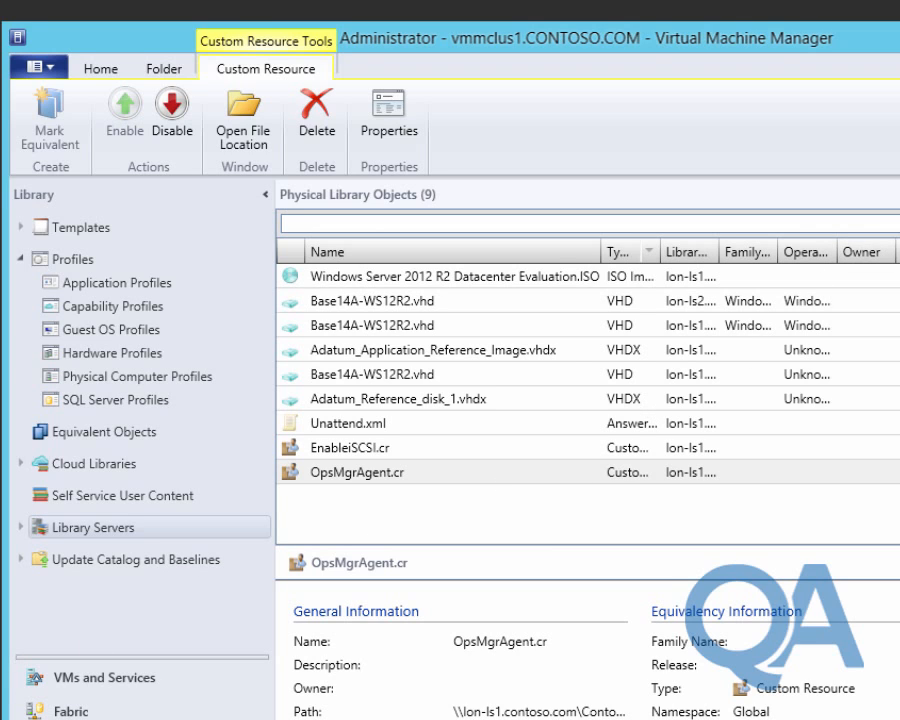
click(70, 228)
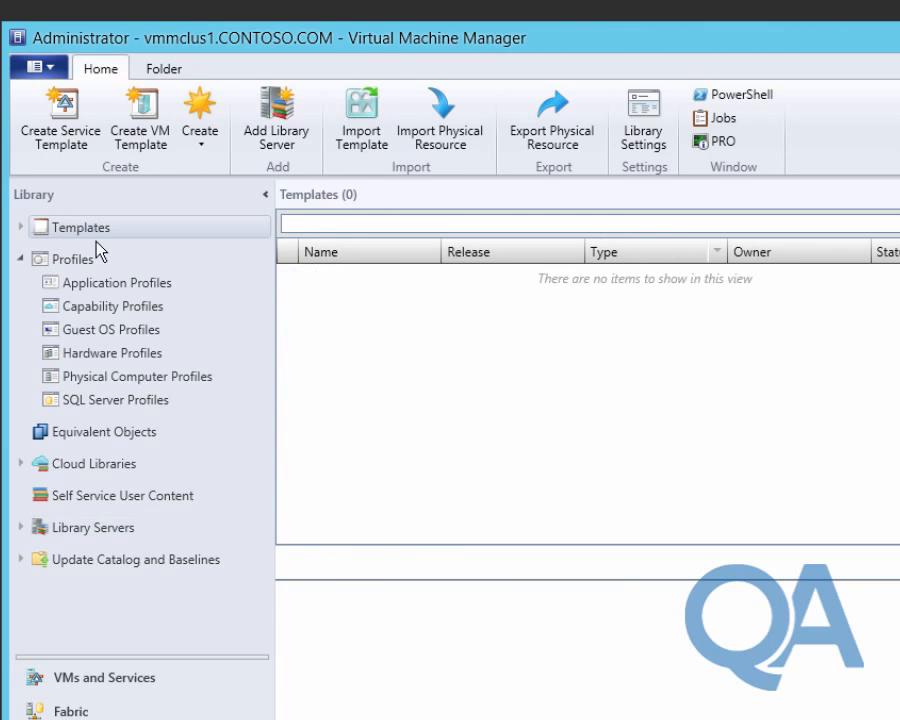
Create a VM template from the third Base14A-WS12R2.vhd disk, naming it 'Contoso Dev File Servers'.
click(147, 132)
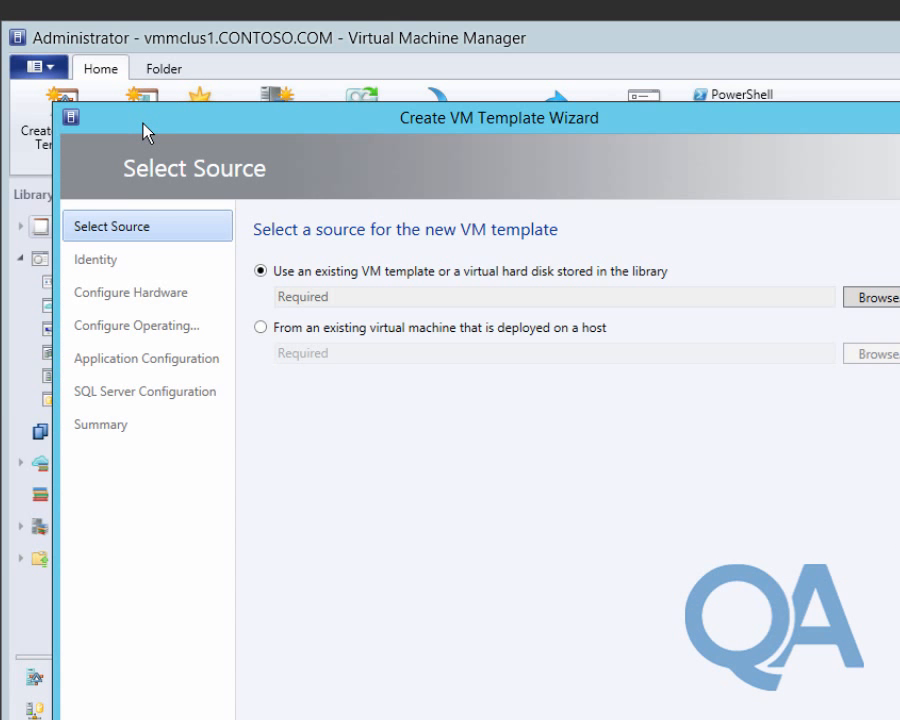
click(876, 299)
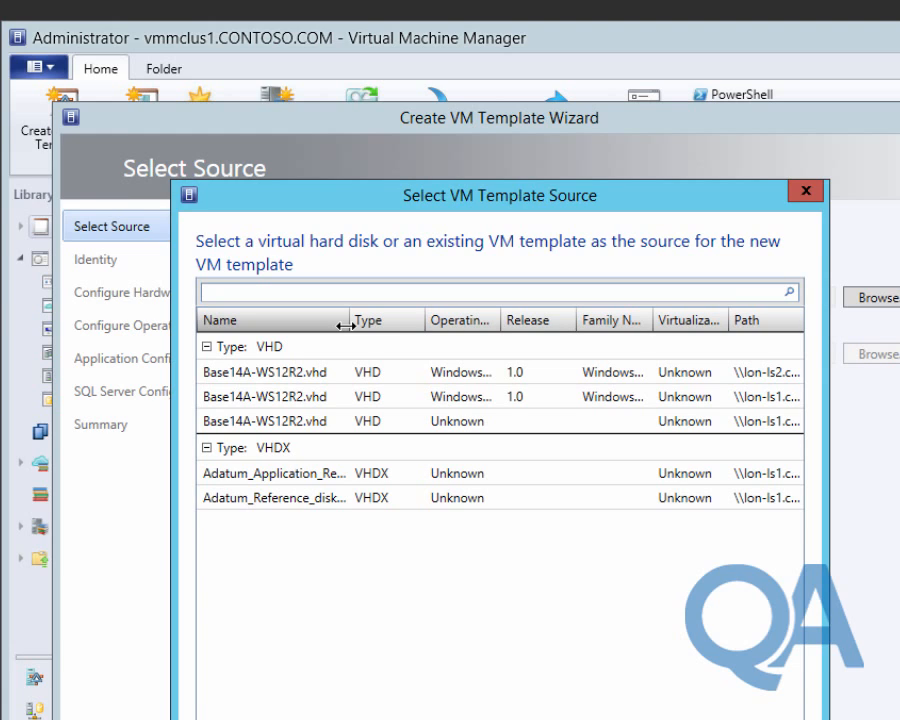
click(275, 396)
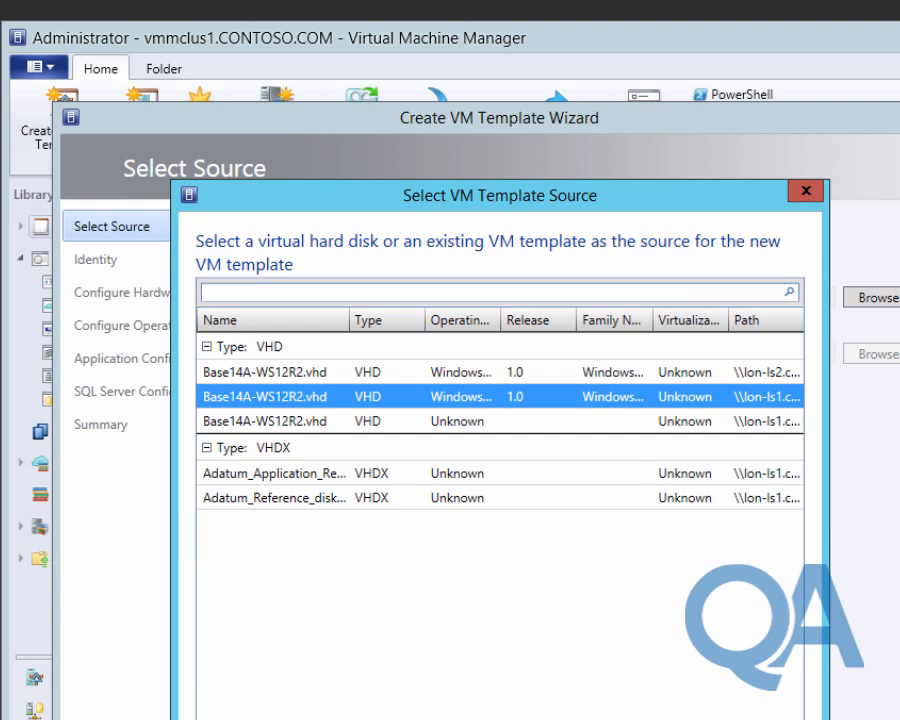
click(763, 421)
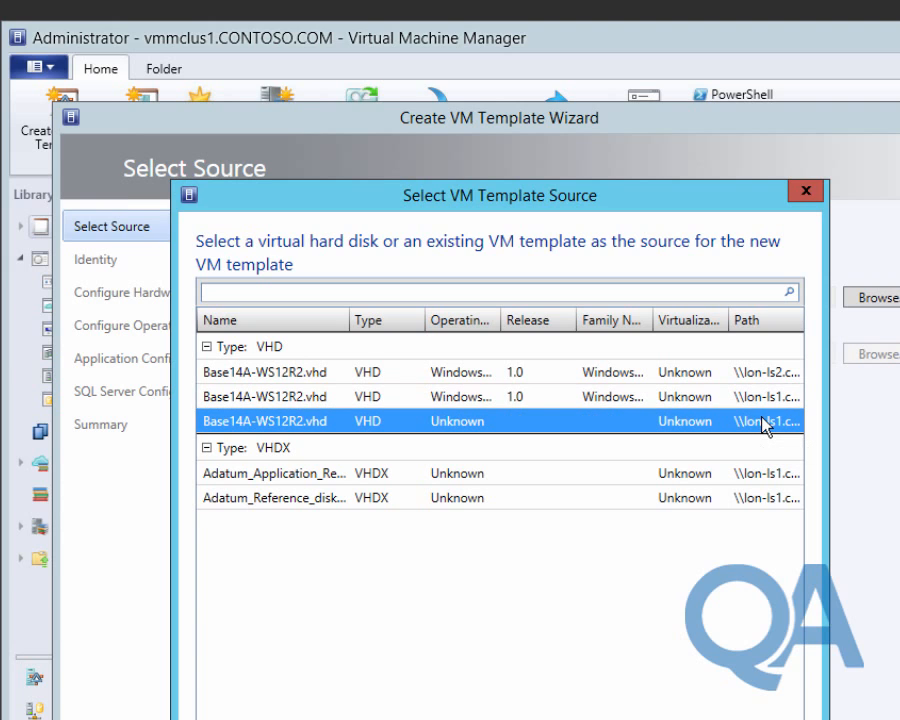
click(660, 719)
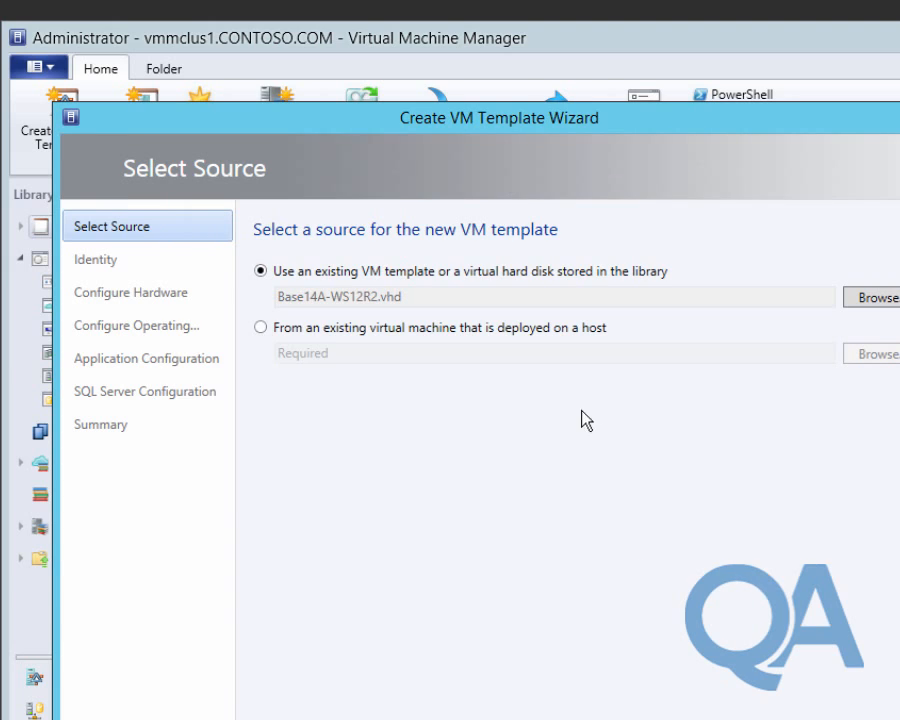
click(808, 719)
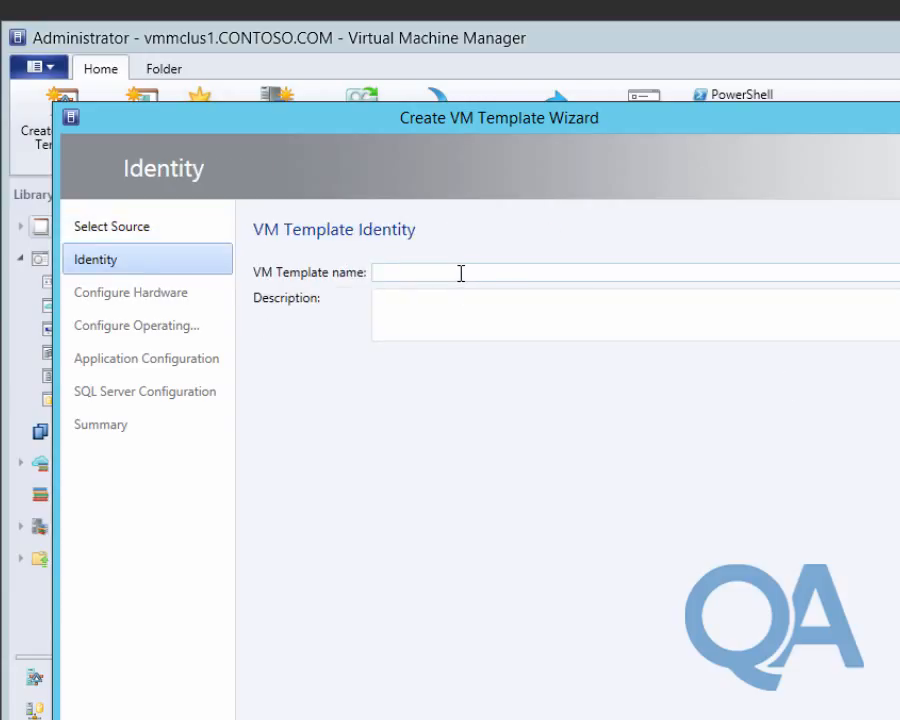
text(Contoso Dev File Servers)
Apply the Contoso Small hardware profile and the Contoso File Server guest OS profile.
click(890, 715)
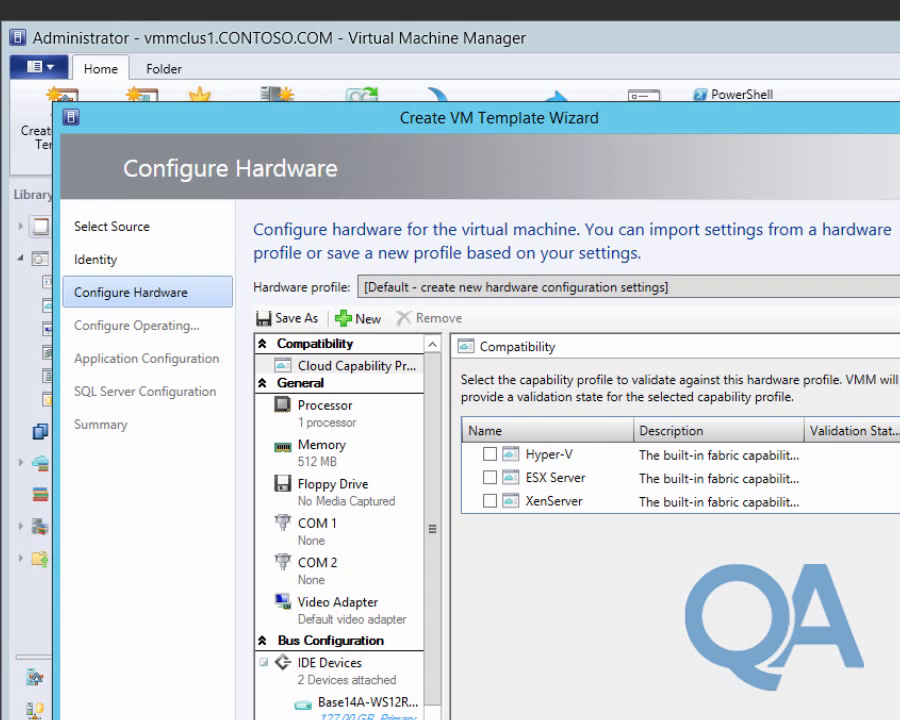
click(424, 287)
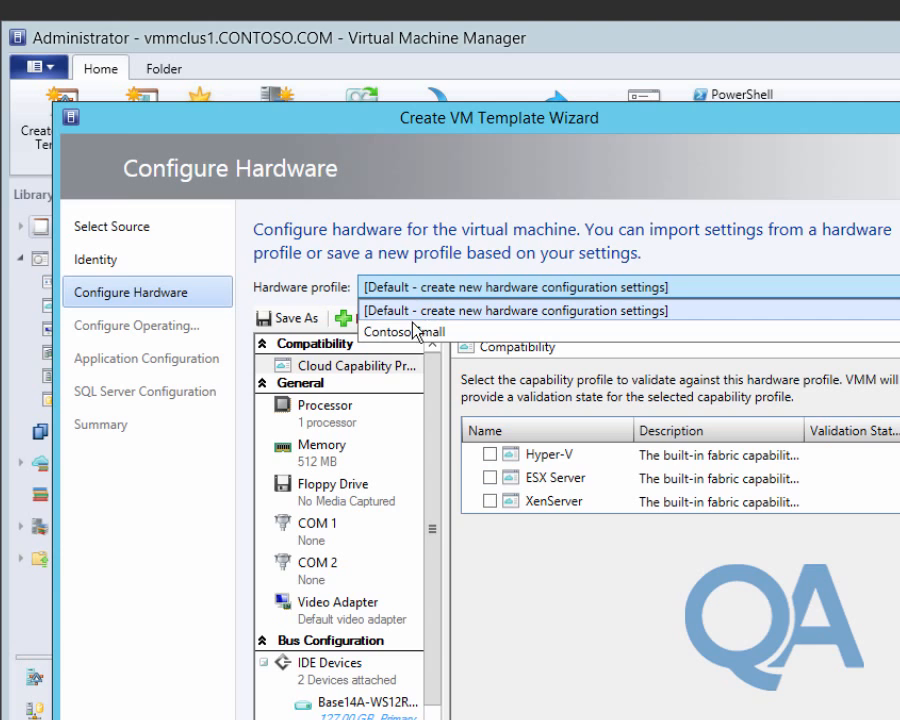
click(414, 330)
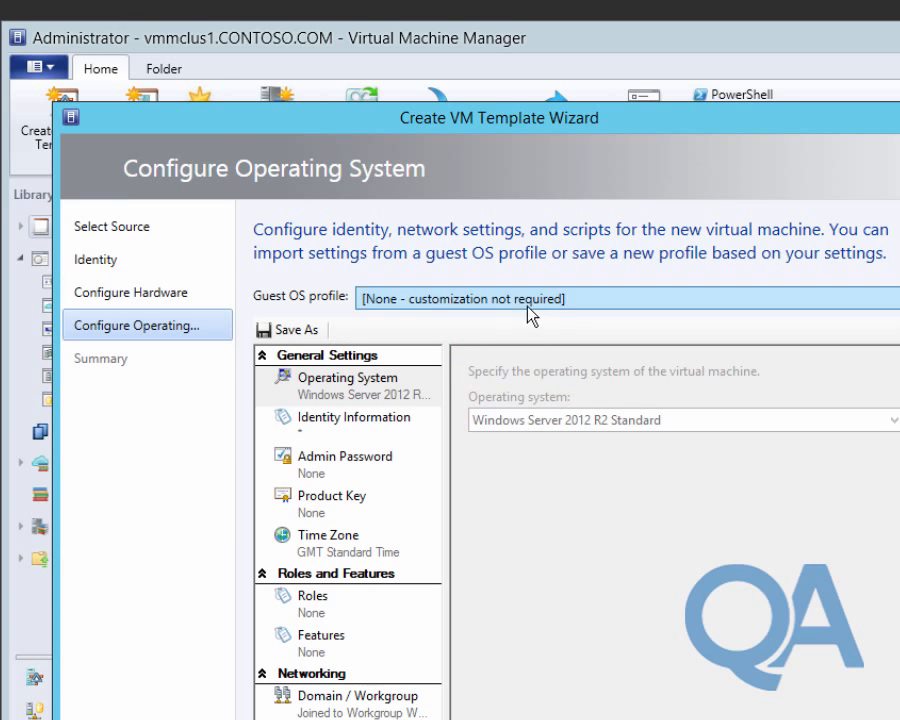
click(521, 299)
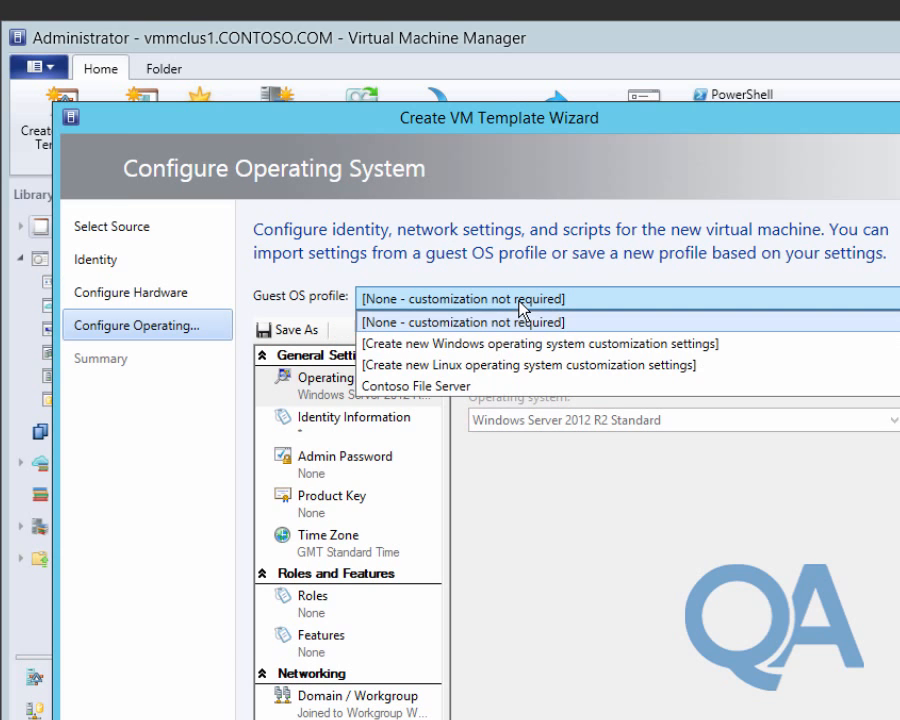
click(489, 387)
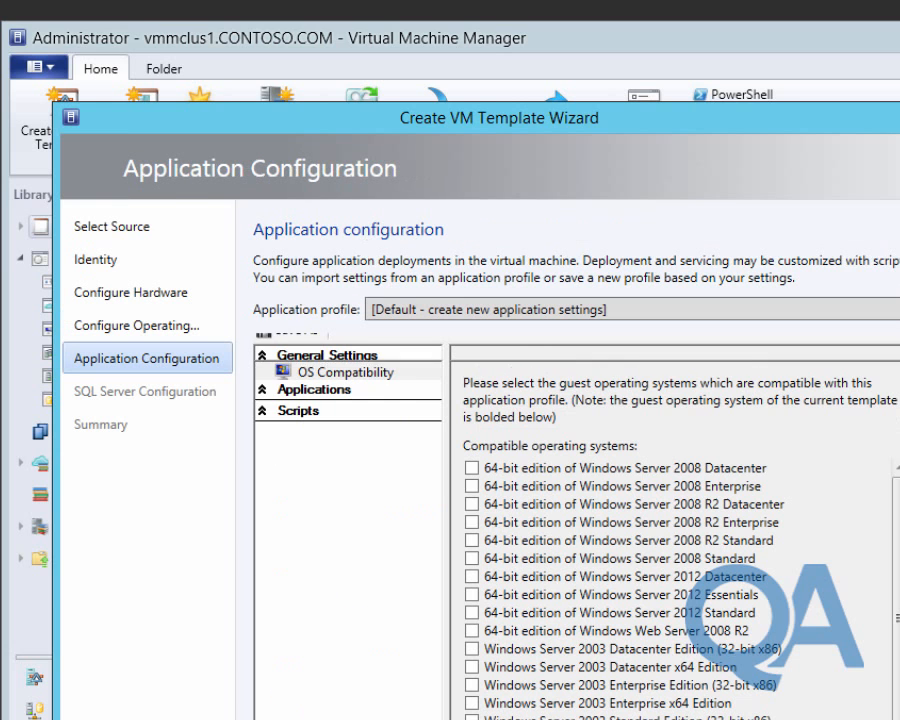
Add the Contoso Monitoring Tools application profile, skip SQL settings, and create the template.
click(505, 308)
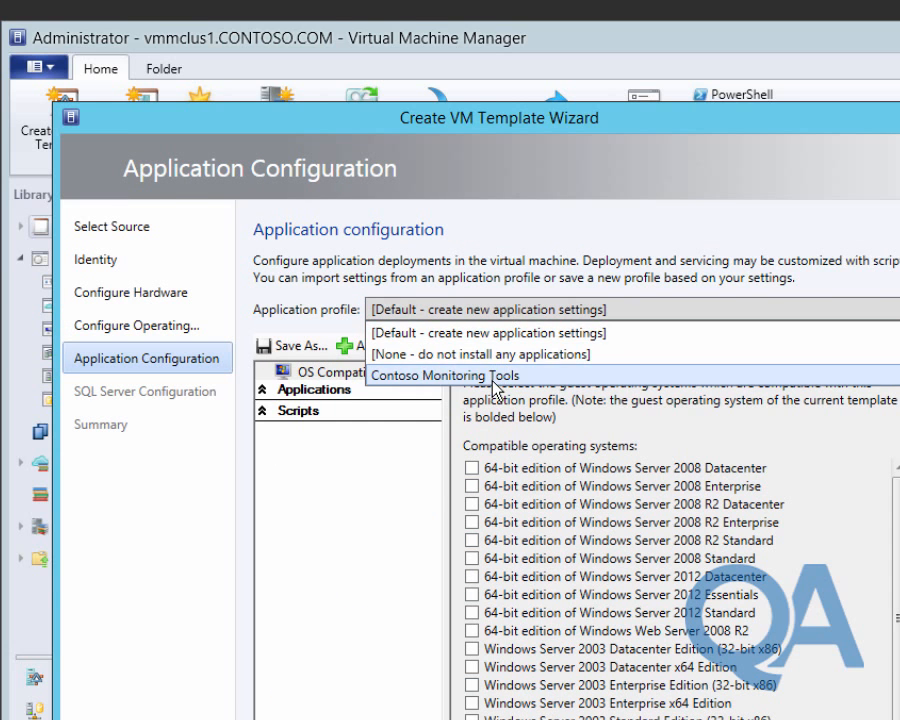
click(490, 375)
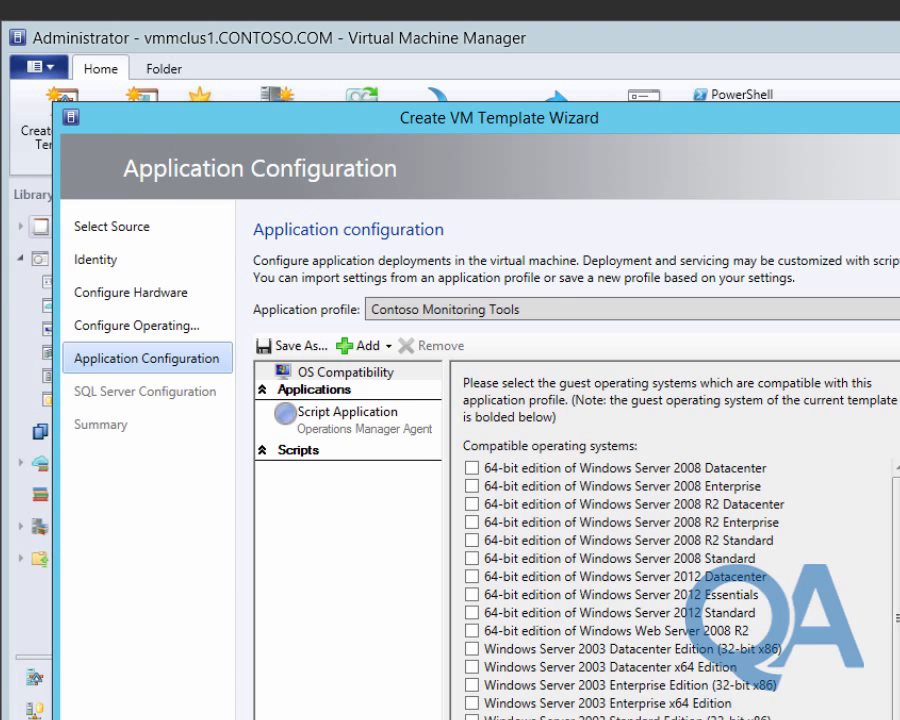
key(alt+n)
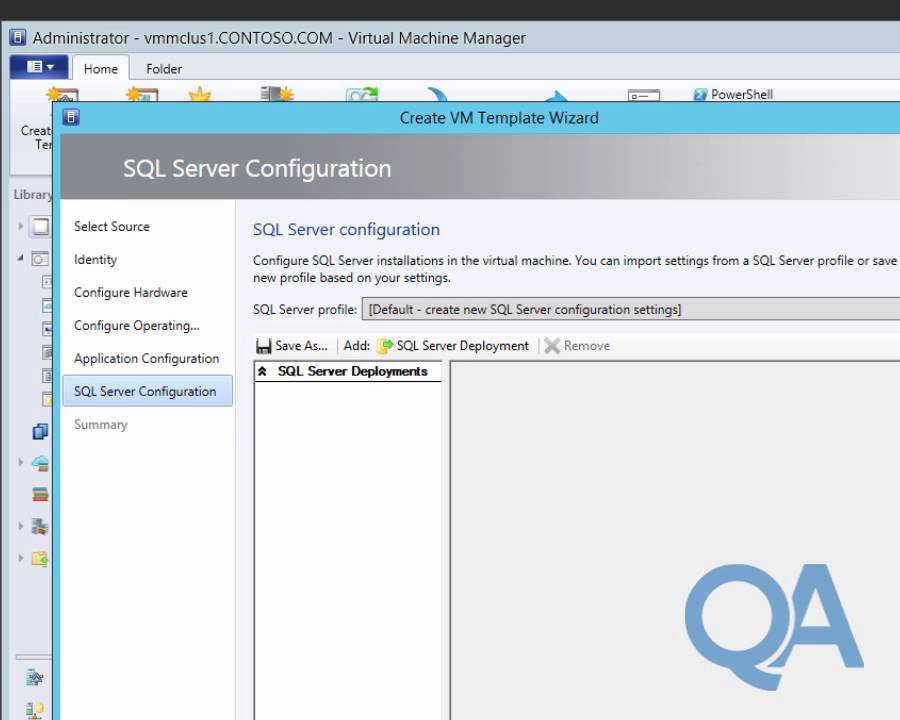
key(alt+n)
key(Return)
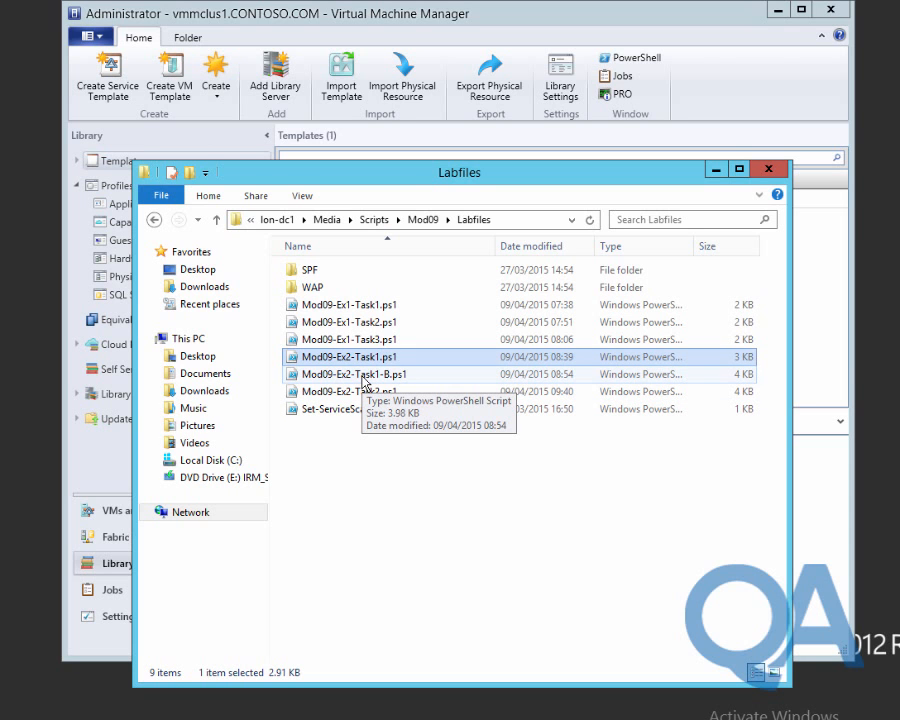
Review the New-SCVirtualMachine line in Mod09-Ex2-Task2.ps1, then close Notepad and the Labfiles folder.
double_click(362, 391)
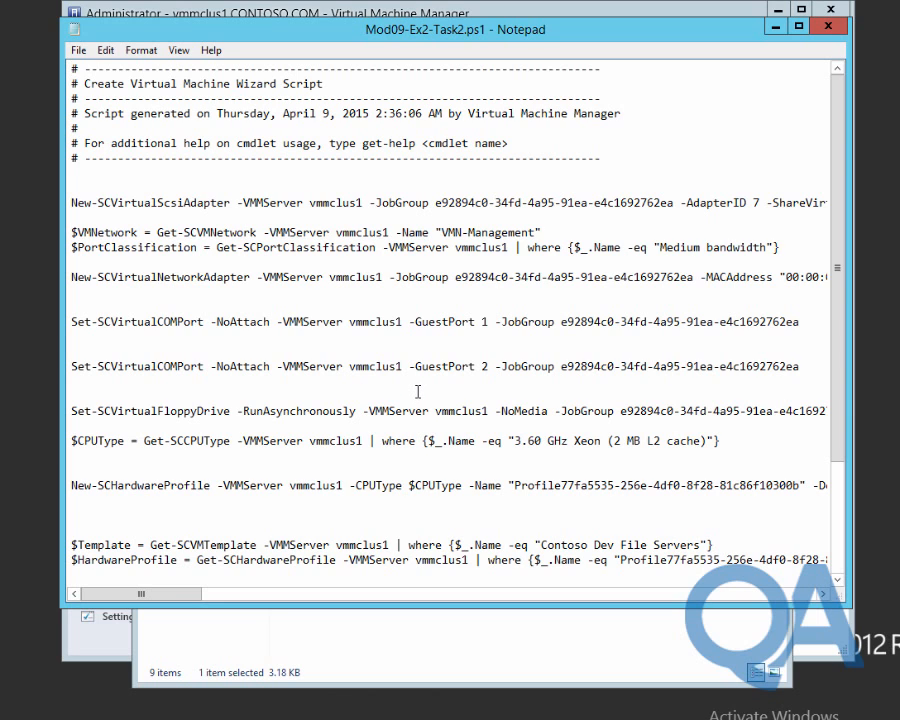
scroll(418, 393, down, 1)
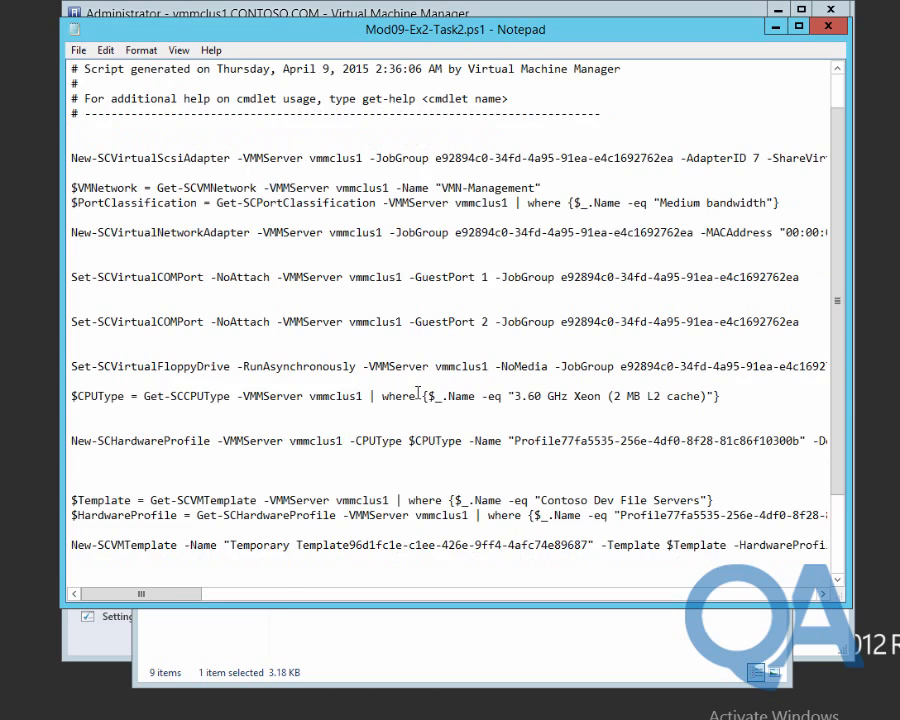
scroll(418, 394, down, 3)
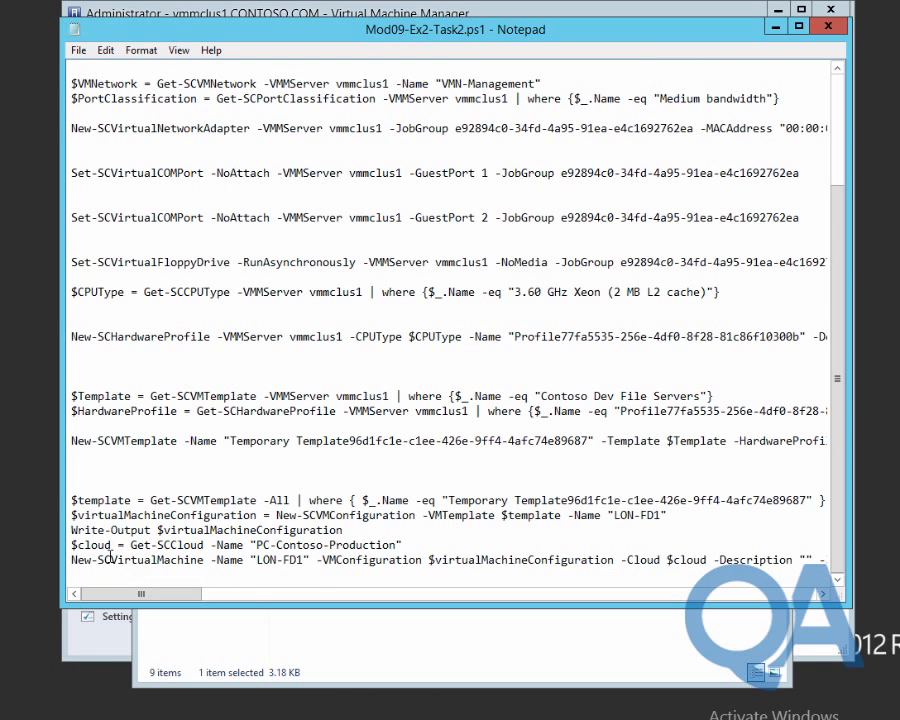
drag(83, 561, 320, 567)
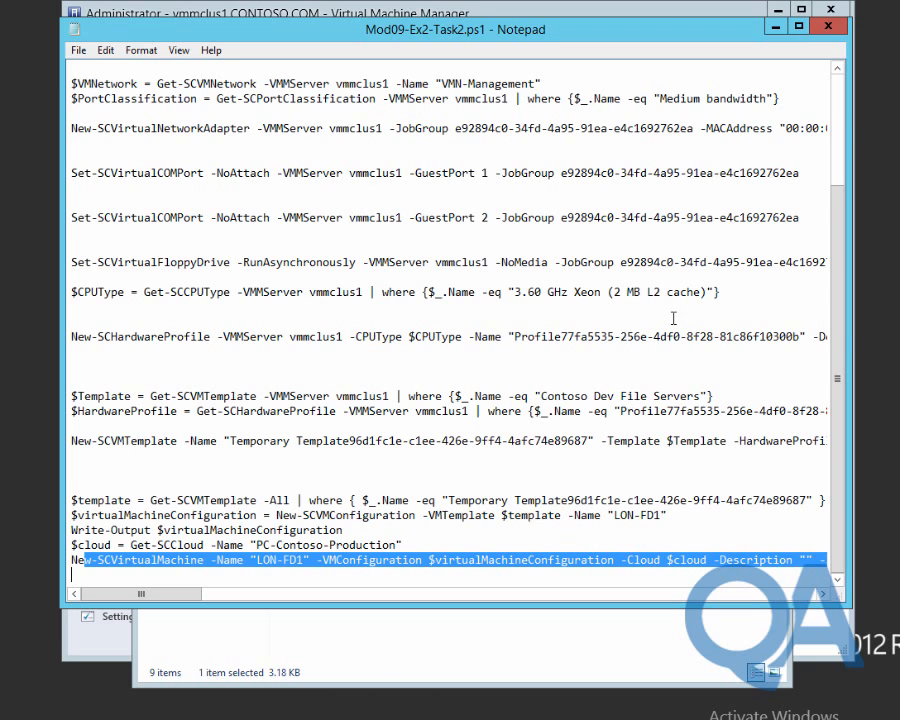
click(829, 27)
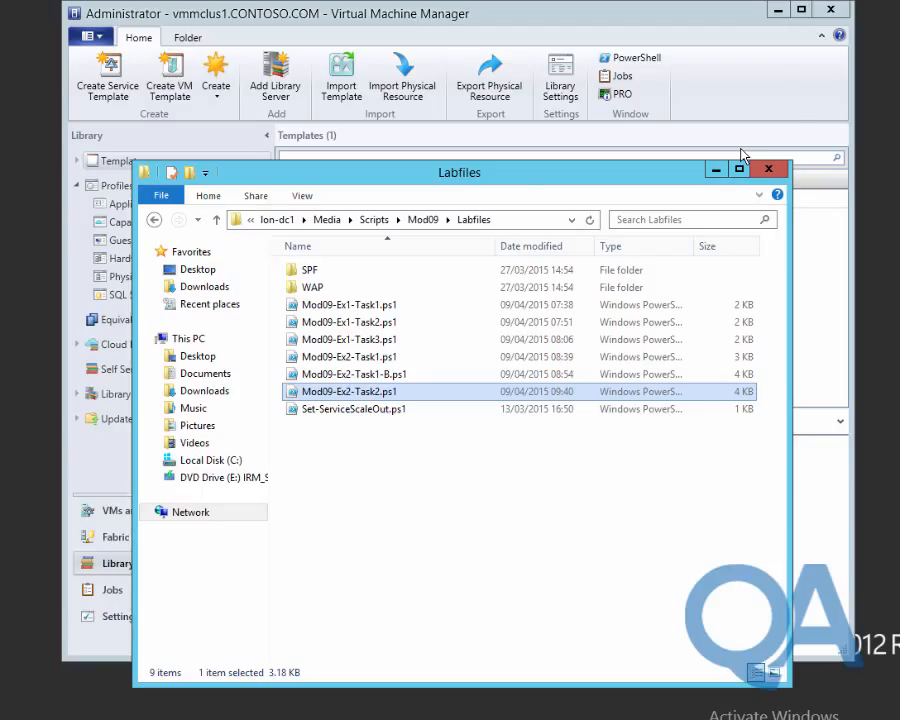
click(768, 168)
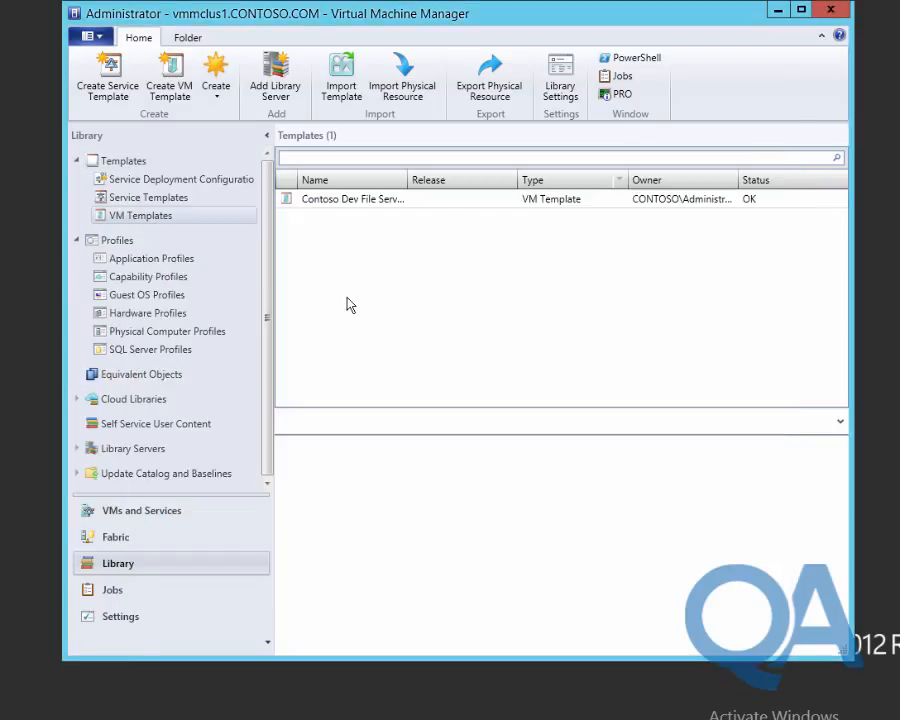
Start a new VM from the Contoso Dev File Servers template, naming it LON-FD1.
click(338, 204)
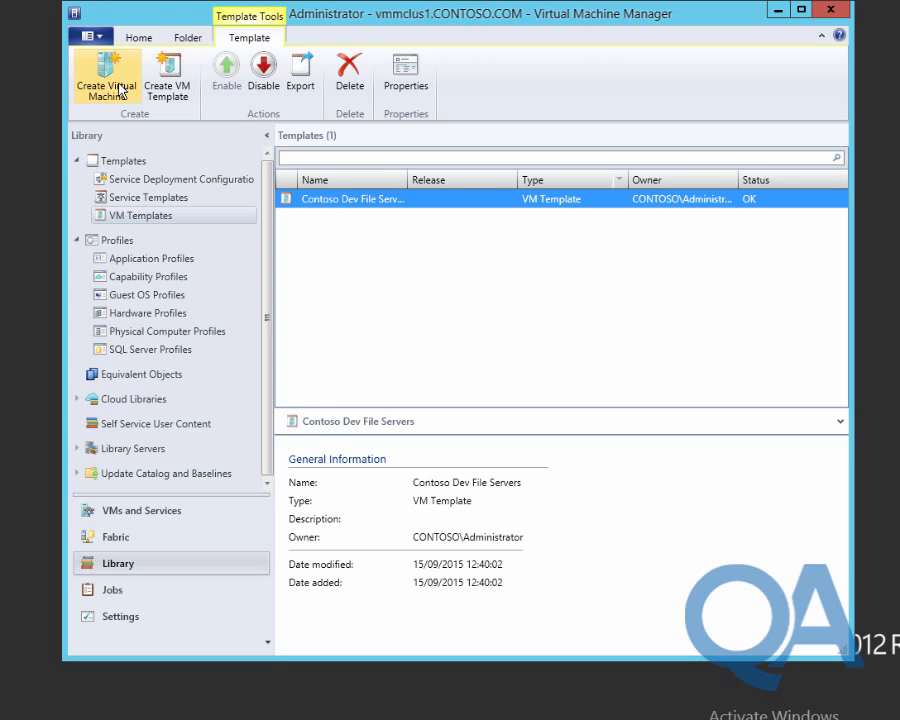
click(86, 62)
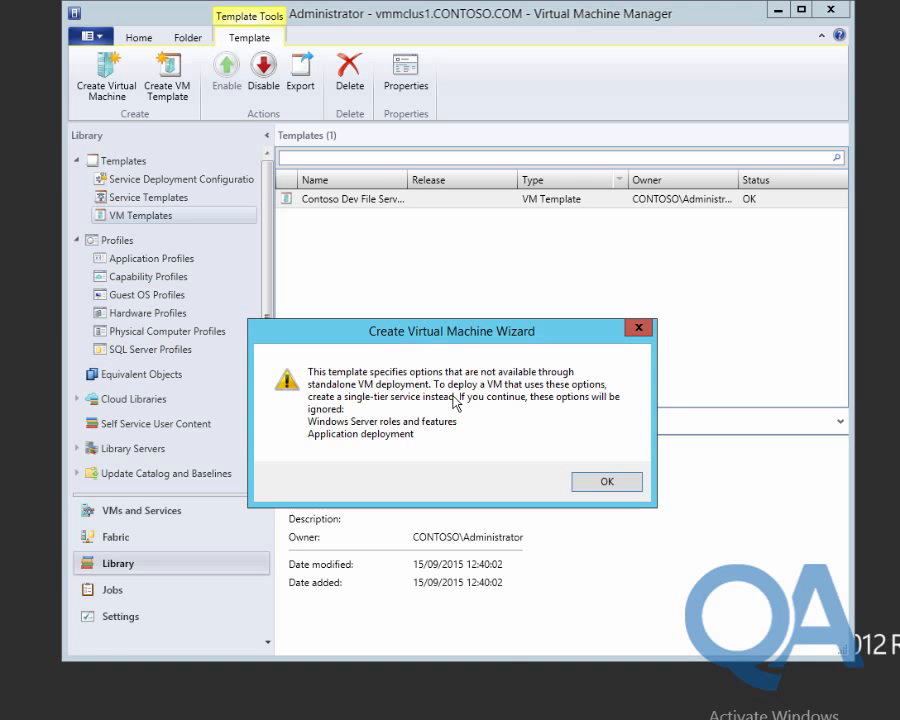
click(602, 483)
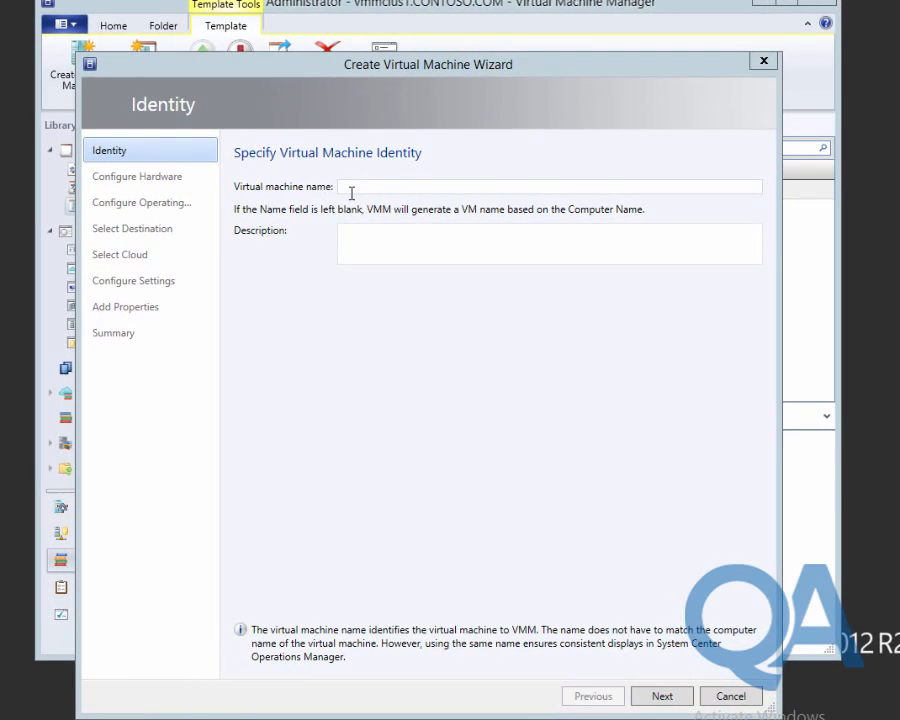
text(LON-FS)
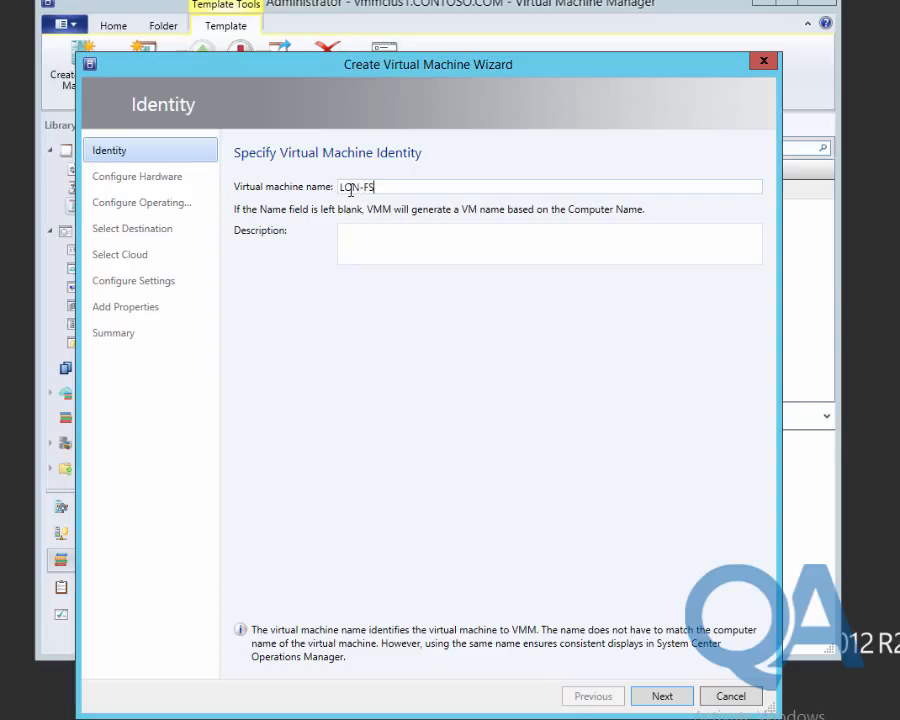
key(BackSpace)
text(D1)
Accept the default hardware and operating system settings and keep deploying to a private cloud.
click(663, 695)
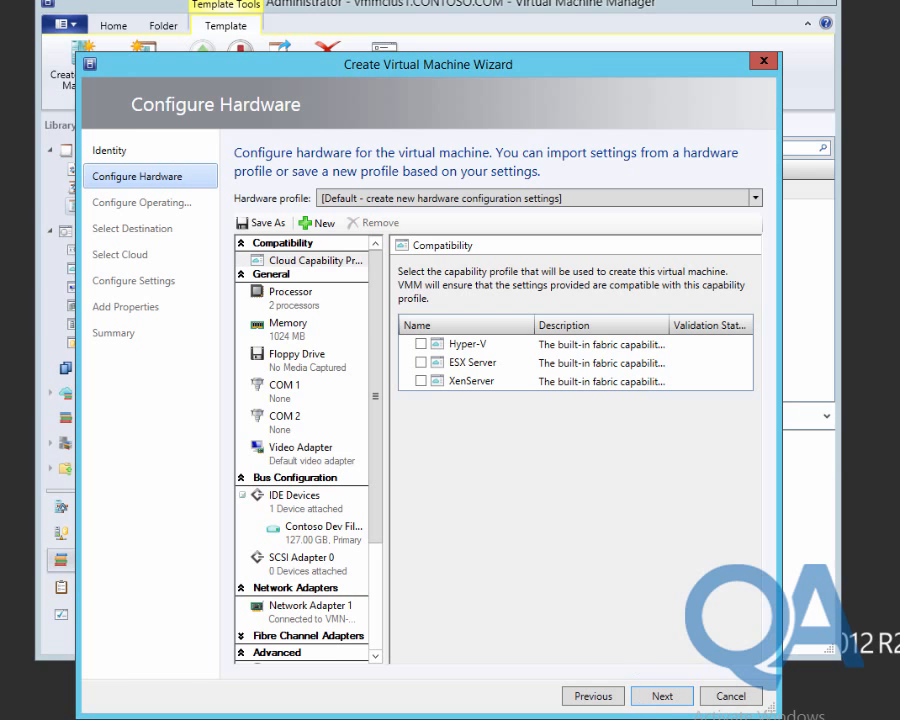
click(660, 698)
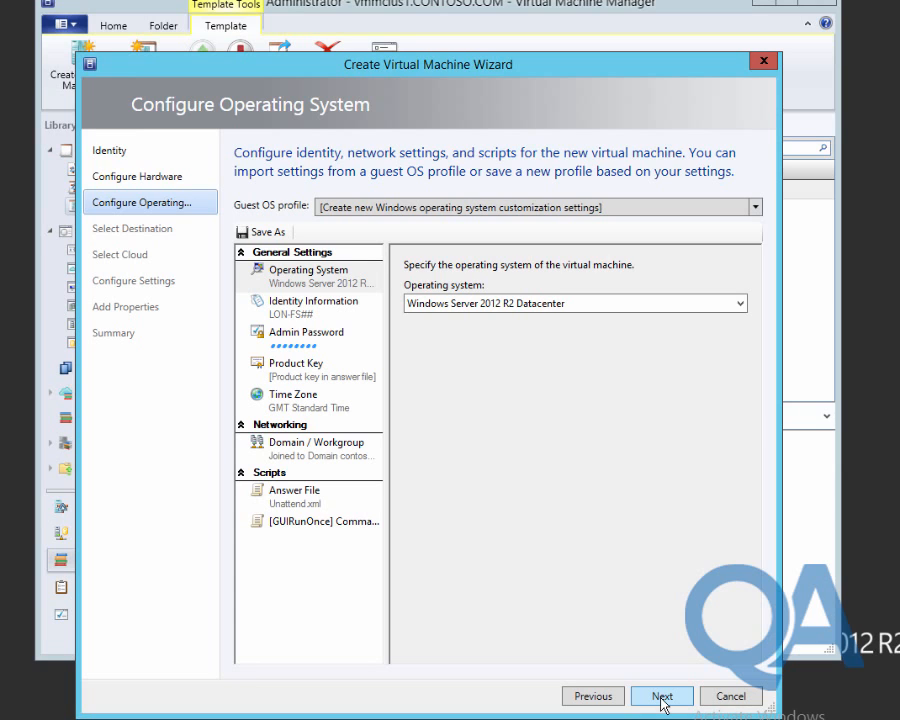
click(661, 698)
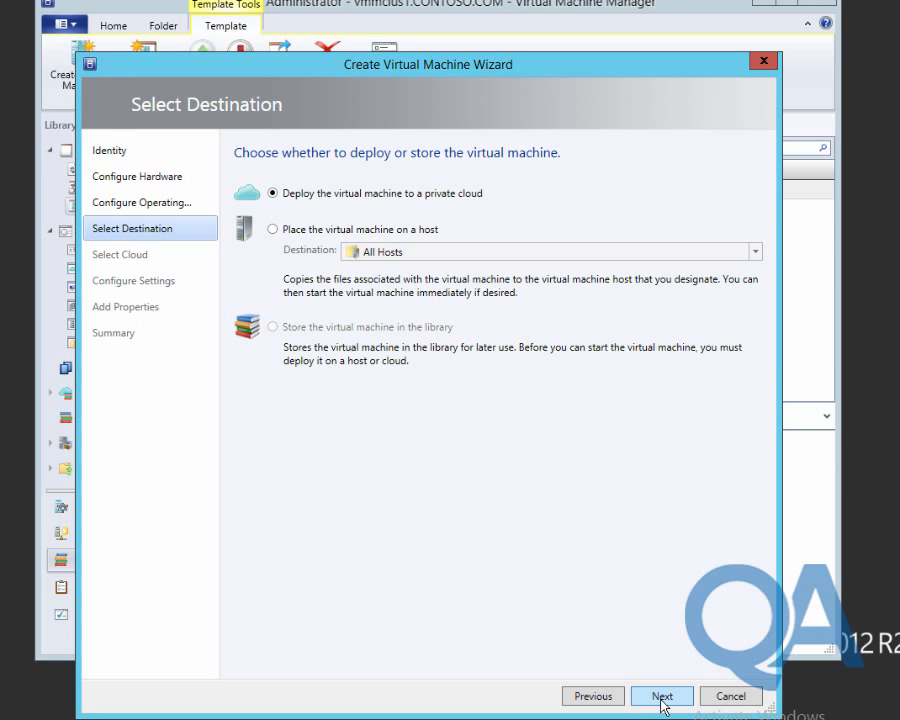
click(661, 699)
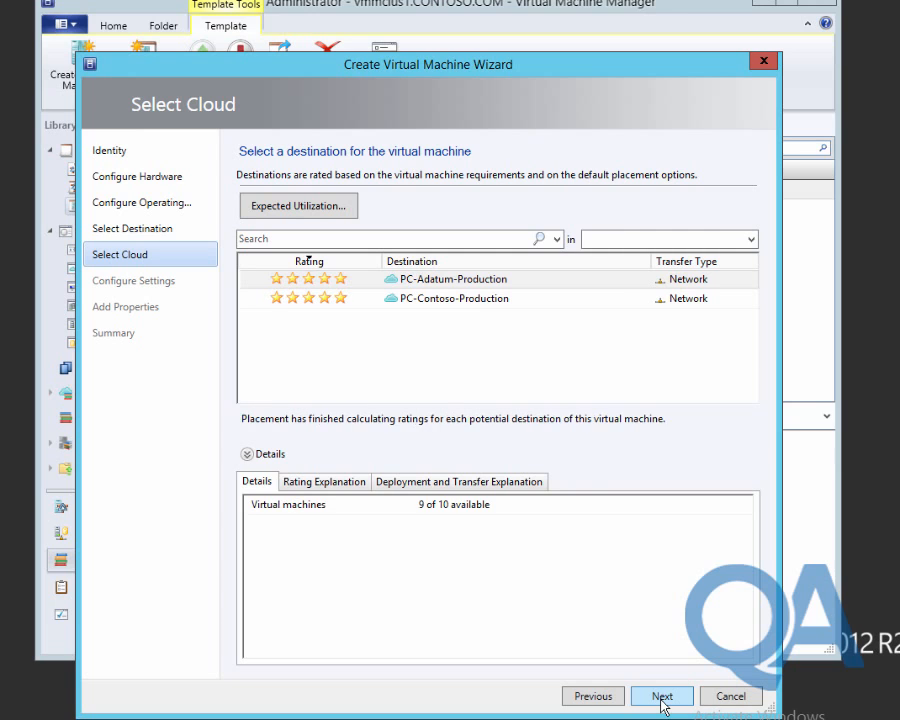
Choose PC-Contoso-Production as the destination cloud and keep the LON-FS01 computer name.
click(474, 299)
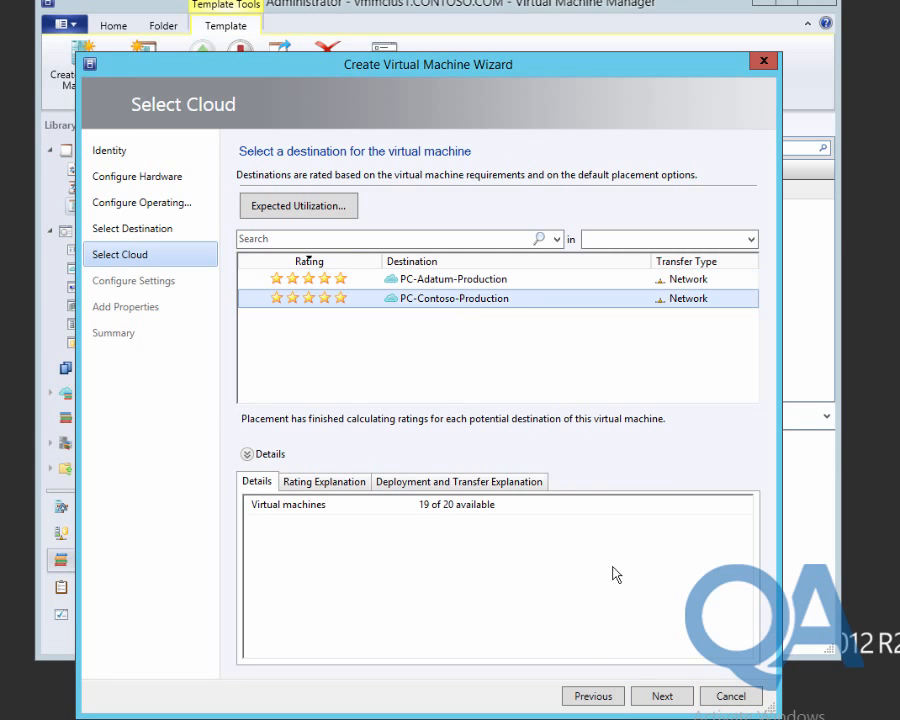
click(659, 696)
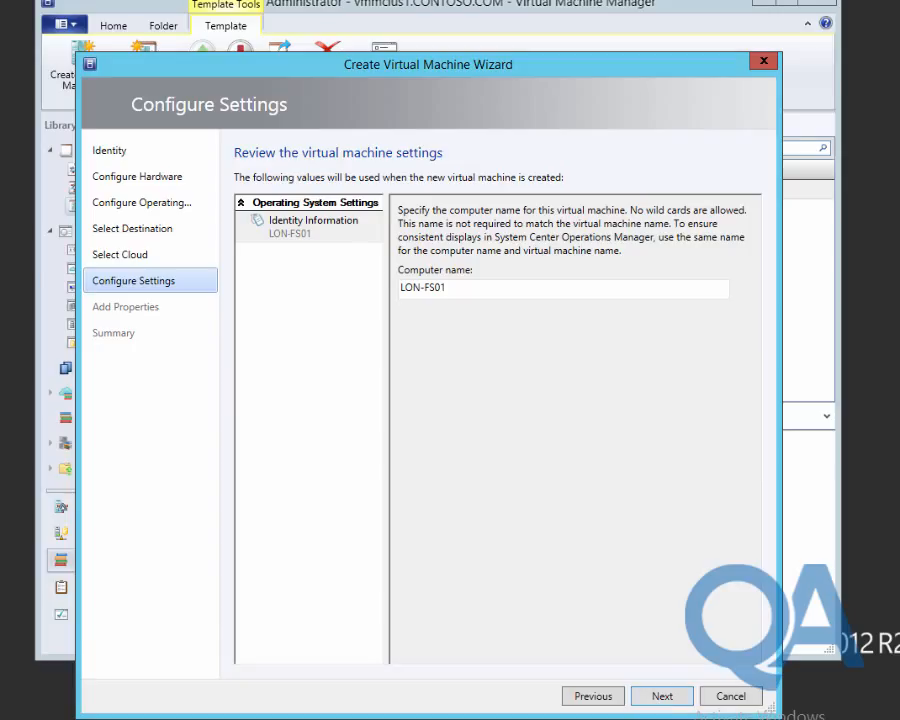
click(656, 700)
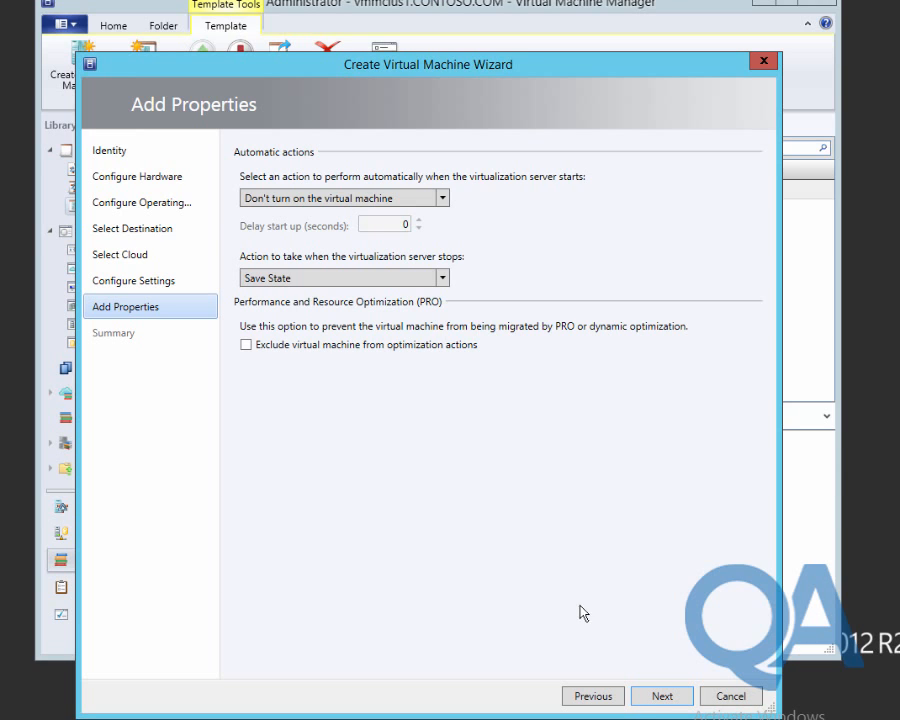
Set the VM to always turn on with a 20-second startup delay, then create LON-FD1.
click(314, 197)
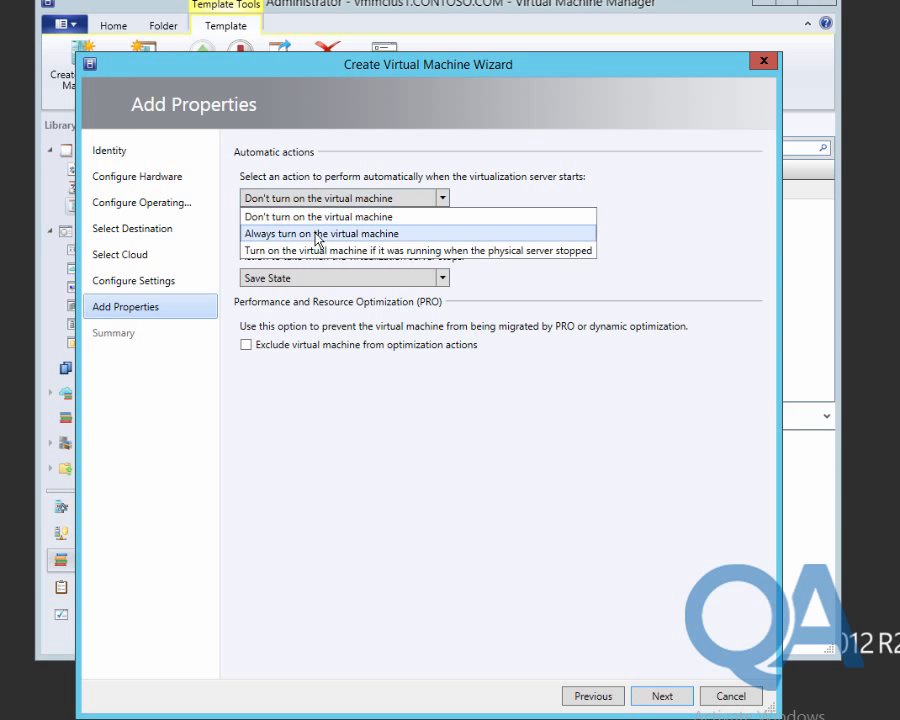
click(318, 234)
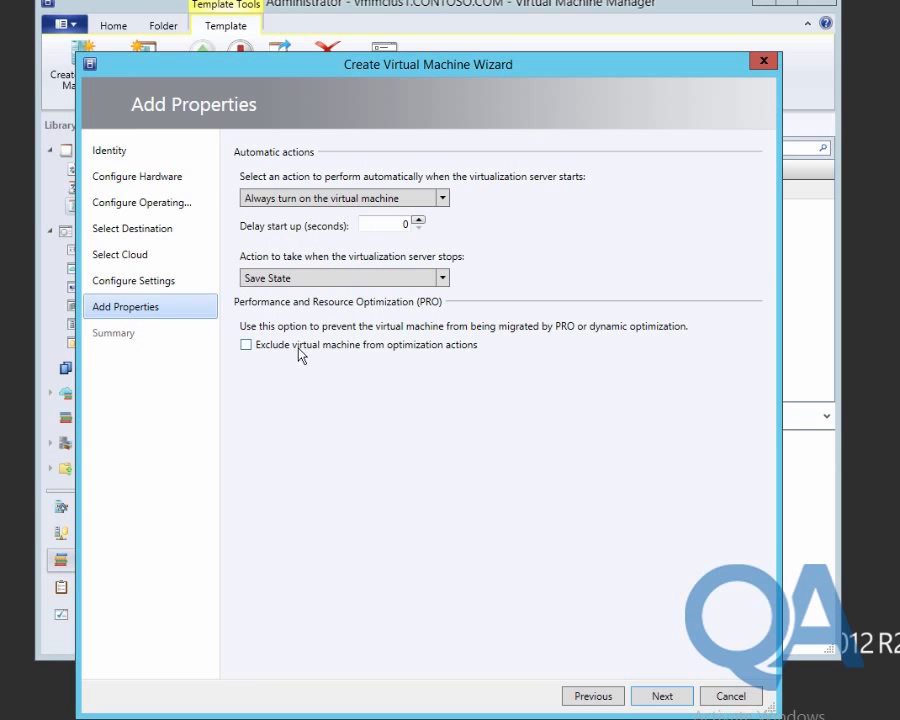
click(380, 223)
text(20)
click(655, 697)
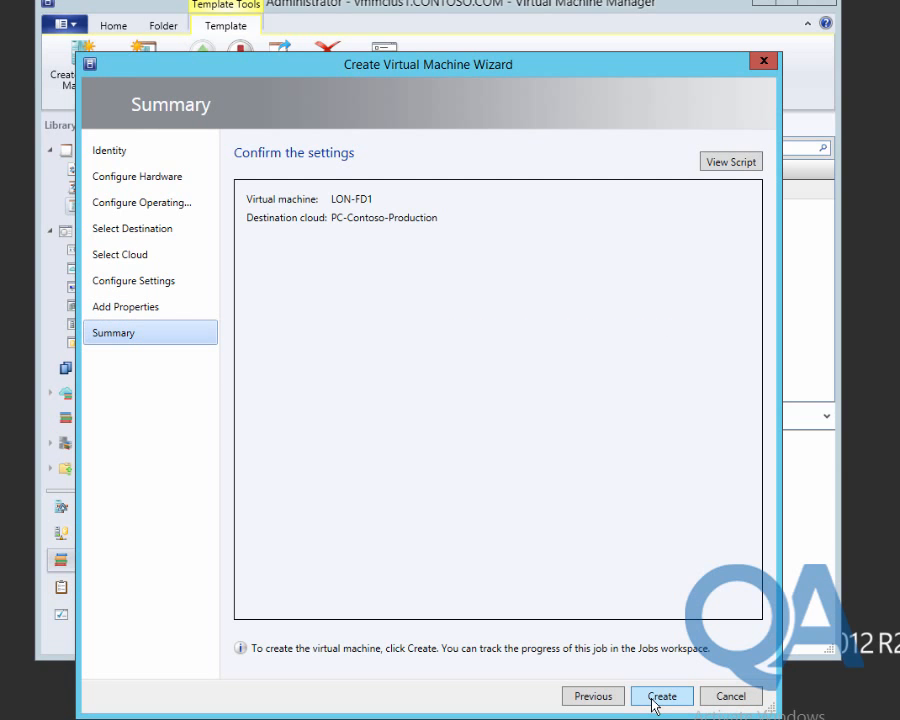
click(662, 700)
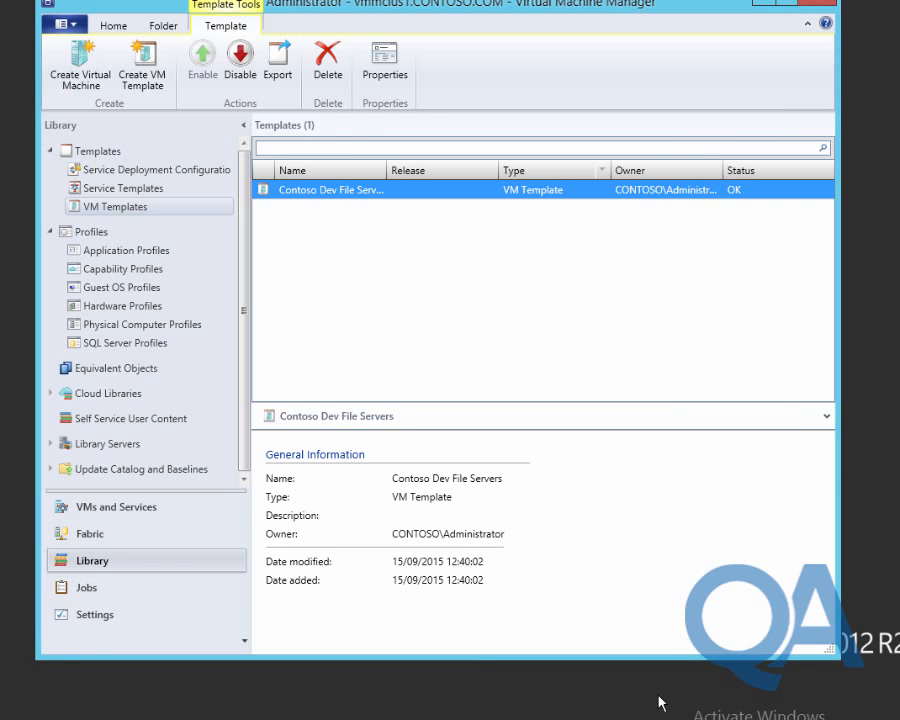
Inspect the Create virtual machine job's steps in Jobs, then open a VMM PowerShell console.
click(93, 598)
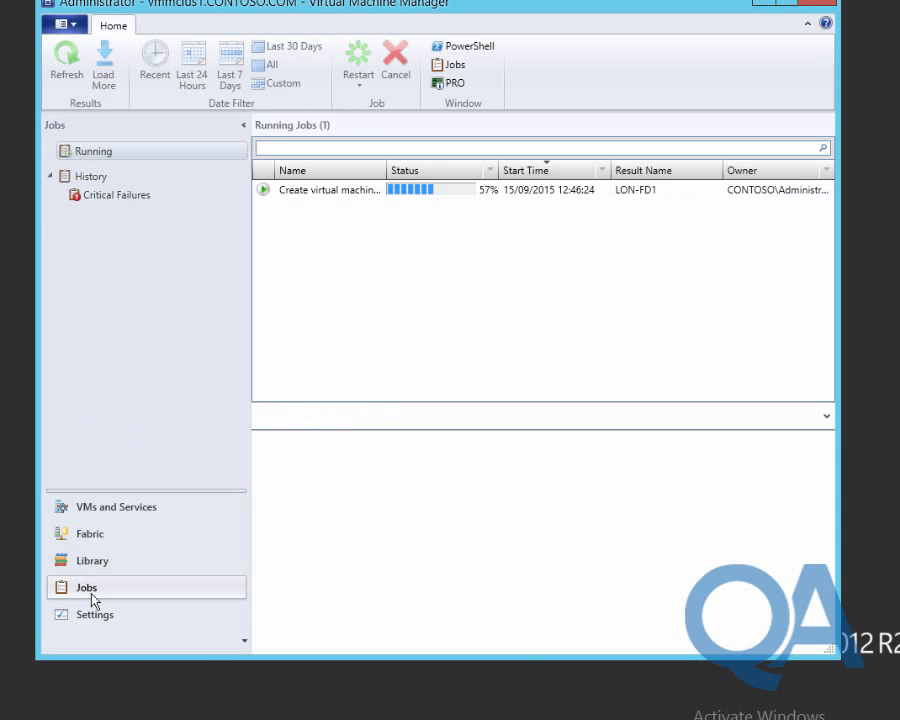
click(295, 198)
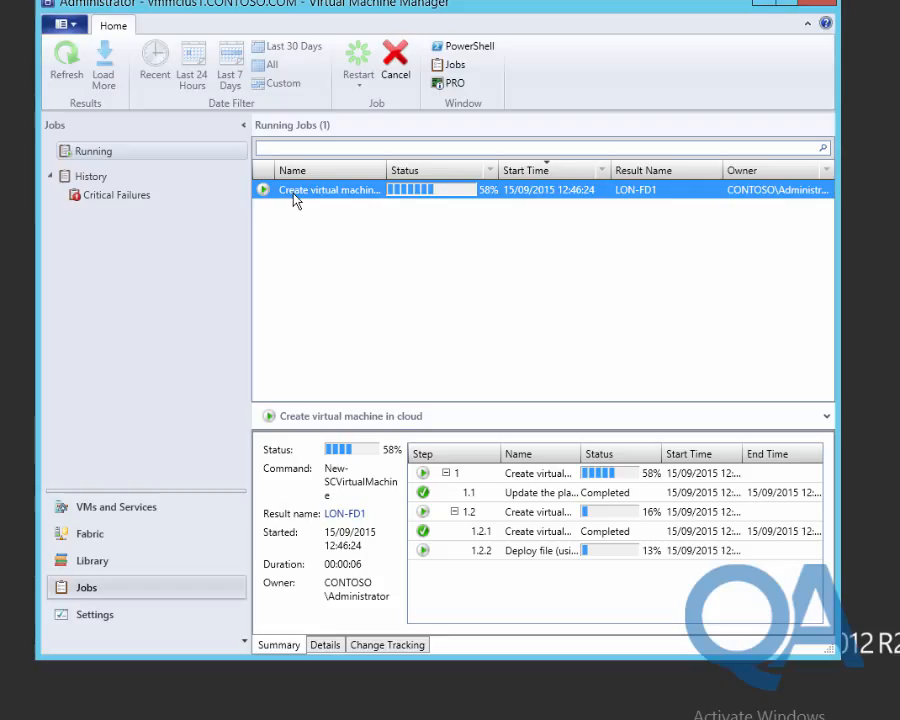
click(467, 48)
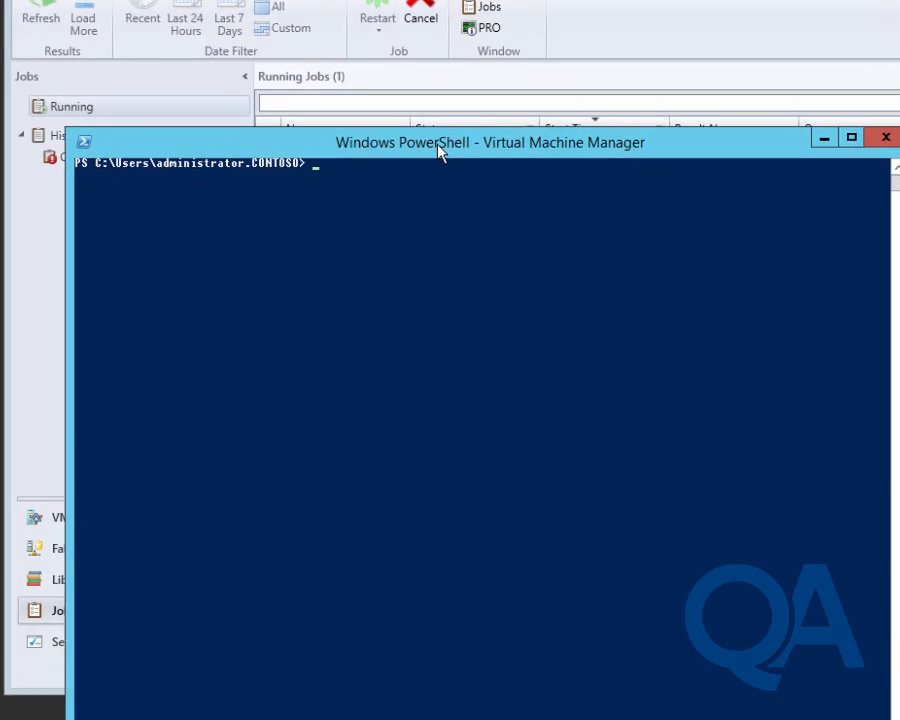
Store the 'Contoso Dev File Servers' template in $template using Get-SCVMTemplate.
text($t)
text(emplat)
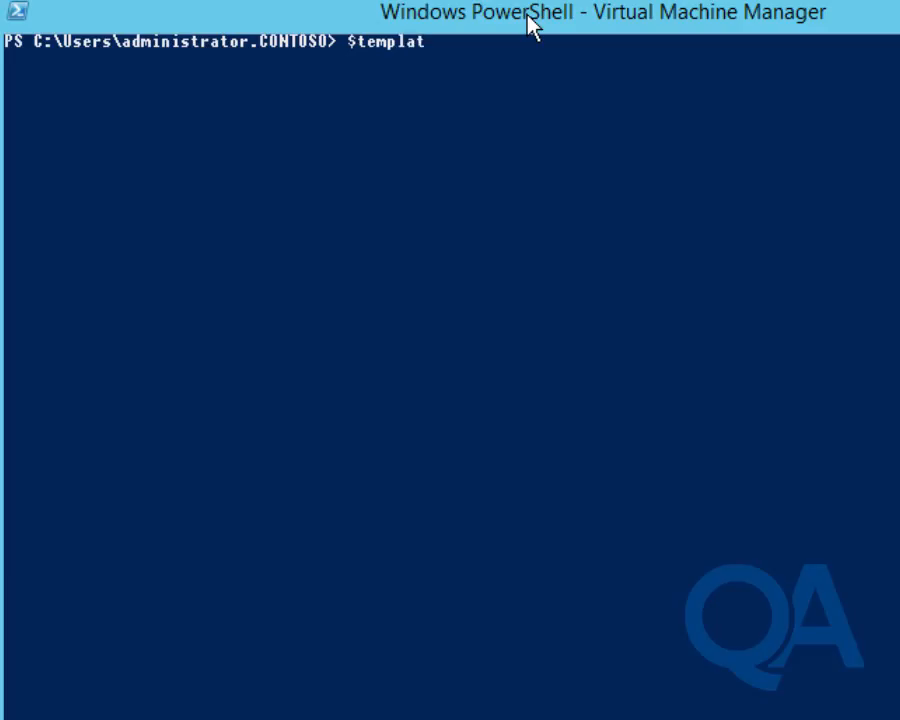
text(e = Get-SCVMT)
key(Tab)
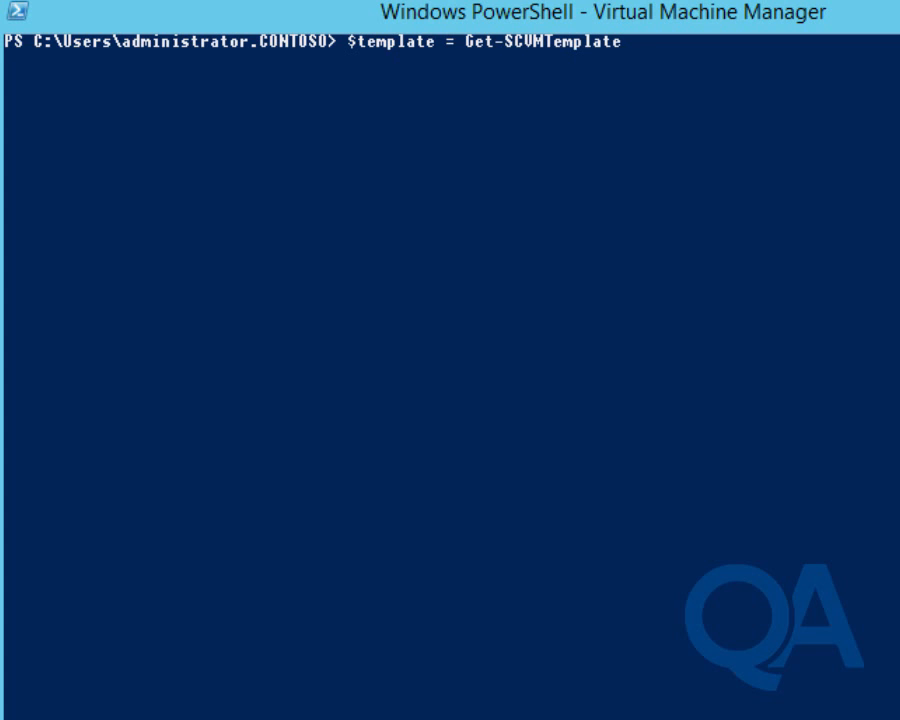
text(-Name "contoso)
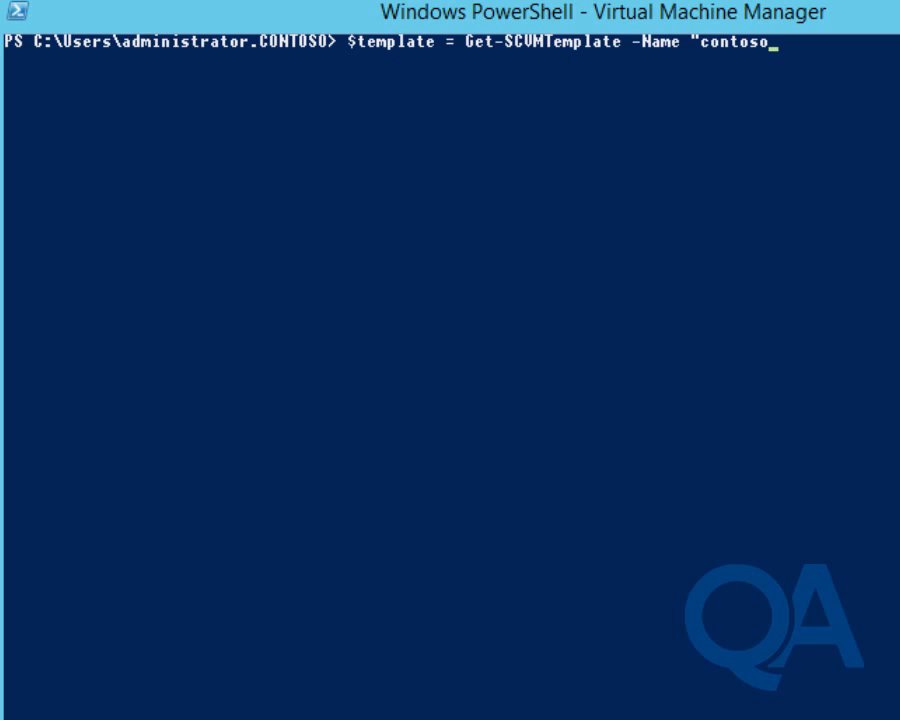
text( Dev File Serv)
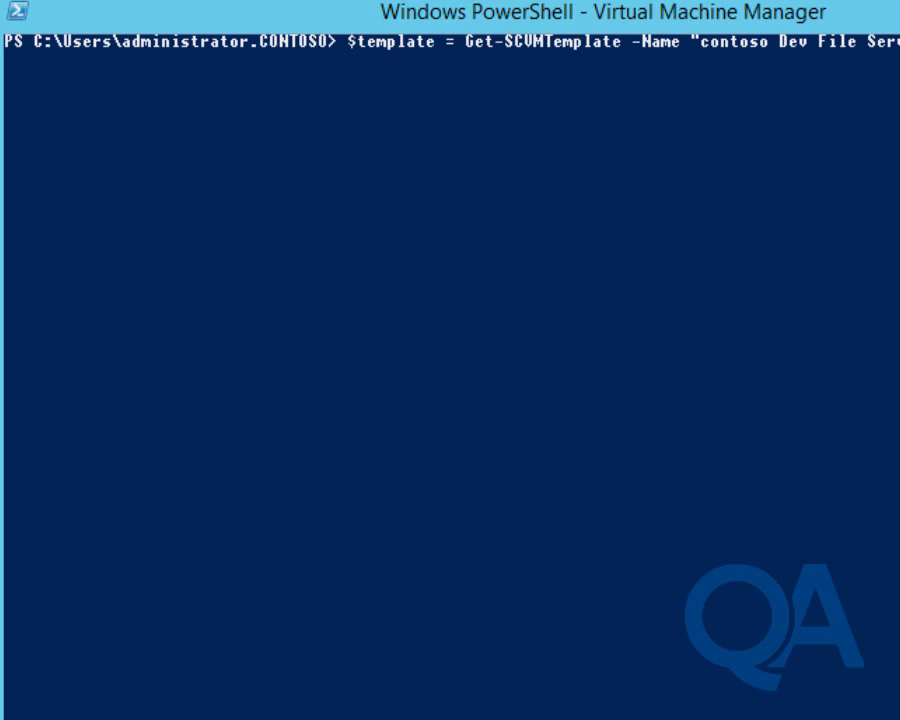
key(Left)
key(Left)
key(Left)
key(Left)
key(Left)
key(Left)
key(Left)
key(Left)
key(Left)
key(Left)
key(Left)
key(Left)
key(Left)
key(Left)
key(Left)
key(Left)
key(Left)
key(Left)
key(Left)
key(Left)
key(Delete)
text(C)
key(Return)
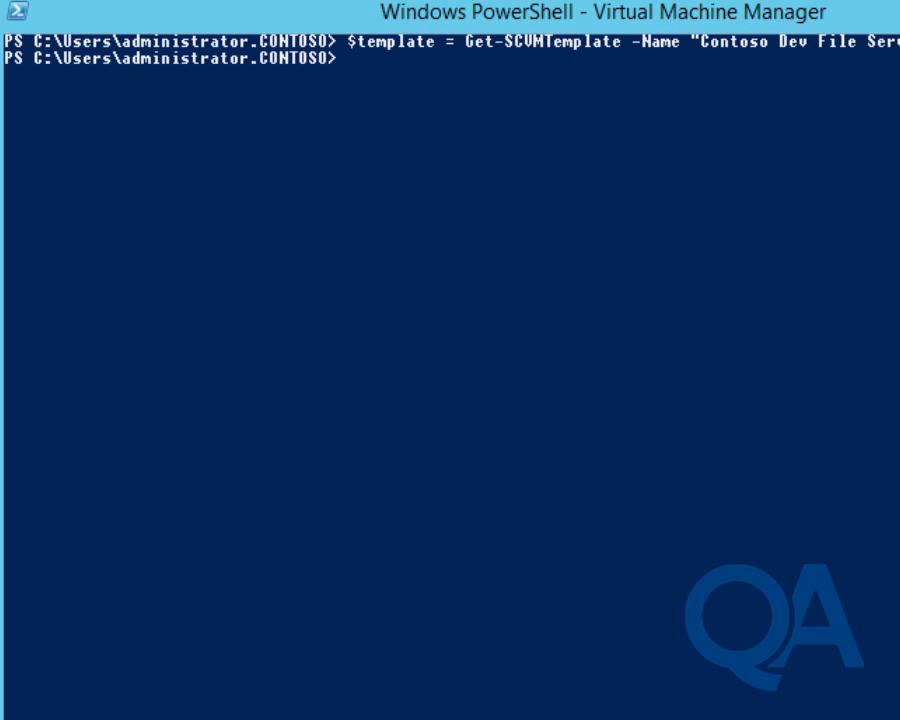
Run New-SCVirtualMachine -Name LON-FD2 -VMTemplate $template -RunAsynchronously, targeting host lon-host2.
text(new-scvirtual)
key(Tab)
key(Tab)
key(Tab)
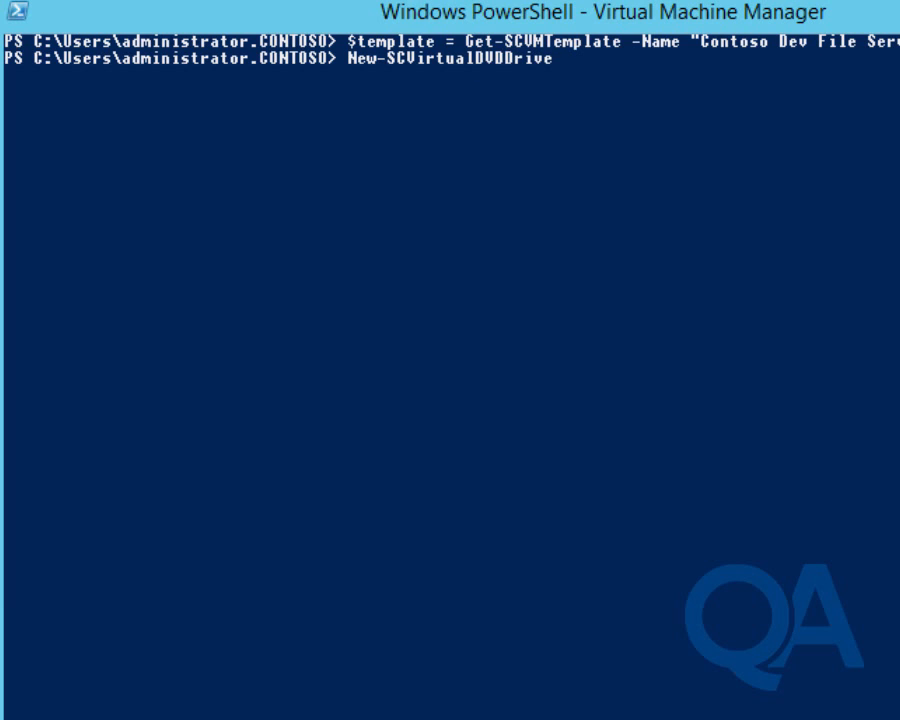
key(Tab)
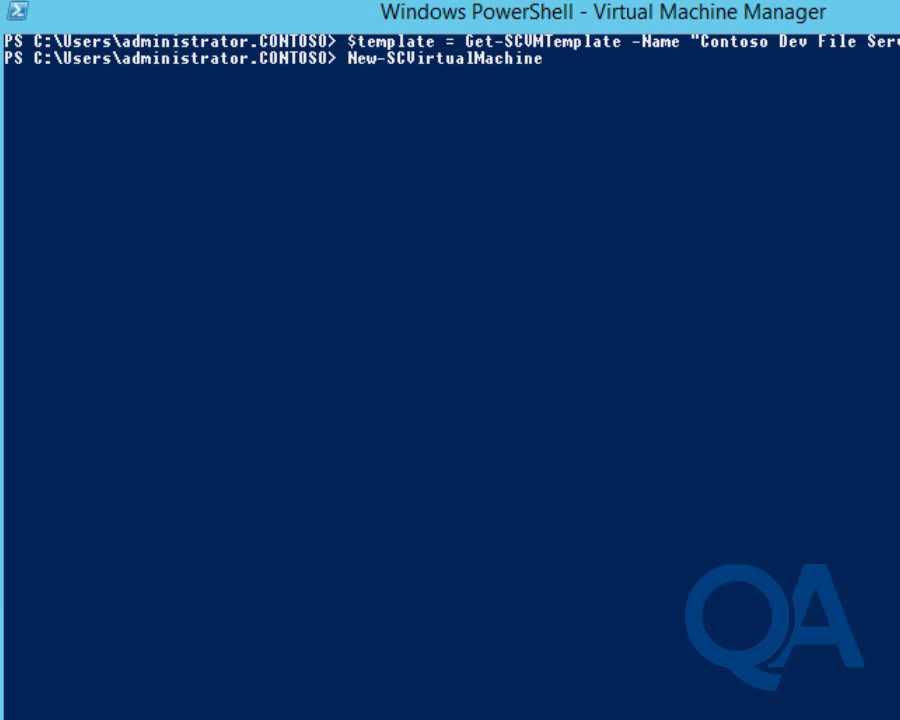
text(-n)
key(Tab)
text(LO)
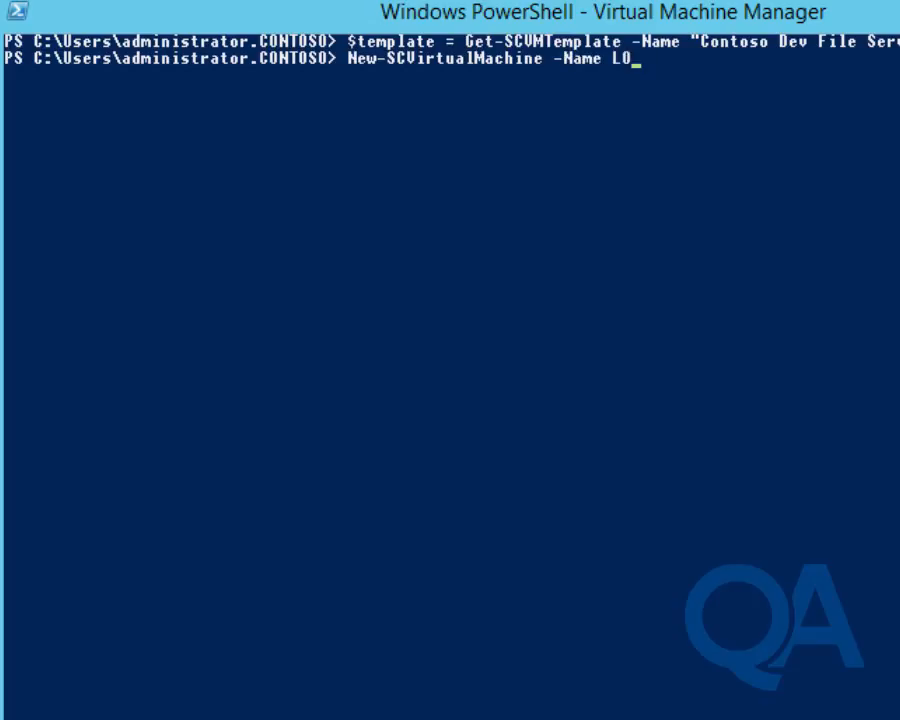
text(N-FD2 -VM)
key(Tab)
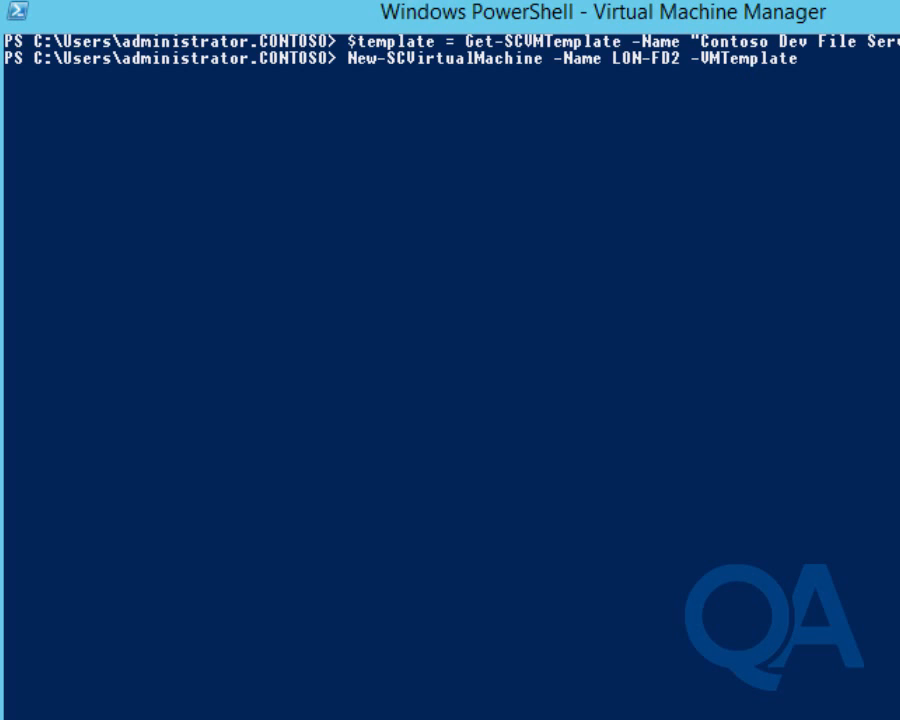
text($Te)
key(Tab)
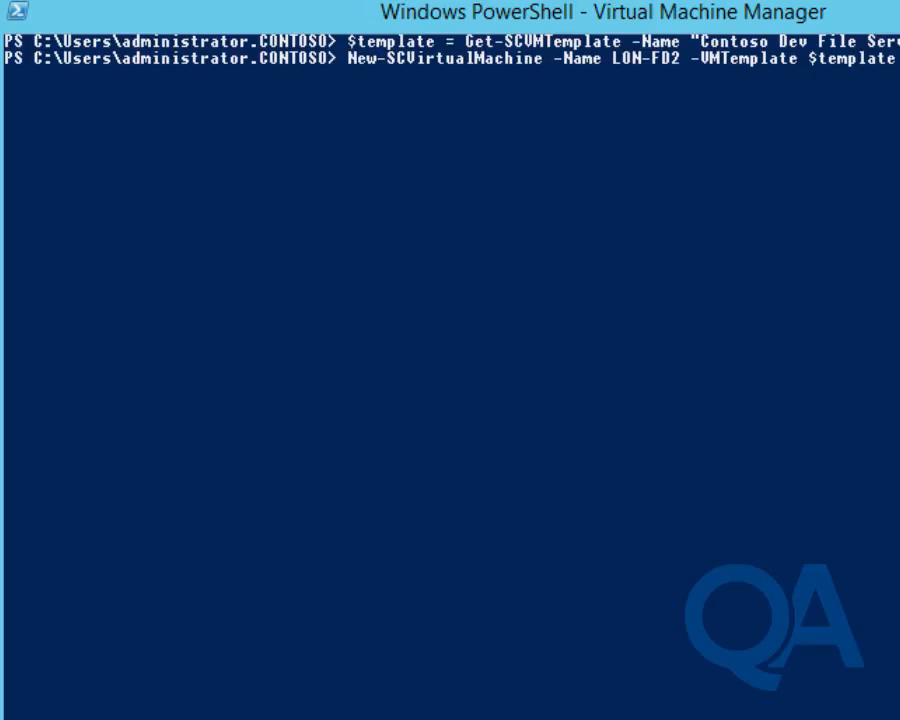
text(me1)
key(BackSpace)
text(-run)
key(Tab)
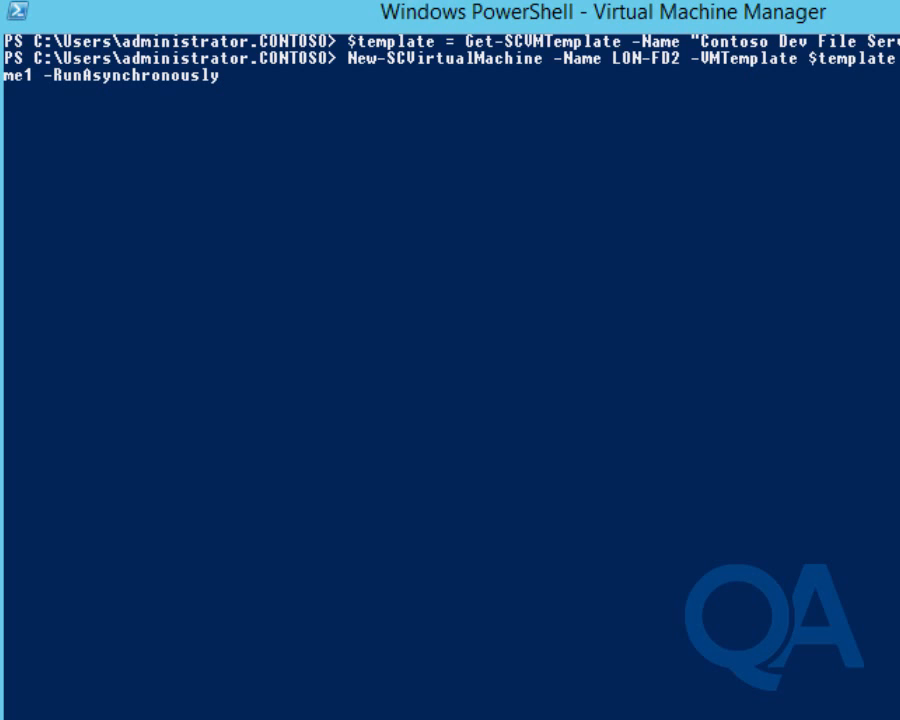
key(Return)
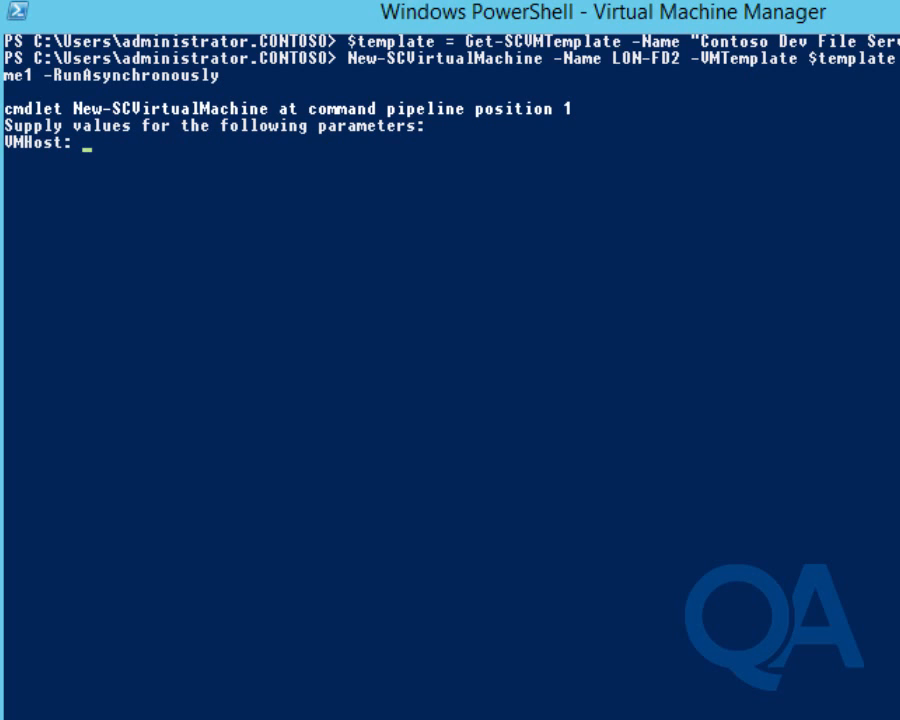
text(lon-host2)
key(Return)
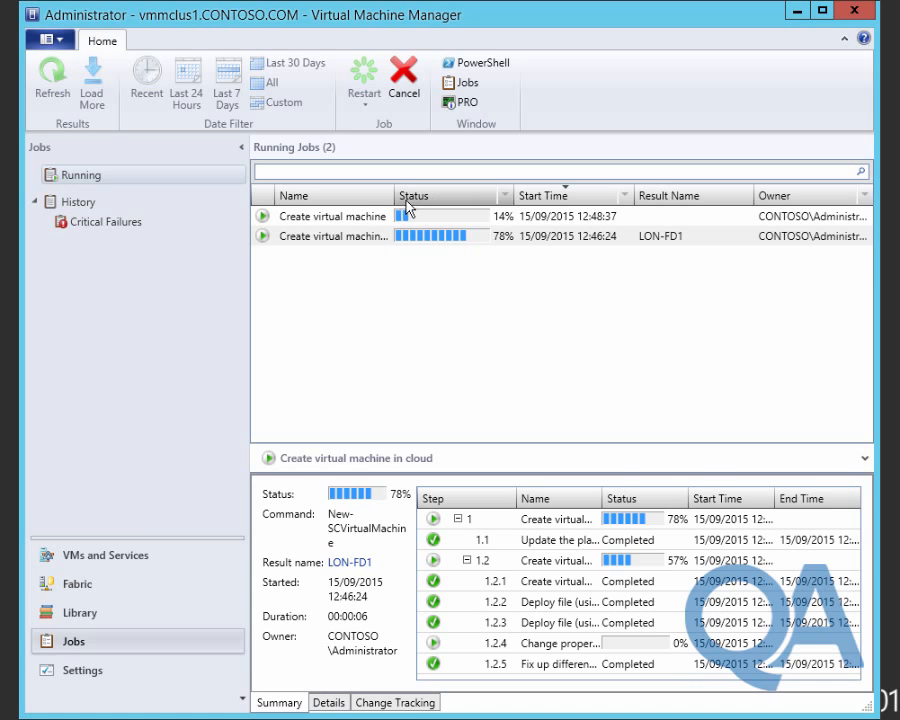
Widen the jobs Name column, inspect the LON-FD2 creation job's steps, then go to VMs and Services.
drag(396, 196, 446, 195)
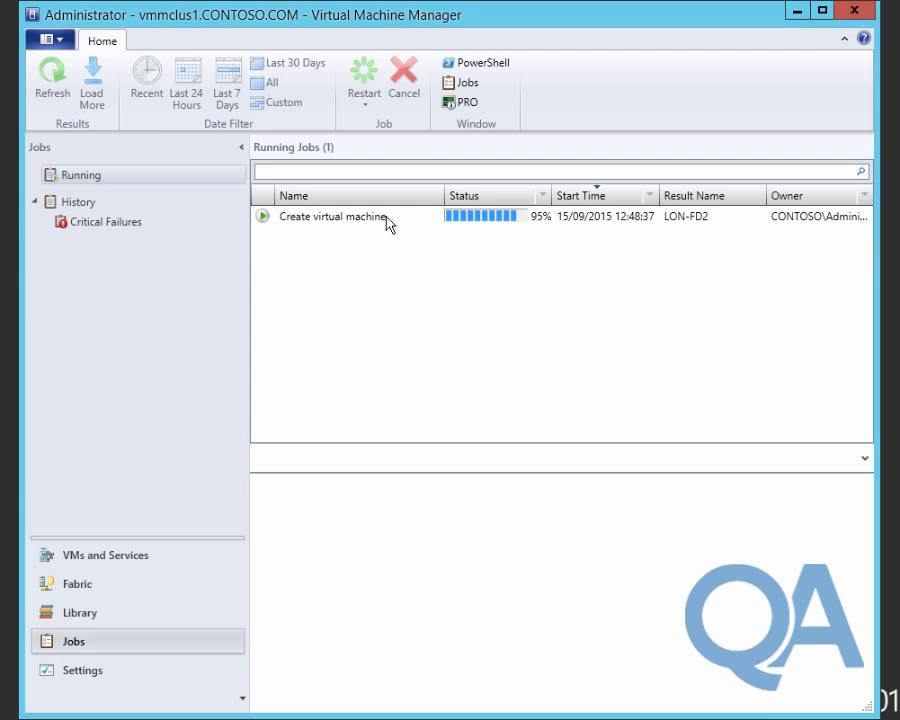
click(387, 221)
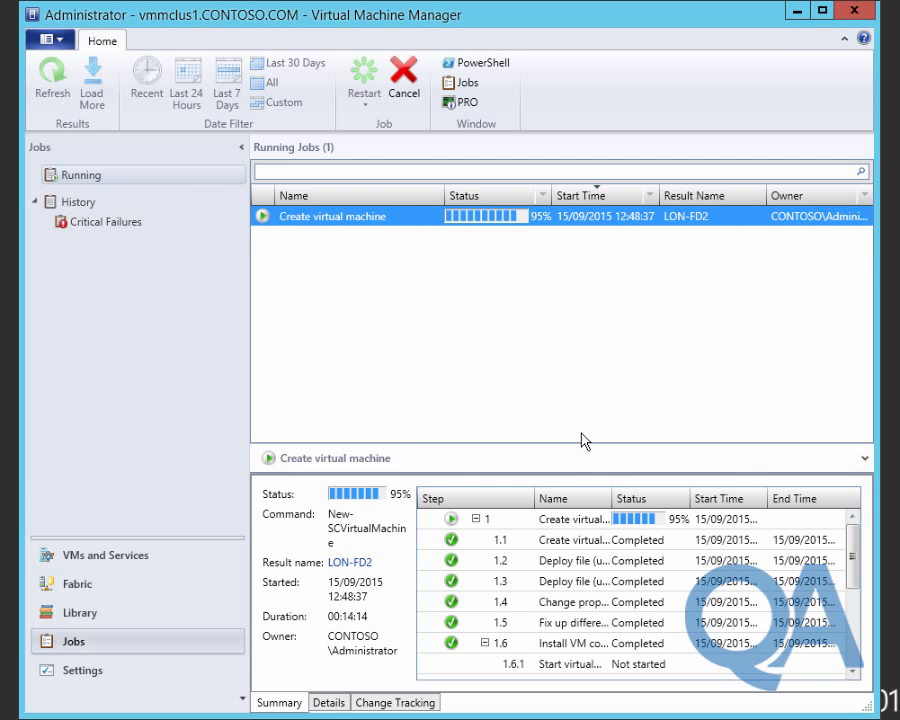
click(580, 560)
scroll(600, 600, down, 3)
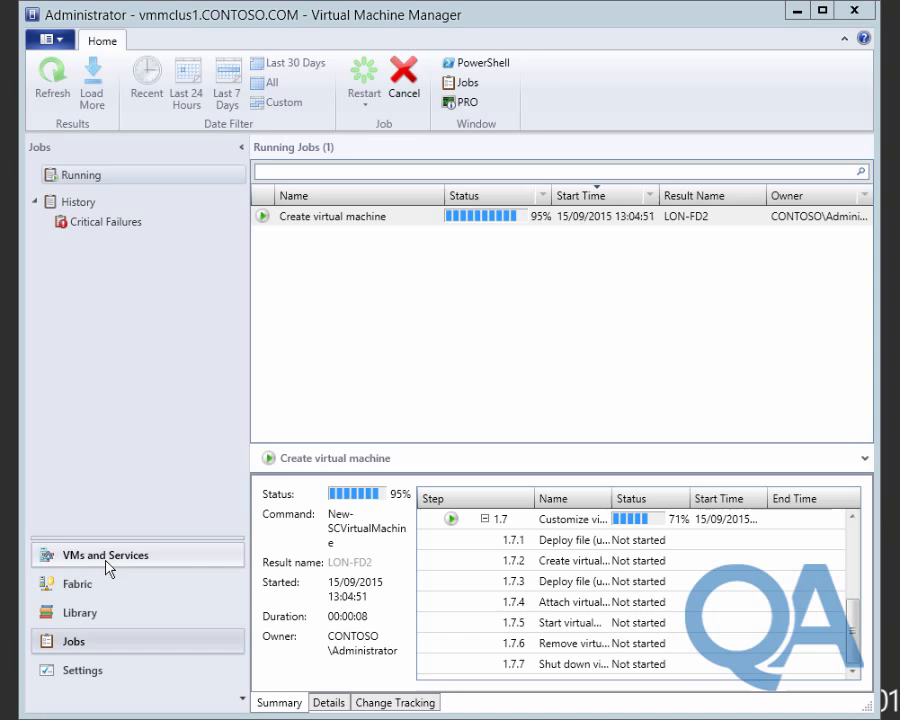
click(106, 556)
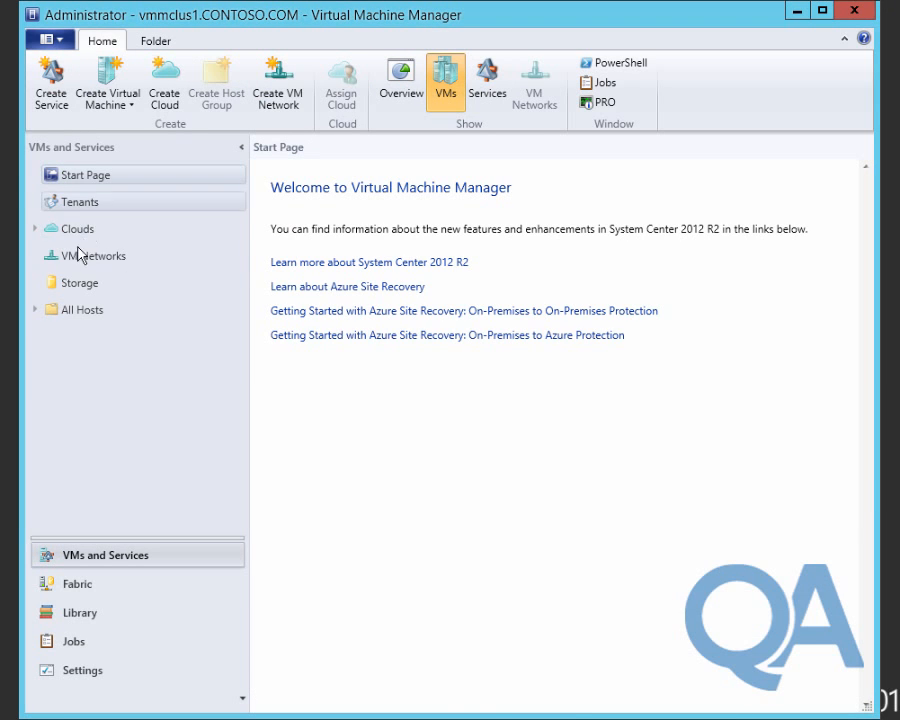
List all virtual machines and open, then close, LON-FD1's properties.
click(90, 310)
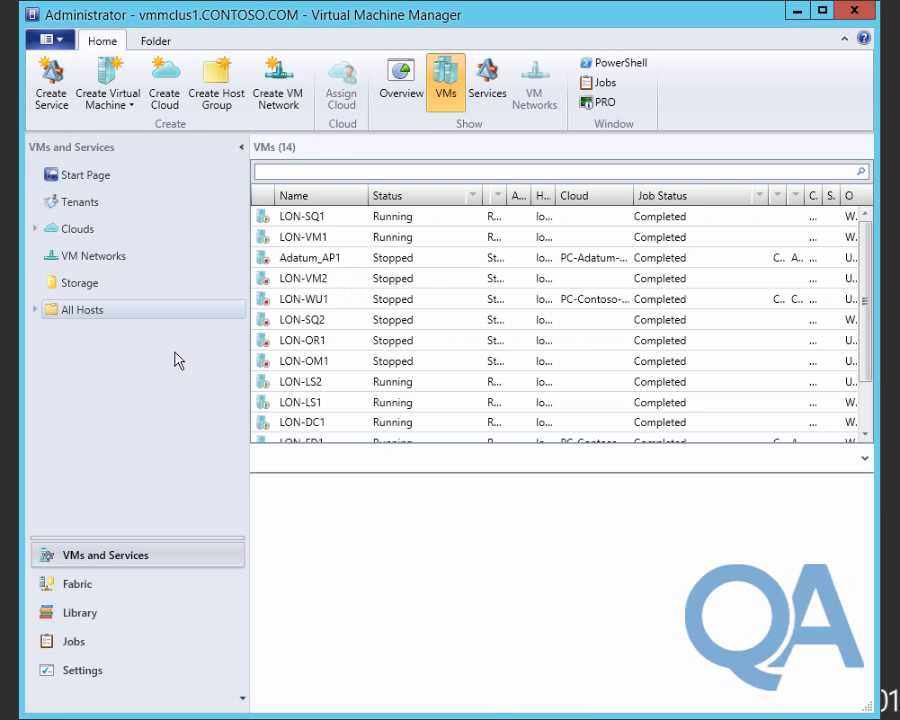
click(302, 382)
scroll(304, 386, down, 1)
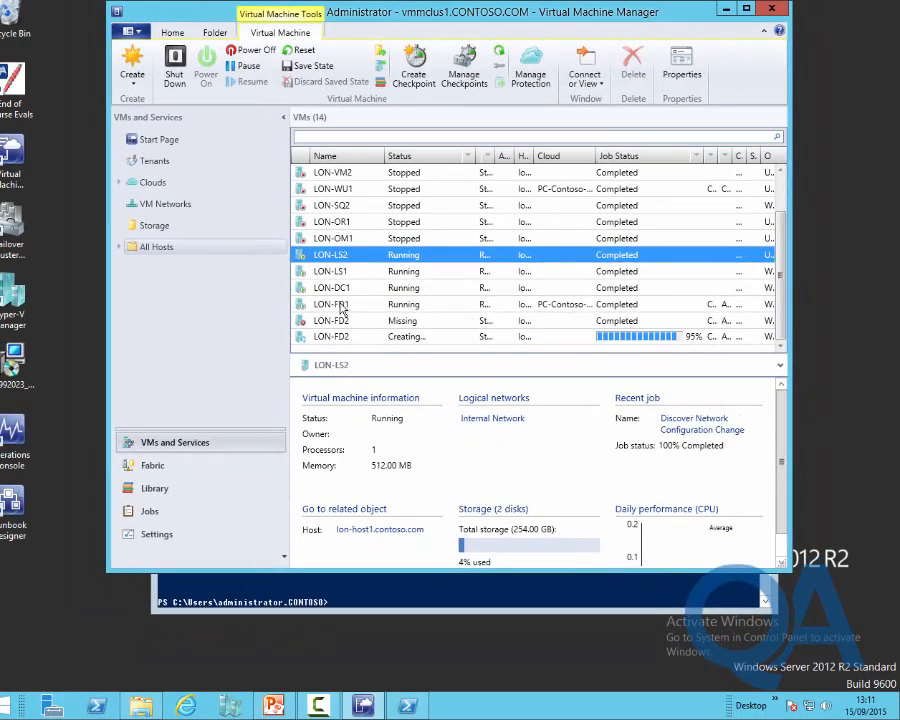
double_click(340, 306)
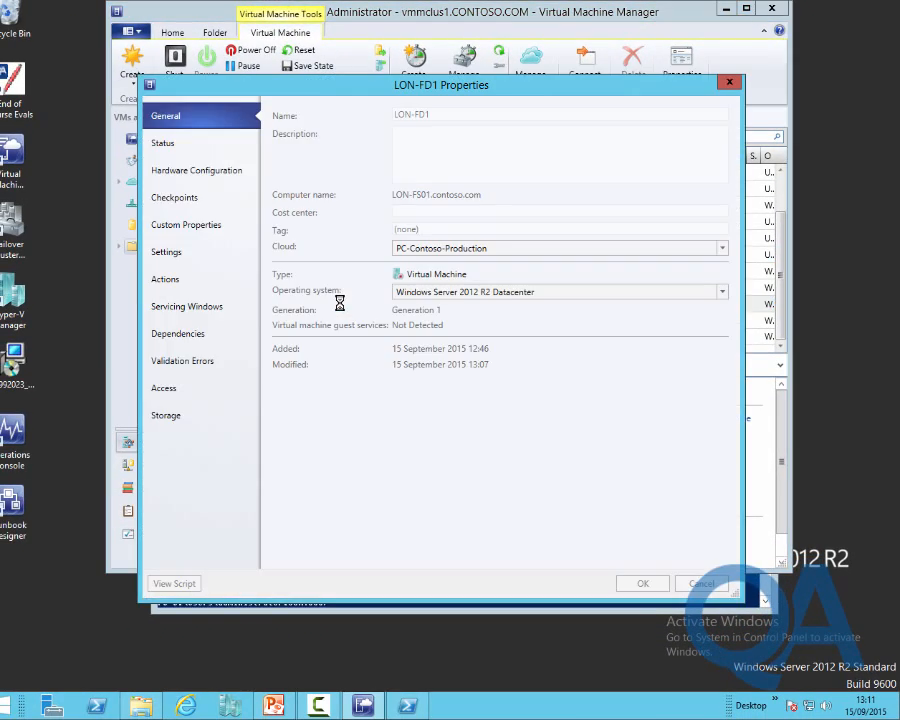
click(730, 82)
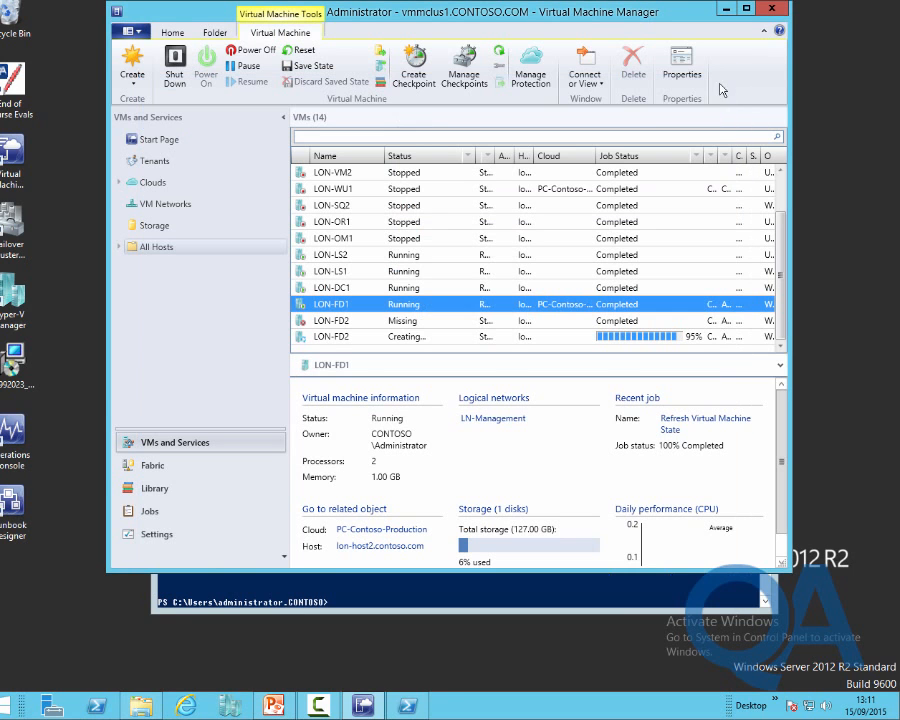
Connect to LON-FD1's console and sign in as the domain administrator with its password.
click(587, 89)
click(590, 98)
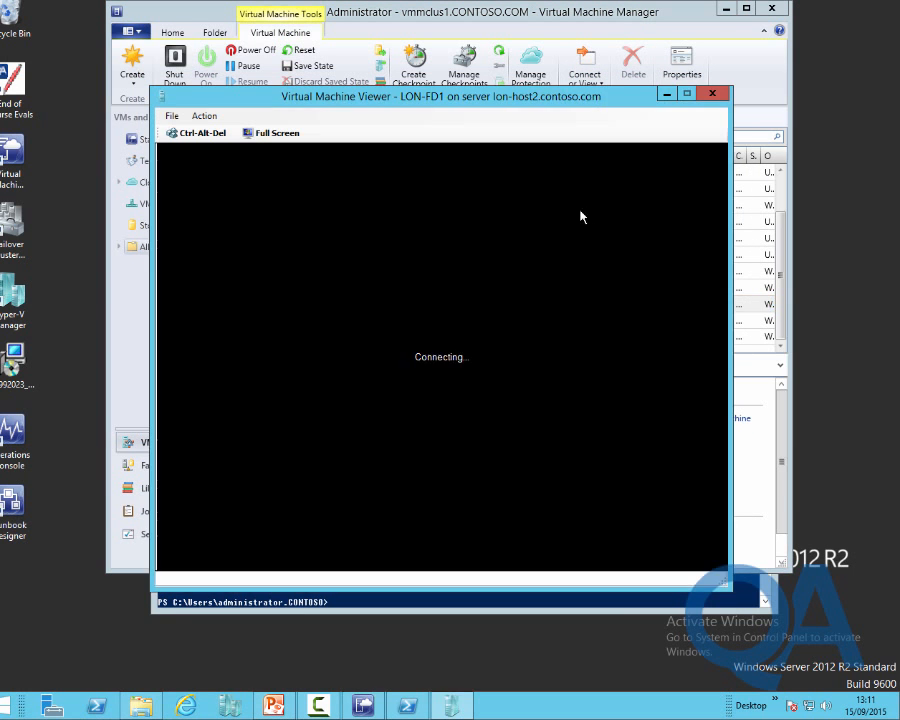
drag(496, 99, 400, 20)
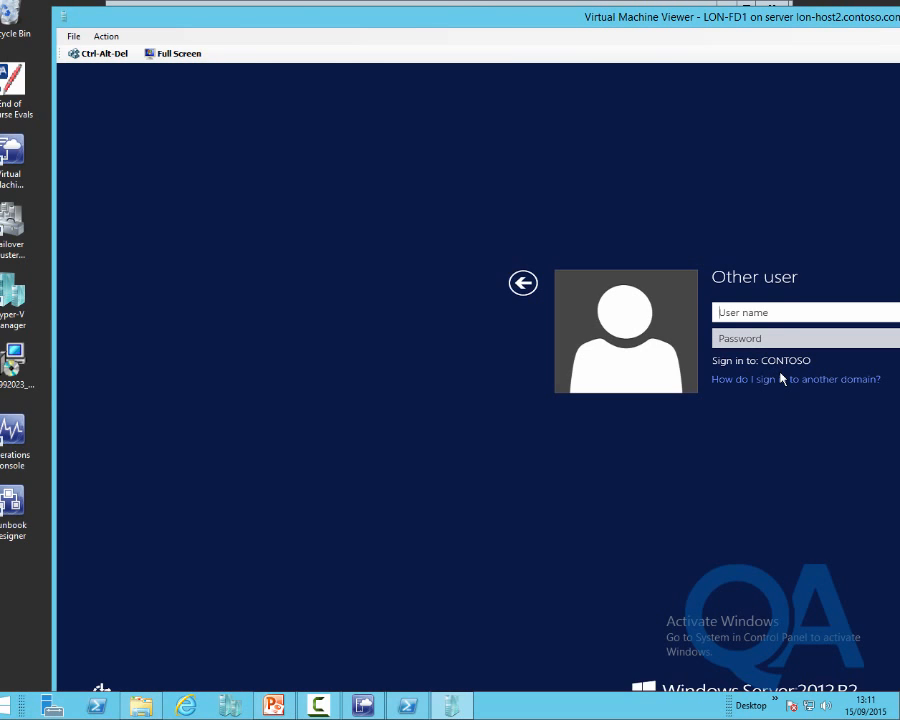
text(contoso\administrator)
key(Tab)
text(Pa$$w0rd)
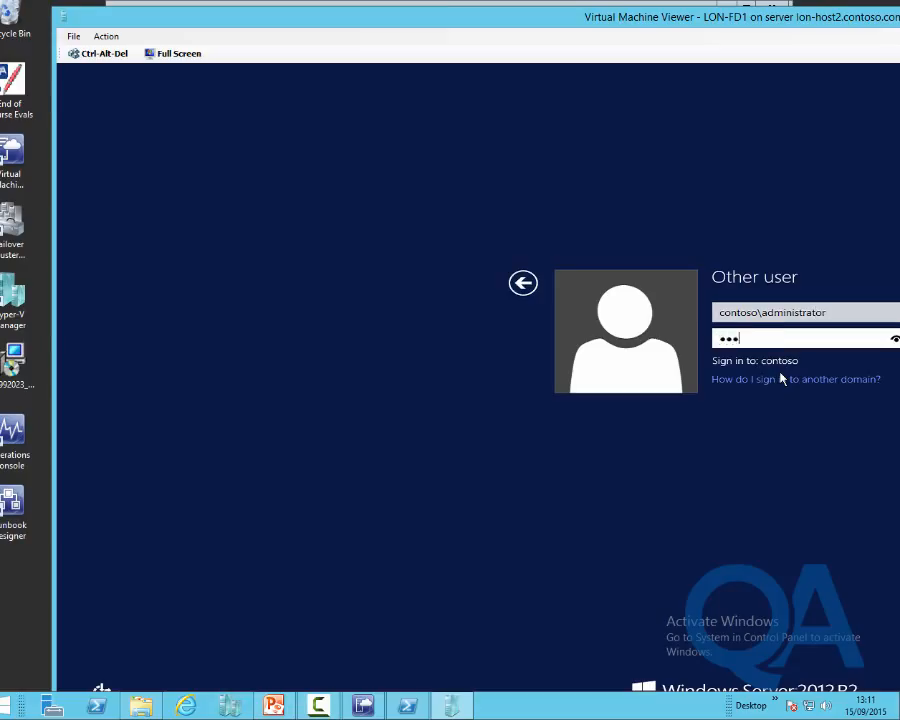
key(Return)
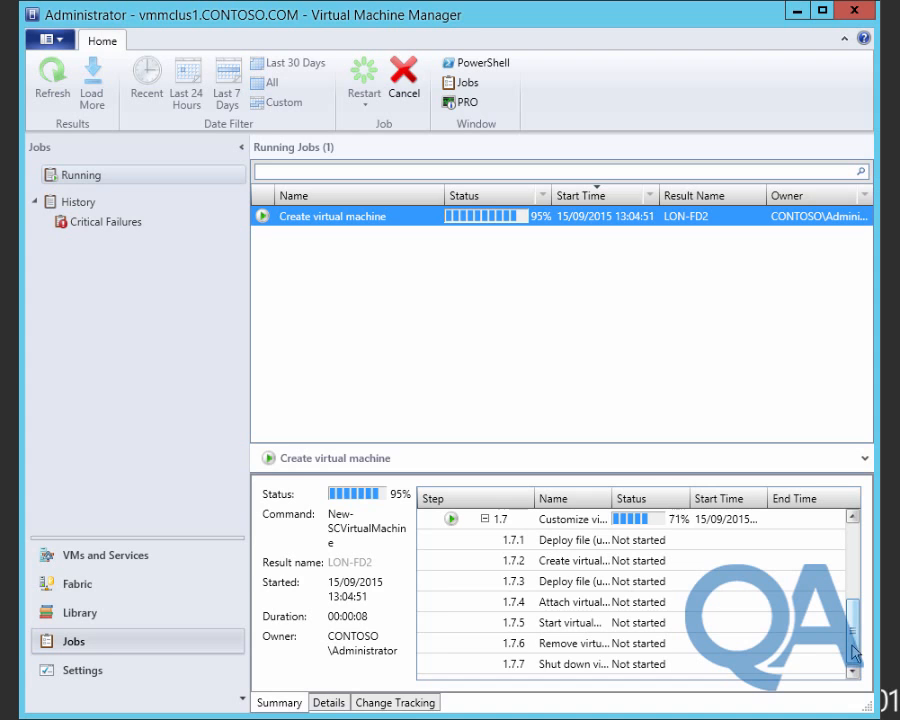
Scroll the job step list, then switch to the VMs and Services list with LON-FD2 at 95%.
scroll(853, 641, up, 1)
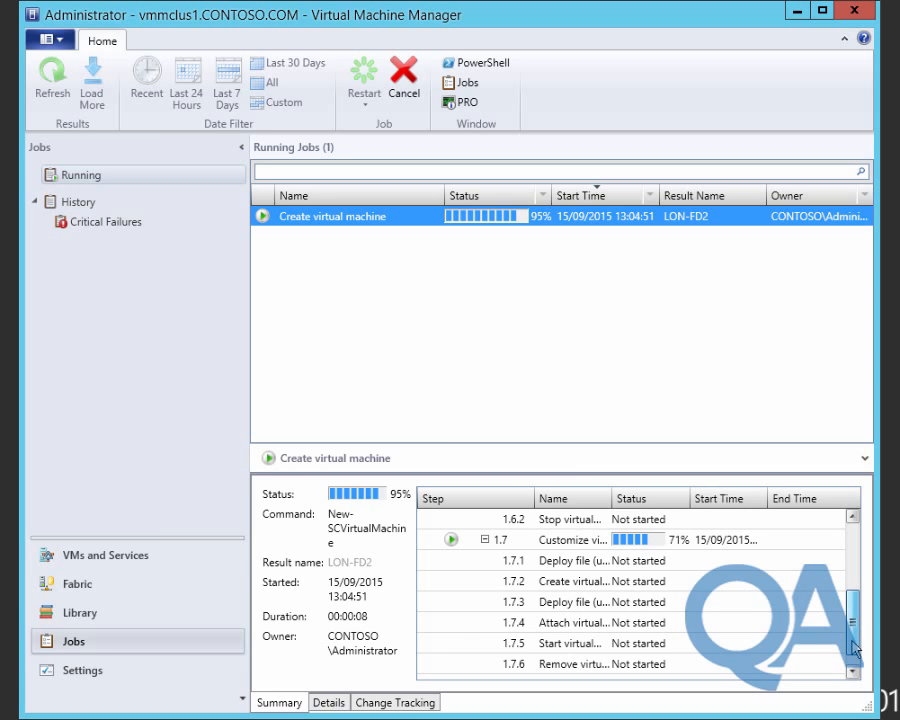
drag(855, 648, 853, 580)
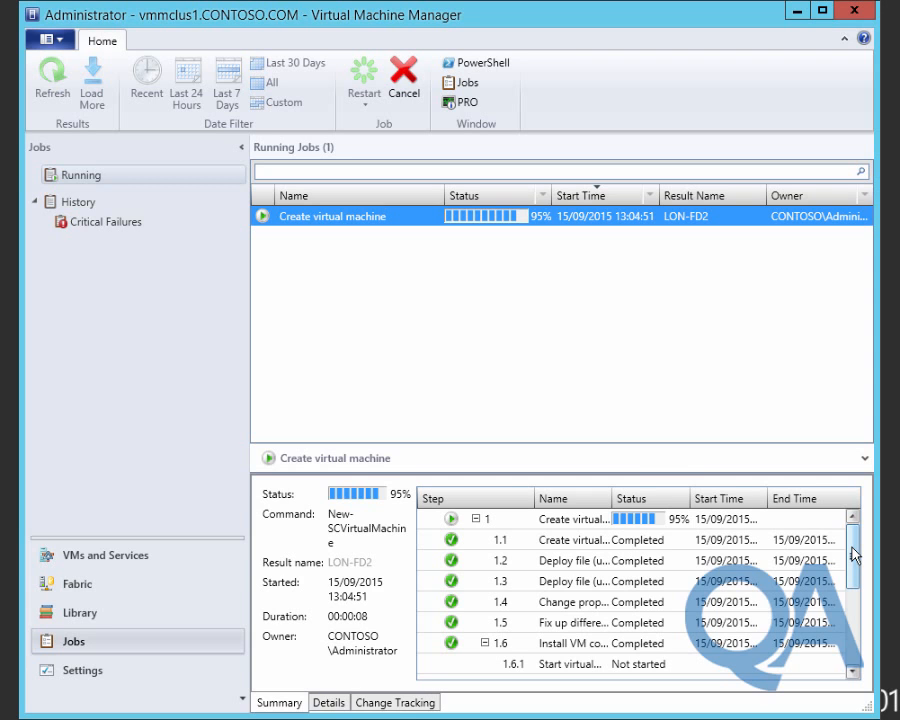
click(110, 557)
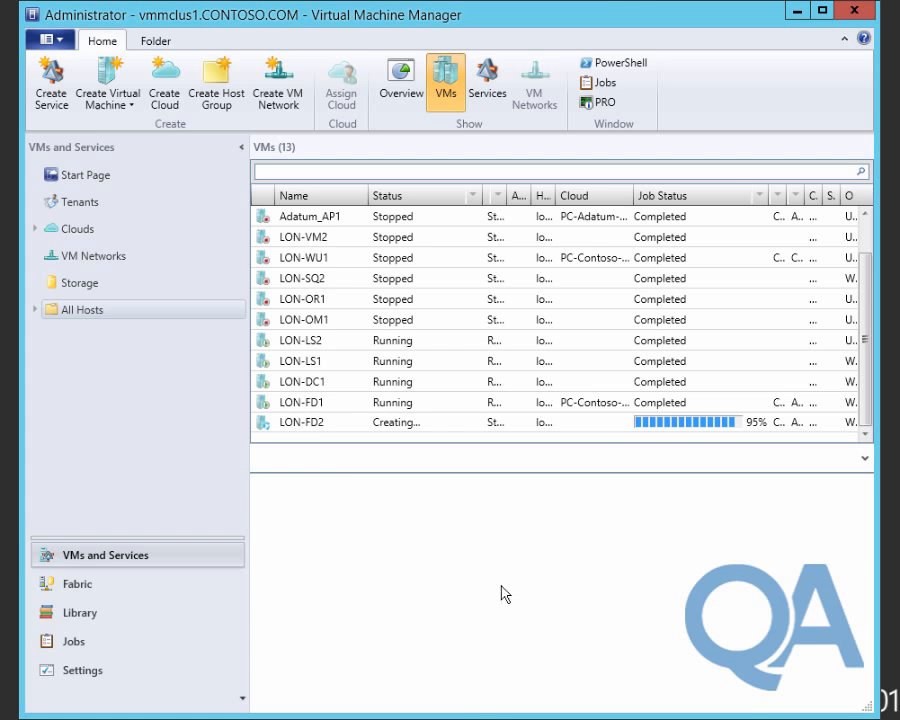
Power off the LON-FD1 virtual machine and confirm the stop.
click(303, 403)
right_click(310, 404)
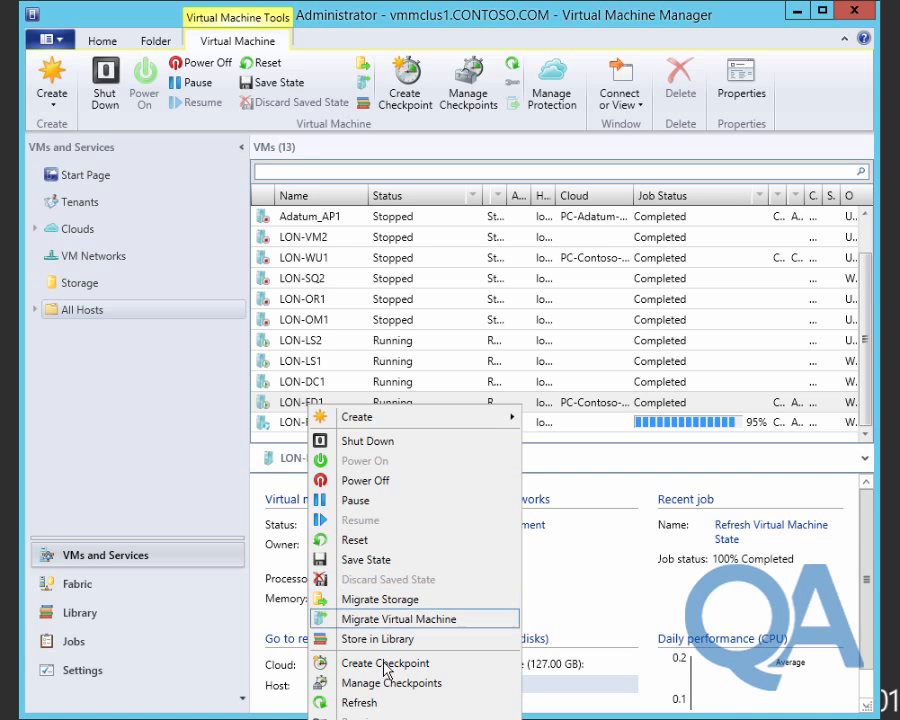
click(392, 481)
click(518, 515)
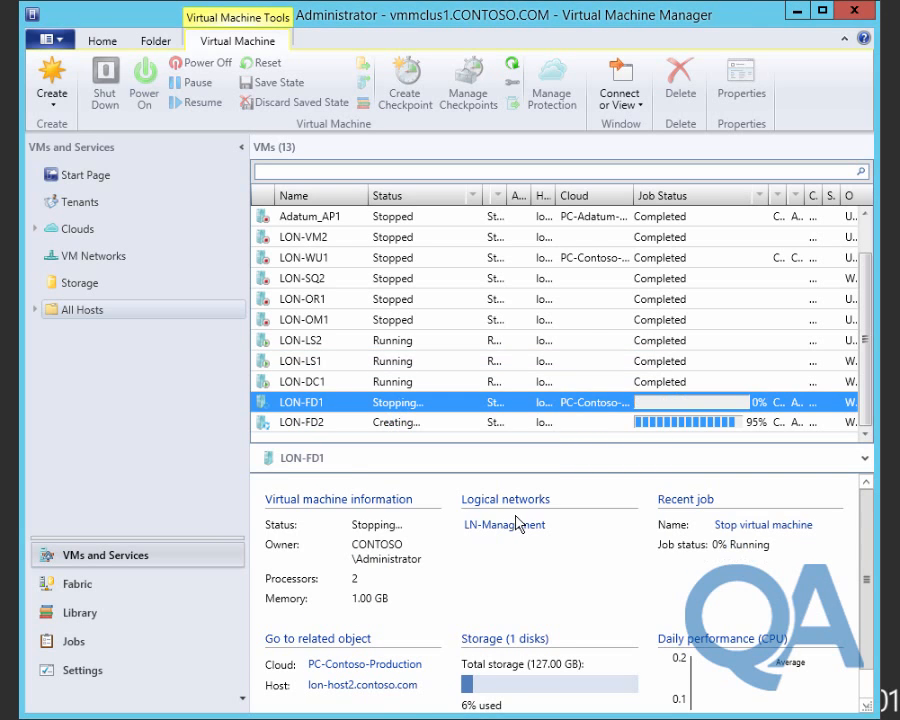
Delete LON-FD1 with its disks, then open the Library's Service Templates list.
right_click(324, 403)
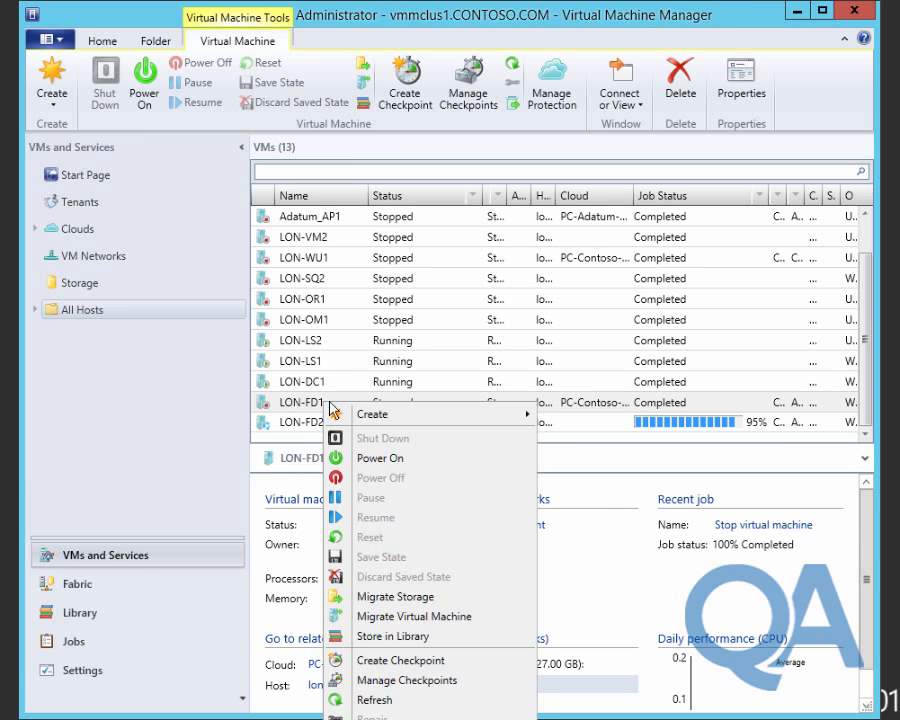
key(Delete)
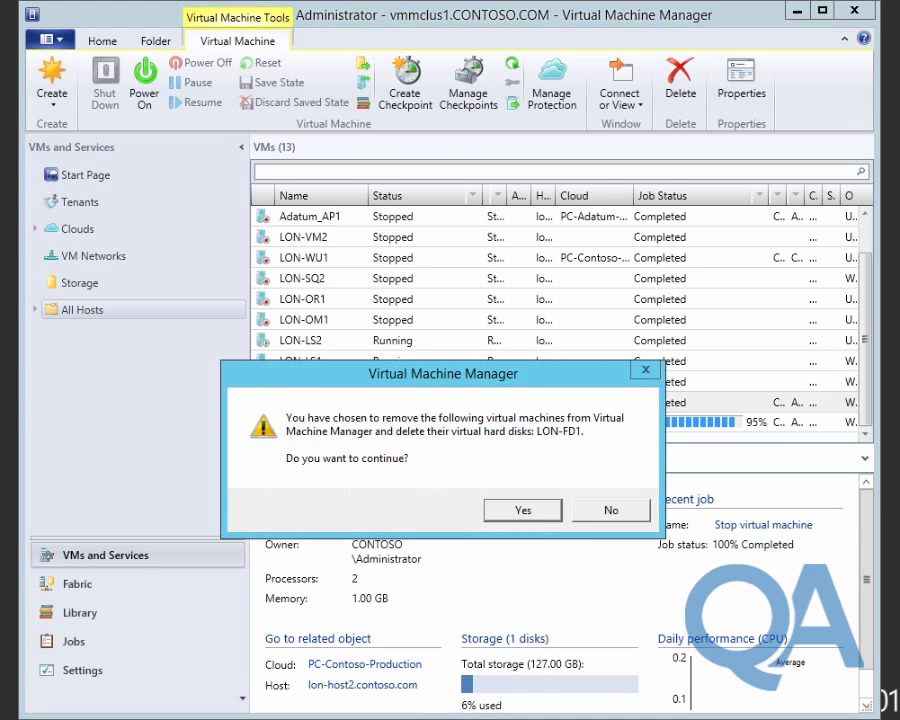
click(504, 507)
click(331, 424)
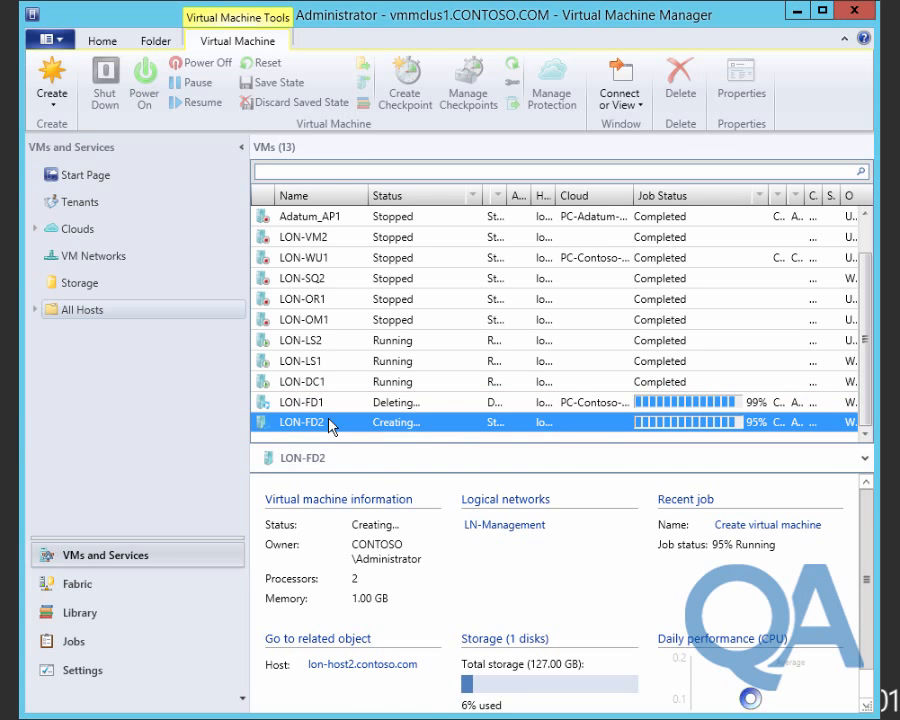
click(84, 612)
click(139, 218)
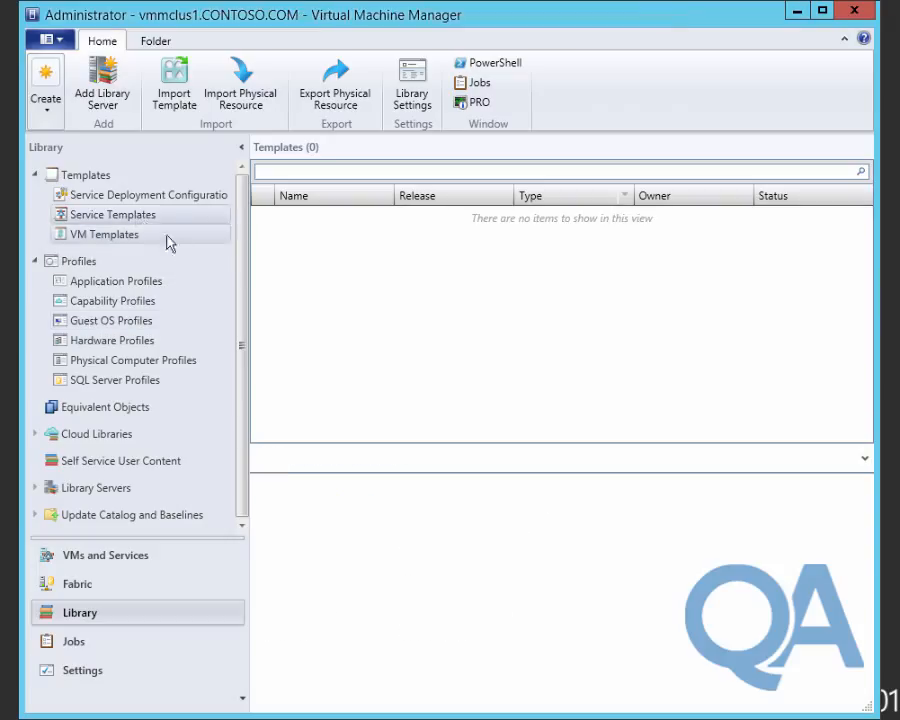
Create a Single Machine service template named 'Contoso File Server Service' with release 1.0.
click(41, 113)
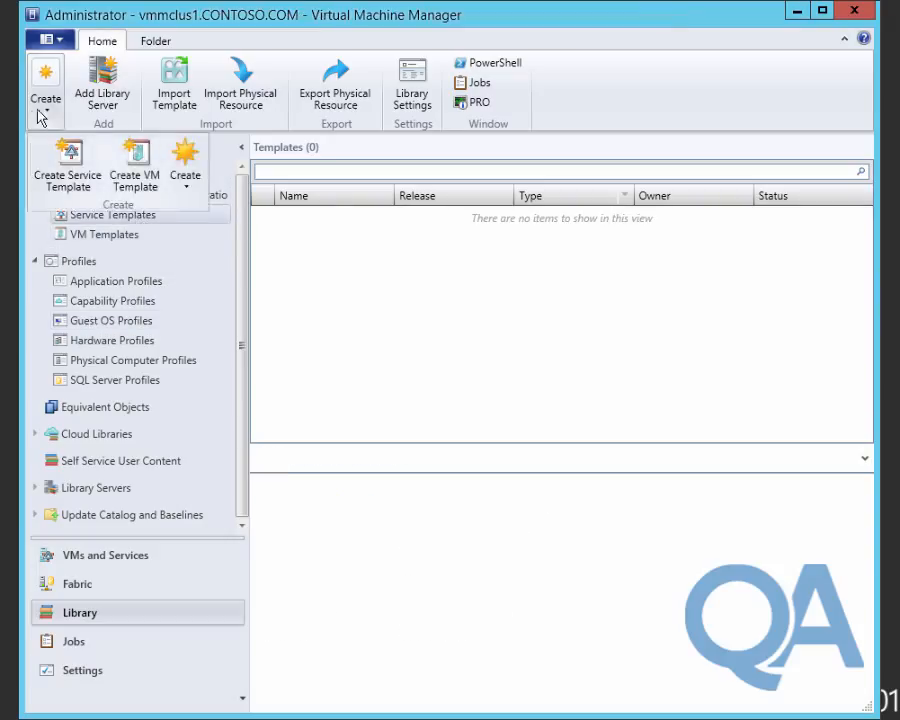
click(68, 165)
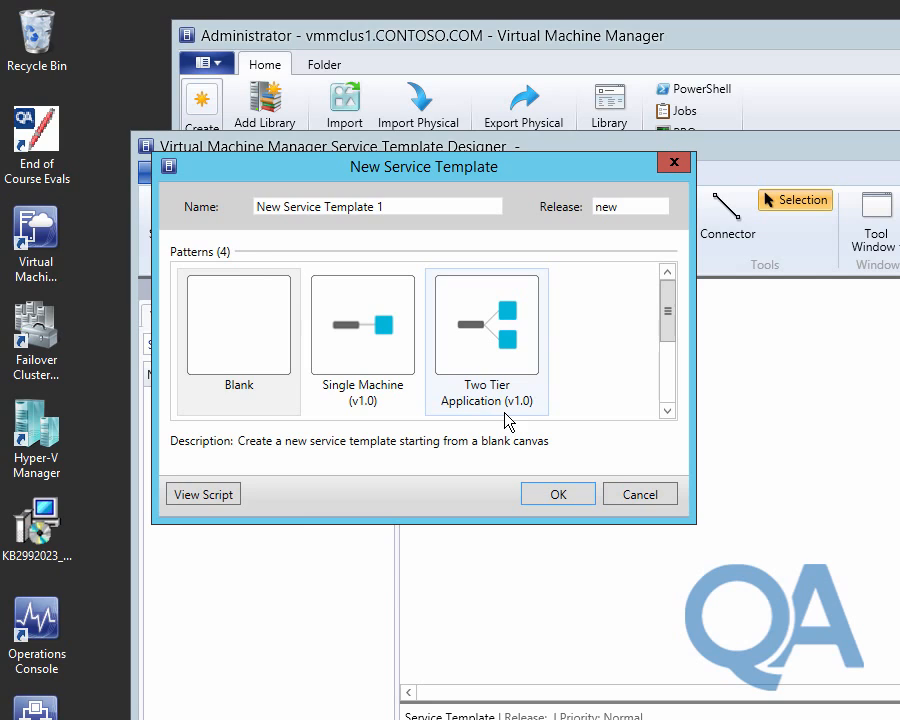
triple_click(408, 204)
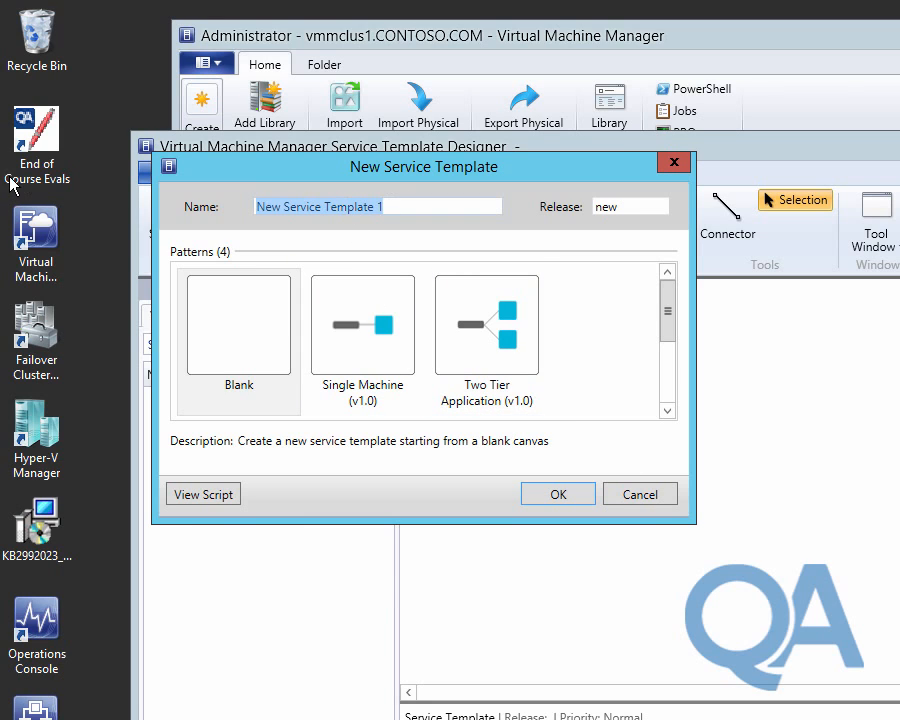
text(C)
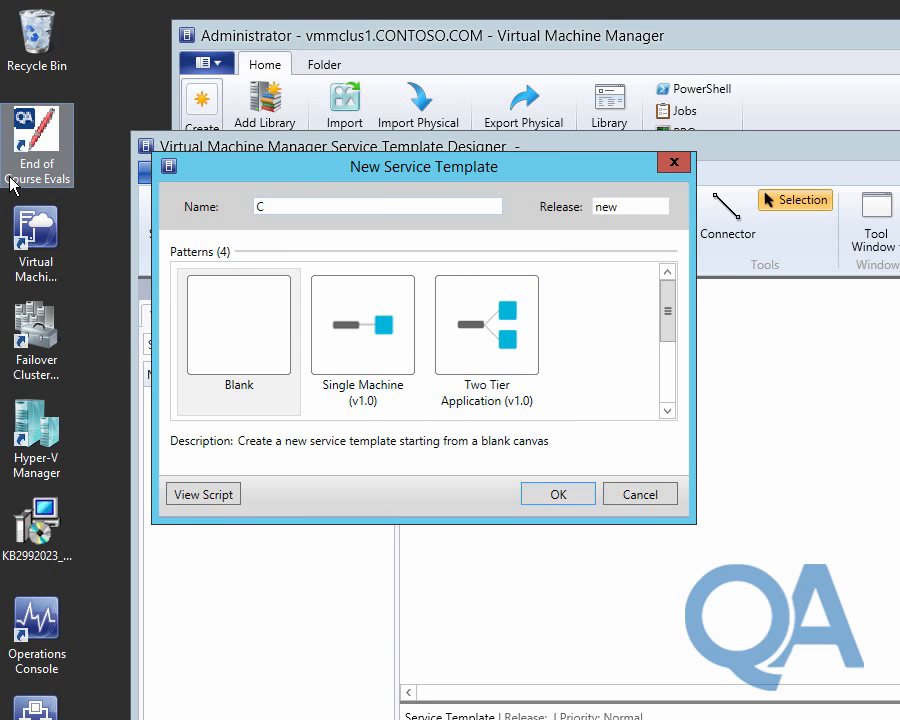
text(ontoso File Server Se)
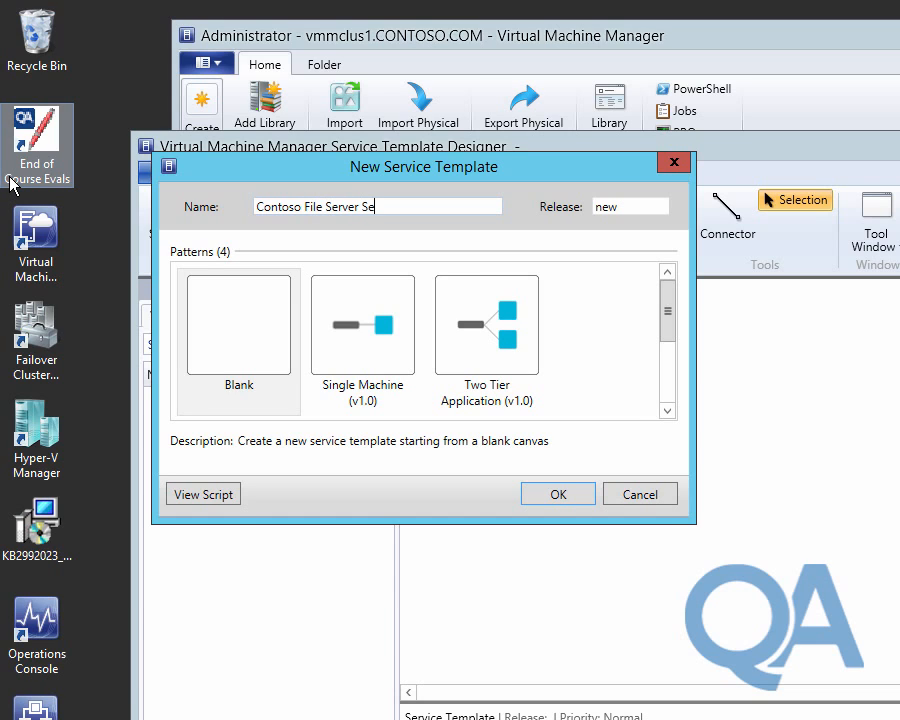
text(rvice)
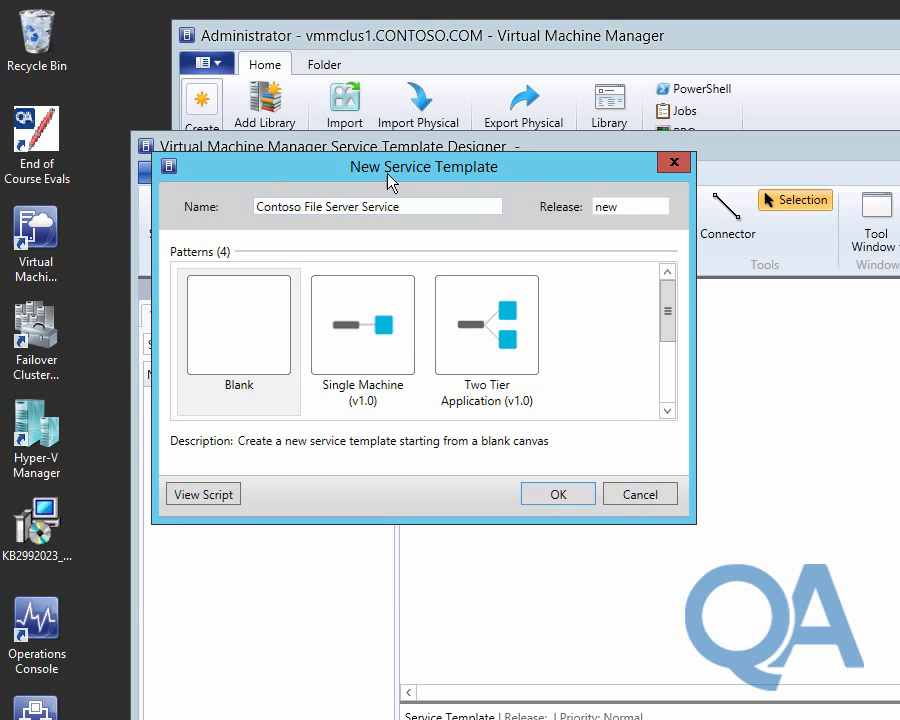
double_click(630, 205)
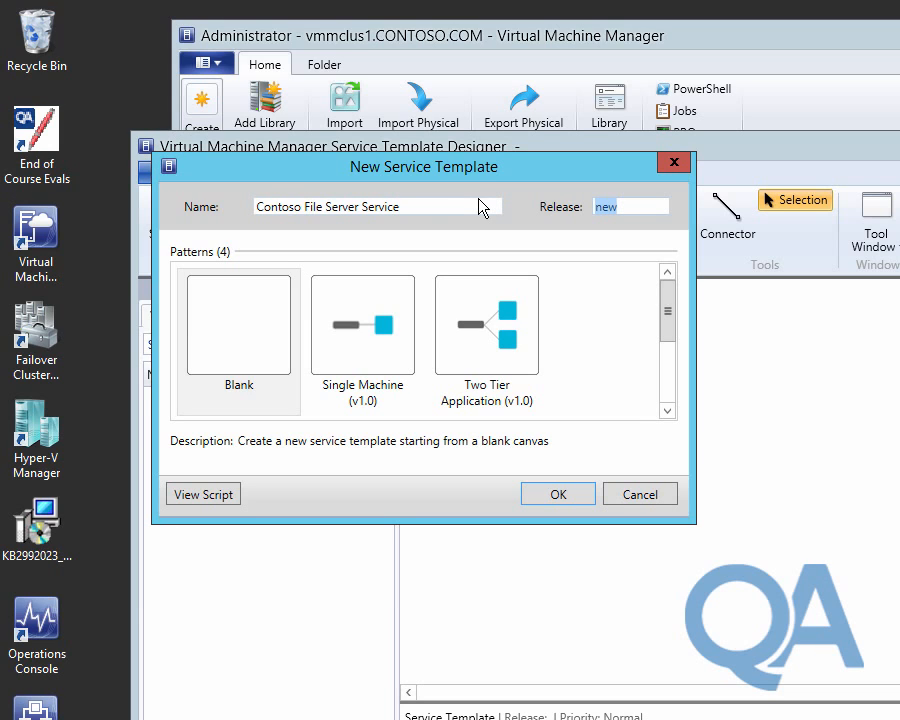
text(1.0)
click(372, 345)
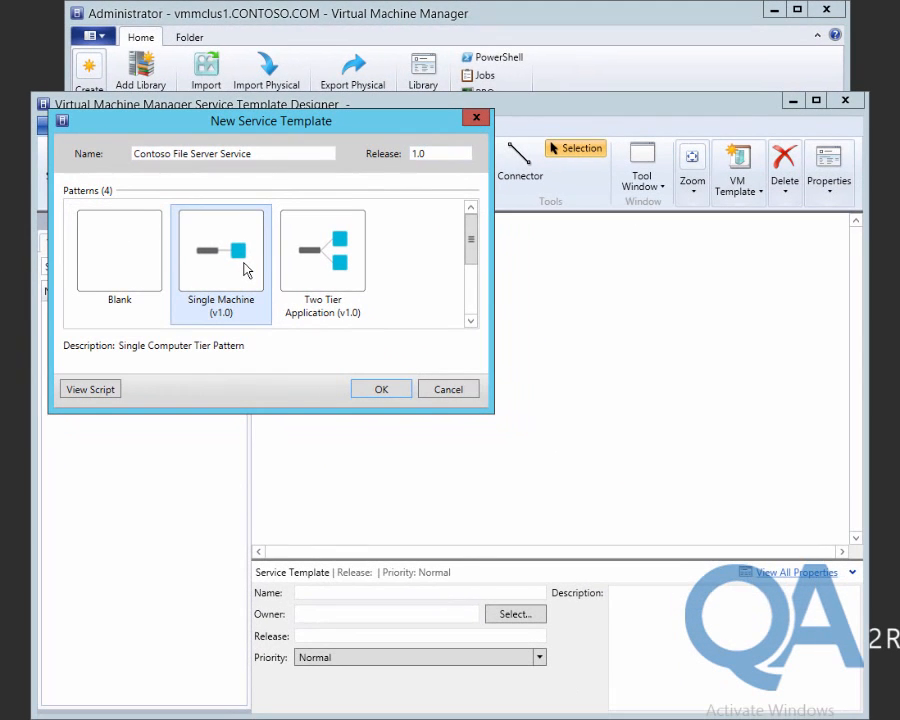
click(384, 389)
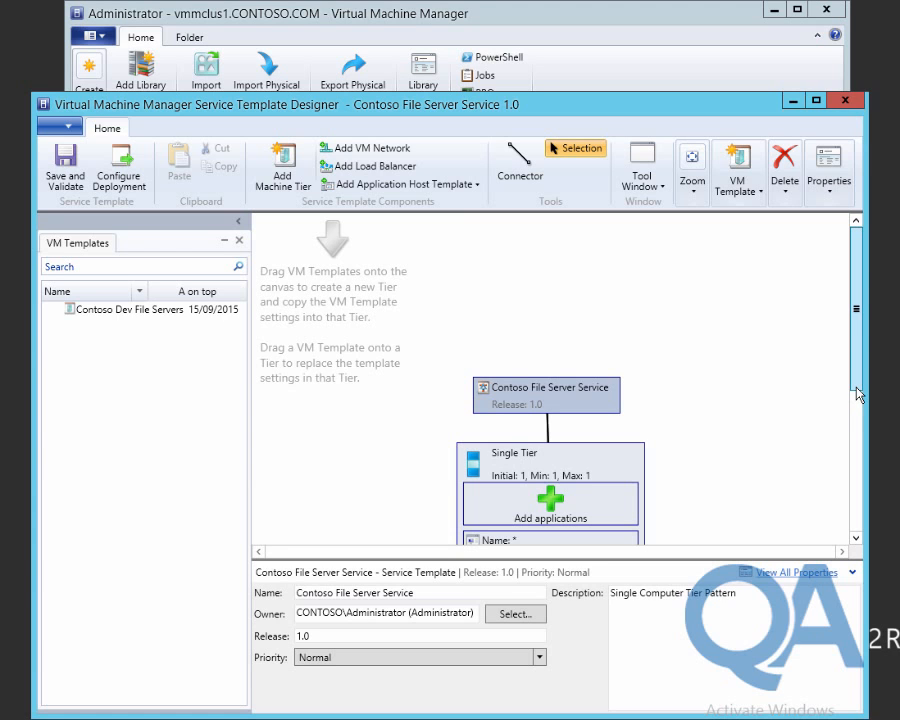
Put the Contoso Dev File Servers VM template on the Single Tier, then save, validate and close the designer.
drag(857, 395, 855, 440)
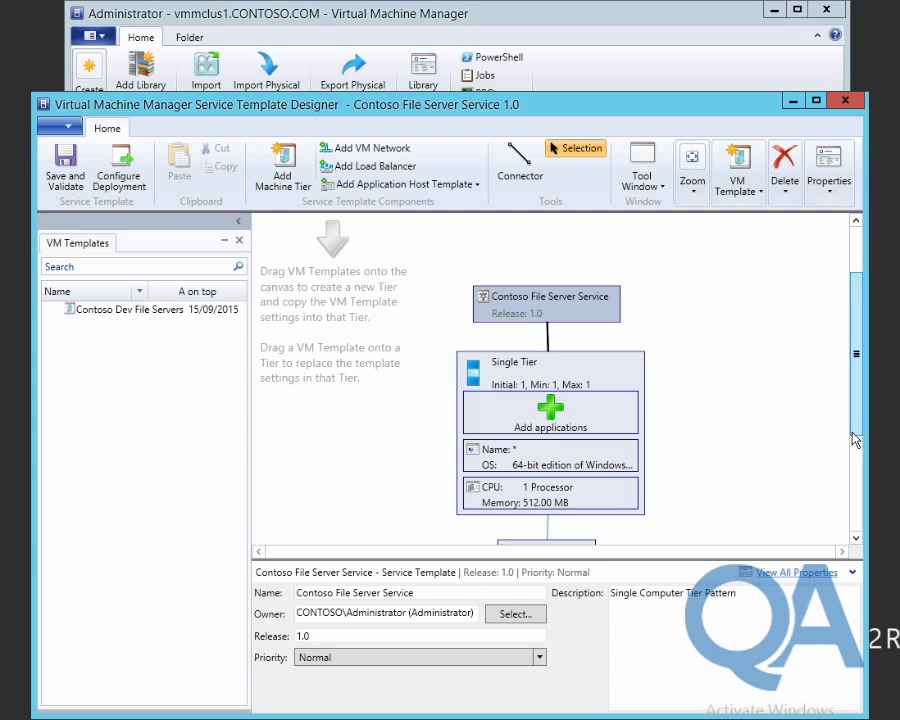
click(110, 316)
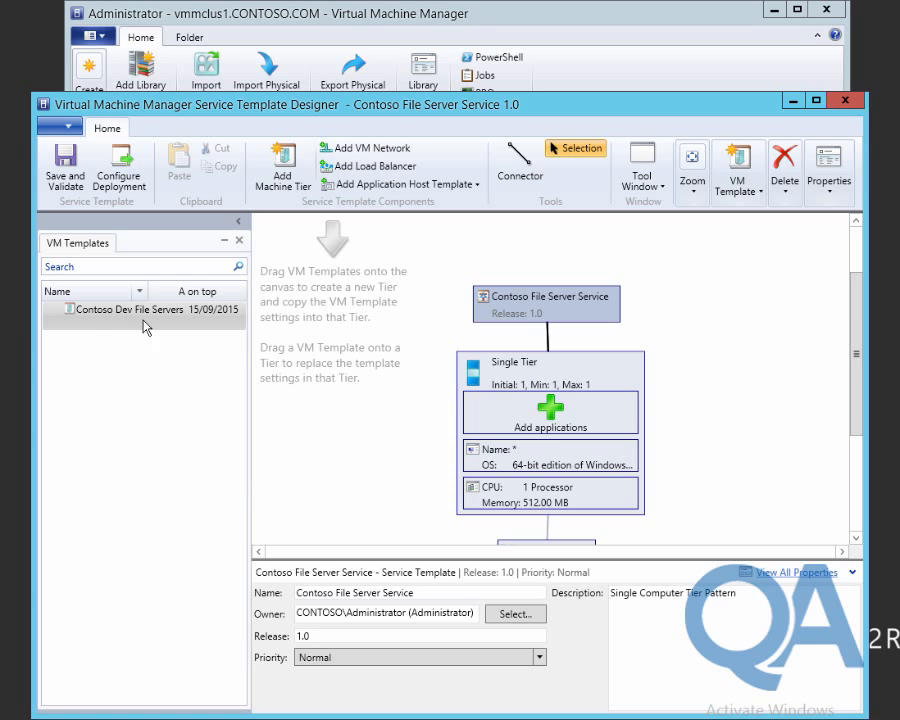
drag(100, 316, 583, 381)
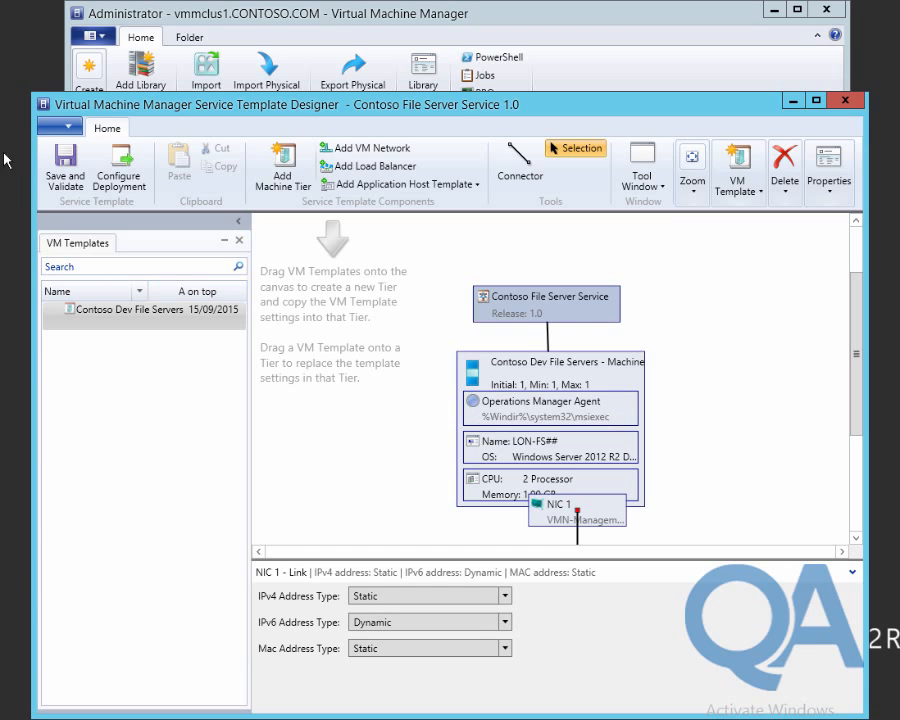
click(72, 180)
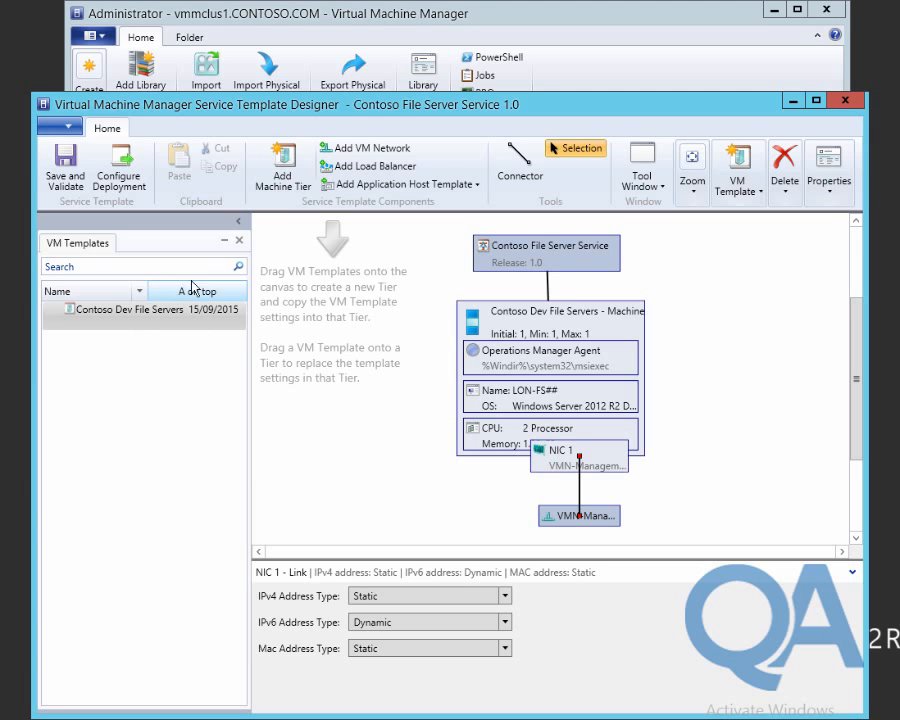
click(845, 100)
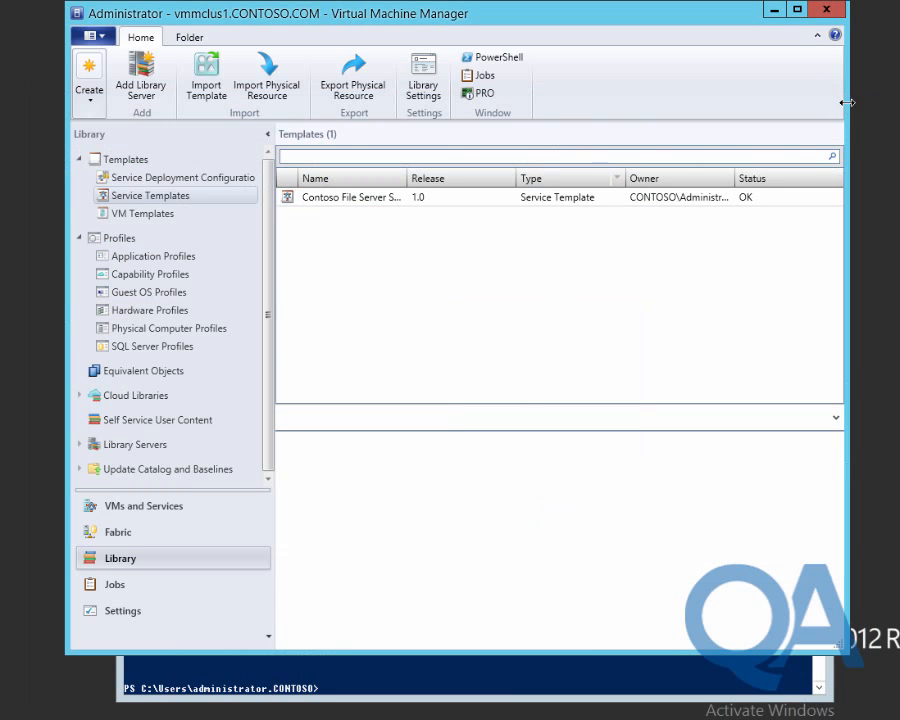
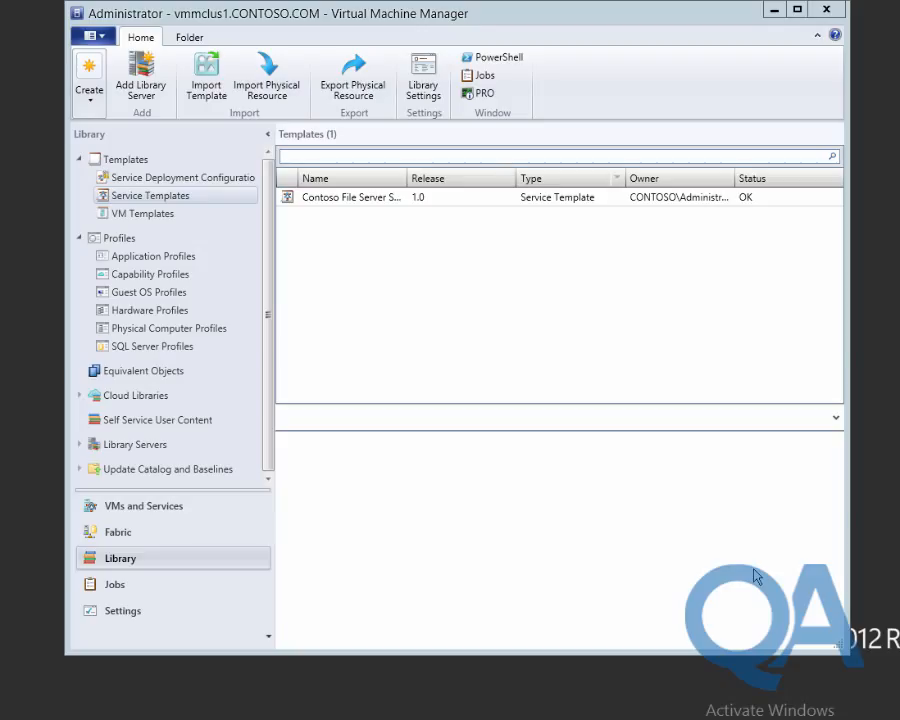
Rename the Contoso Dev File Servers tier to 'File Server Tier', then save, validate and close the designer.
click(363, 200)
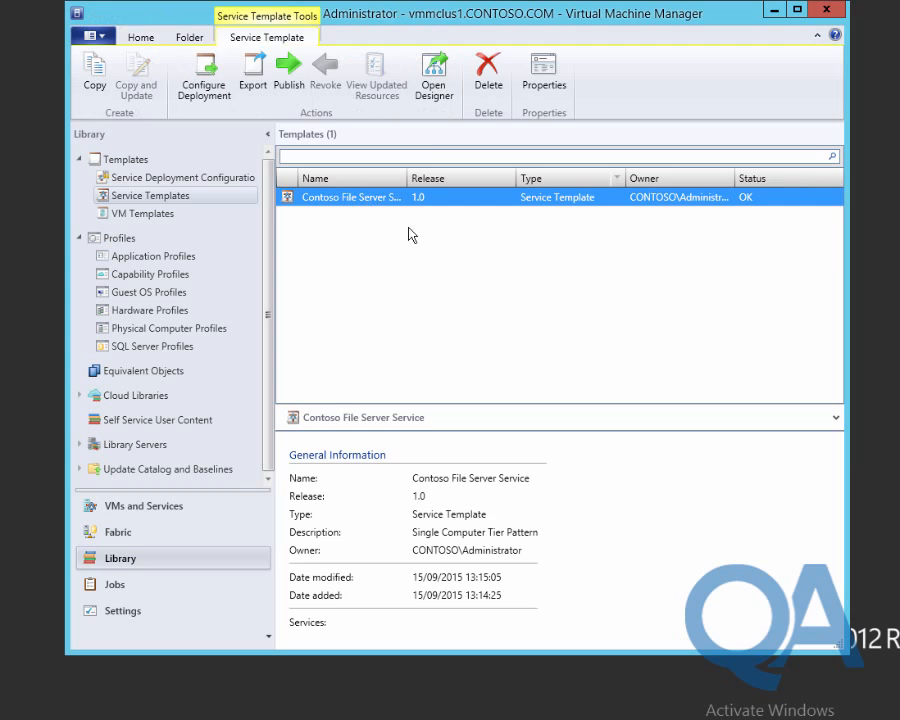
click(433, 85)
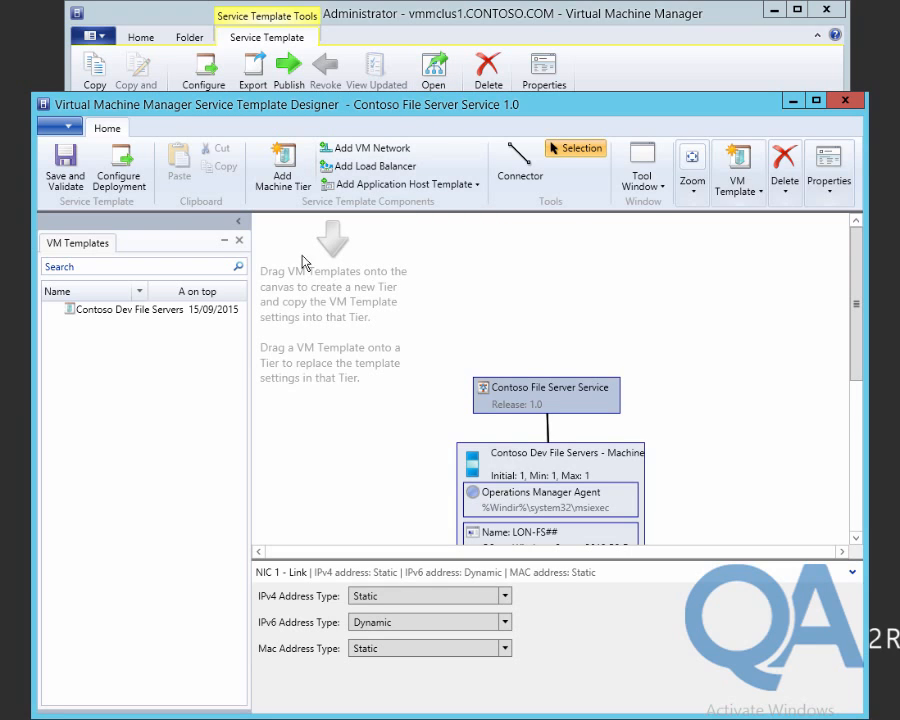
click(536, 462)
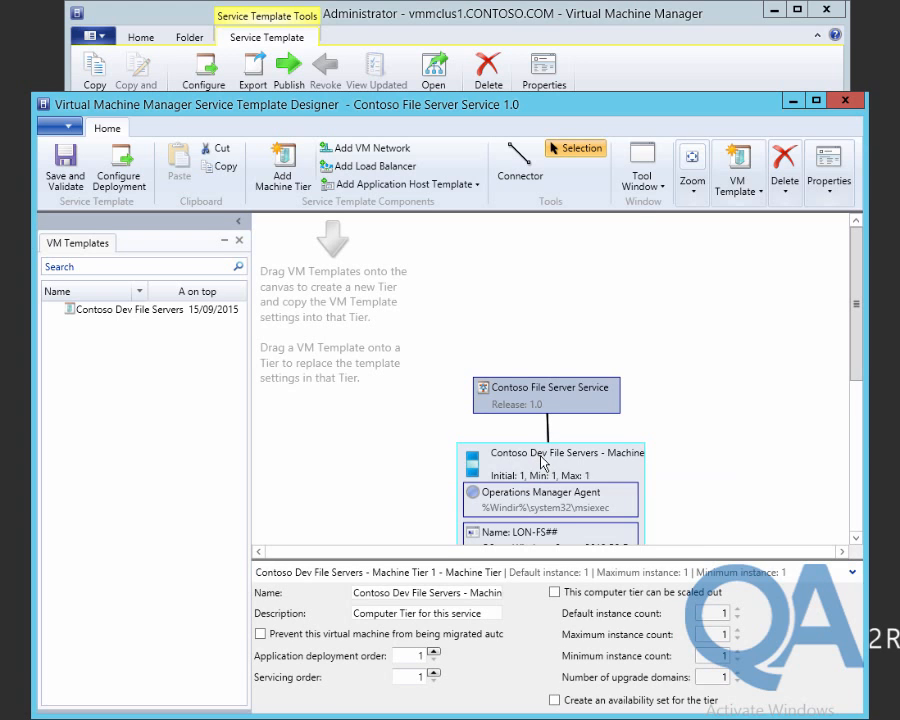
right_click(541, 462)
click(619, 539)
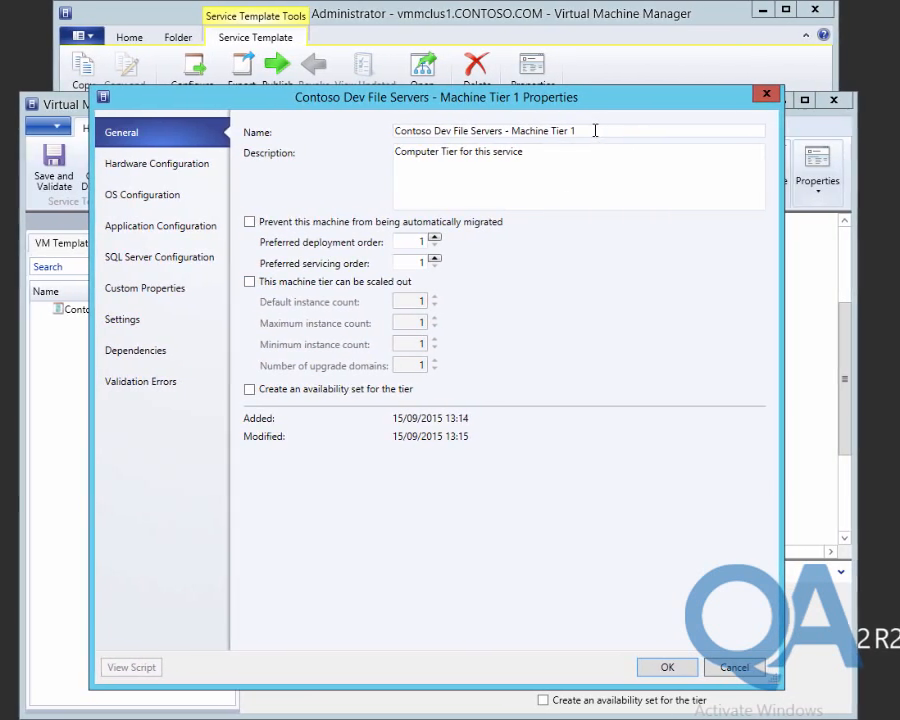
click(144, 136)
text(Fi)
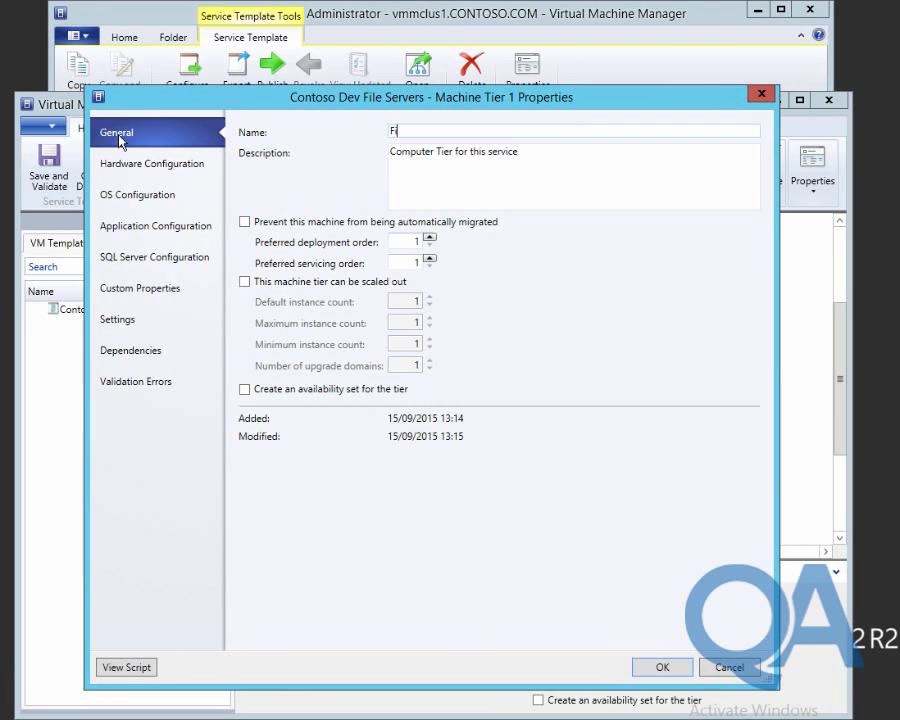
text(le Server Tier)
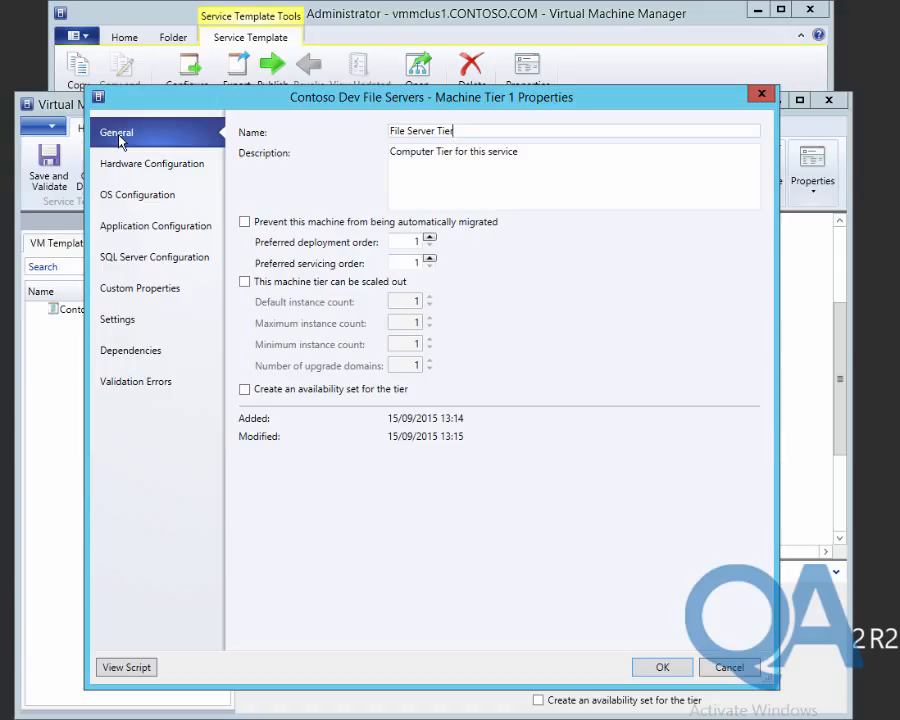
click(664, 667)
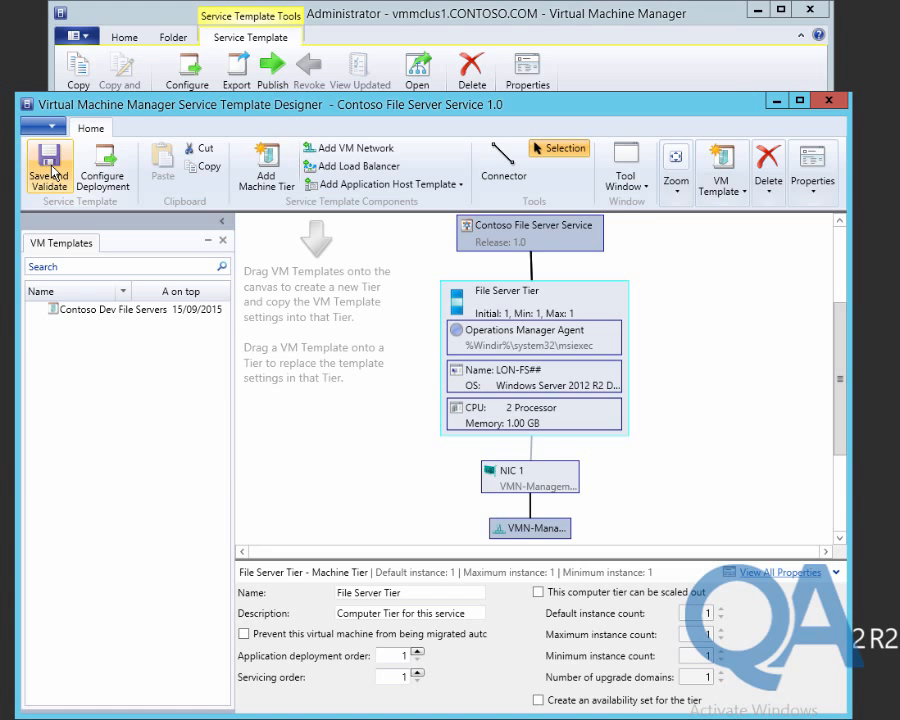
click(54, 173)
click(829, 100)
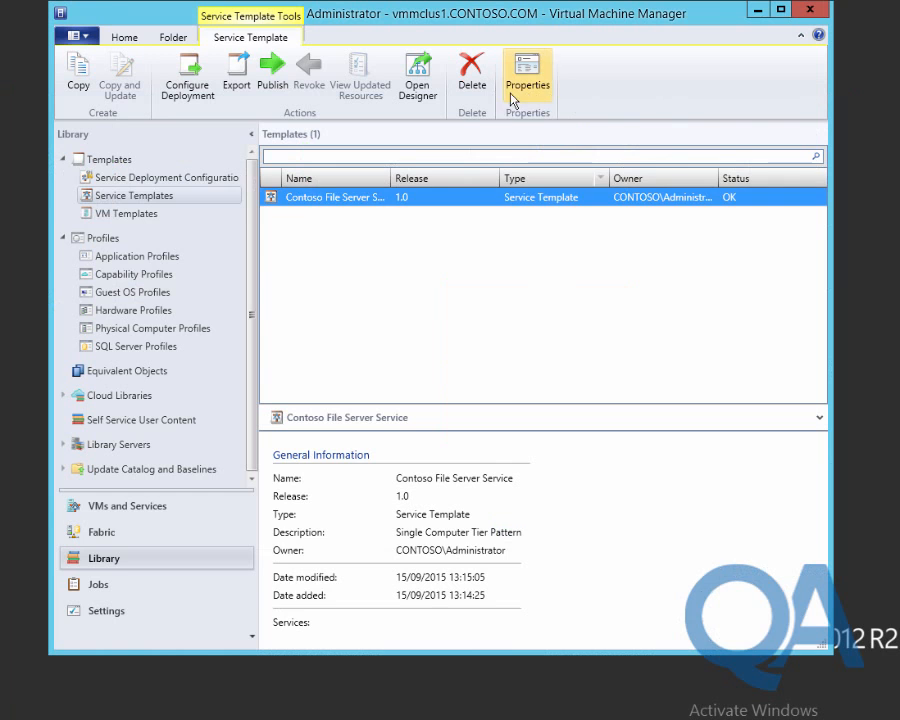
Open the VMM PowerShell console and change location to \\lon-dc1\Media\Scripts\Mod09\Labfiles.
click(124, 37)
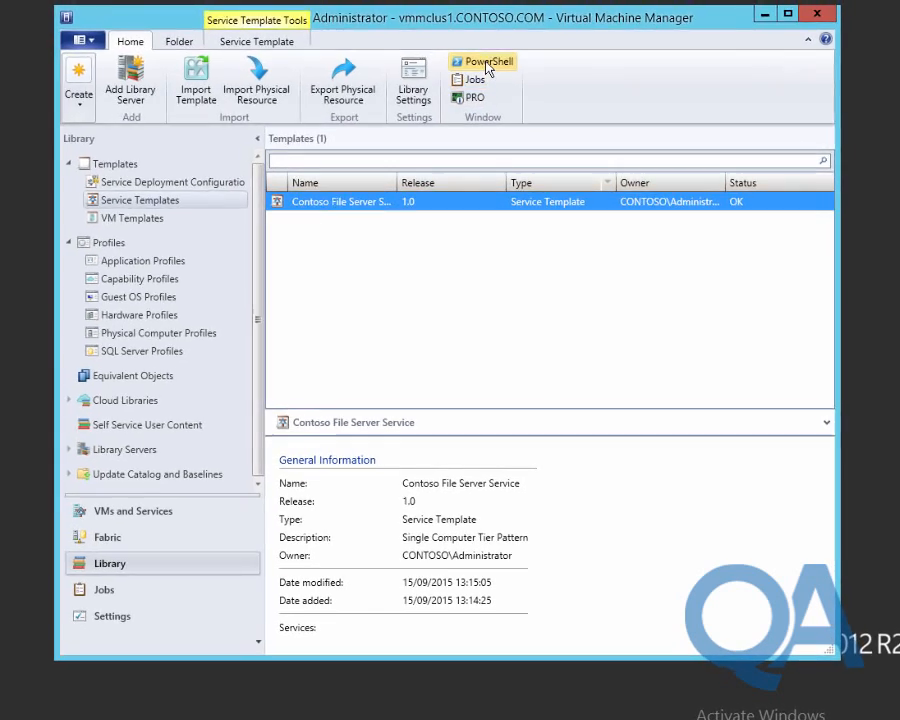
click(484, 60)
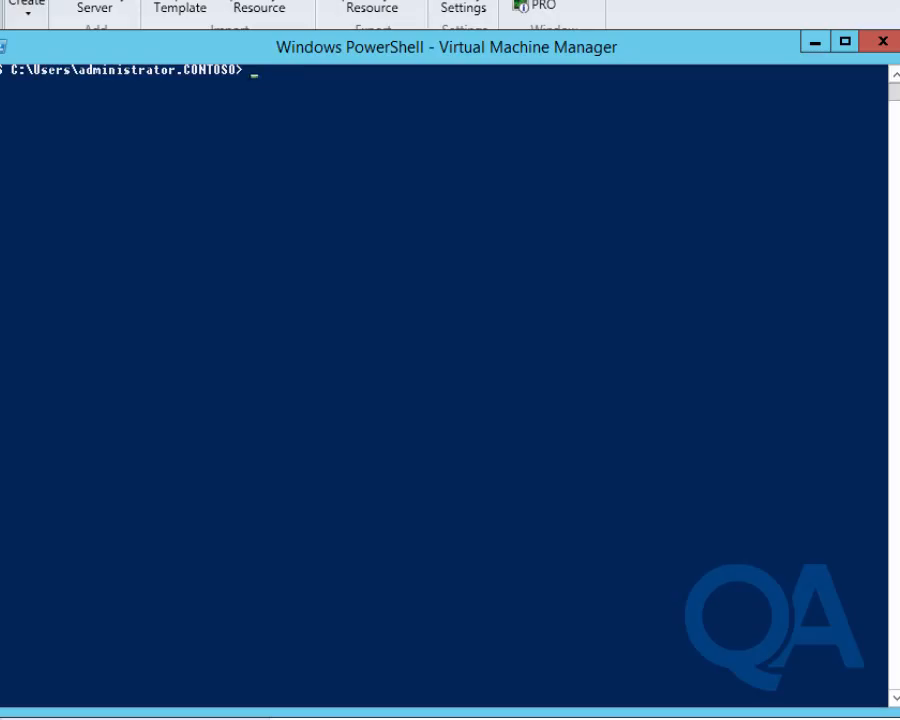
text(set-loc)
key(Tab)
text(\lo)
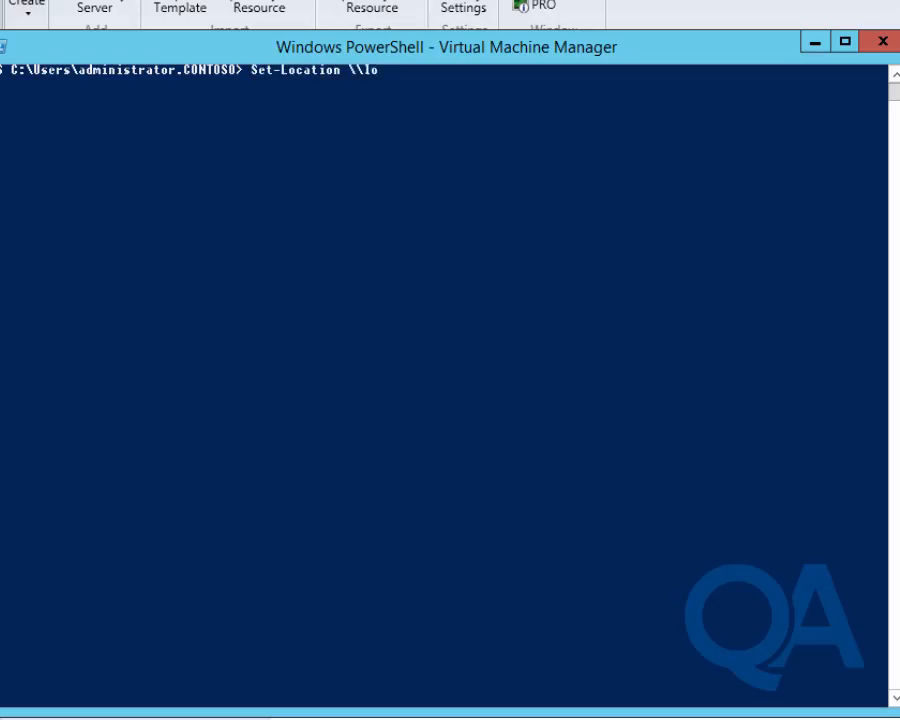
text(n-dc1\Media)
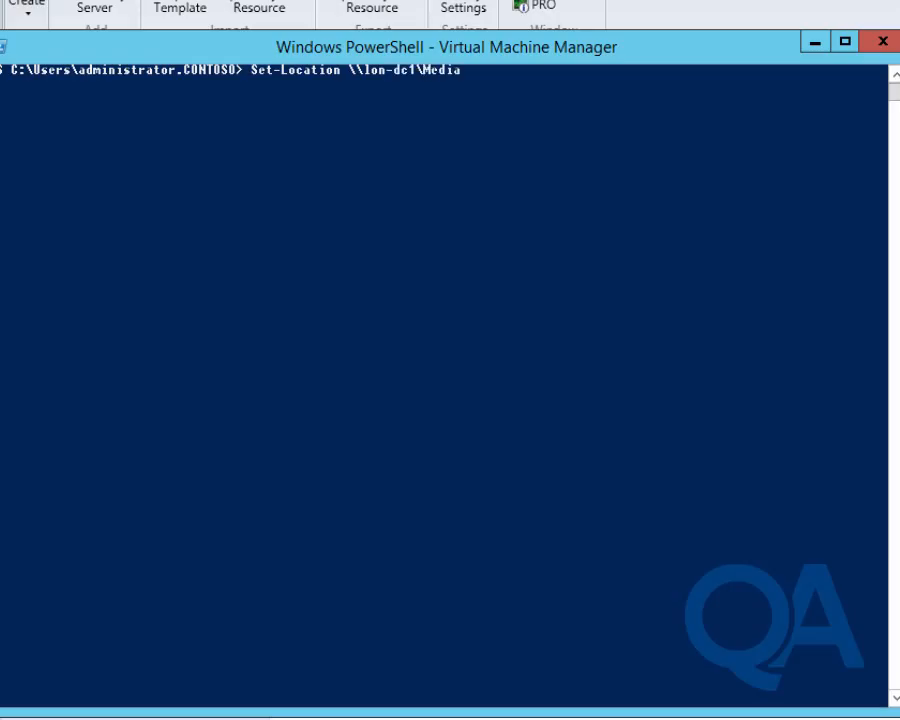
text(\sc)
key(Tab)
text(\mo)
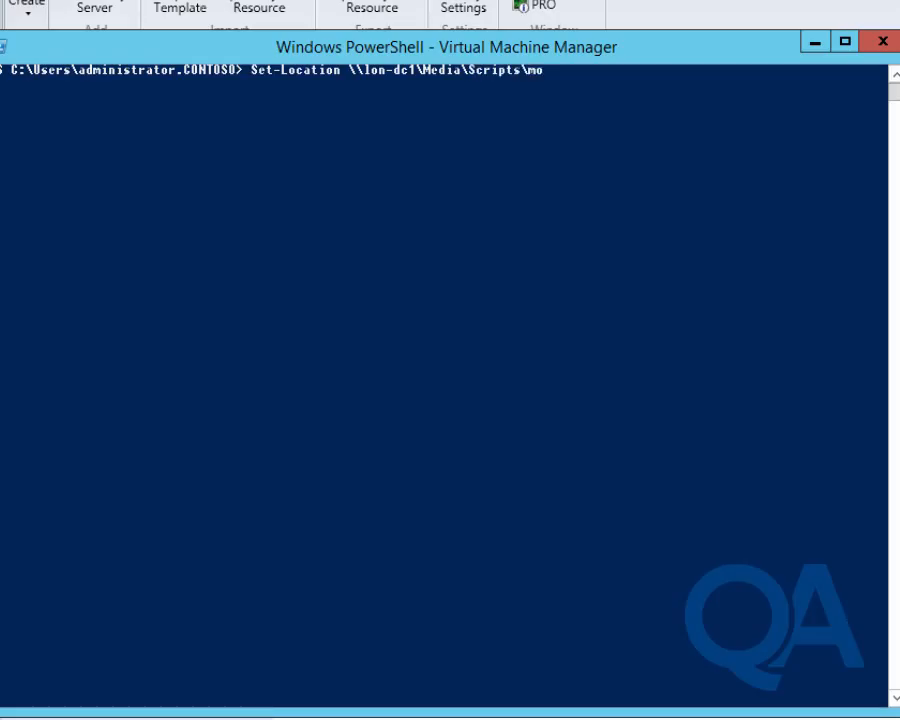
text(d)
key(Tab)
key(Tab)
key(Tab)
key(Tab)
key(Tab)
key(Tab)
key(Tab)
key(Tab)
key(Tab)
text(\)
key(Tab)
key(Return)
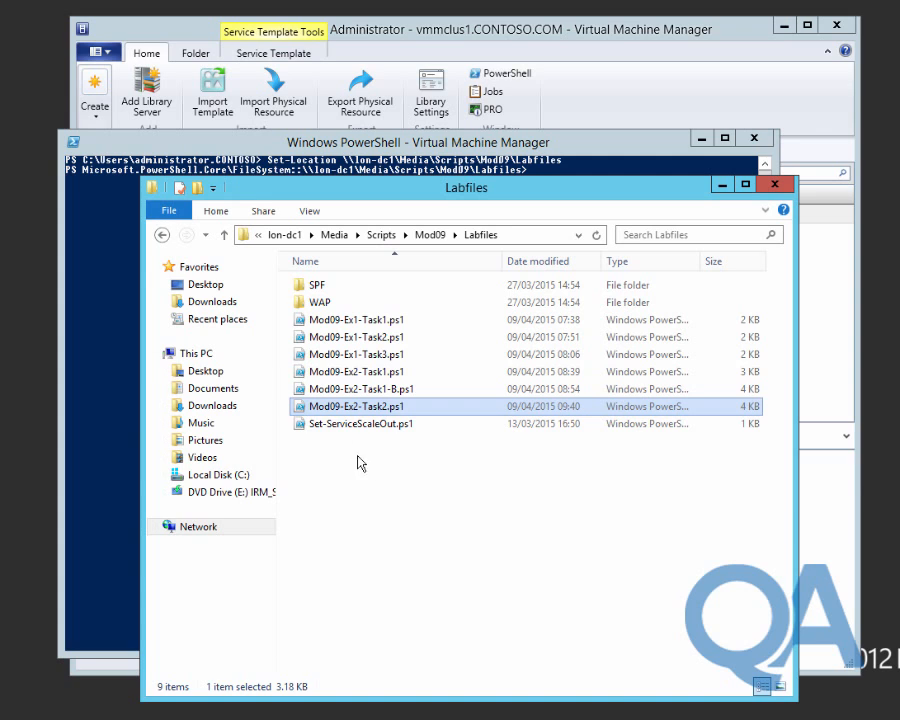
click(350, 425)
right_click(350, 428)
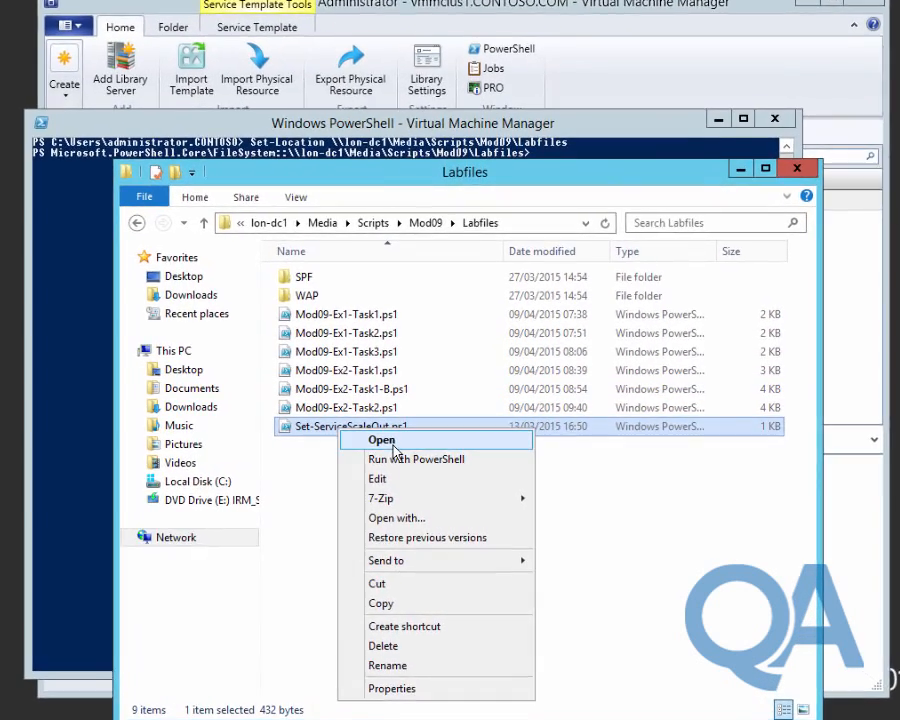
click(393, 446)
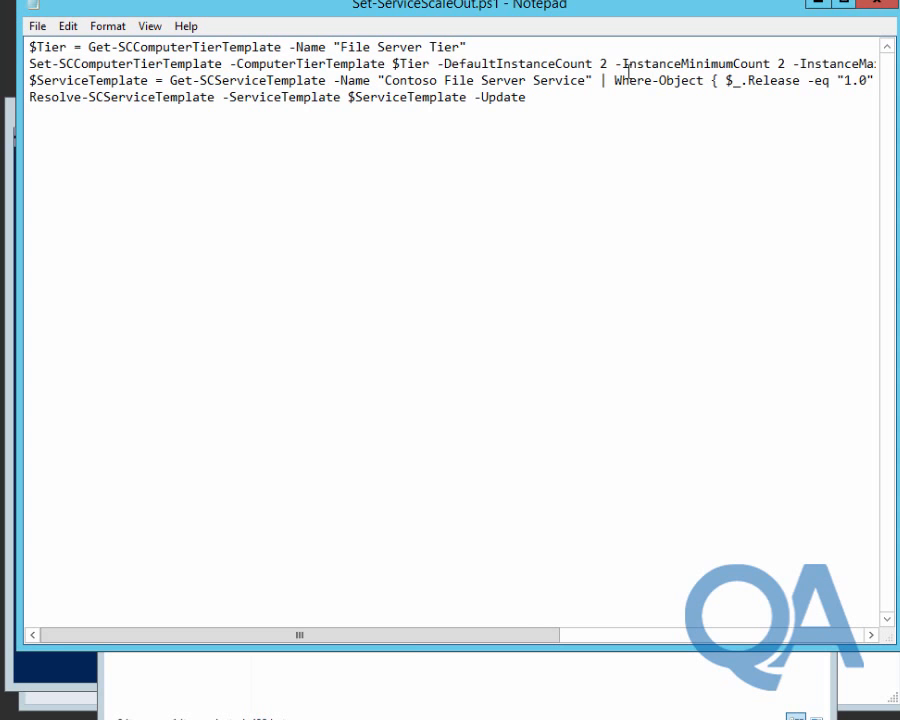
drag(520, 637, 493, 617)
click(879, 9)
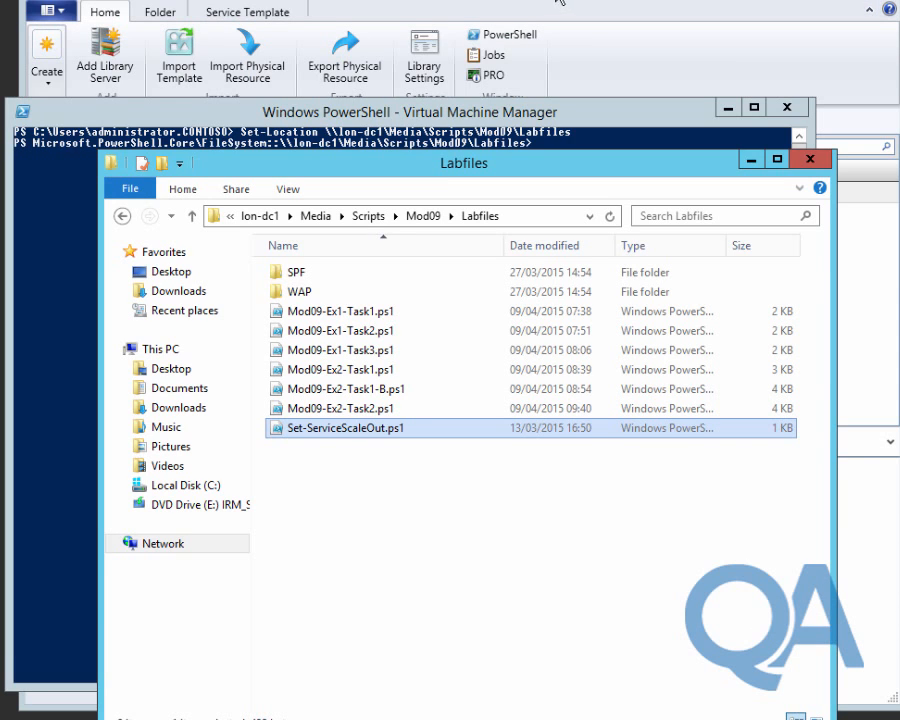
Reopen the template in the designer and inspect File Server Tier's properties without changing them.
click(562, 1)
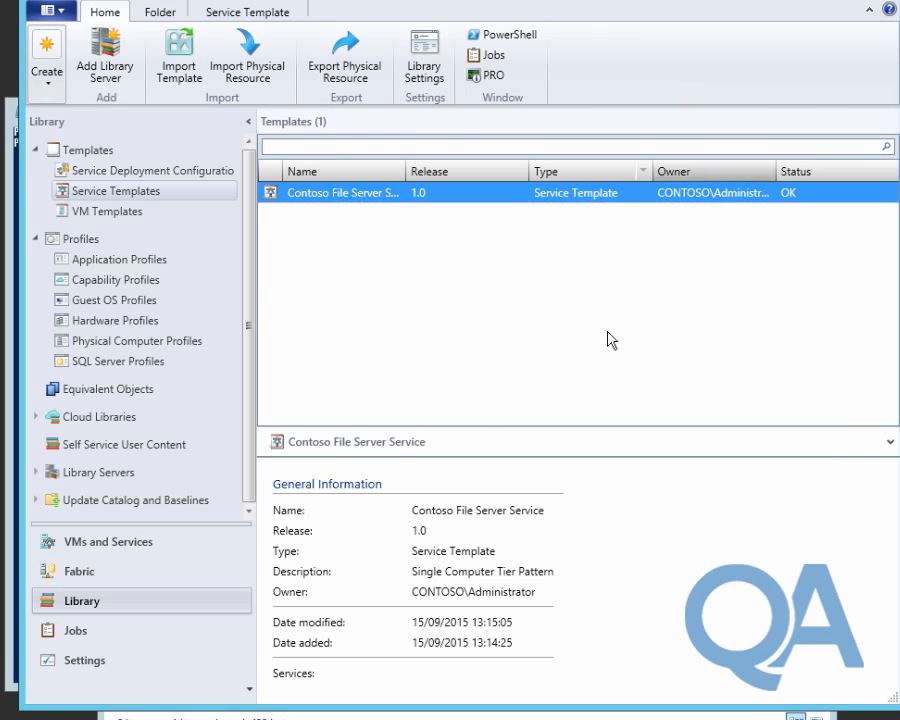
click(356, 207)
click(432, 48)
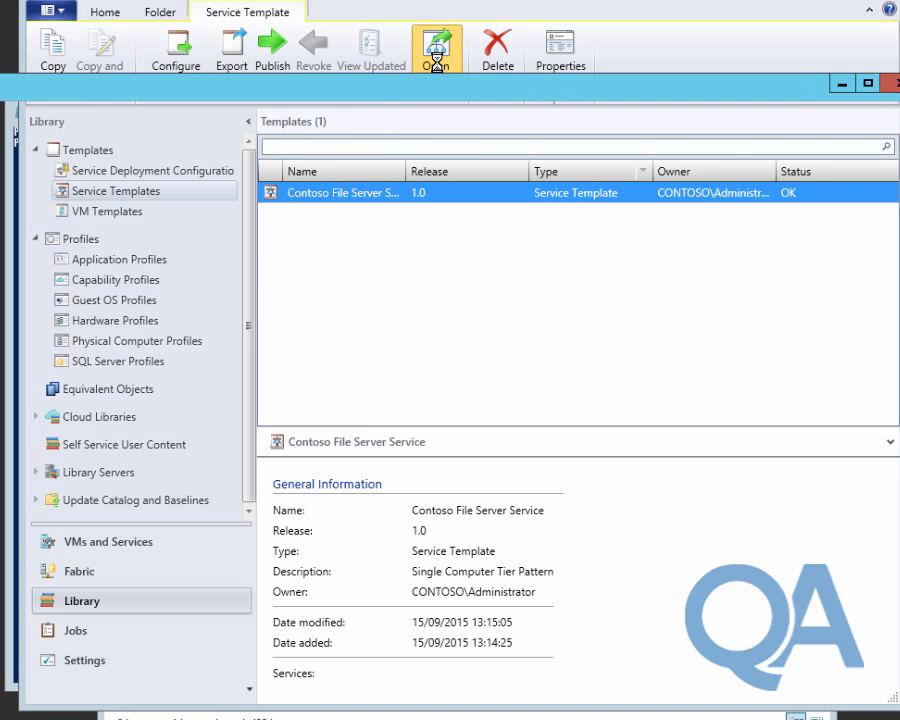
right_click(591, 487)
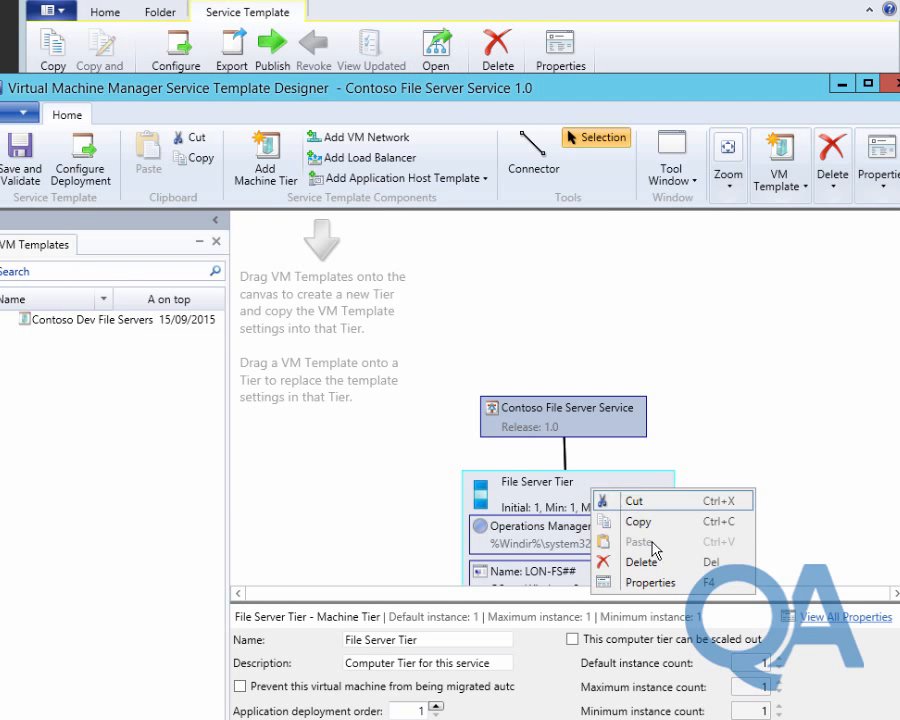
click(671, 585)
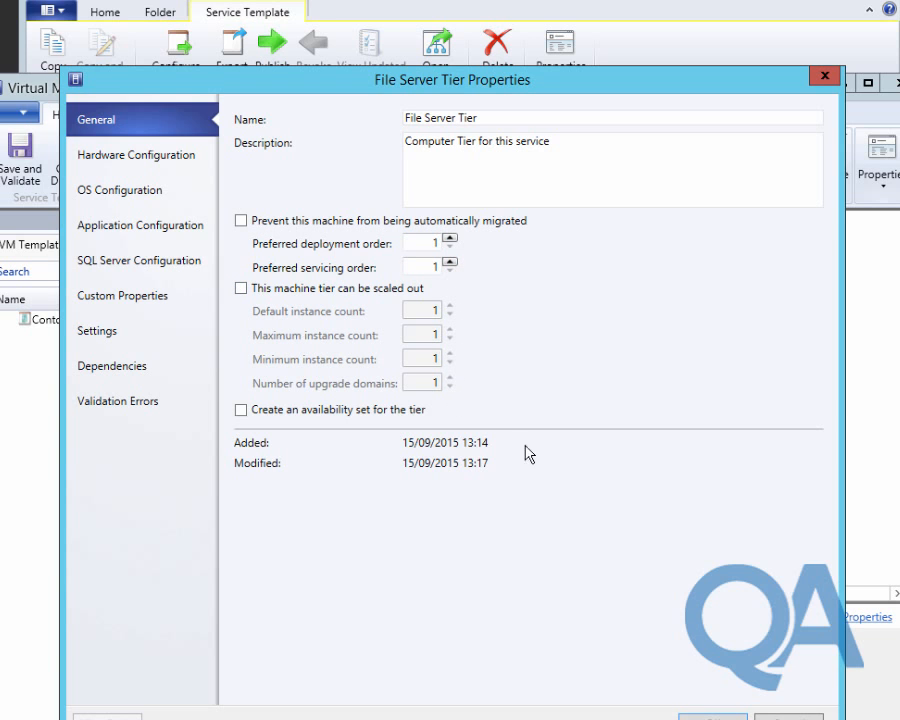
click(789, 717)
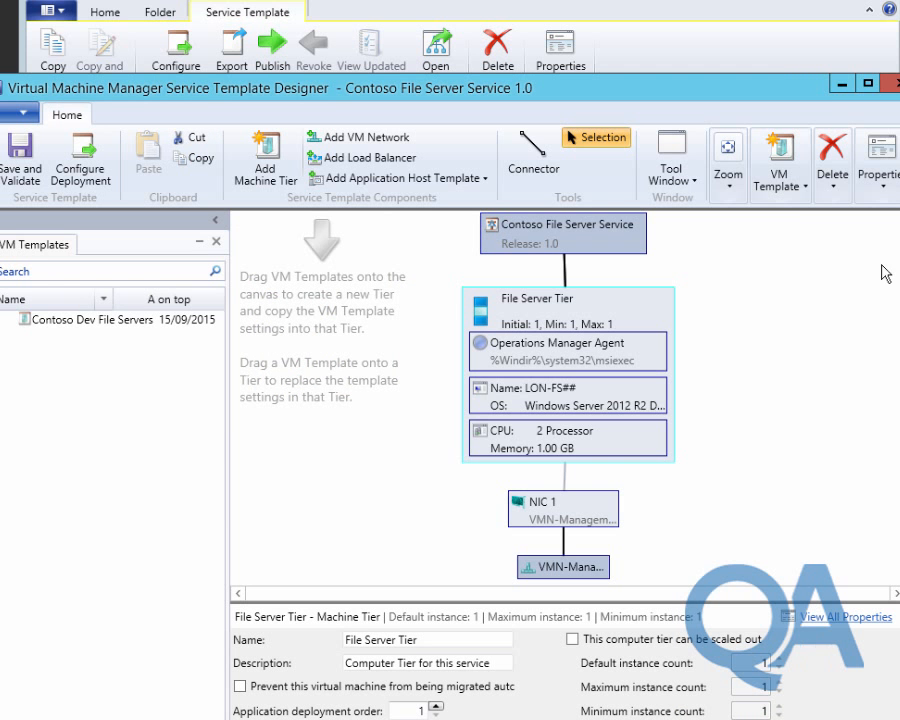
Close the service template designer window and return to the VMM PowerShell console.
click(838, 87)
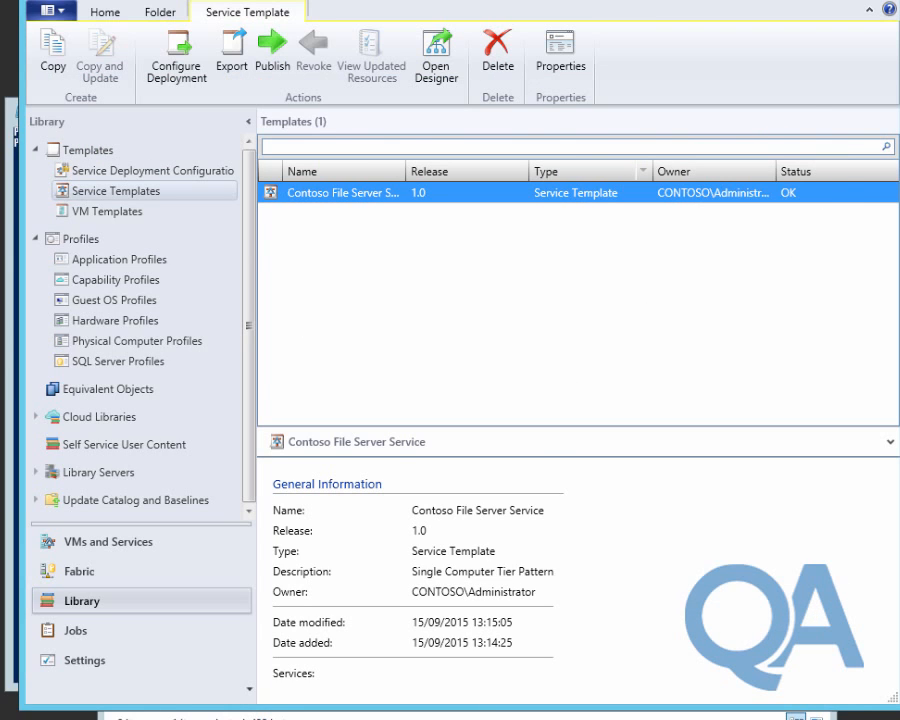
click(351, 719)
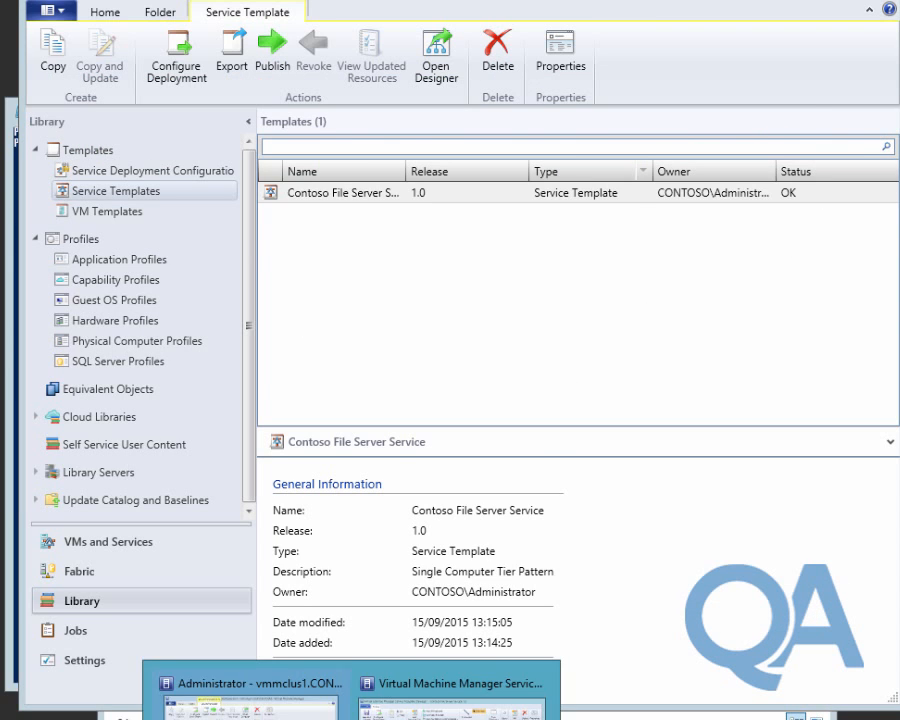
click(537, 685)
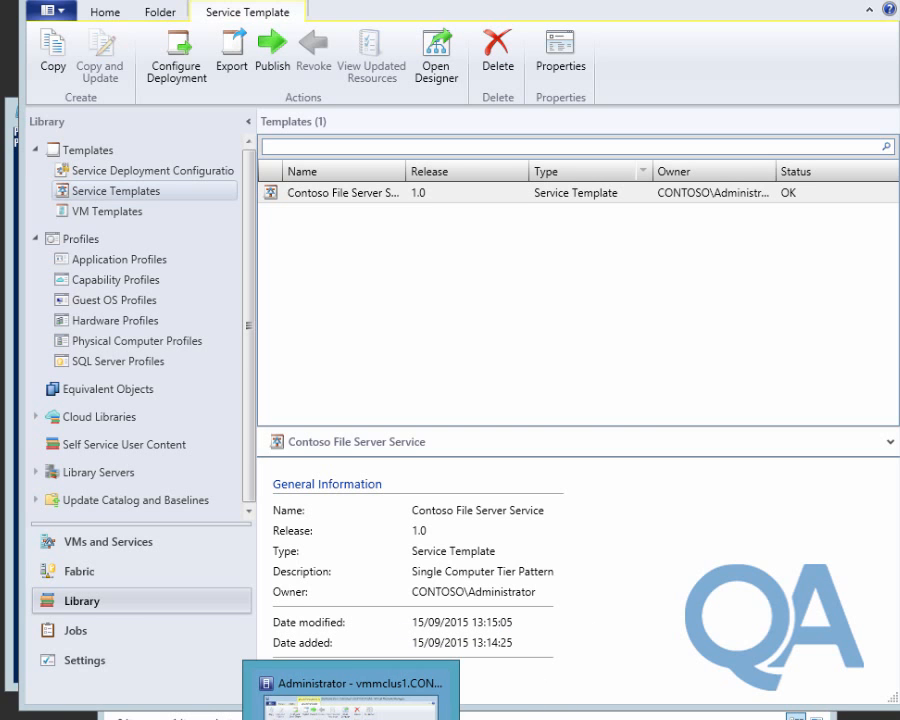
mouse_move(406, 719)
click(530, 716)
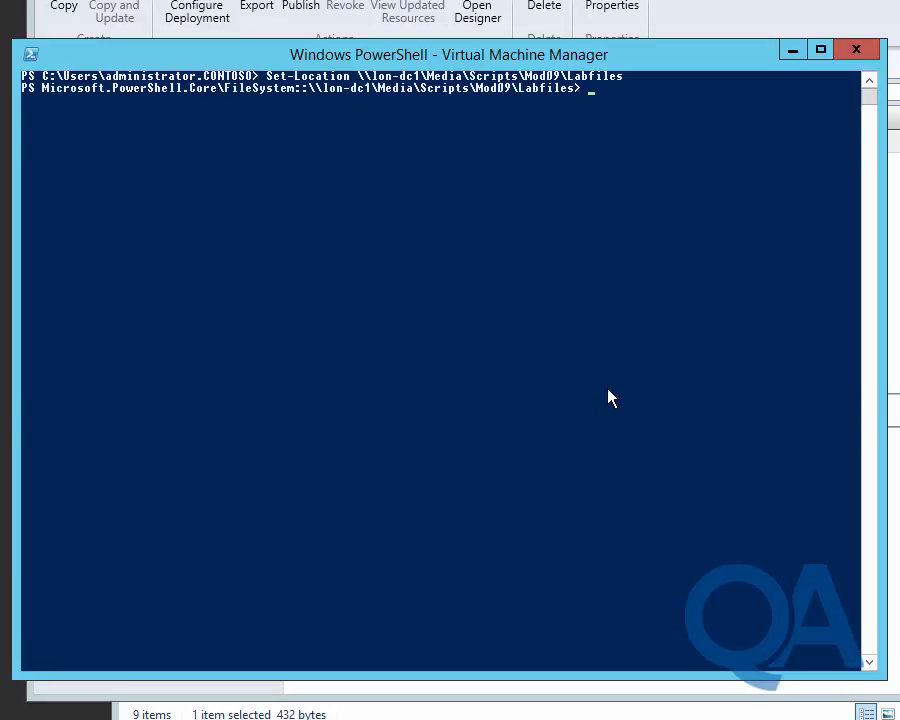
Run .\Set-ServiceScaleOut.ps1 to modify the File Server Tier, then minimize PowerShell.
key(Tab)
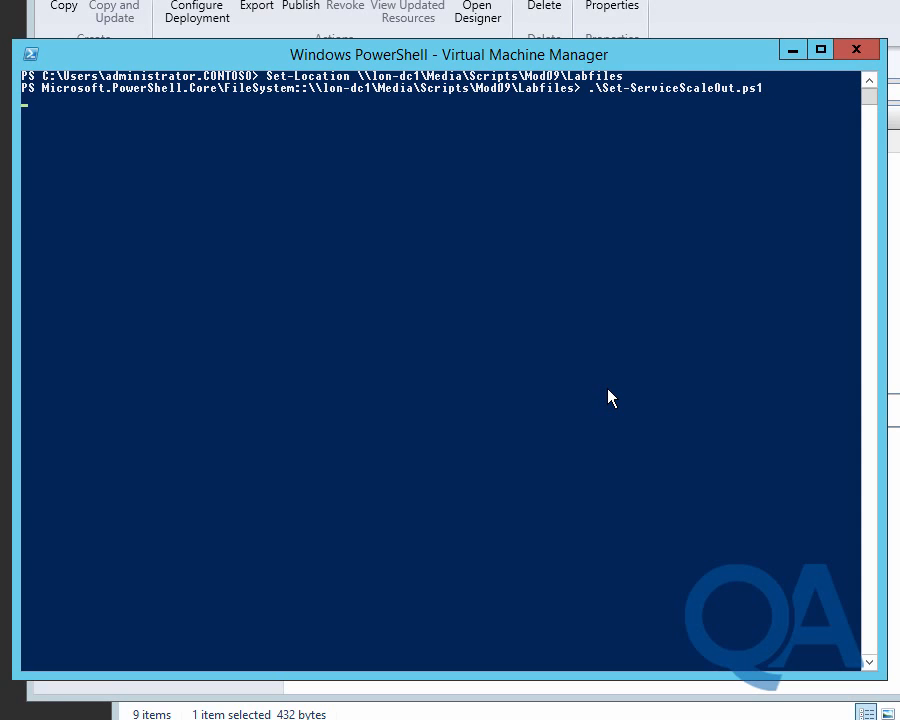
key(Return)
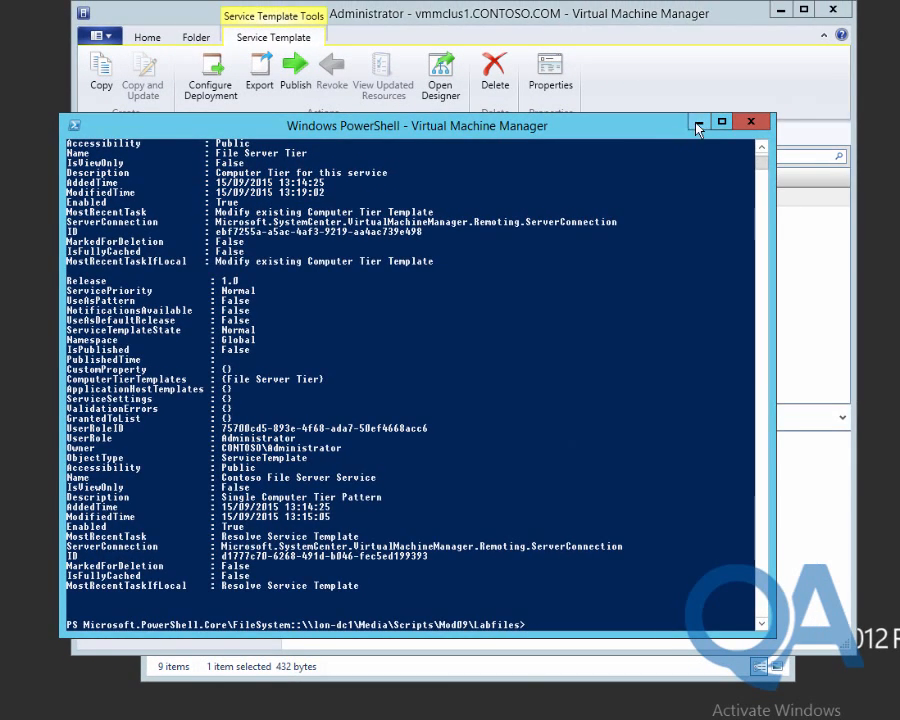
click(698, 122)
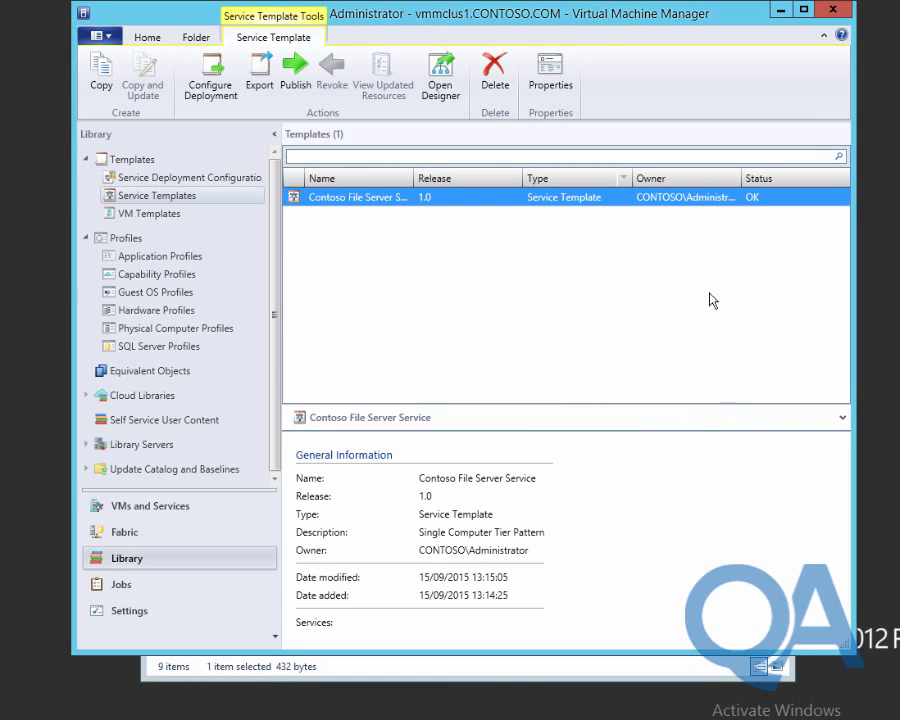
click(440, 72)
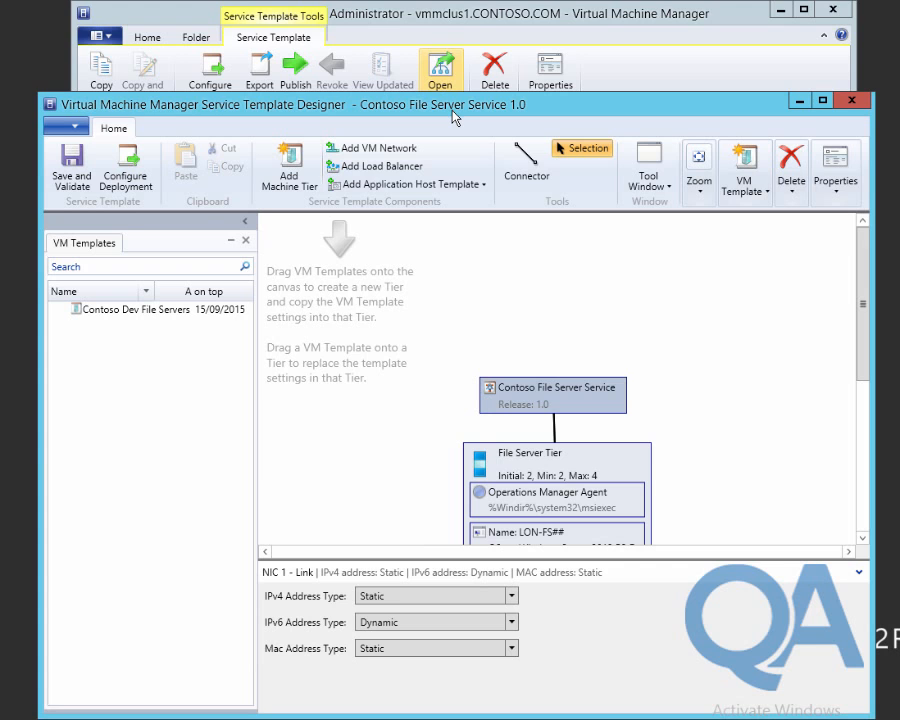
right_click(610, 460)
click(658, 539)
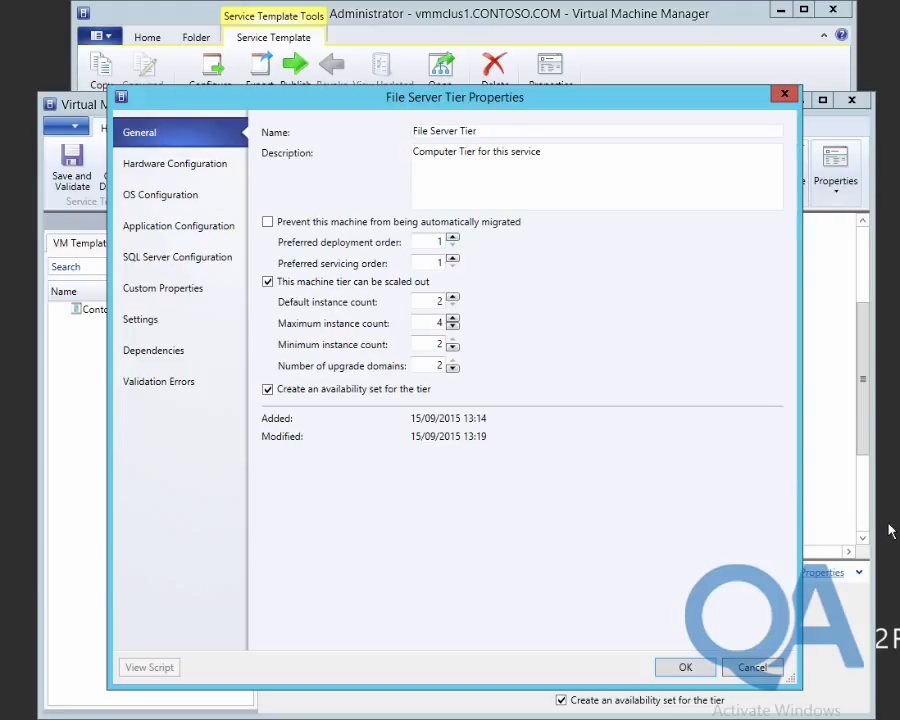
click(689, 665)
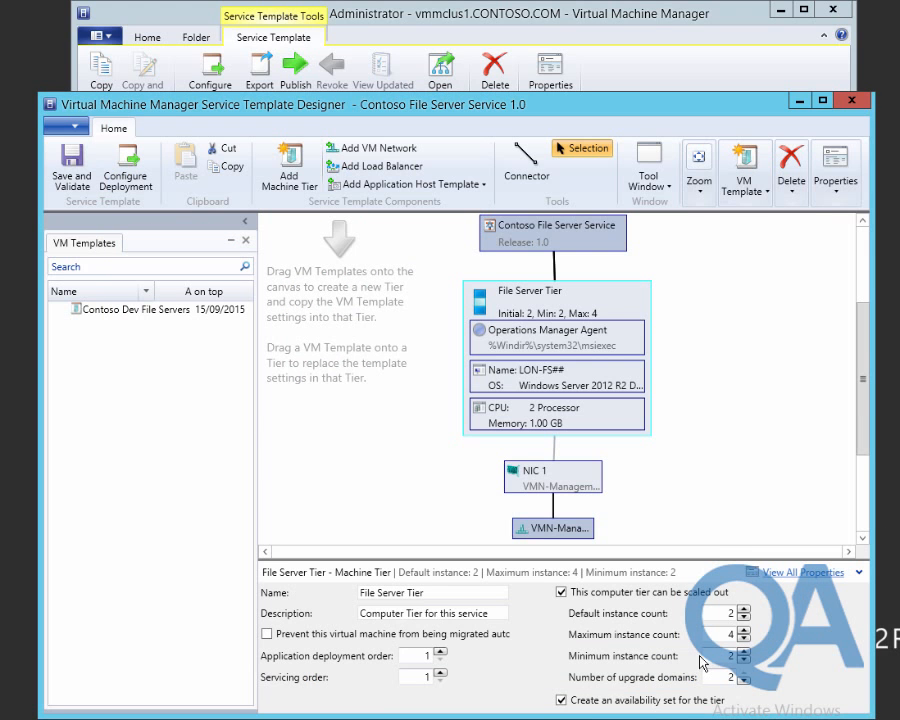
click(851, 100)
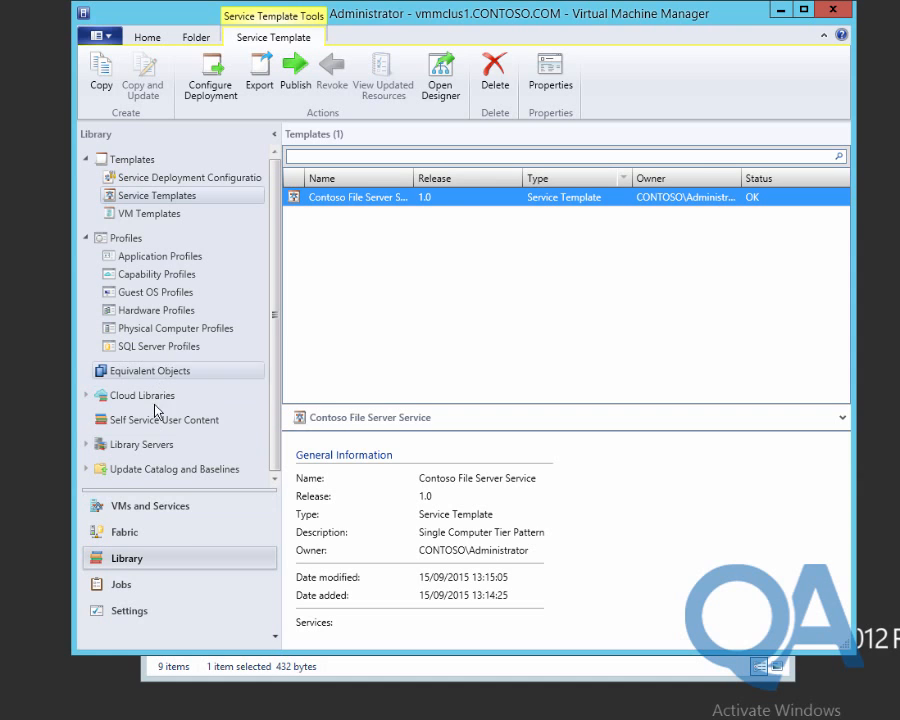
Return to the Service Templates list and start Import Template, browsing for a package file.
click(159, 443)
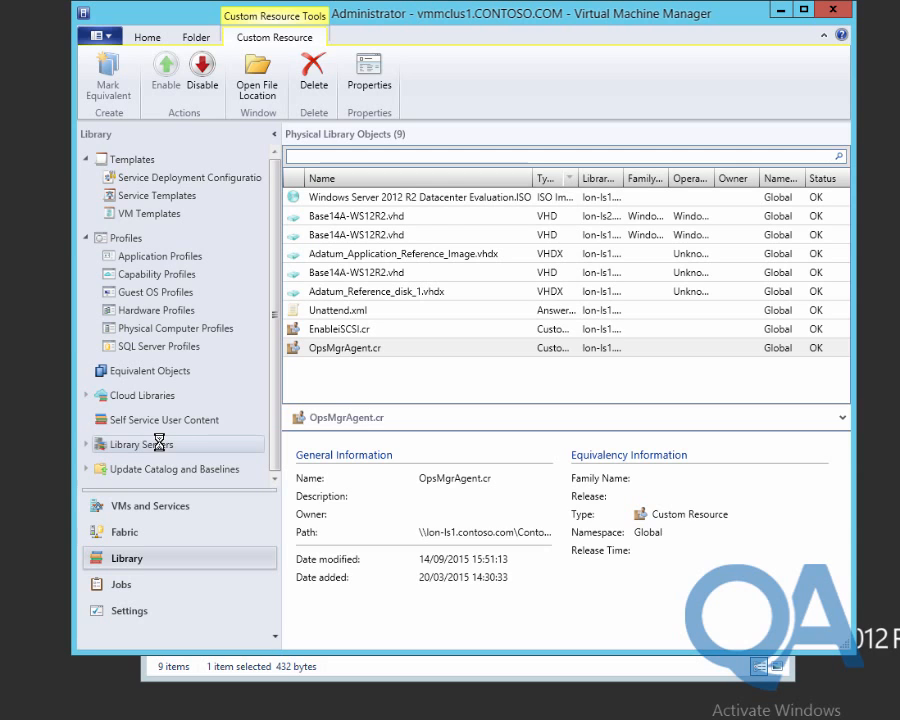
click(151, 196)
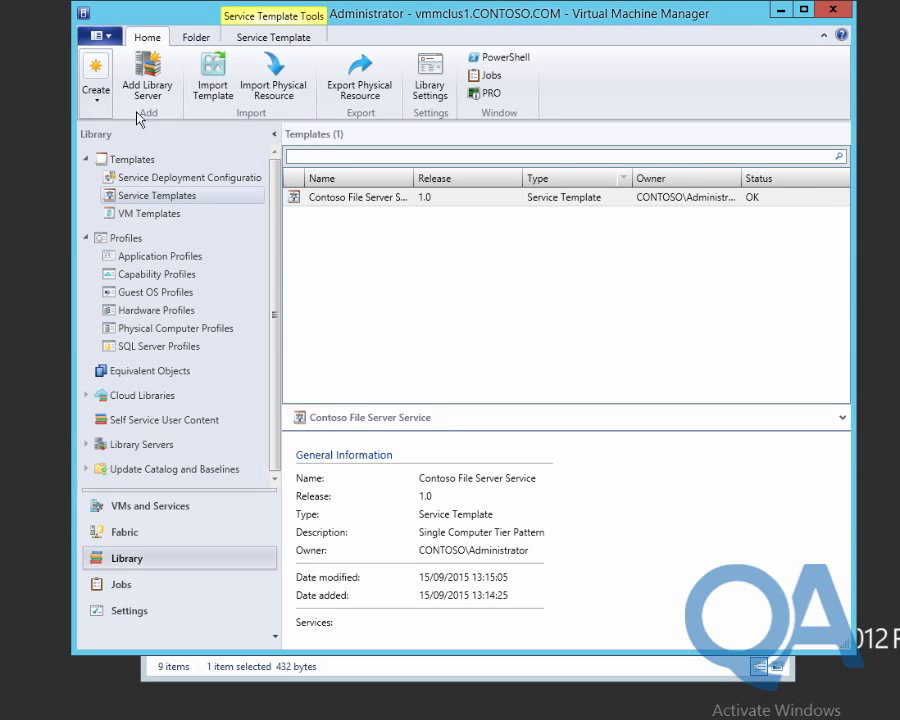
click(214, 90)
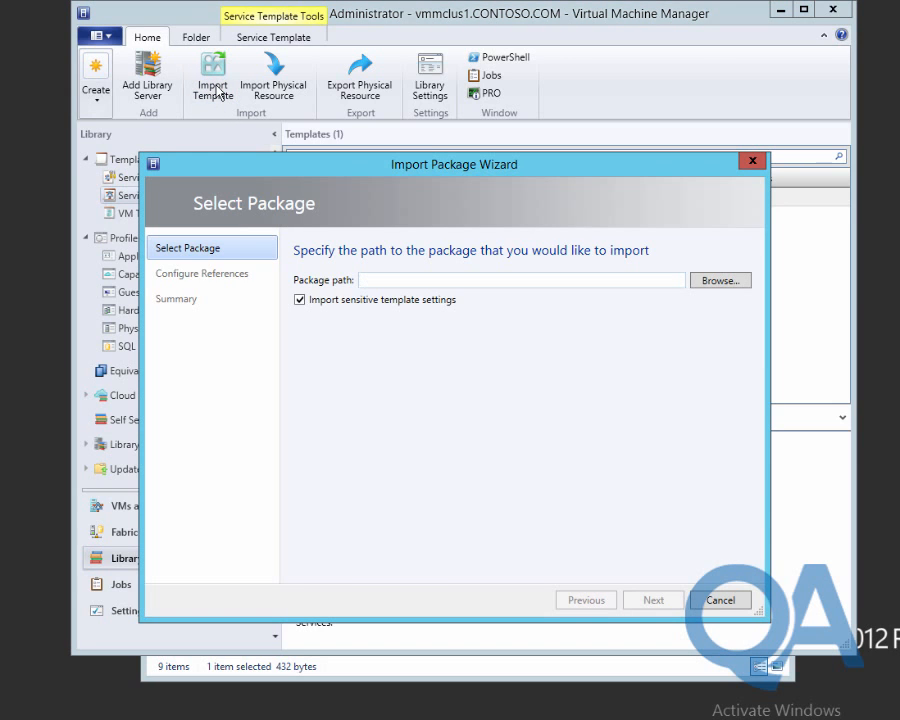
click(716, 282)
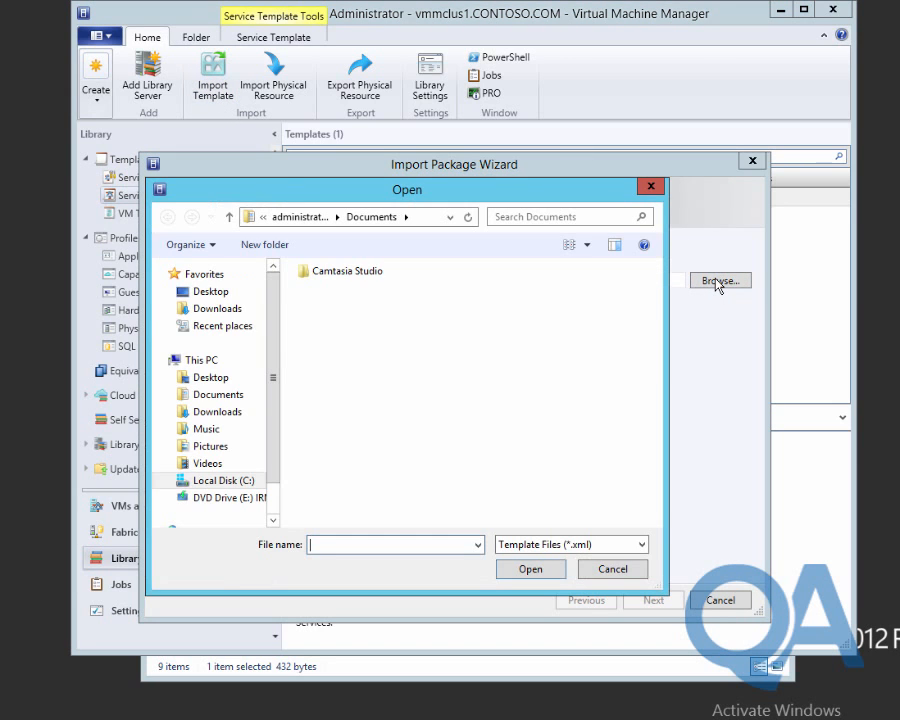
Navigate the file browser to \\lon-dc1\Media\Scripts\Mod09\Labfiles\SPF.
click(426, 227)
text(\\lon)
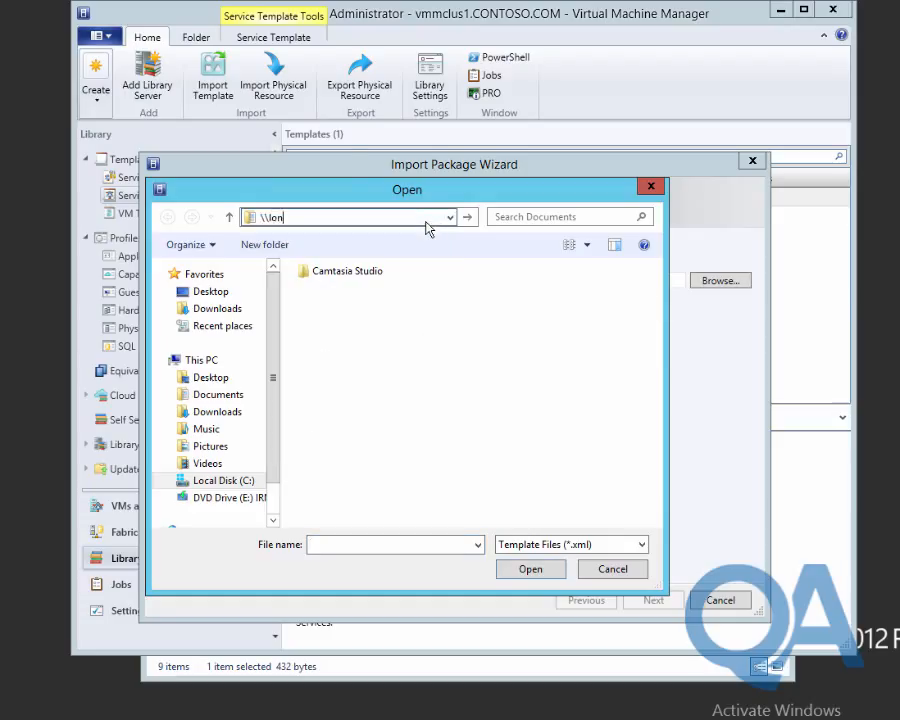
text(-dc1\)
key(Down)
key(Down)
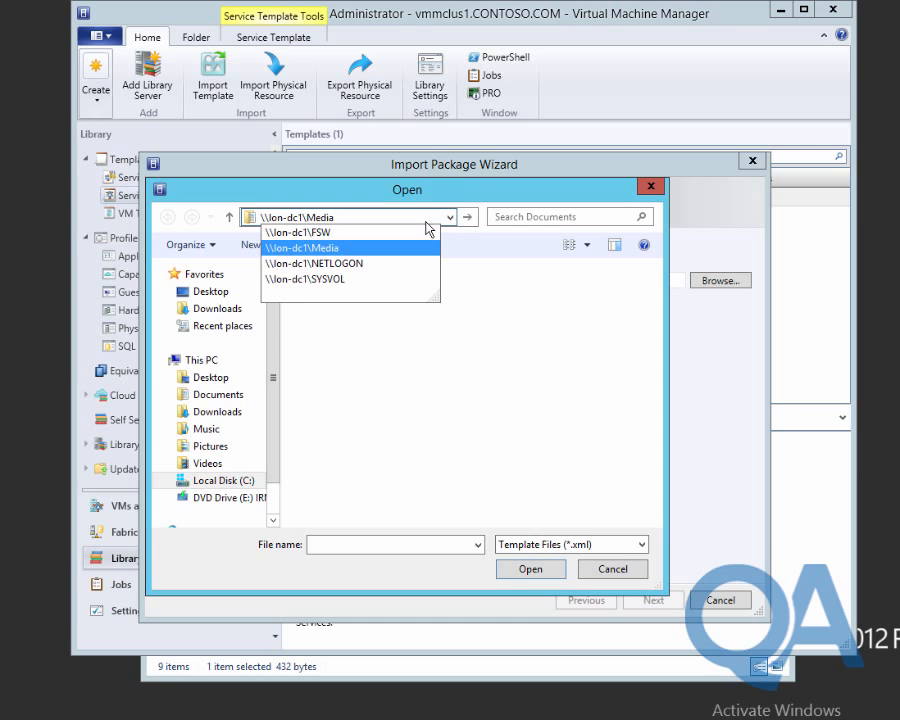
text(\)
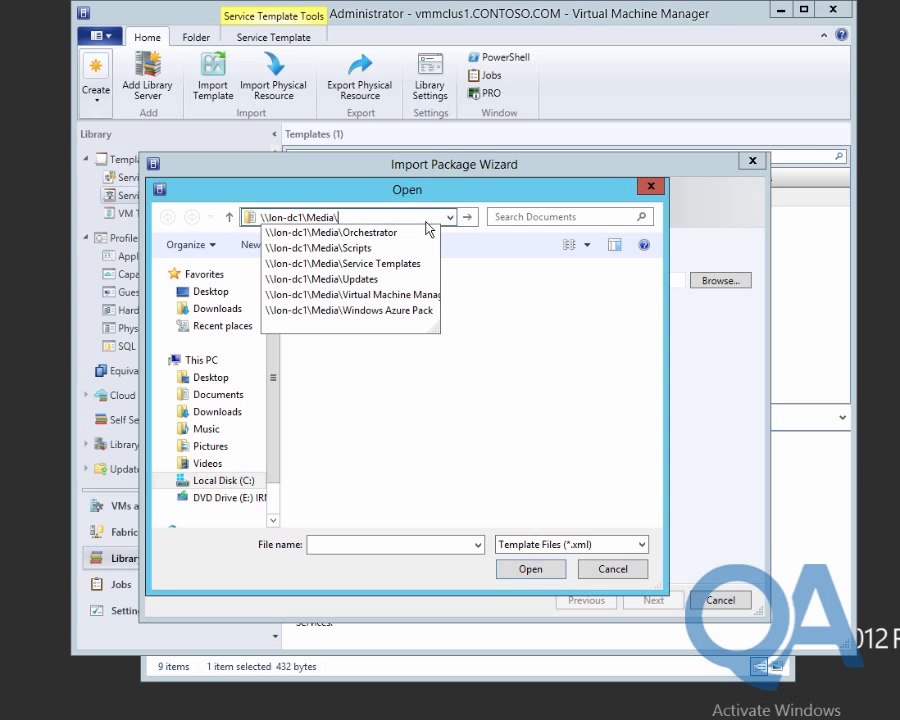
key(Down)
key(Down)
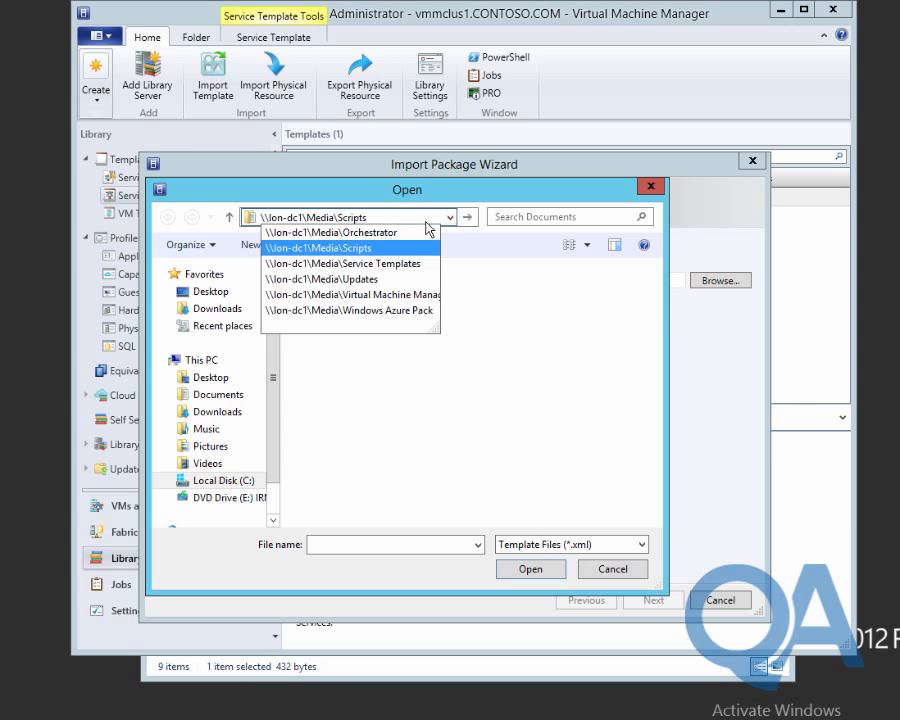
text(\)
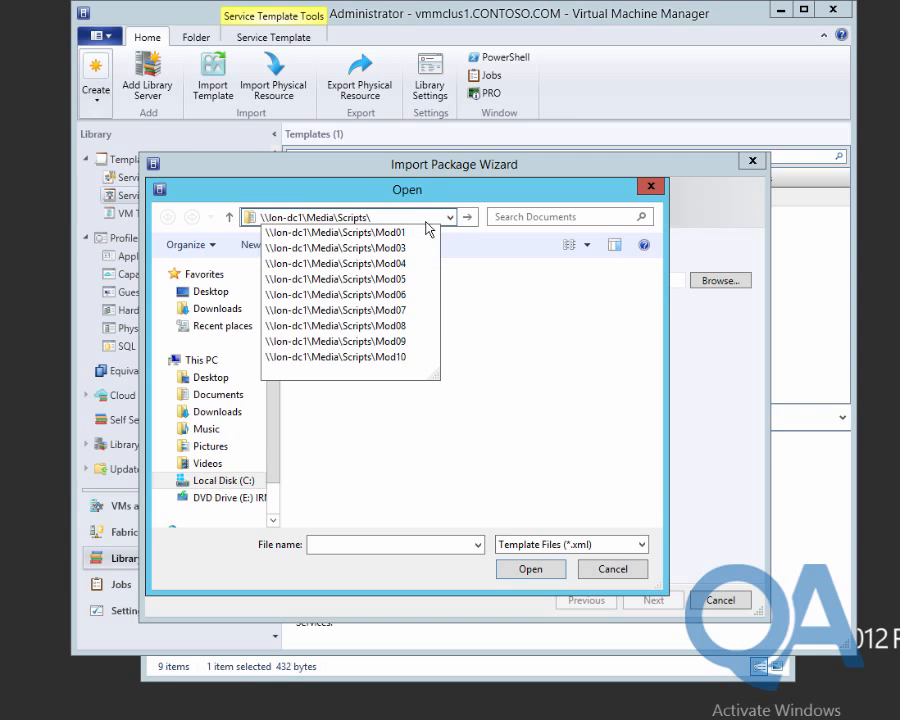
key(Down)
key(Down)
key(Down)
key(Down)
key(Down)
key(Down)
key(Down)
key(Down)
text(\)
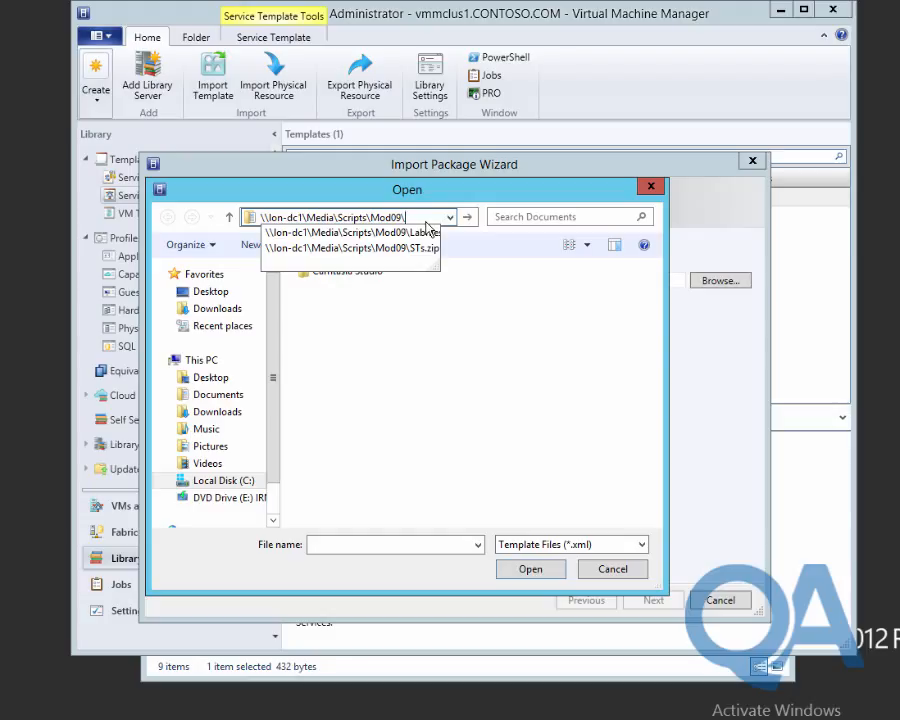
key(Down)
text(\)
key(Down)
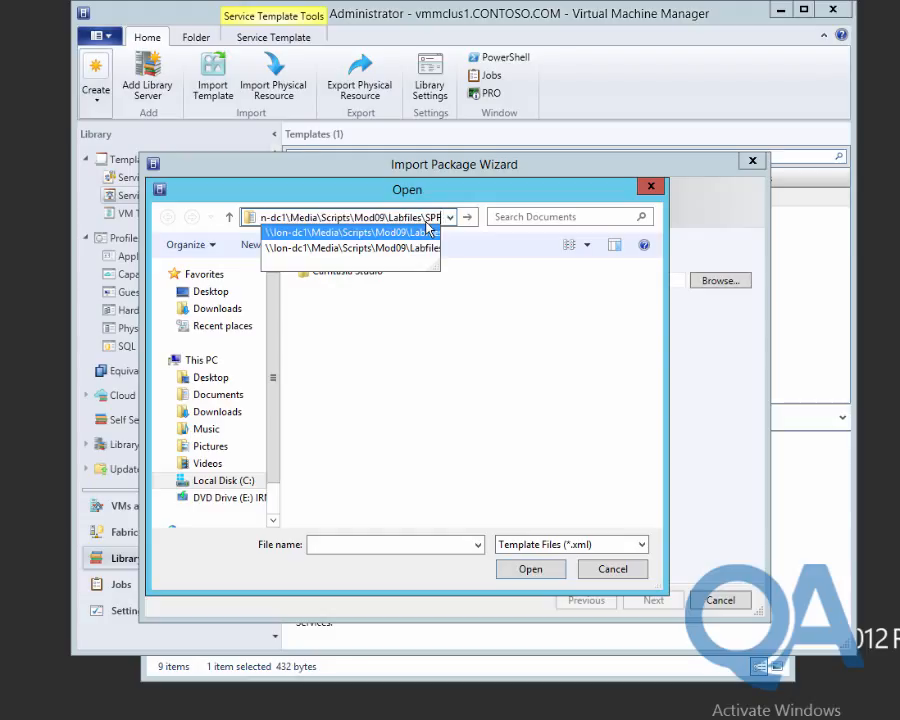
key(Return)
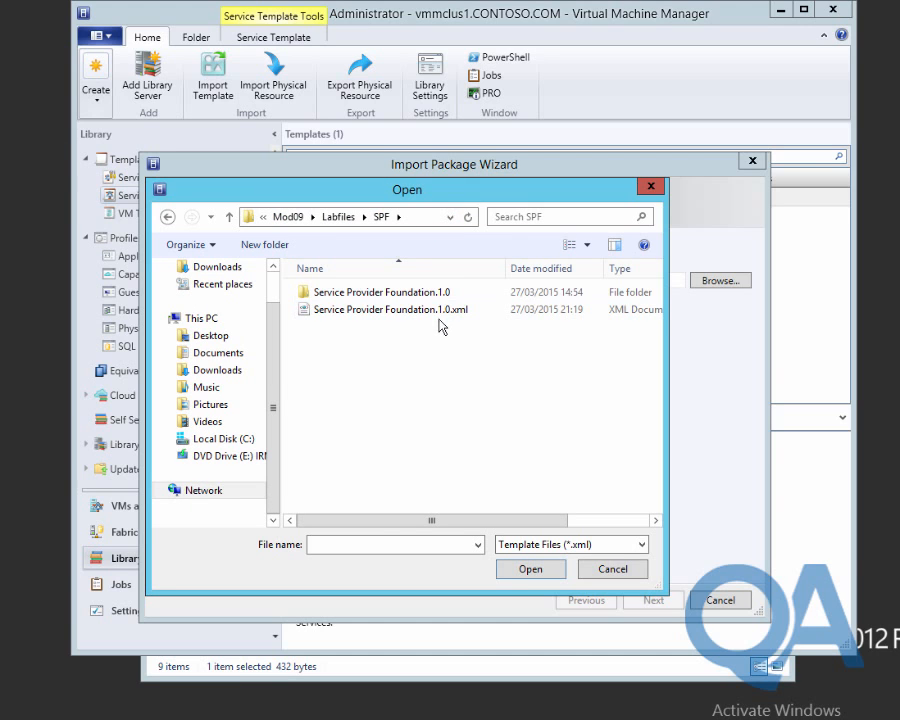
Select Service Provider Foundation.1.0.xml as the package and continue to references.
click(437, 313)
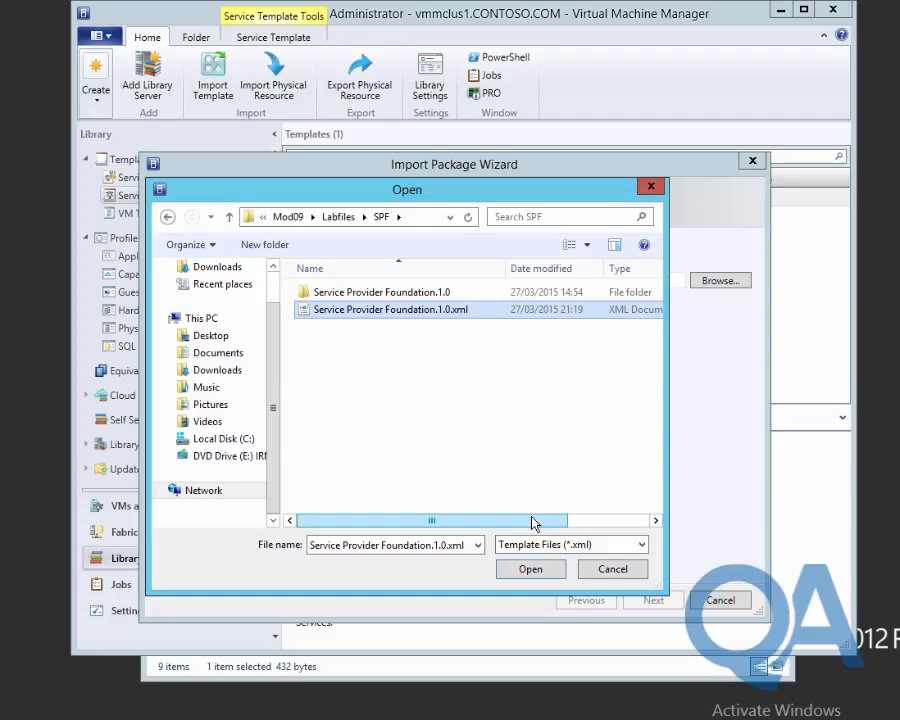
click(530, 569)
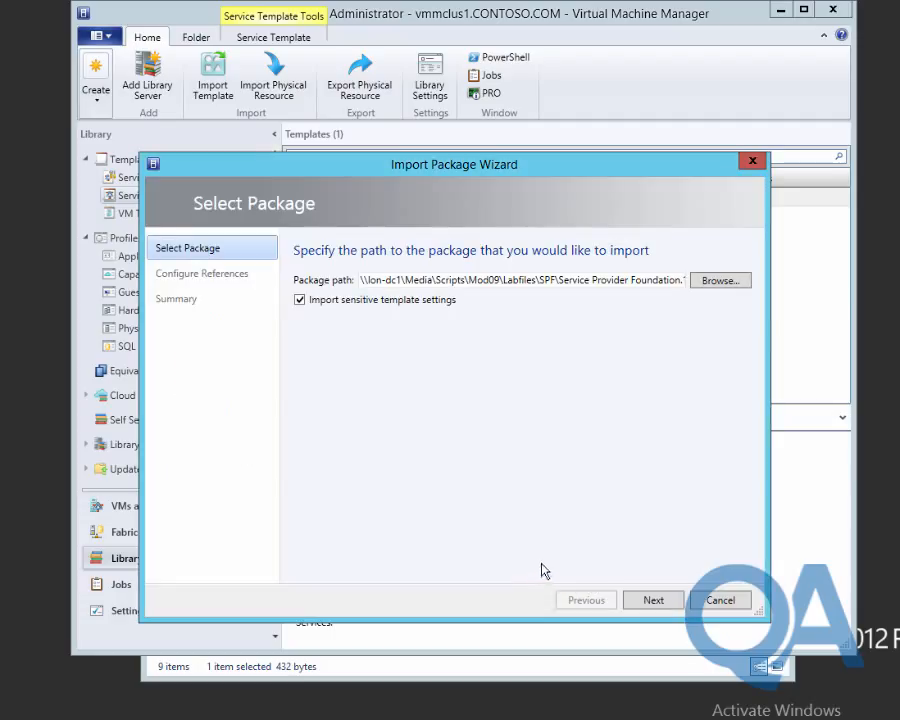
click(666, 602)
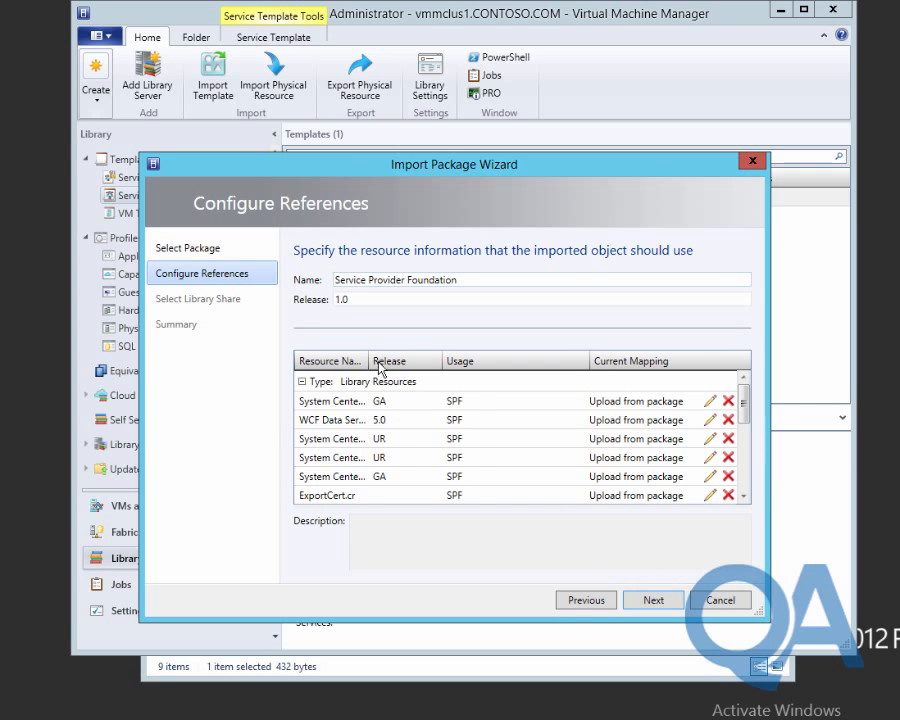
Widen the Resource Name column and map the unmapped Base14A VHD to Base14A-WS12R2.vhd.
drag(366, 362, 446, 367)
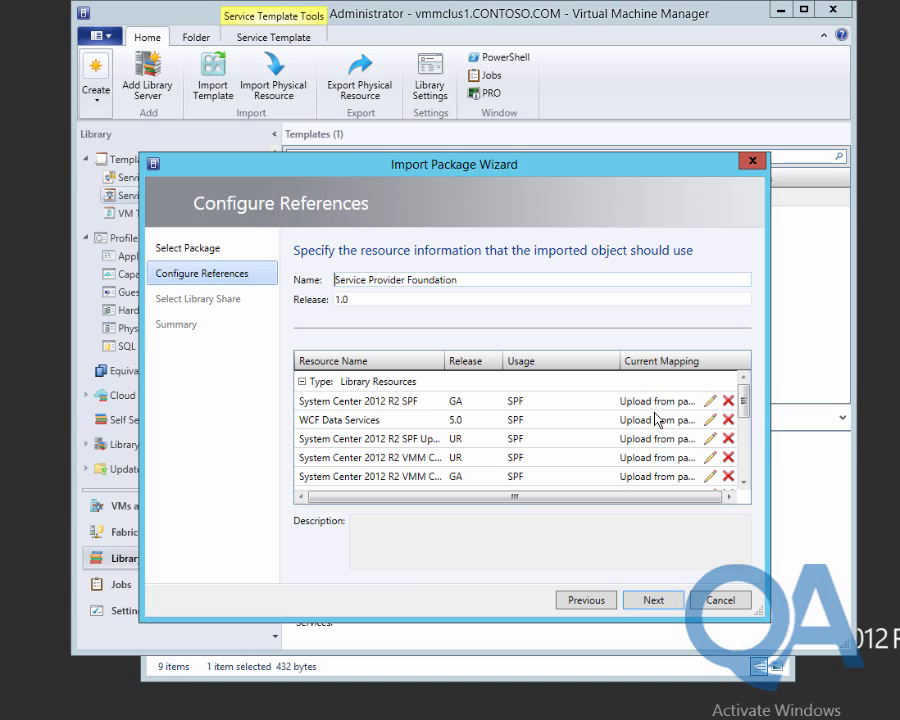
scroll(596, 458, down, 2)
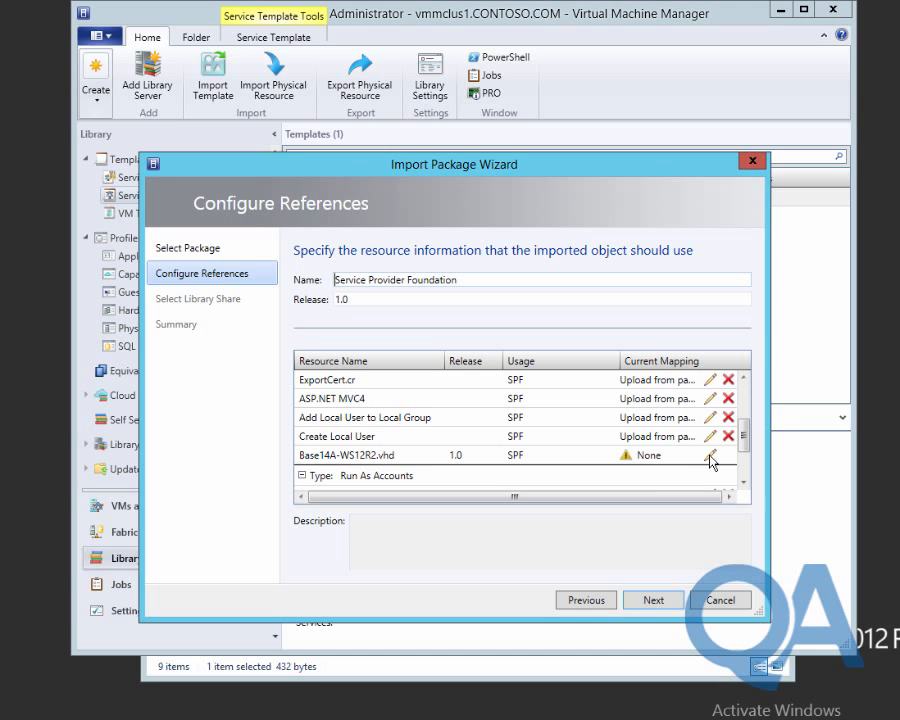
click(710, 457)
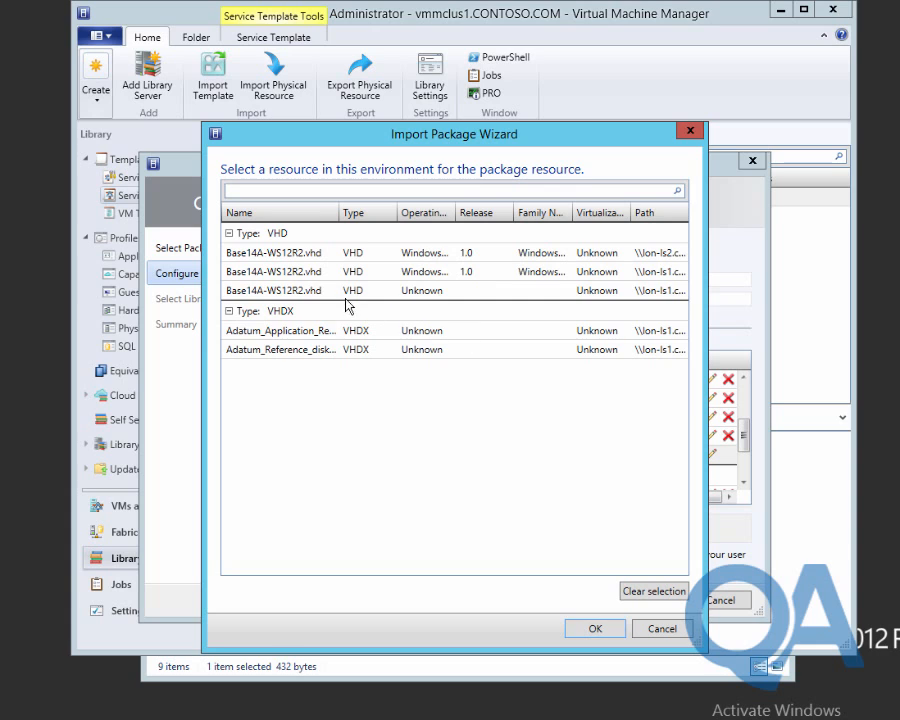
click(322, 291)
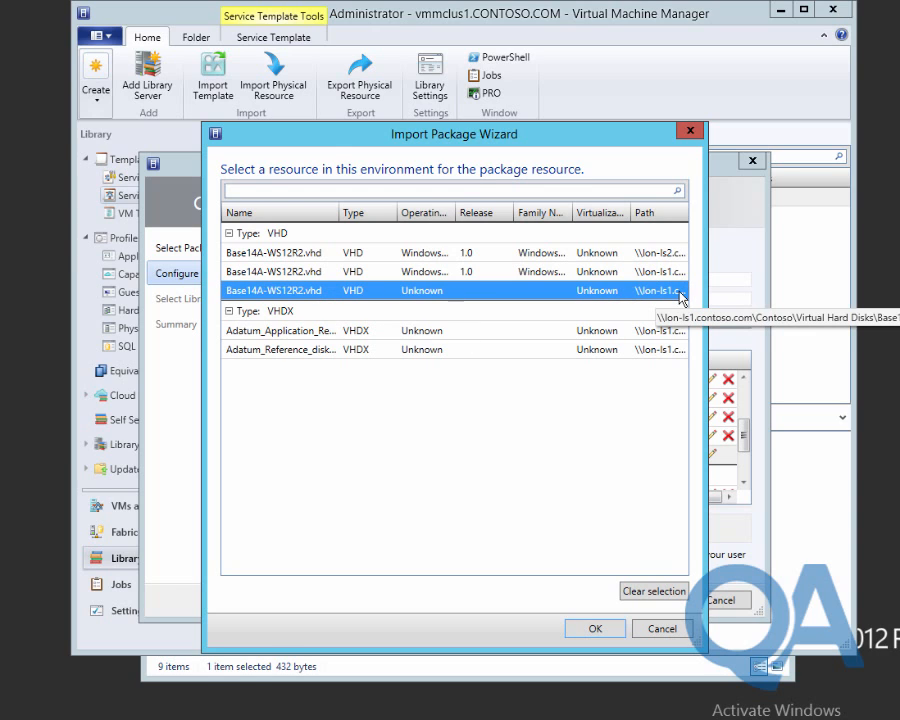
click(598, 630)
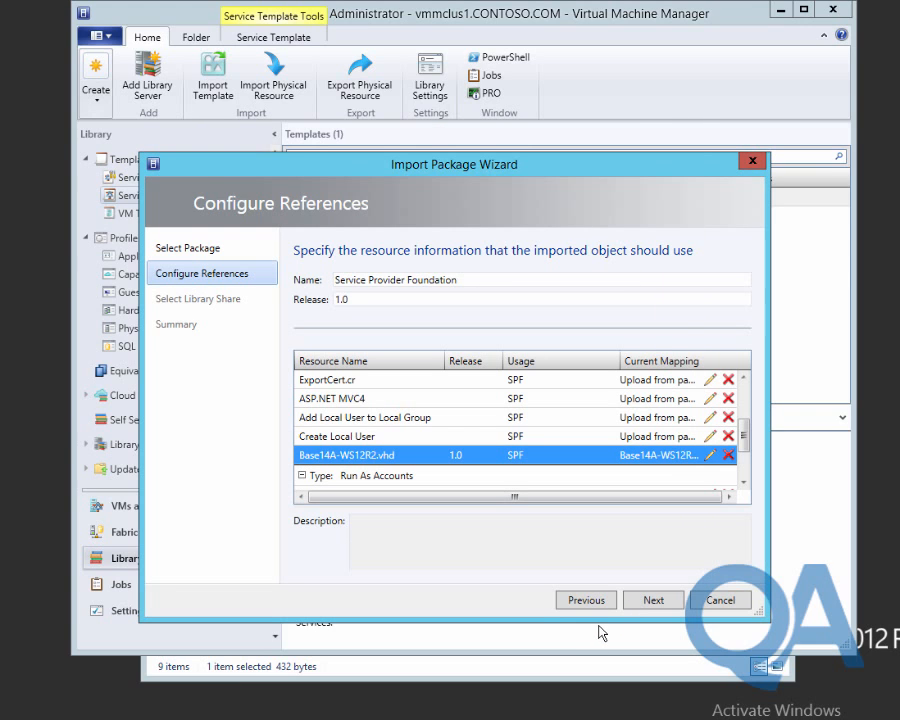
Check the remaining reference mappings and continue to Select Library Share.
click(743, 484)
click(743, 484)
click(743, 484)
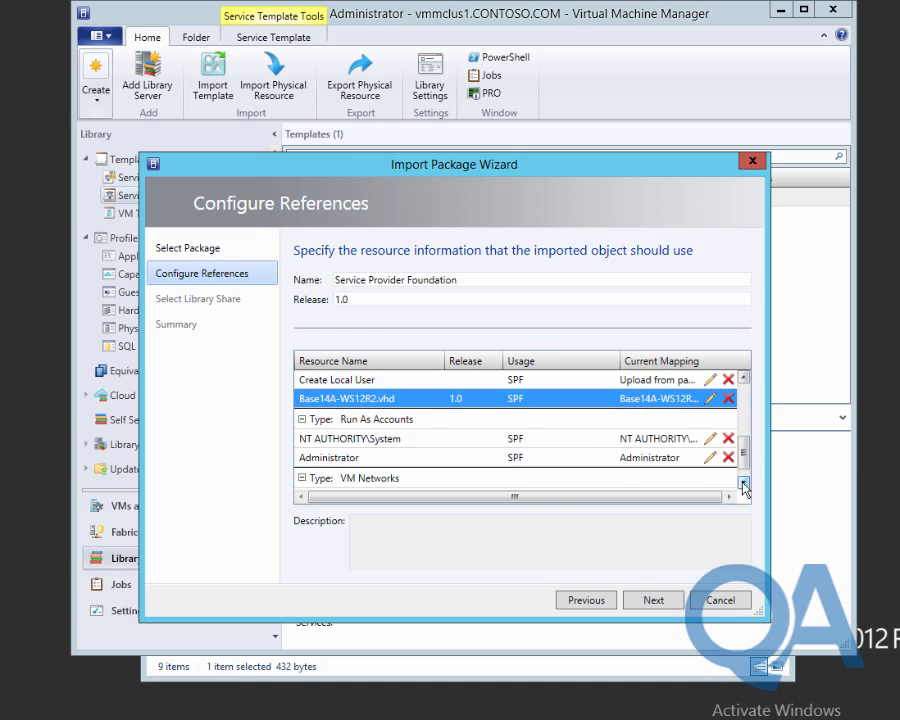
click(743, 484)
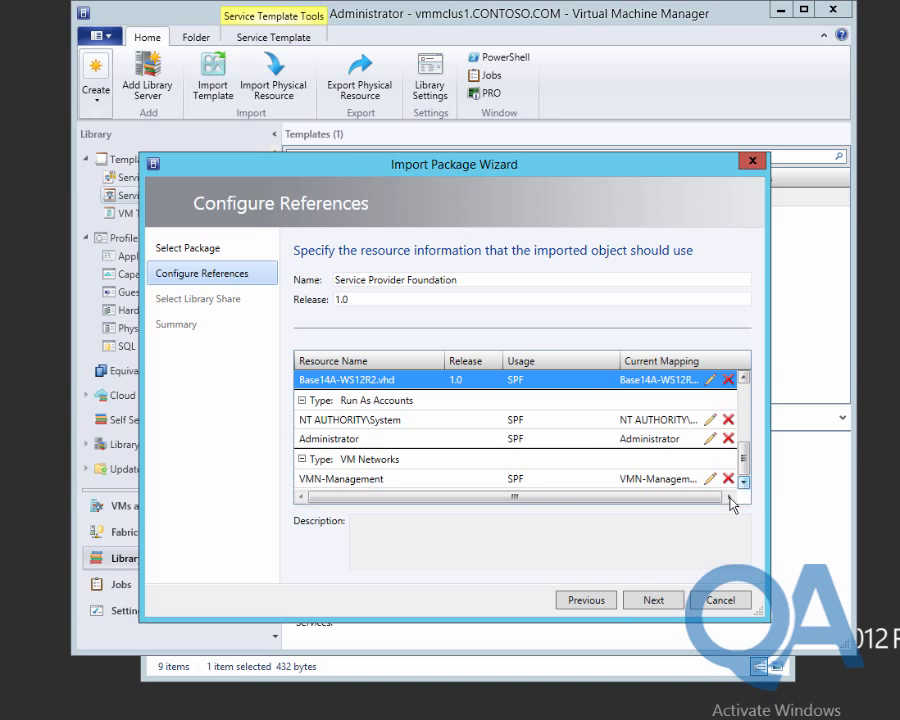
click(652, 600)
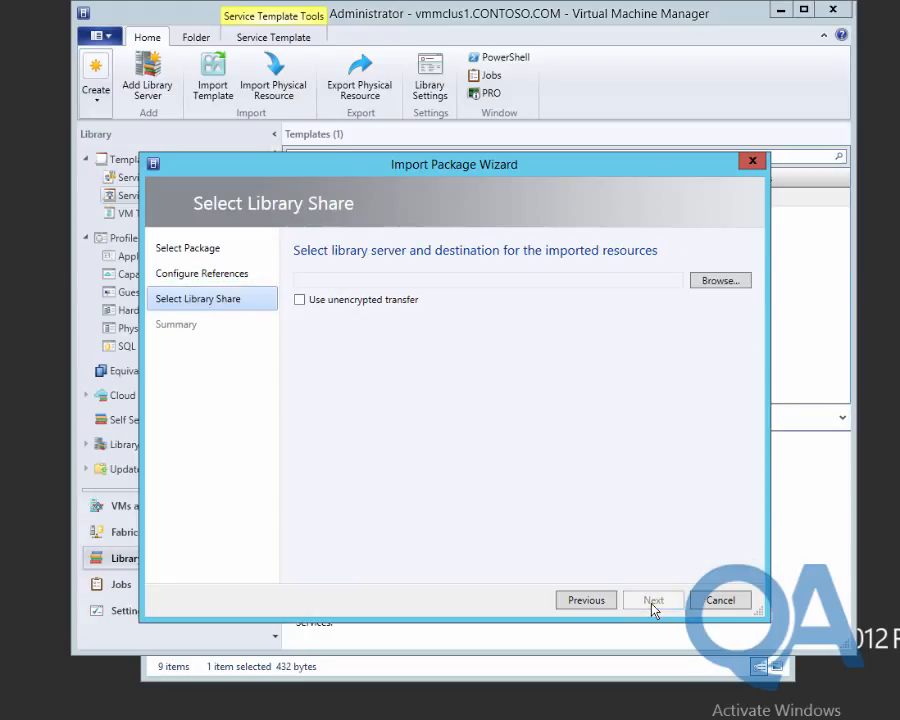
Set the destination to the Contoso share on lon-ls1 and run the import.
click(711, 284)
click(305, 289)
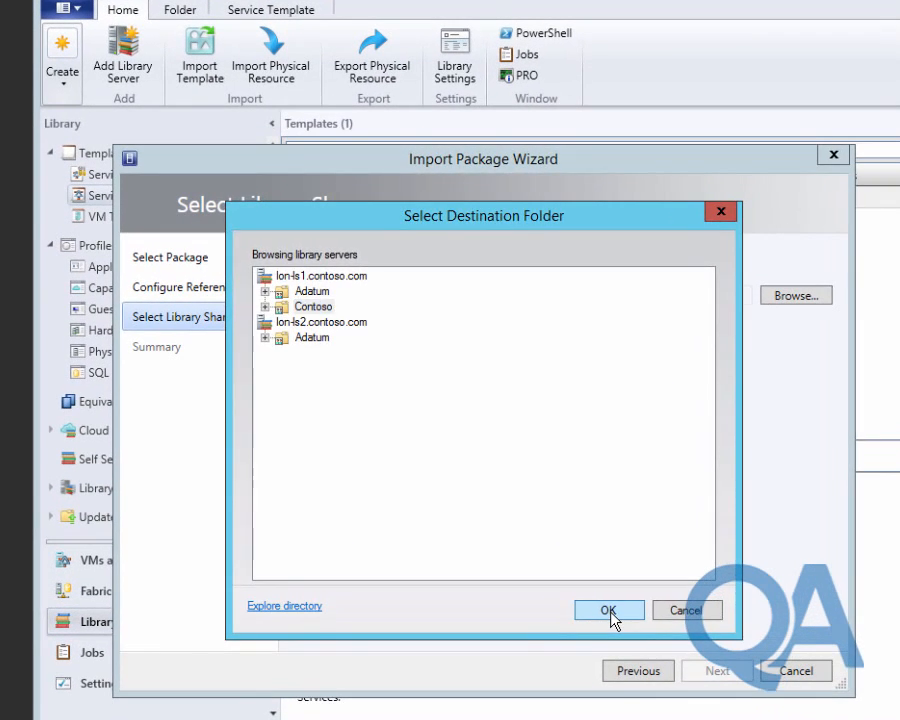
click(561, 548)
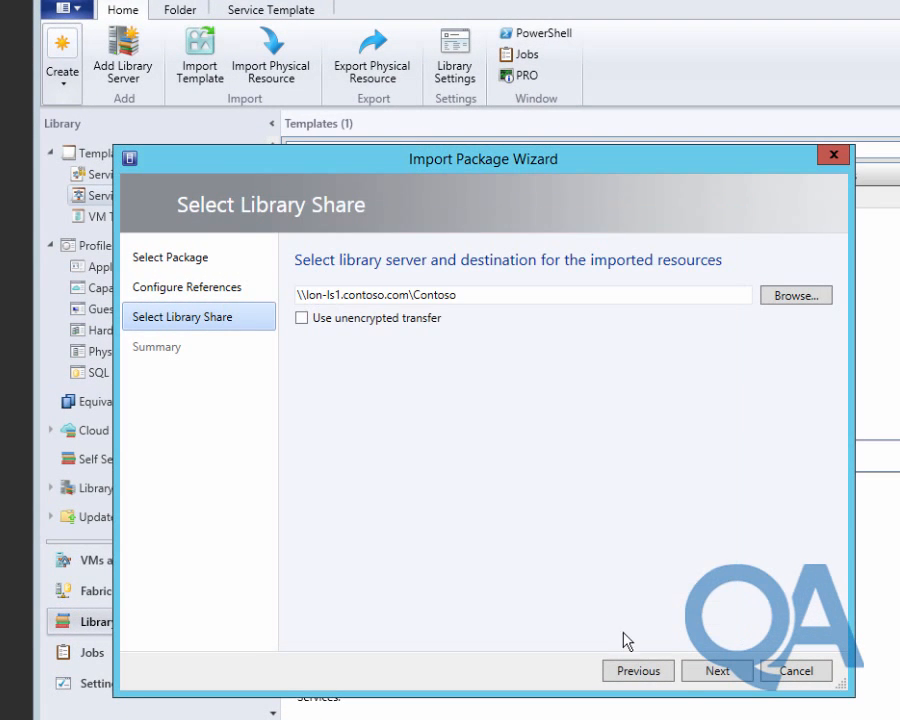
click(711, 675)
click(713, 673)
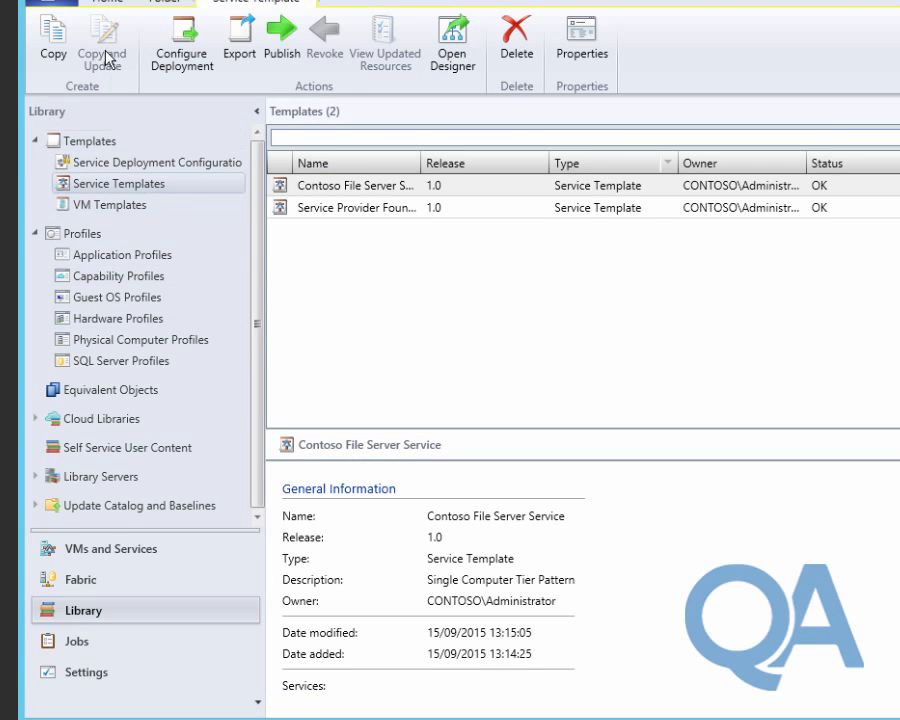
Start a new template import using WAP\Windows Azure Pack.1.0.xml from the Labfiles folder.
click(112, 8)
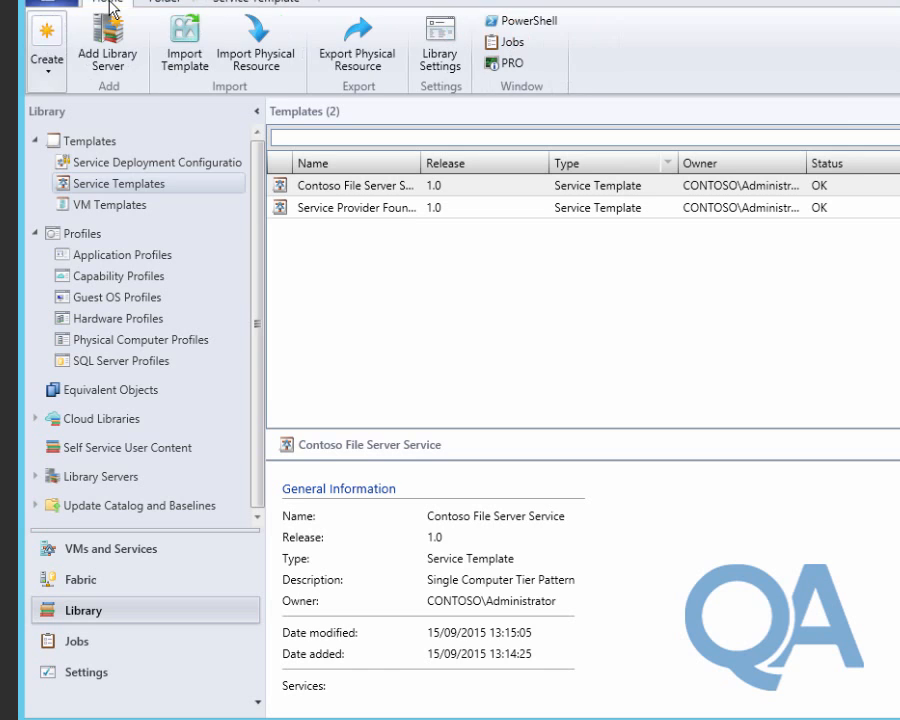
click(178, 56)
click(786, 285)
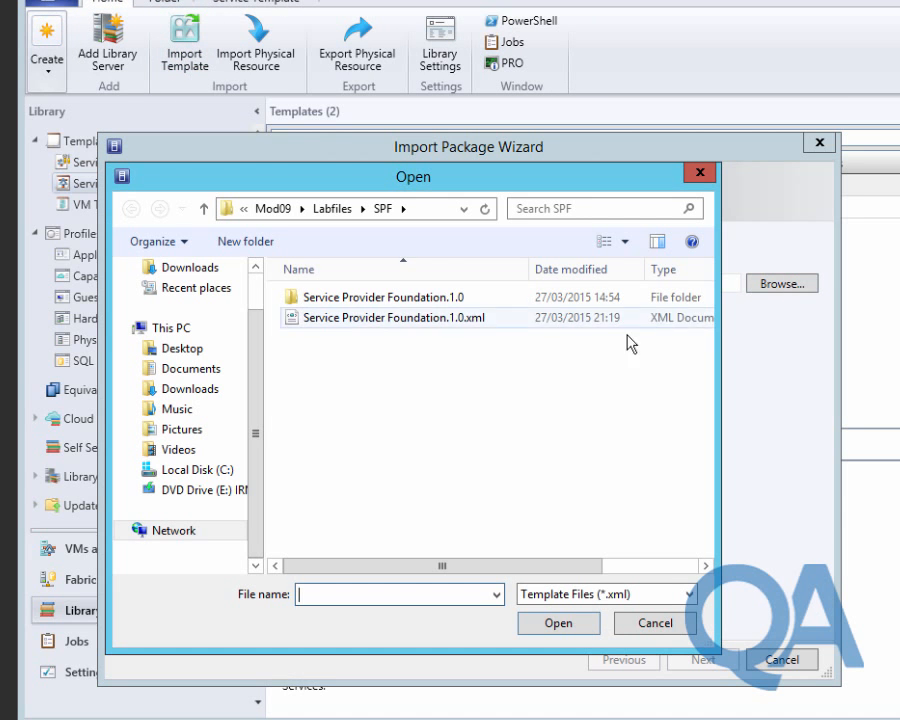
click(345, 218)
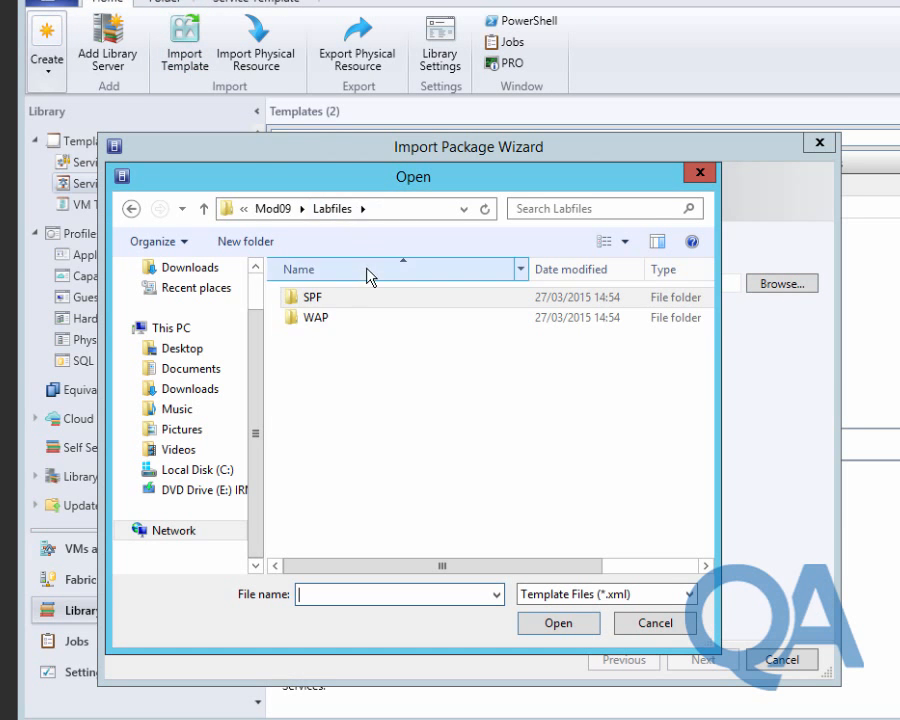
double_click(345, 318)
click(407, 318)
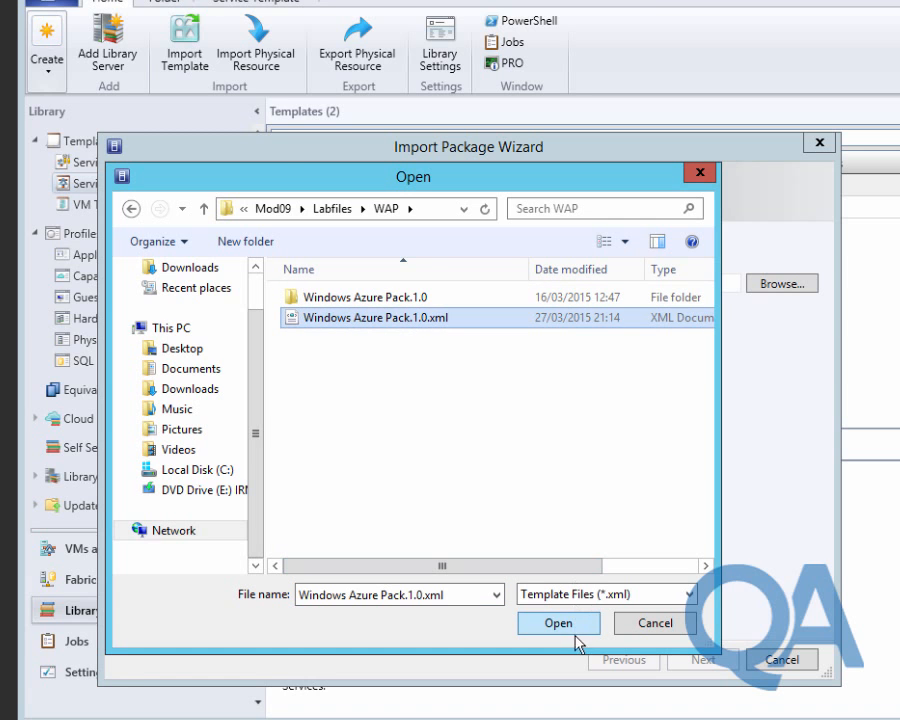
click(572, 627)
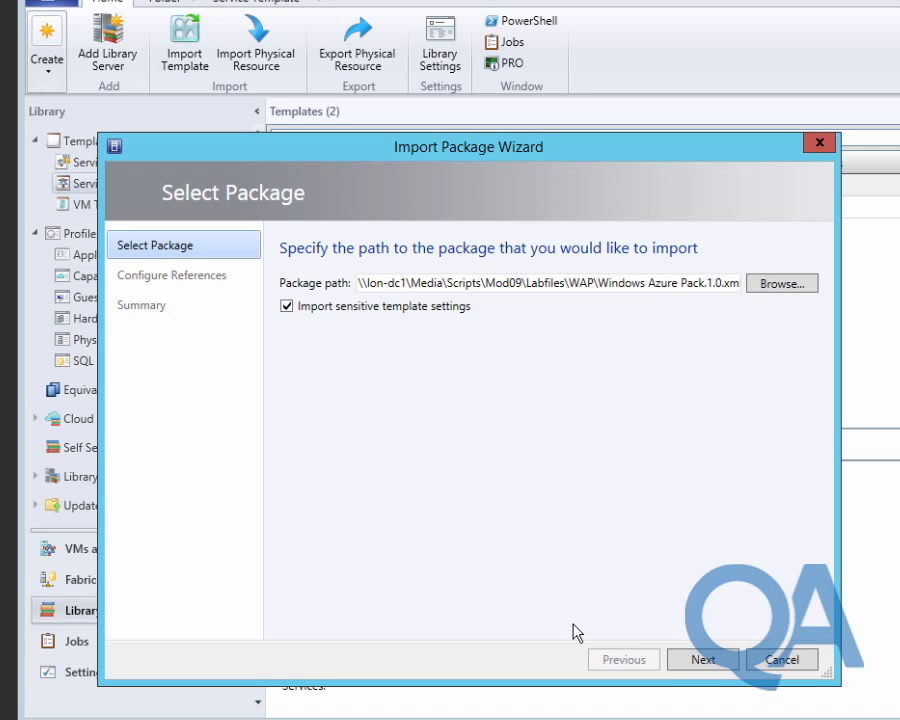
click(700, 660)
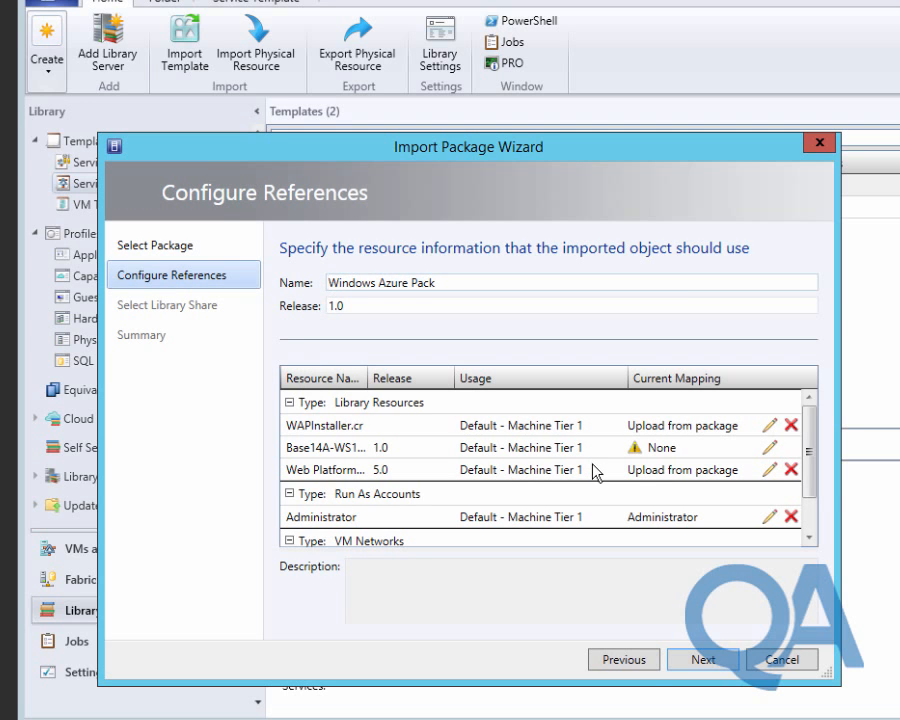
Map the unmapped Base14A disk reference to Base14A-WS12R2.vhd.
click(768, 450)
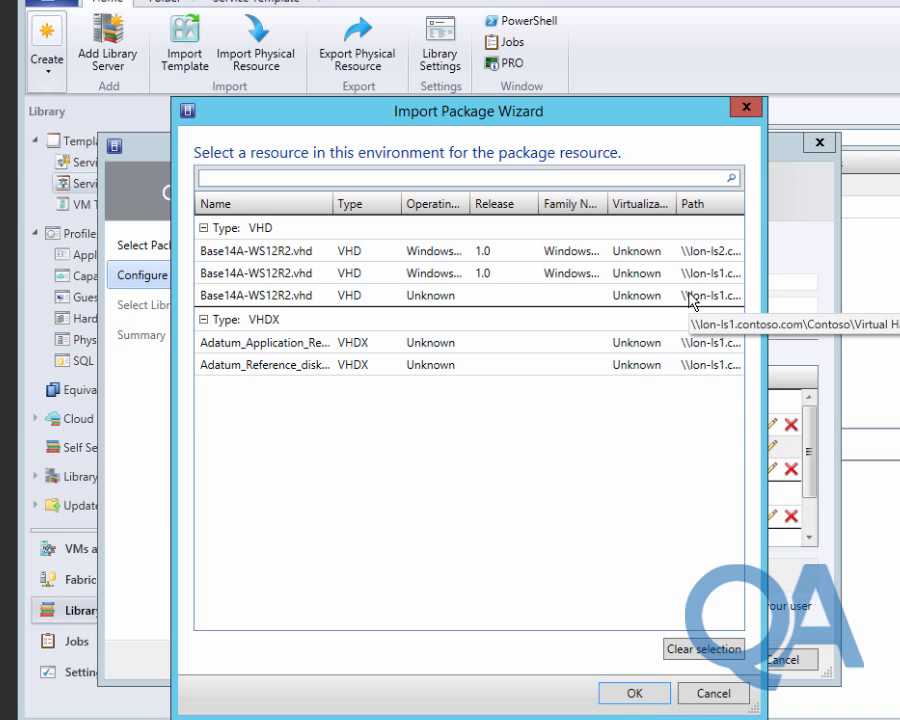
click(640, 693)
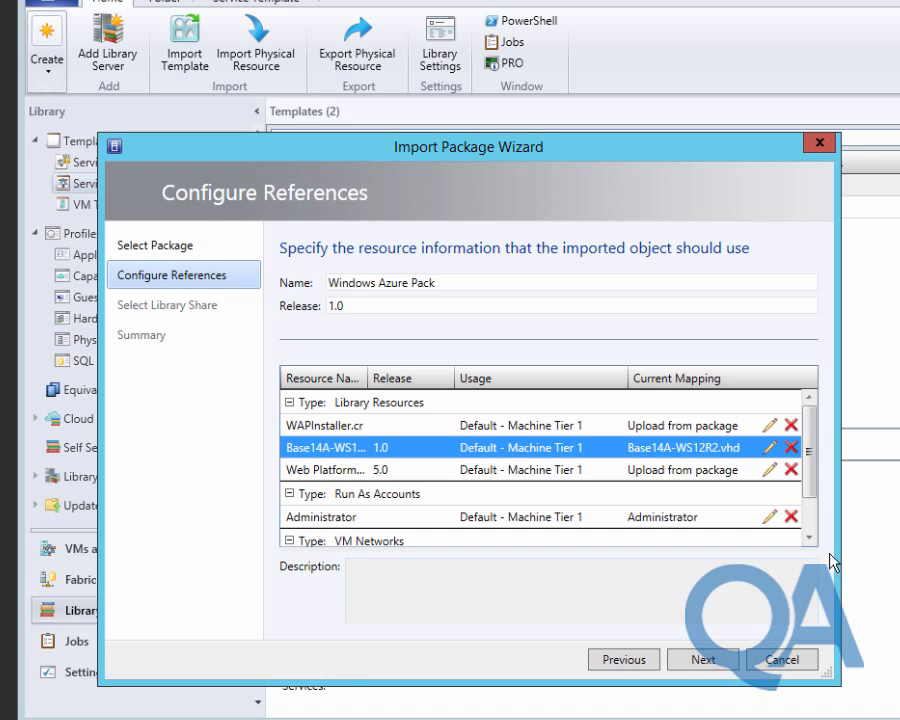
scroll(810, 538, down, 3)
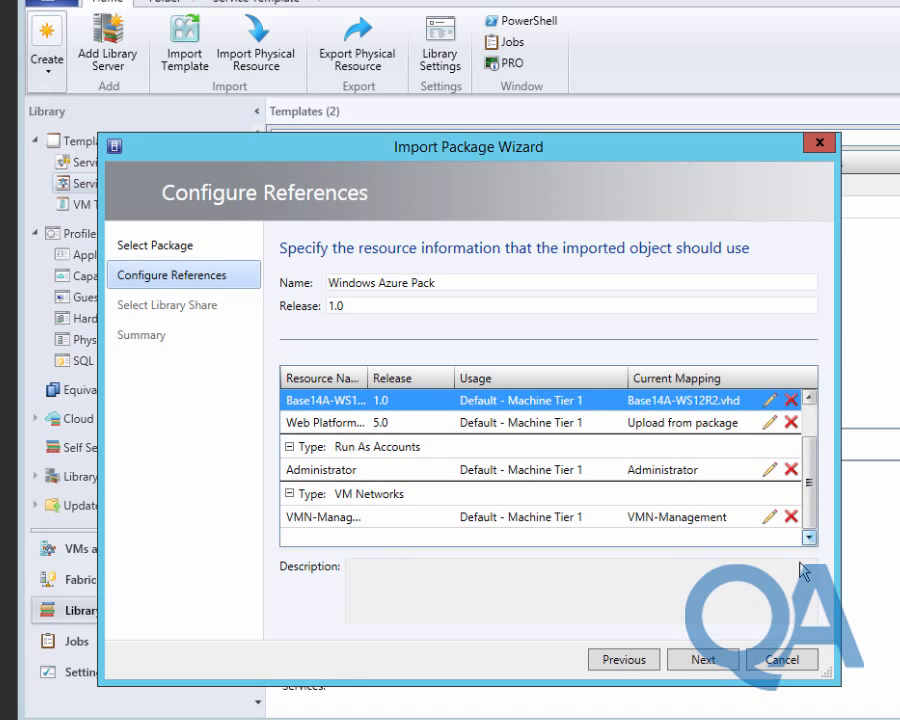
Choose the Contoso share on lon-ls1 as destination and import the Windows Azure Pack package.
click(701, 660)
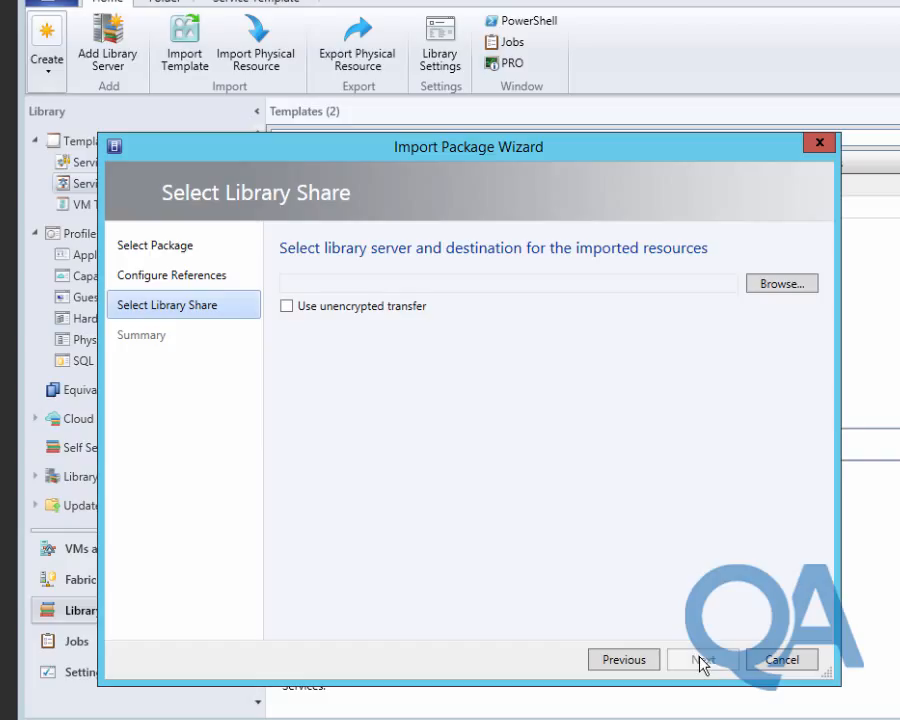
click(776, 287)
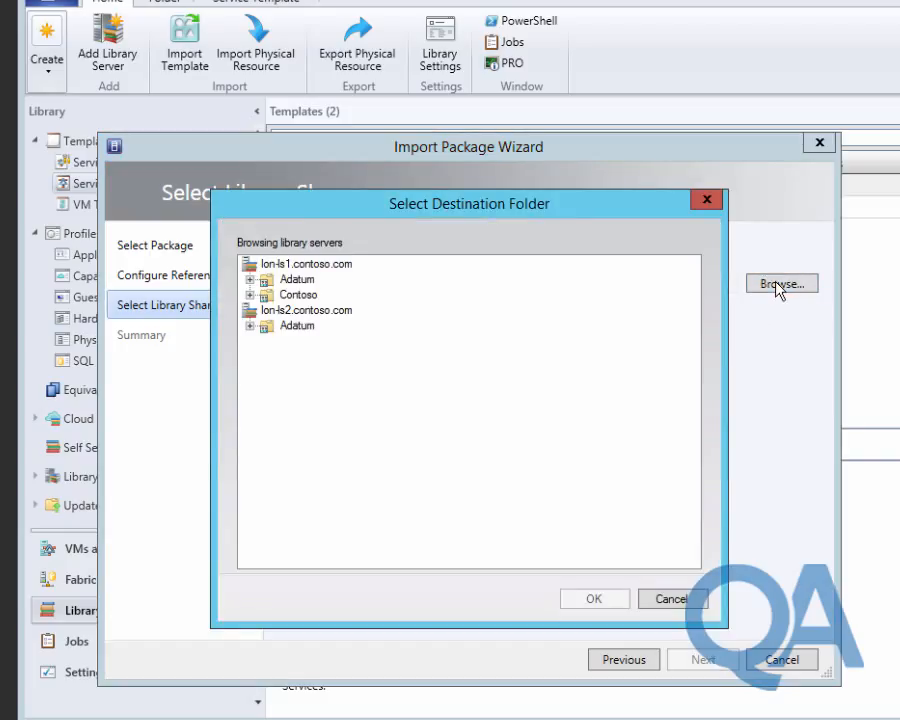
click(298, 295)
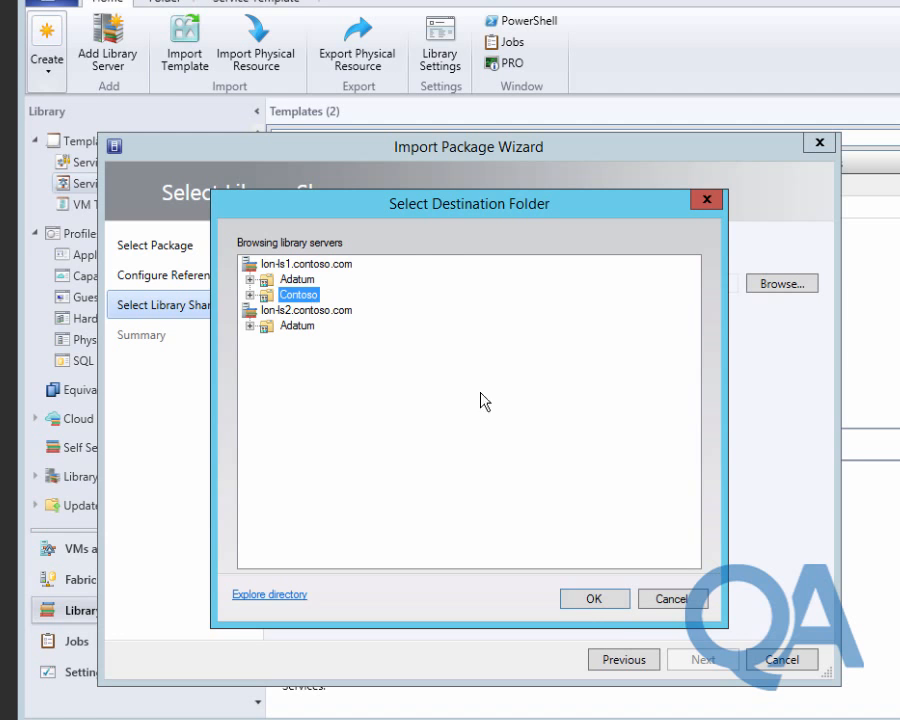
click(596, 601)
click(703, 660)
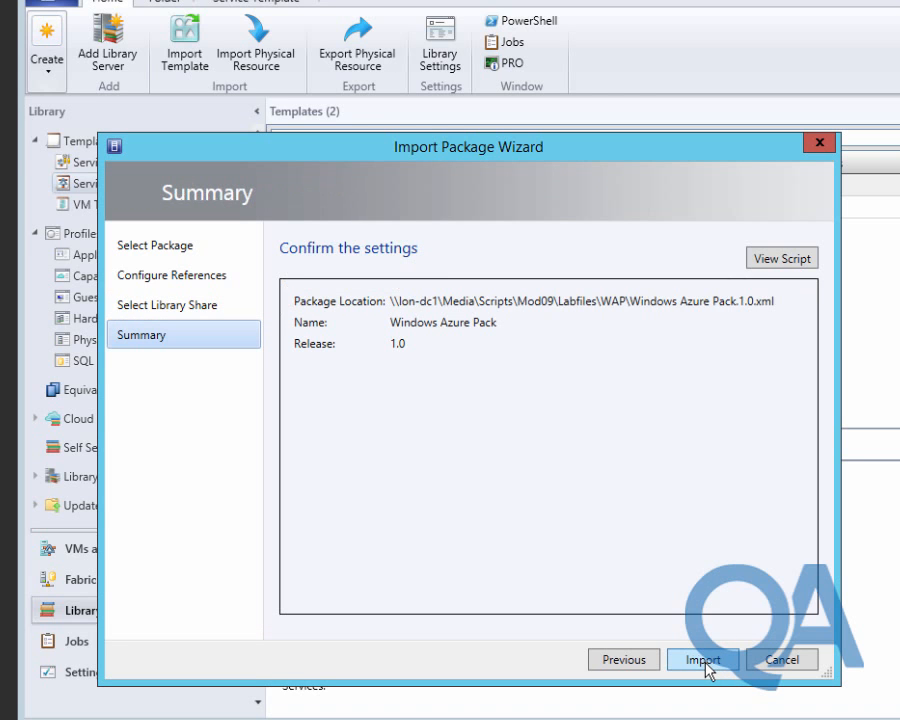
click(703, 660)
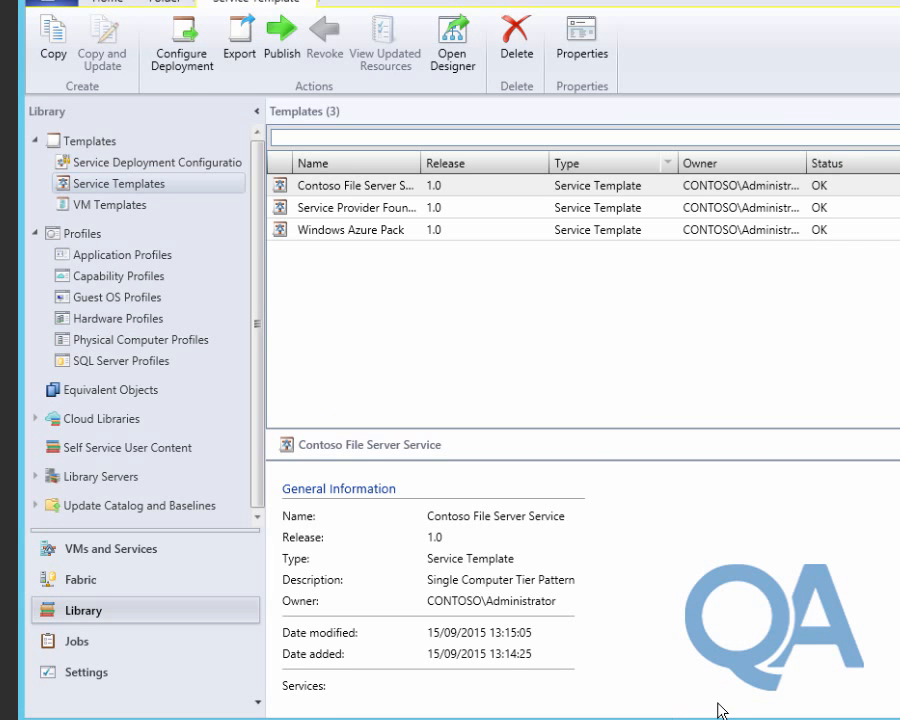
Lower LON-CLUS1's cluster reserve from 1 to 0 nodes, then return to the Library workspace.
click(90, 552)
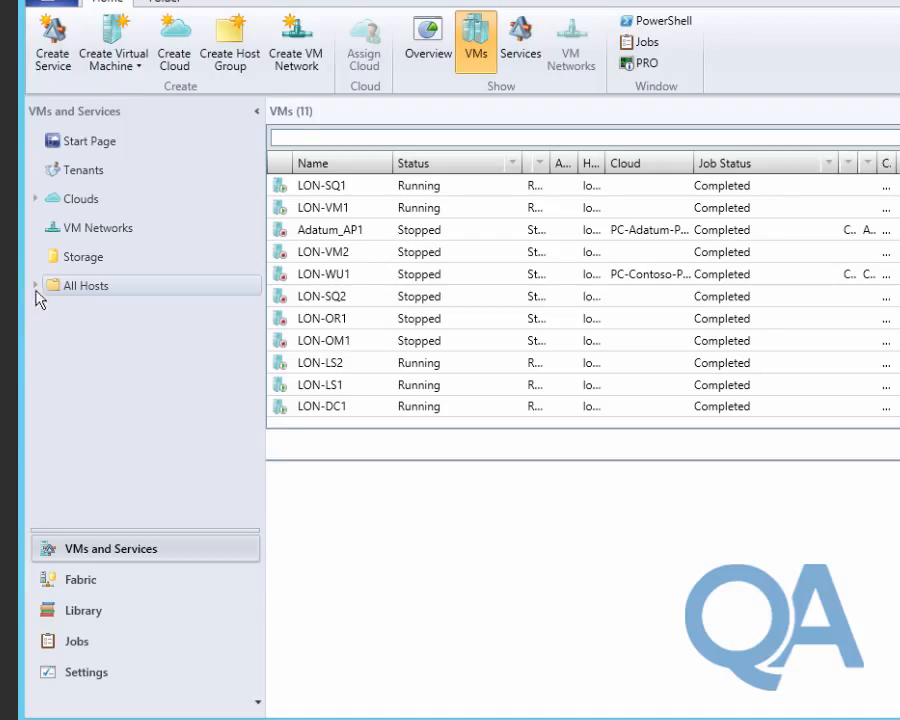
click(68, 577)
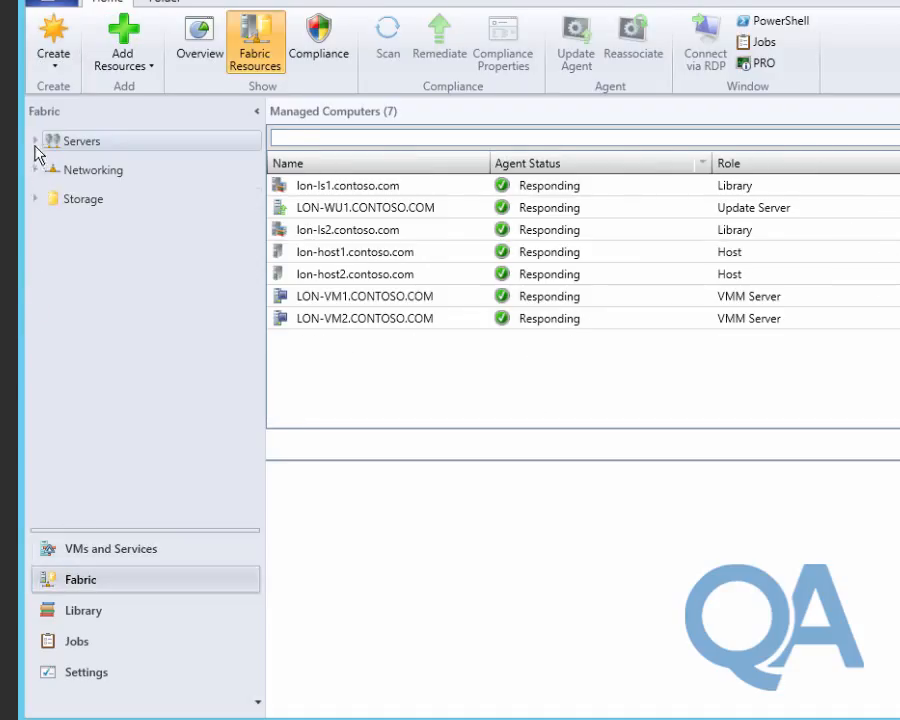
click(35, 141)
click(44, 162)
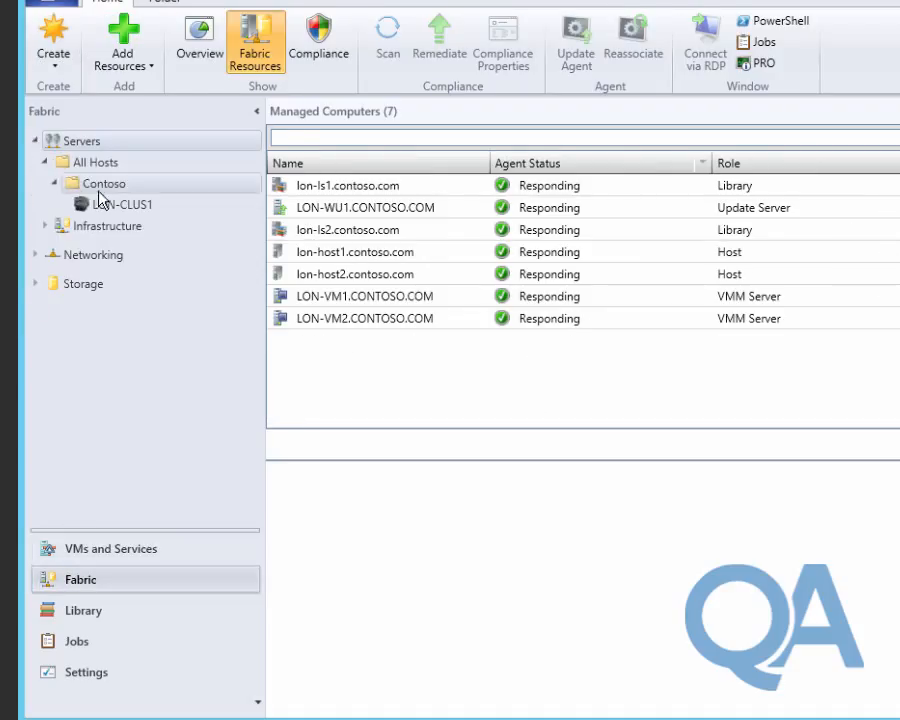
click(86, 208)
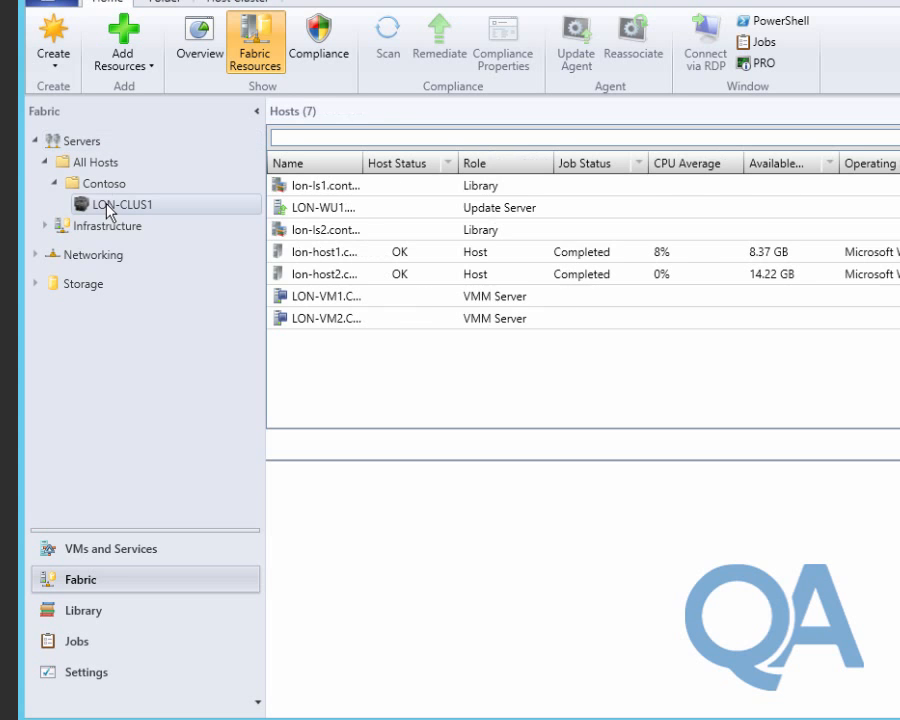
right_click(106, 205)
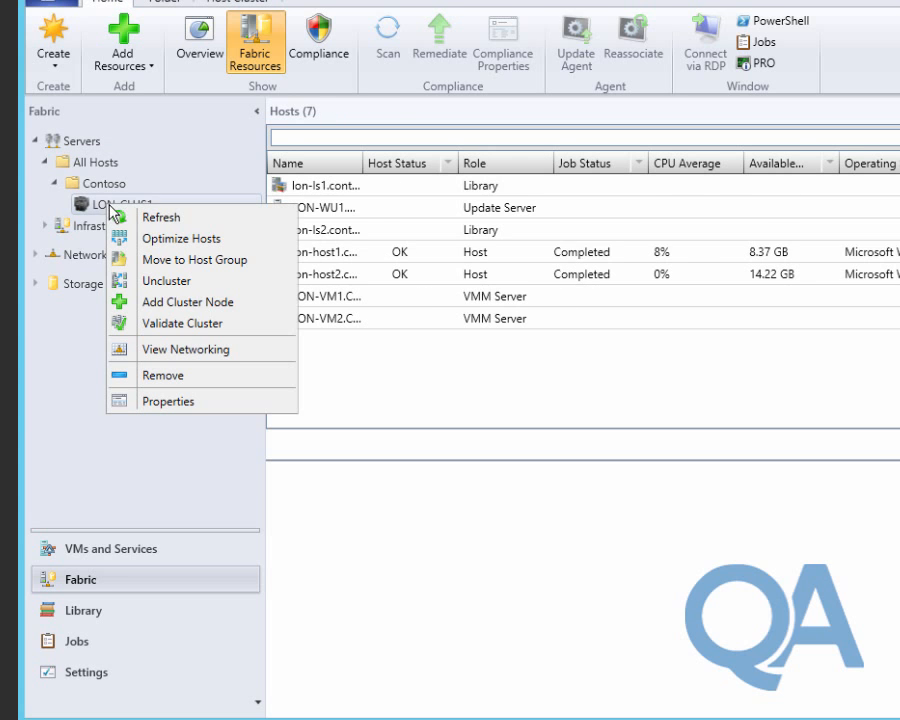
click(170, 403)
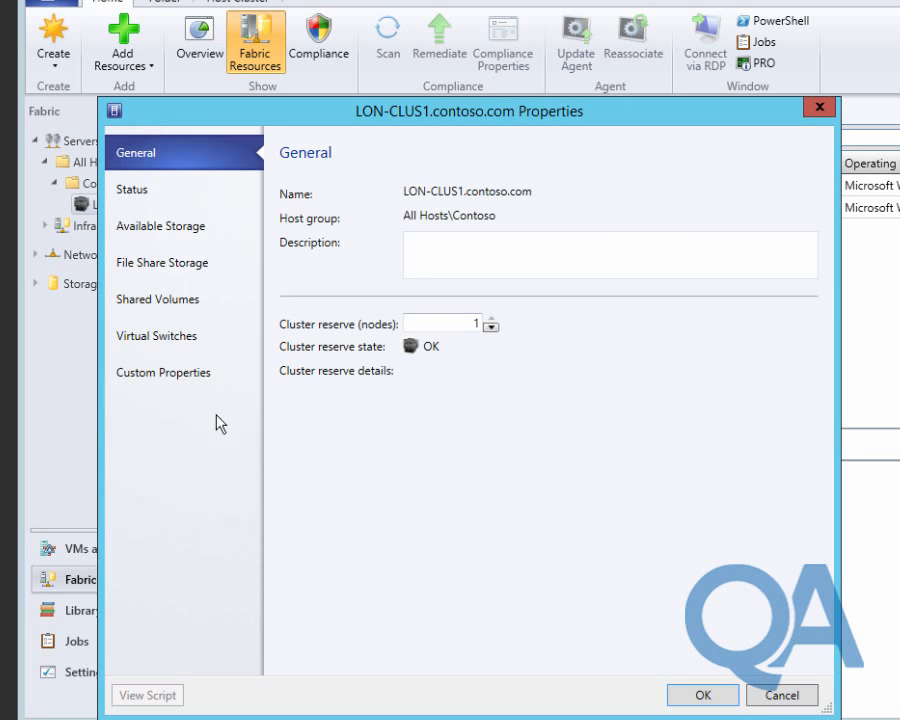
click(491, 328)
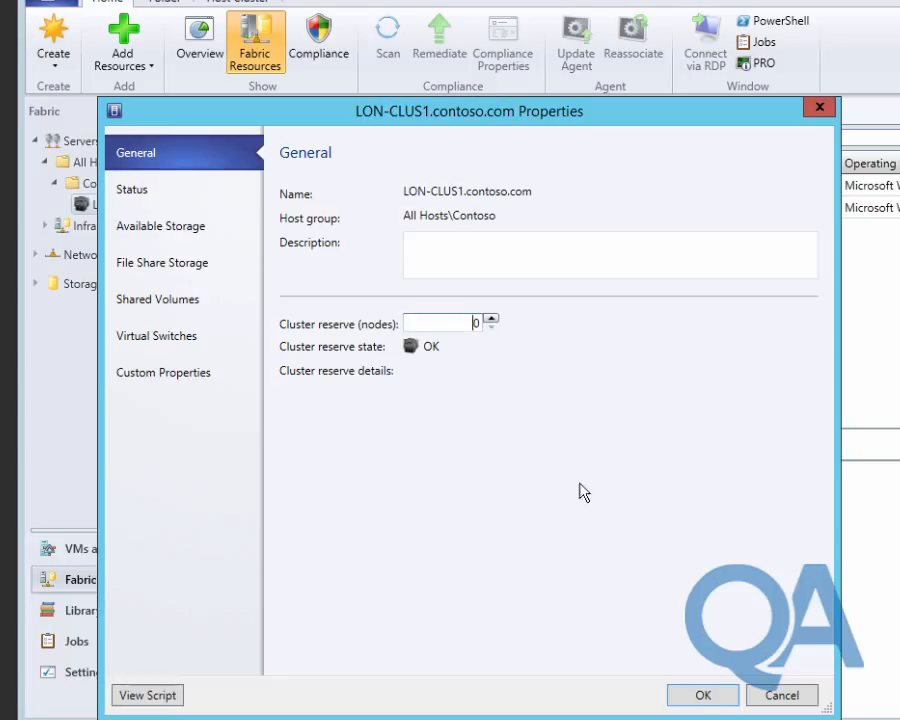
click(700, 697)
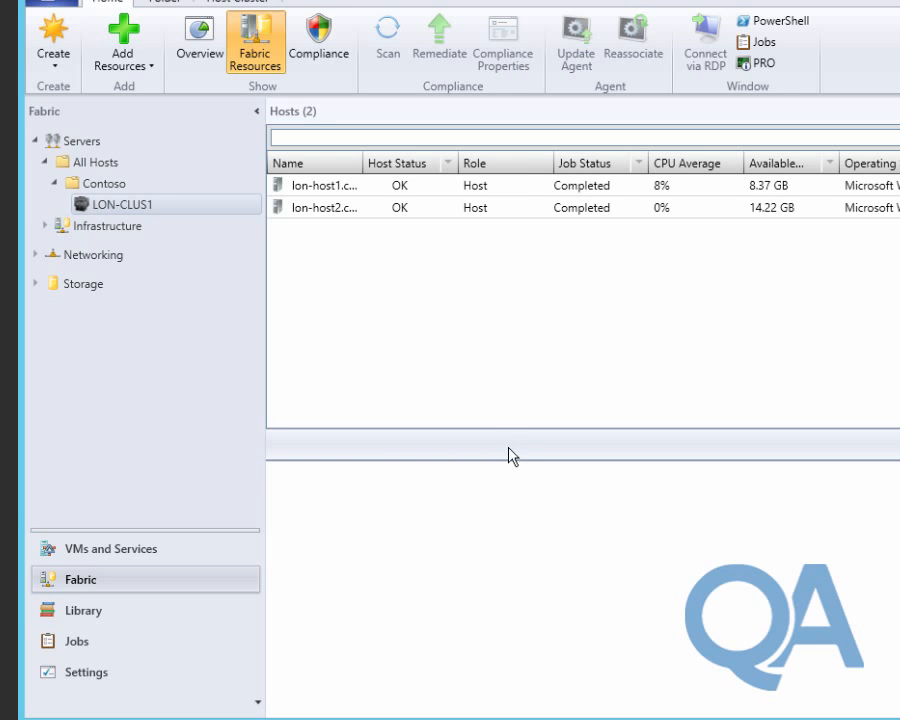
click(112, 612)
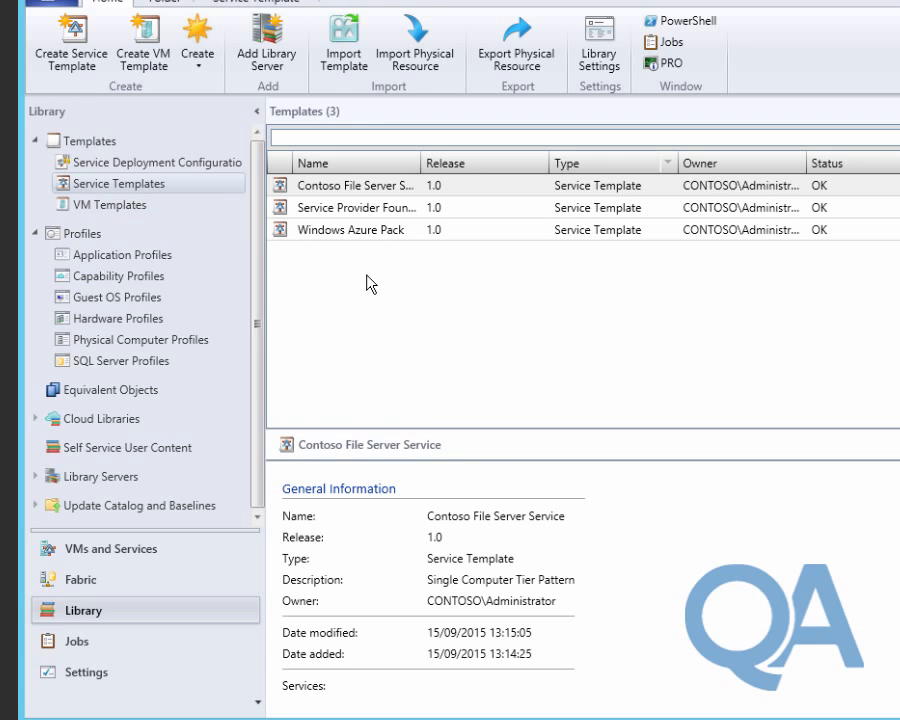
Configure a 'Service Provider Foundation' deployment of the SPF template targeting the PC-Contoso-Production cloud.
click(356, 208)
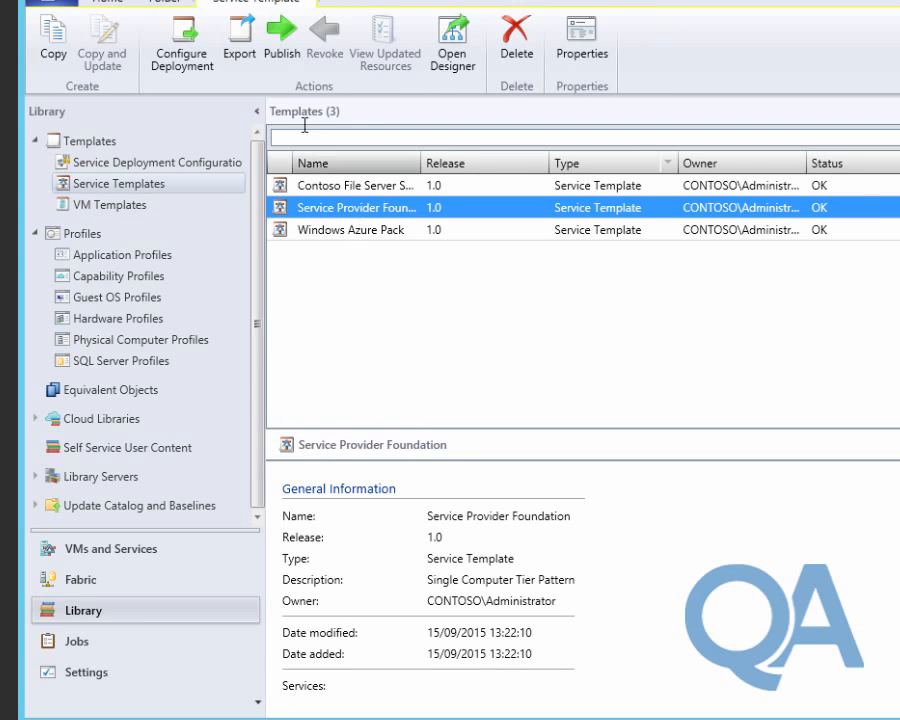
click(181, 52)
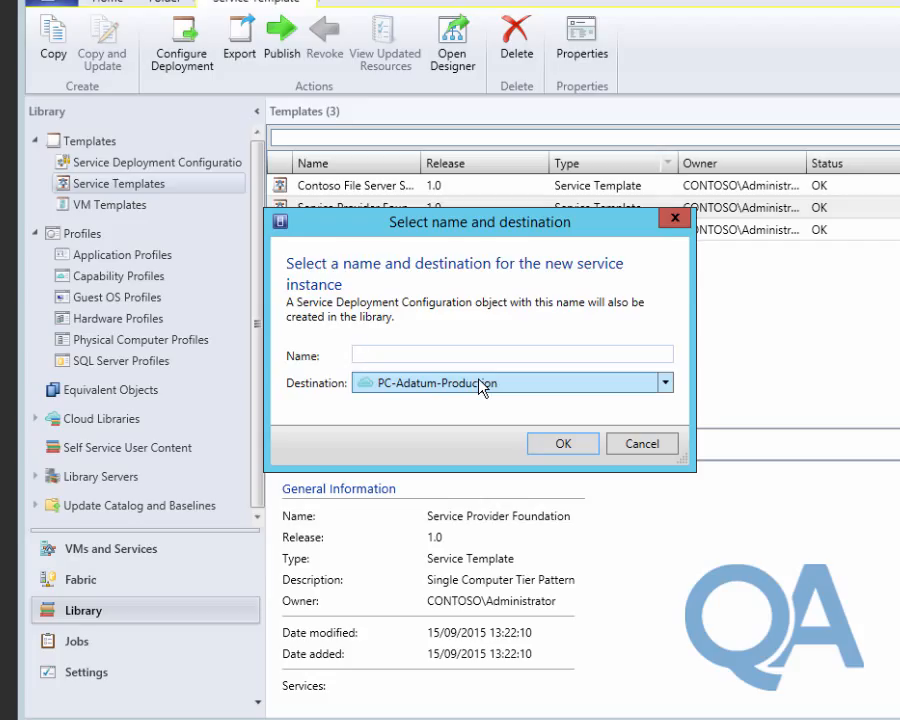
text(Service Provider )
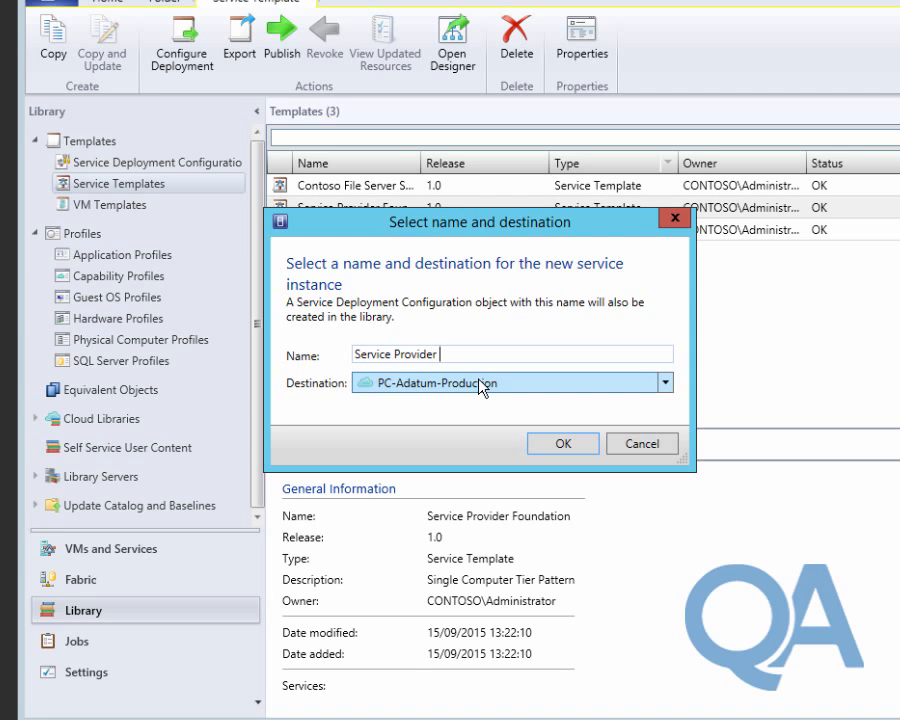
text(Foundation)
click(470, 385)
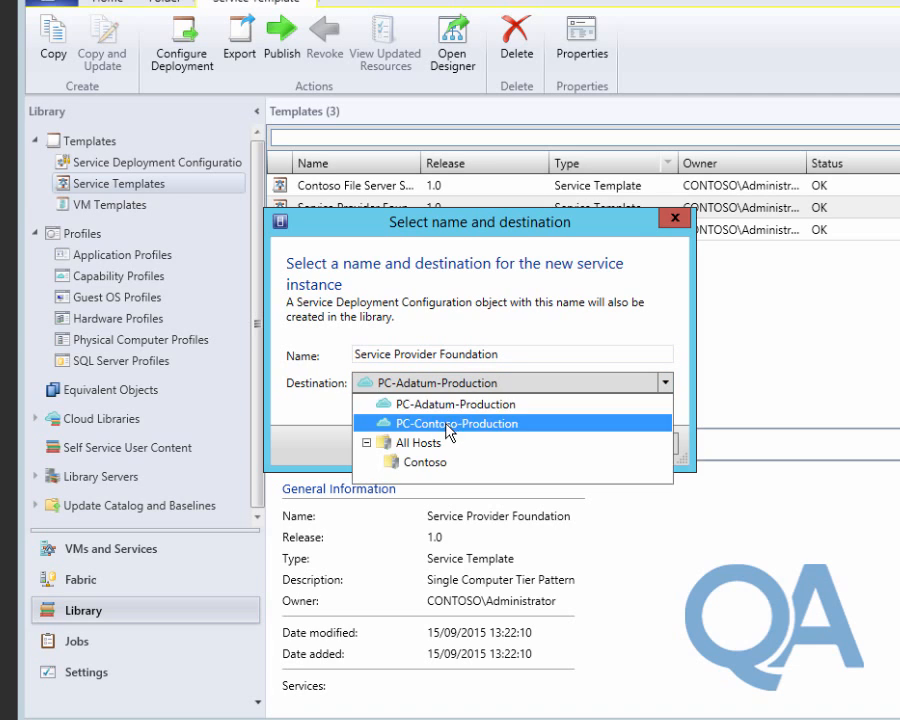
click(446, 424)
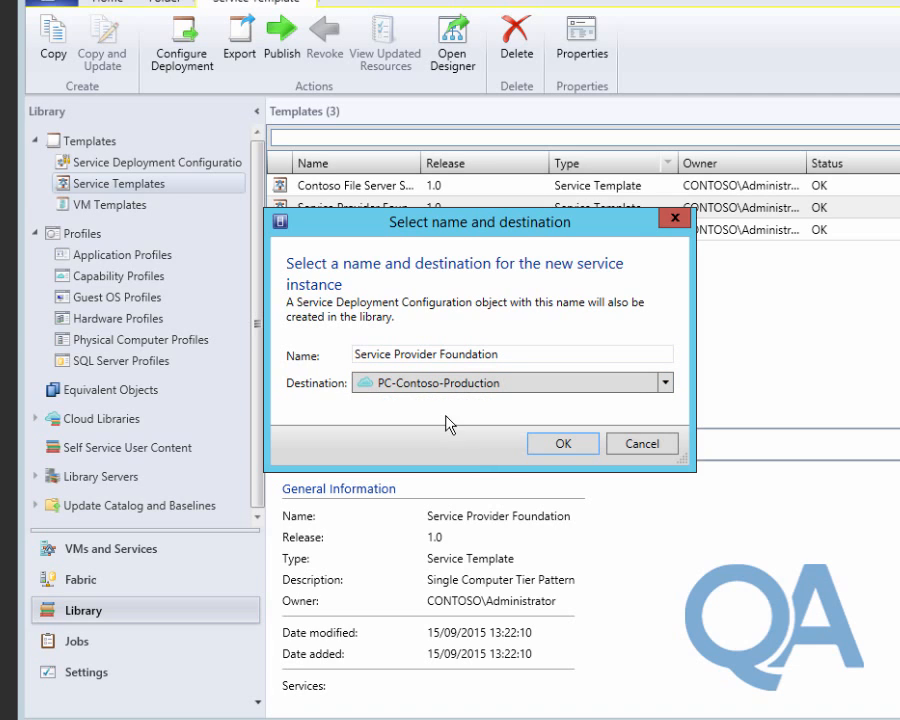
click(563, 444)
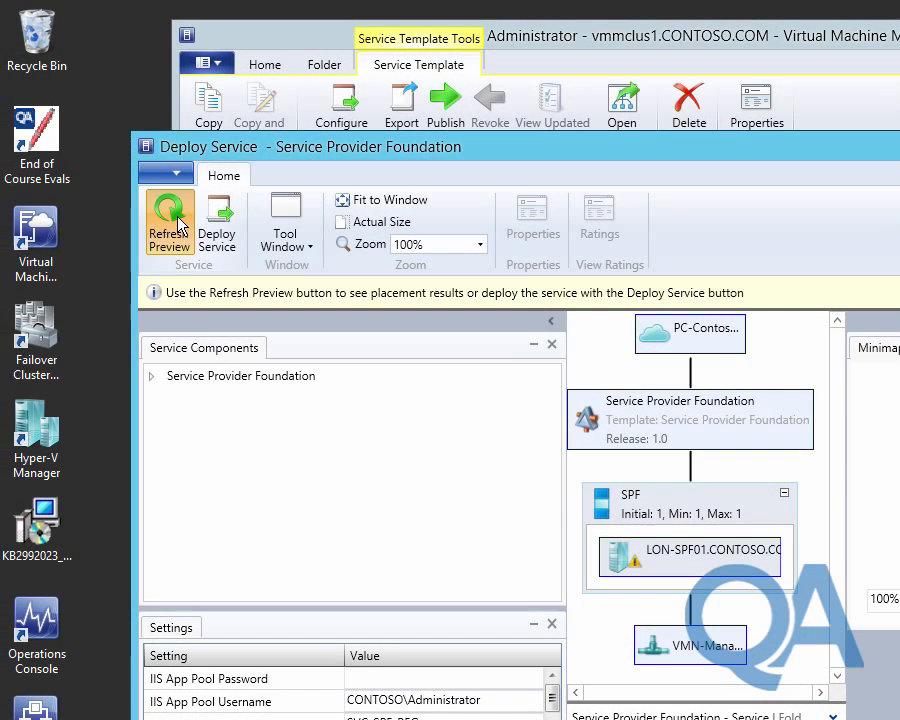
Compute placement, then enter the IIS App Pool and Local SPF User passwords.
click(178, 221)
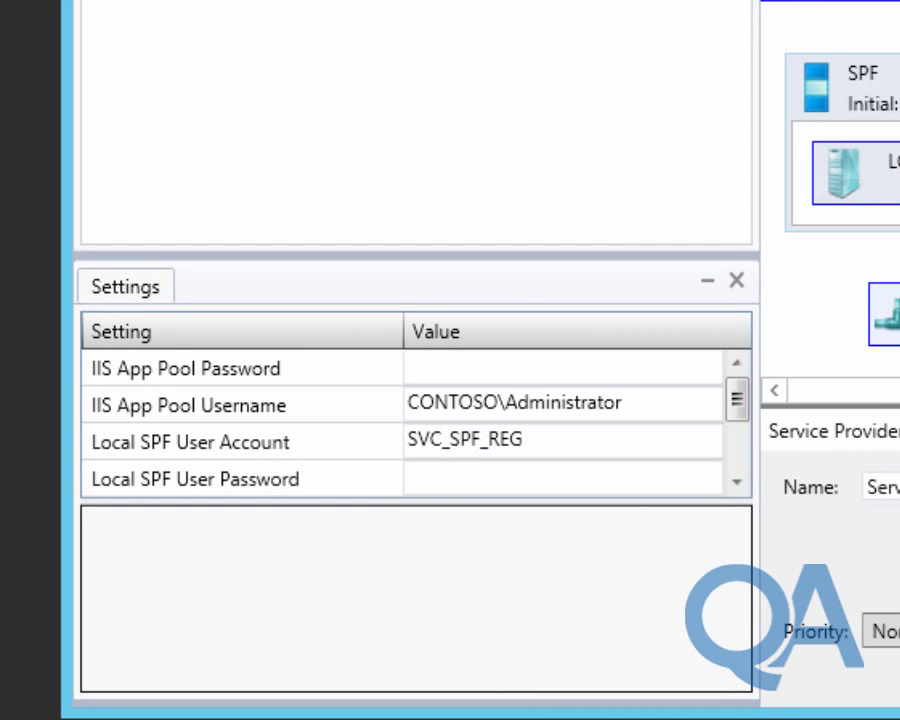
click(550, 374)
text(Pa$$w0rd)
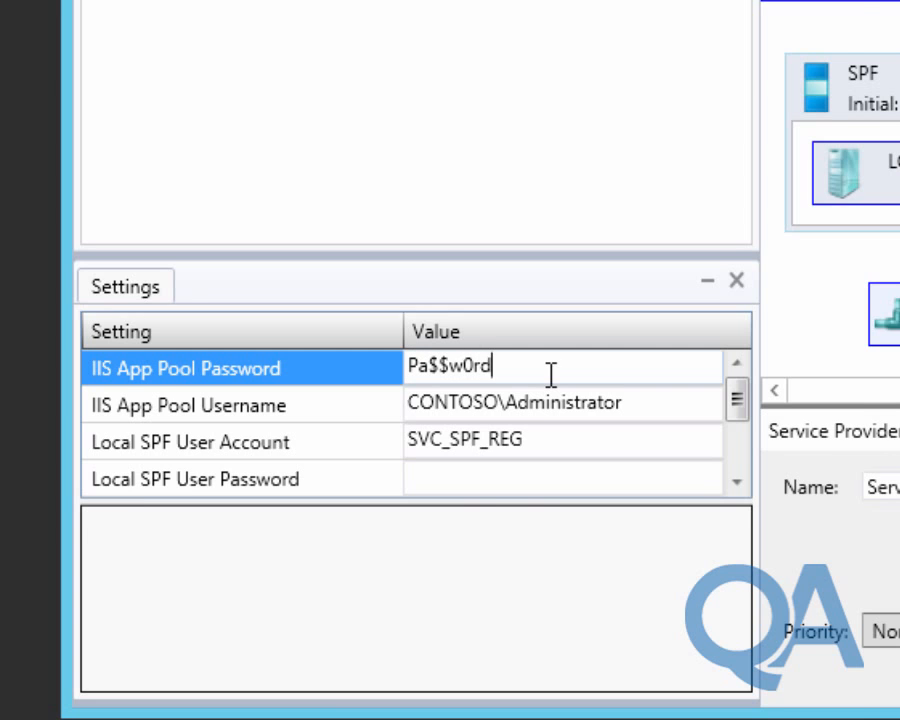
key(Tab)
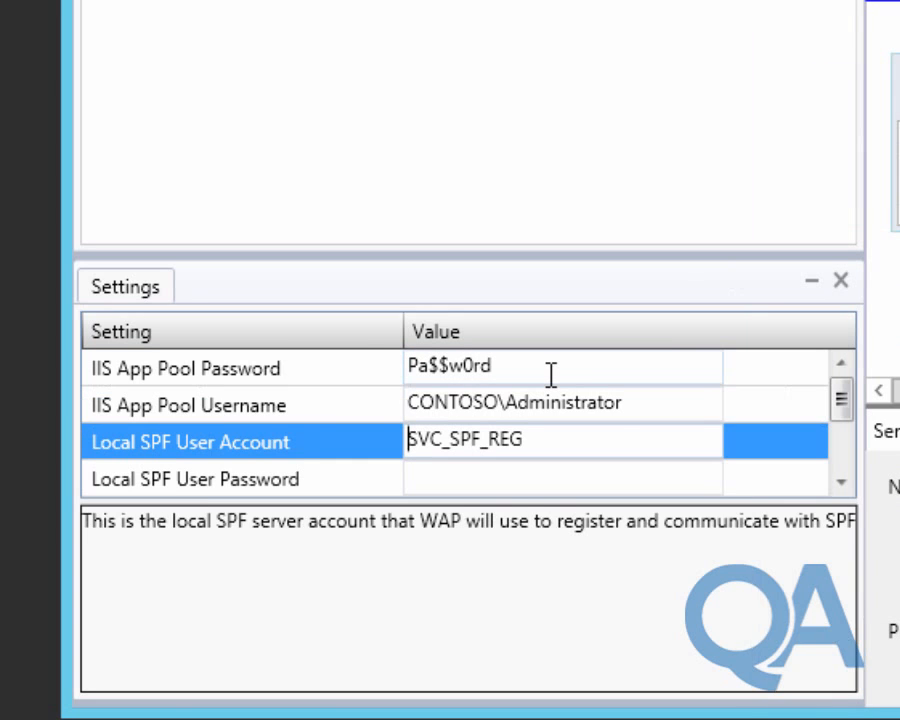
key(Tab)
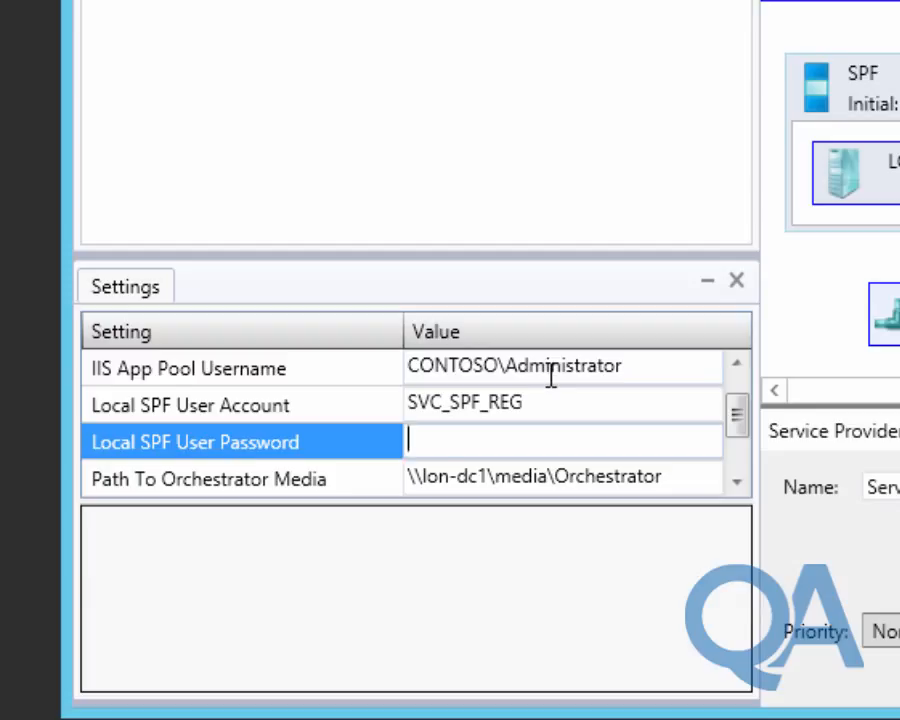
text(Pa$$w0rd)
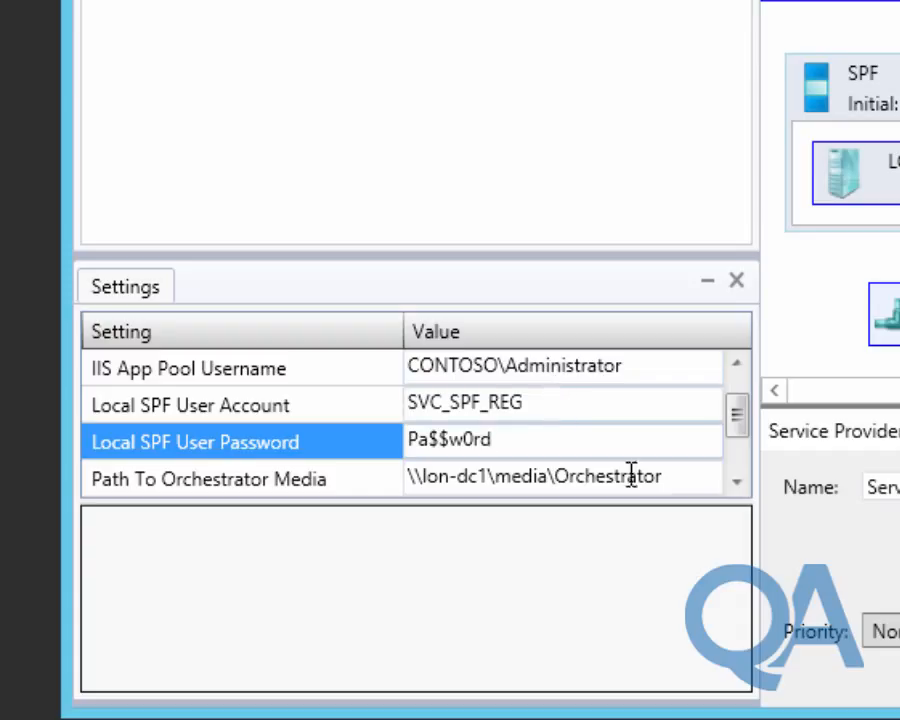
Refresh the placement preview with the new password settings.
click(738, 481)
click(738, 483)
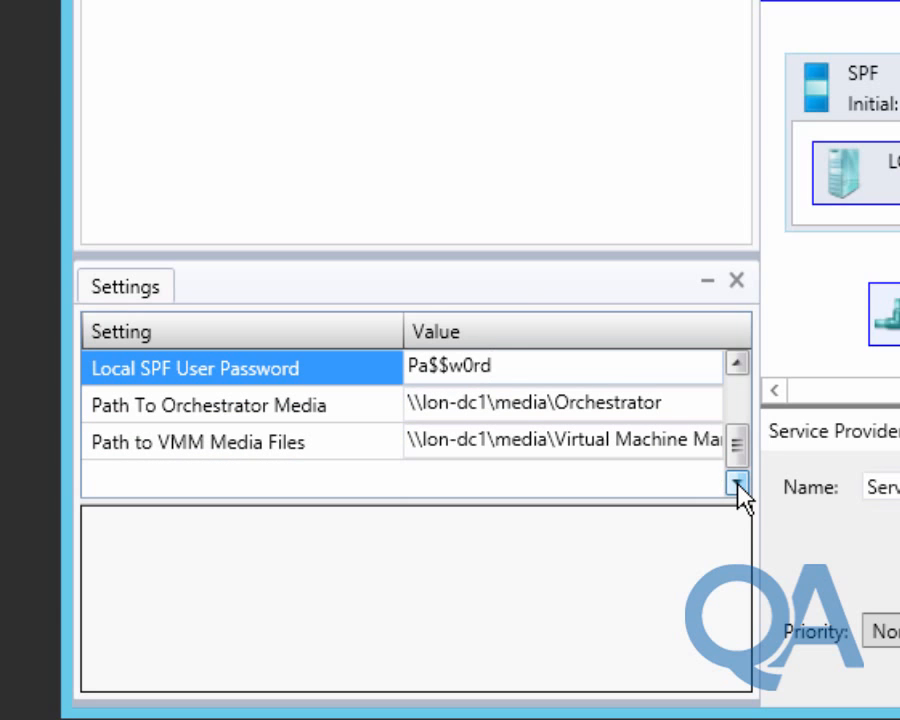
drag(738, 458, 738, 404)
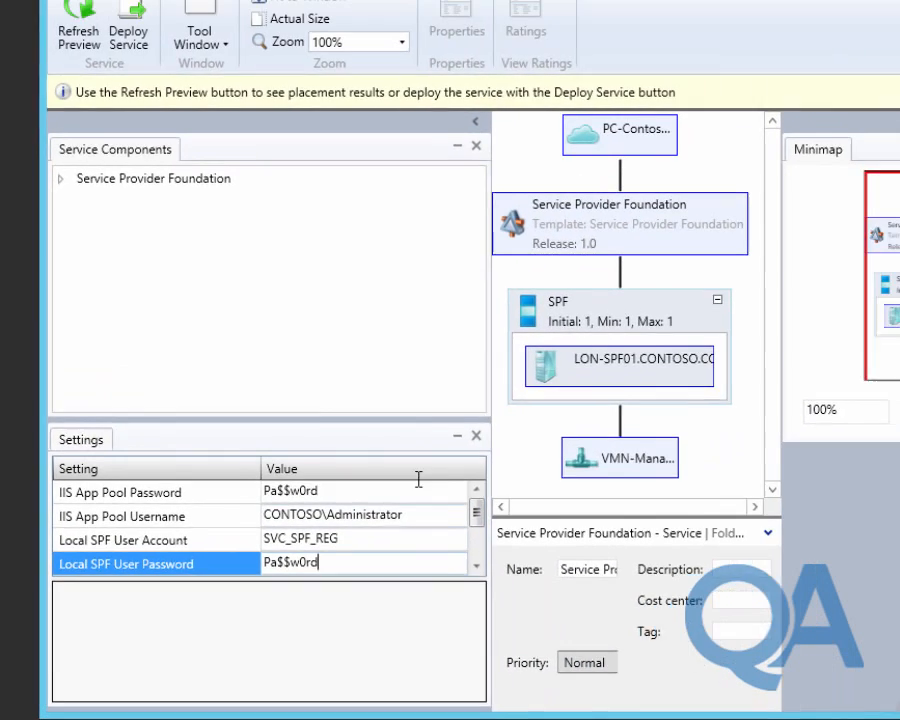
click(79, 25)
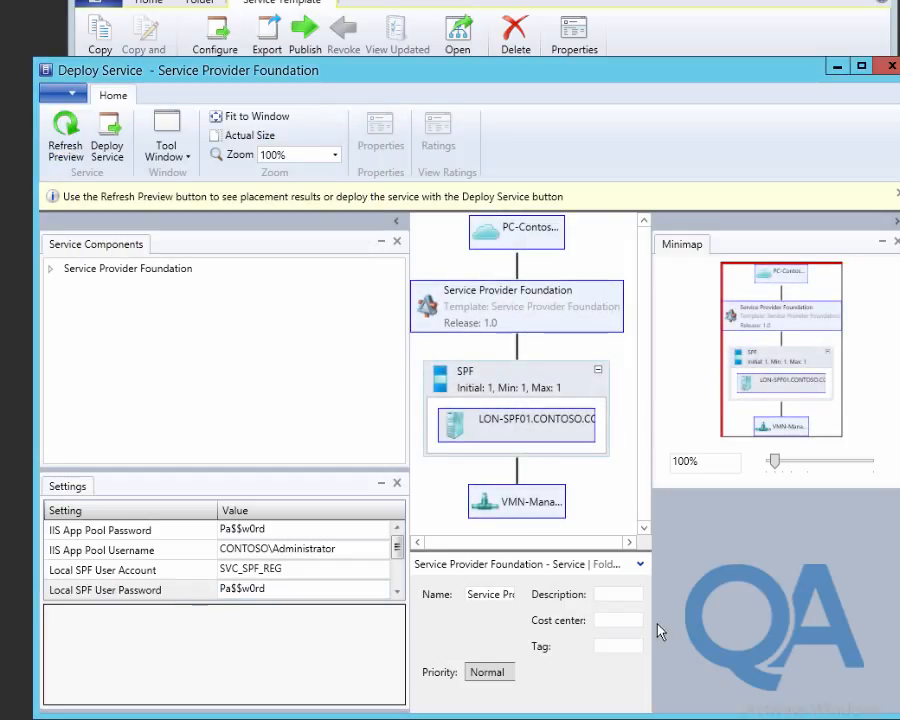
Deploy the Service Provider Foundation service and view its Create Service Instance job steps in Jobs.
click(110, 133)
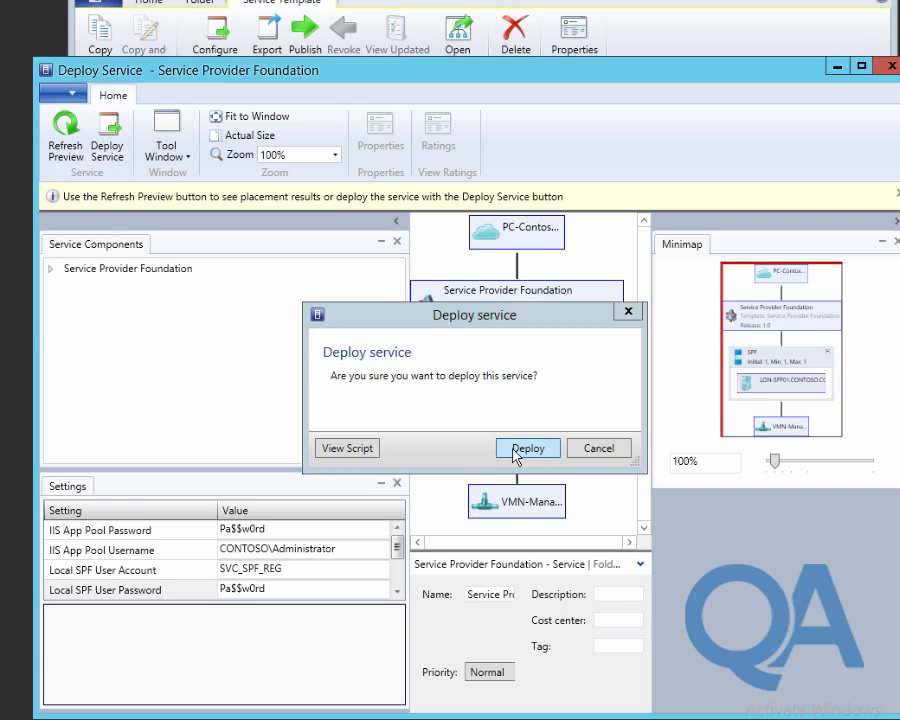
click(516, 450)
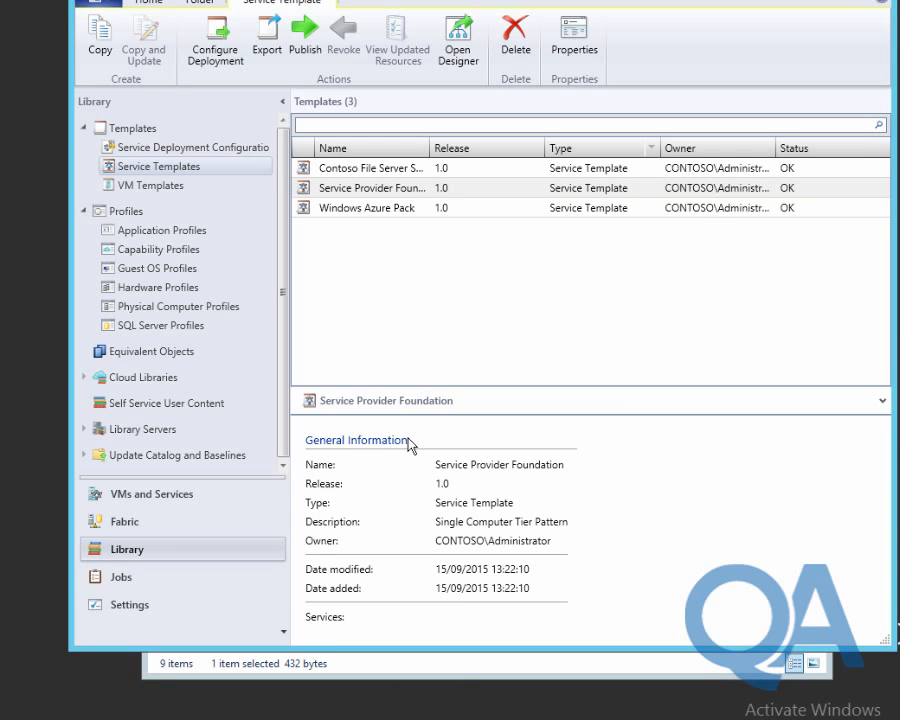
click(148, 578)
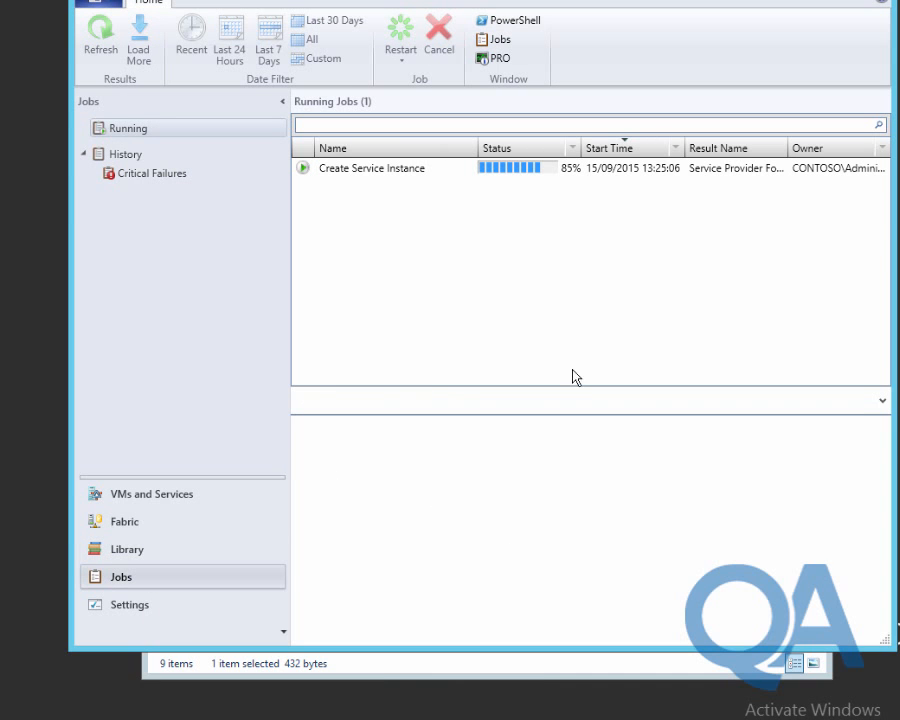
click(393, 171)
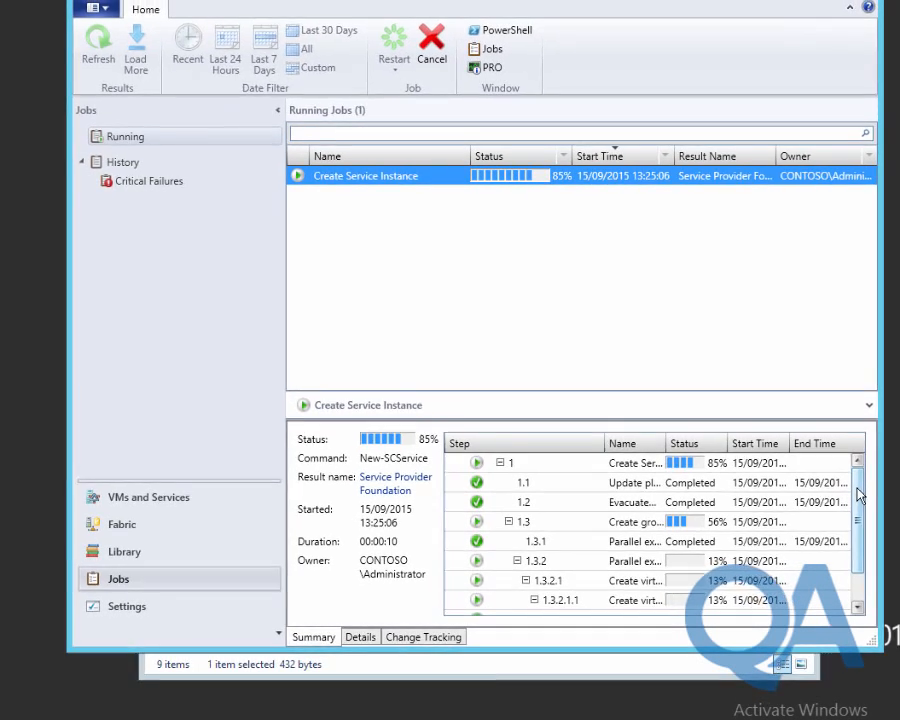
drag(855, 491, 857, 540)
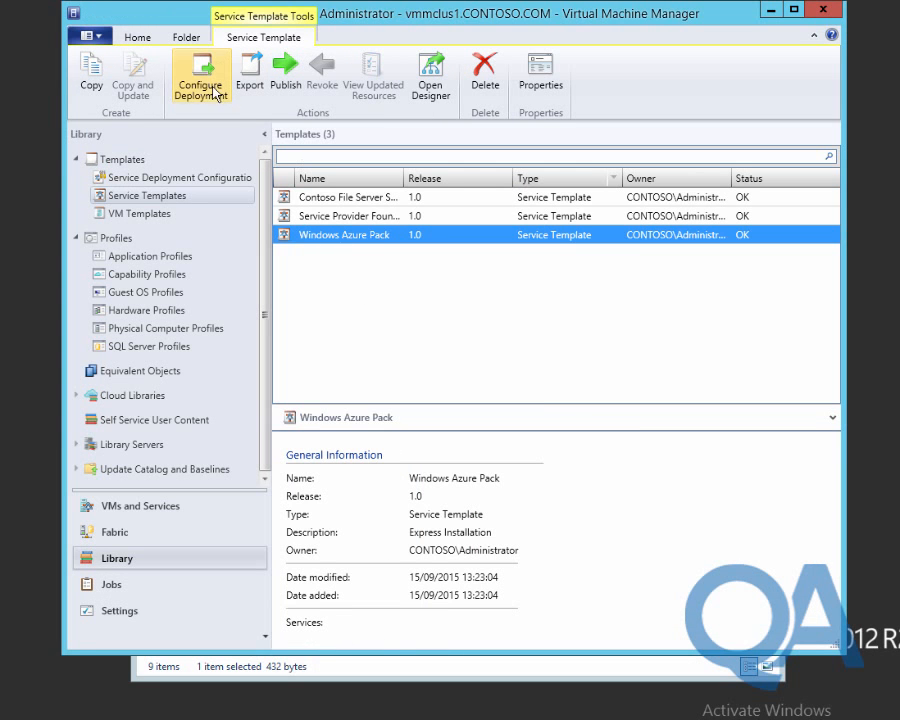
Name the deployment 'Windows Azure Pack', refresh its placement preview, and deploy it to PC-Contoso-Production.
click(203, 88)
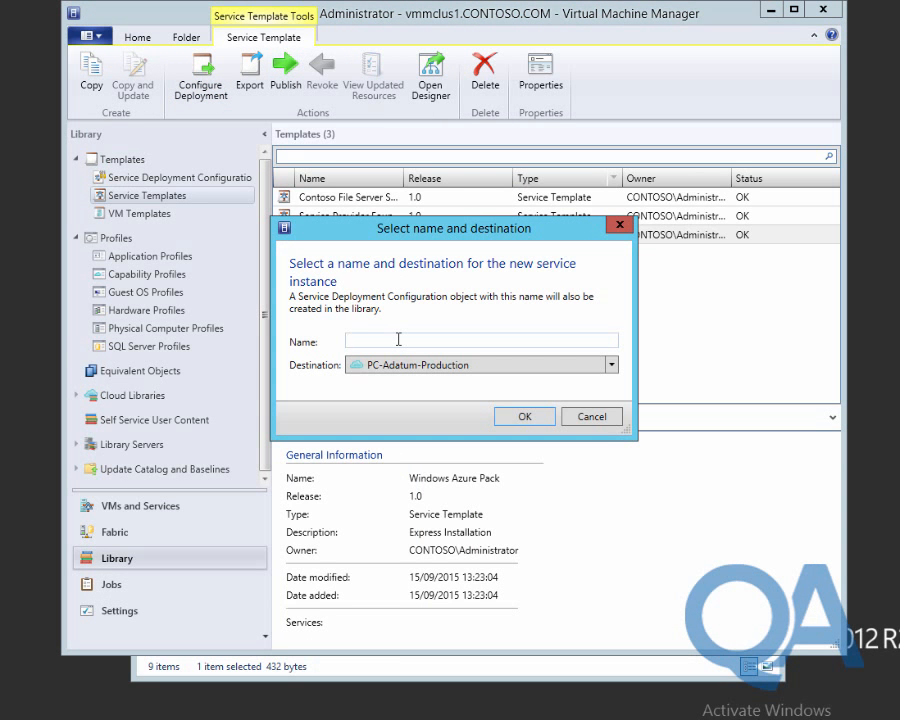
text(Windows Azure Pack)
scroll(472, 350, down, 1)
click(524, 416)
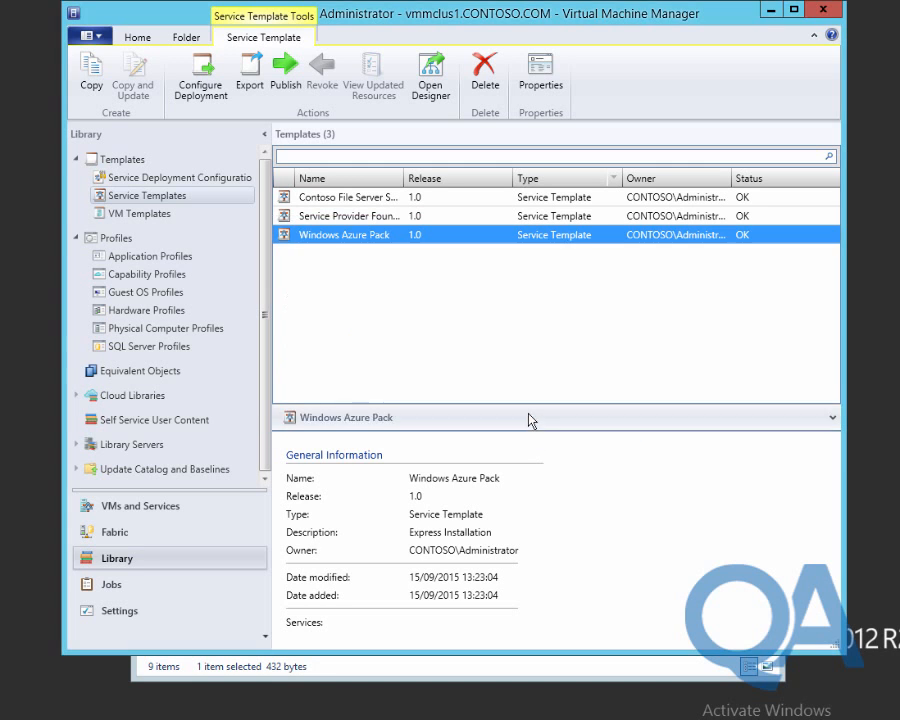
click(71, 166)
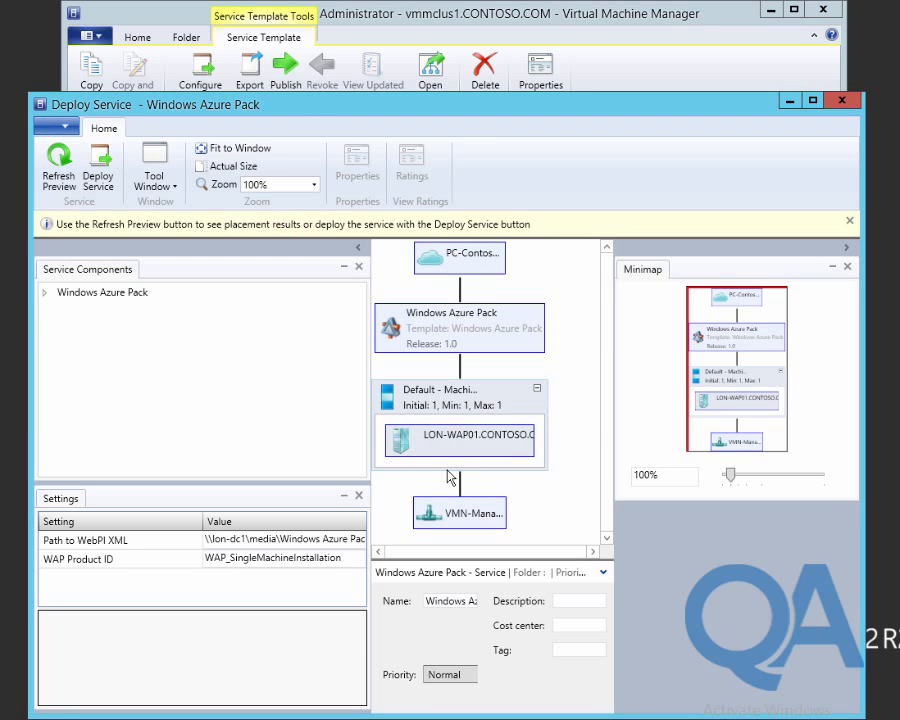
click(98, 165)
click(493, 463)
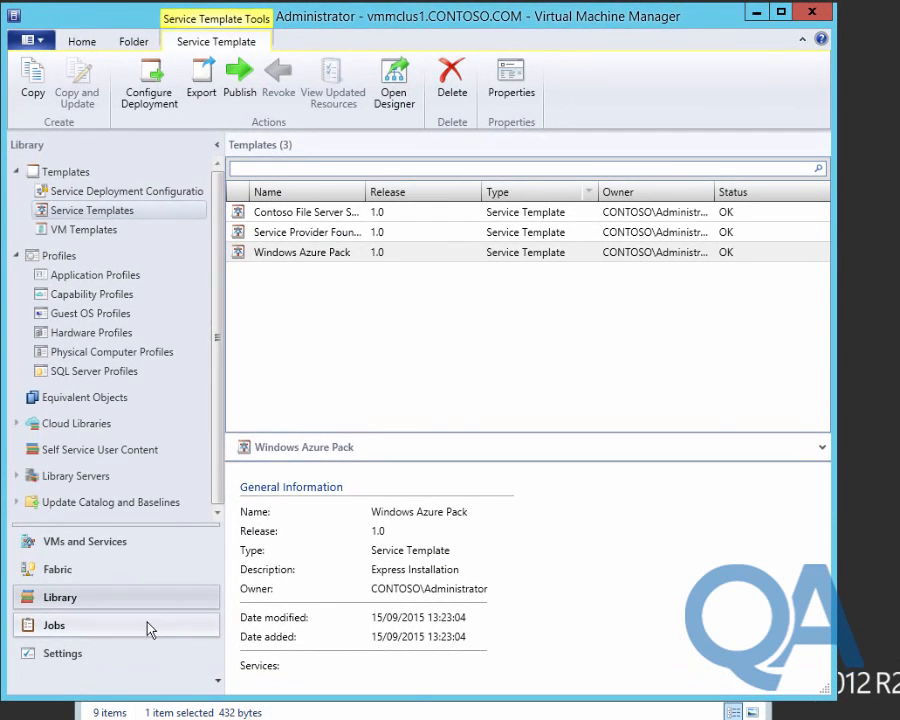
In Jobs, compare the Windows Azure Pack and Service Provider Foundation job step lists.
click(147, 626)
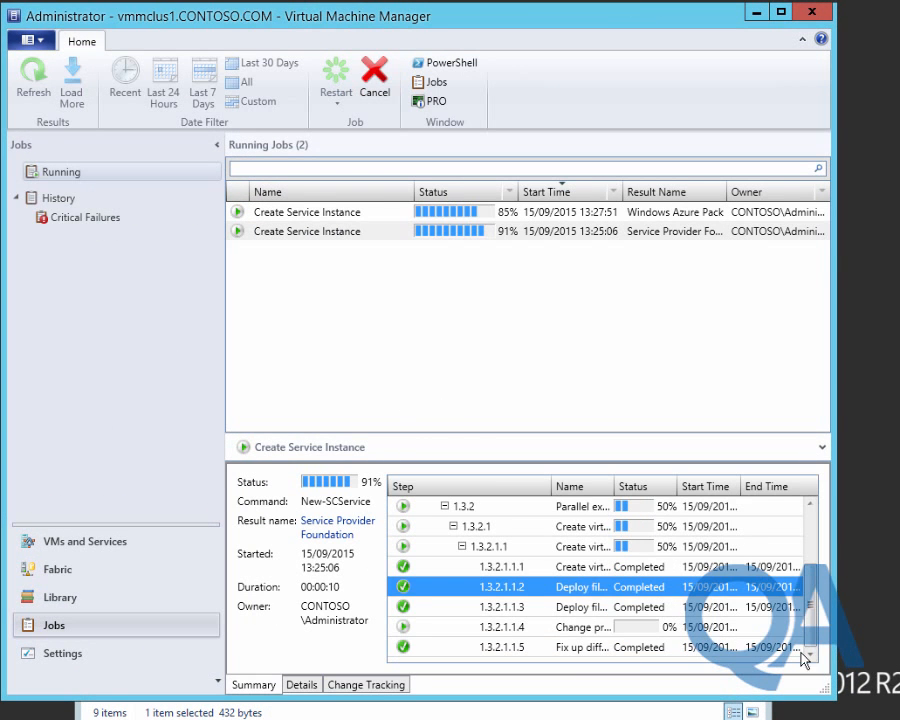
click(345, 212)
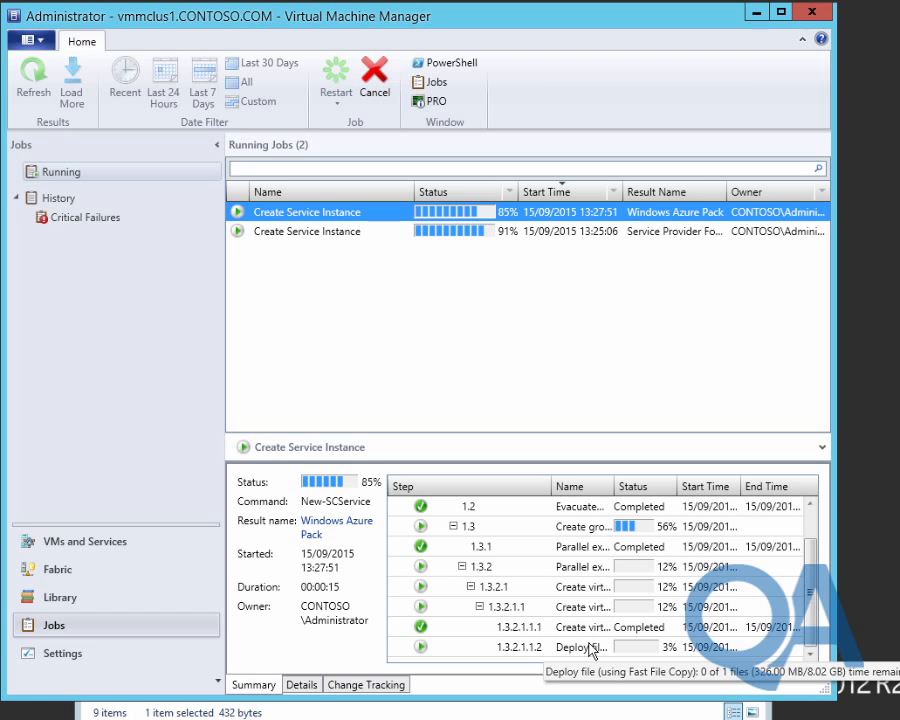
click(342, 232)
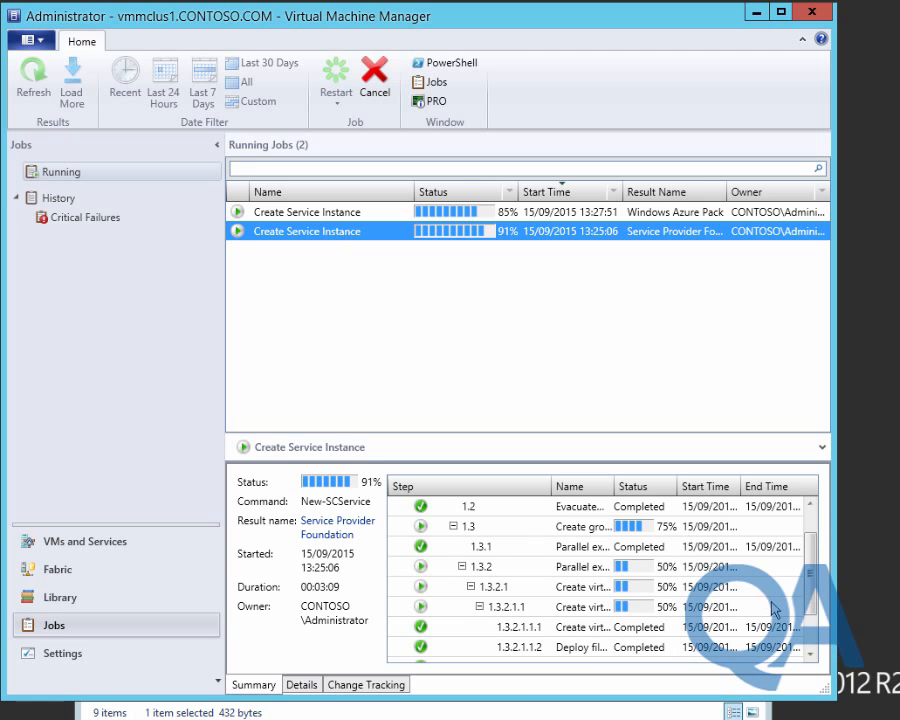
scroll(810, 649, down, 1)
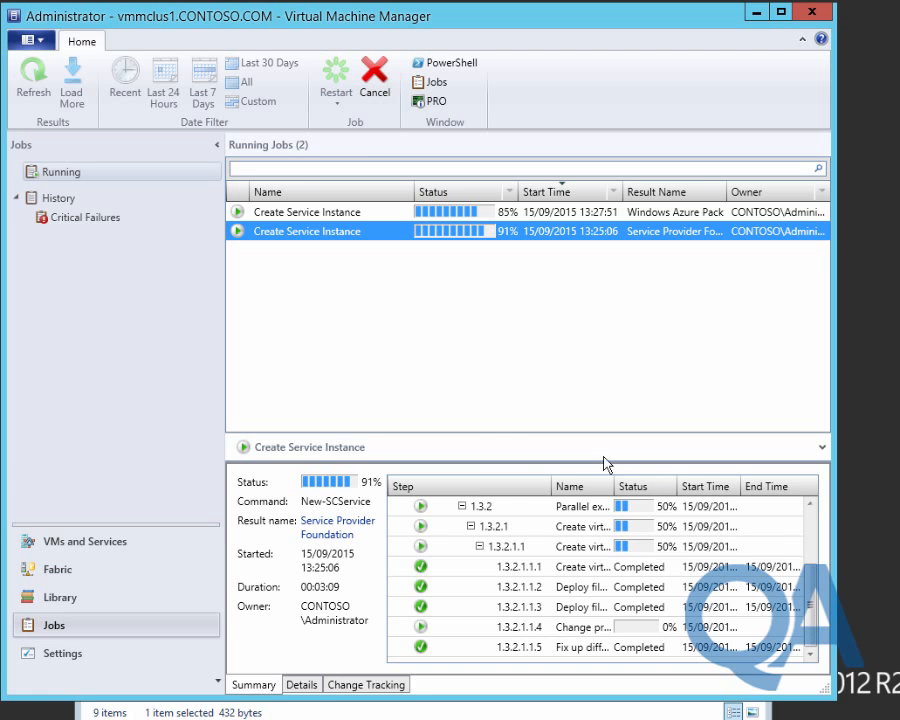
click(330, 213)
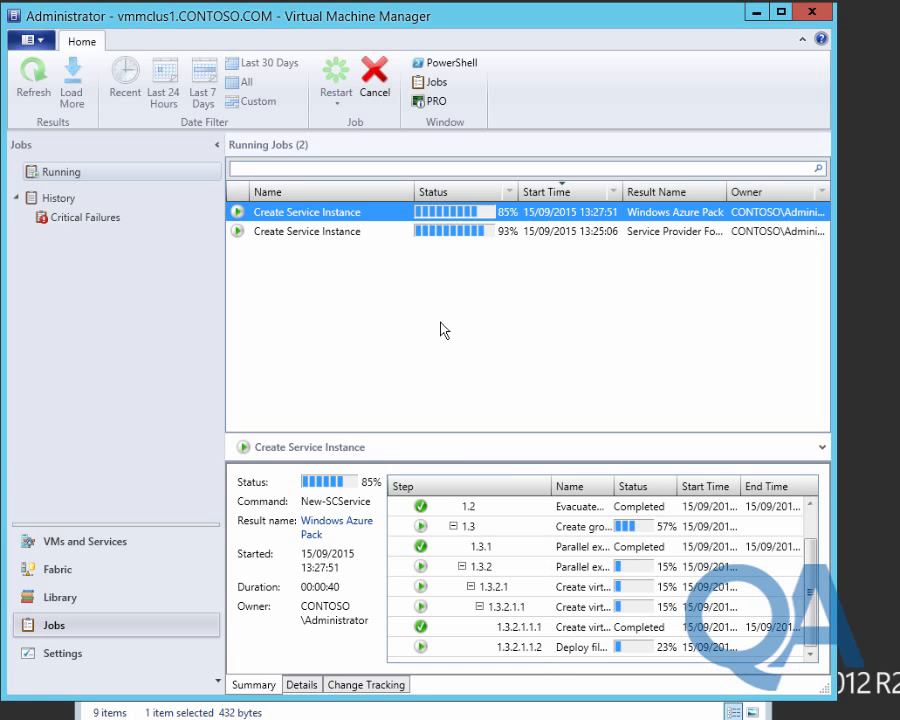
click(460, 231)
scroll(812, 598, down, 4)
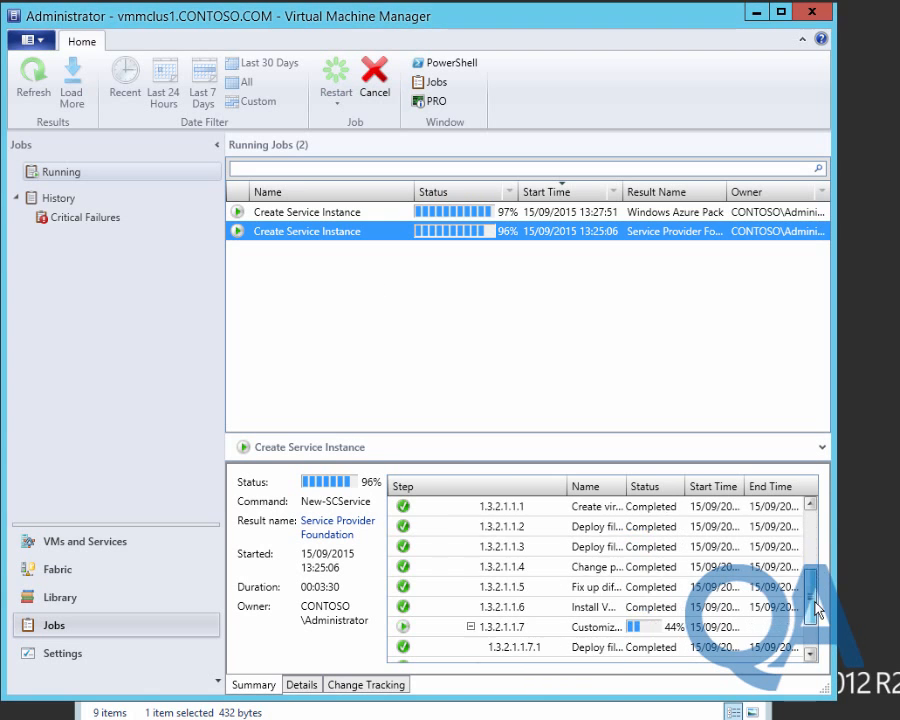
click(320, 214)
scroll(812, 598, down, 2)
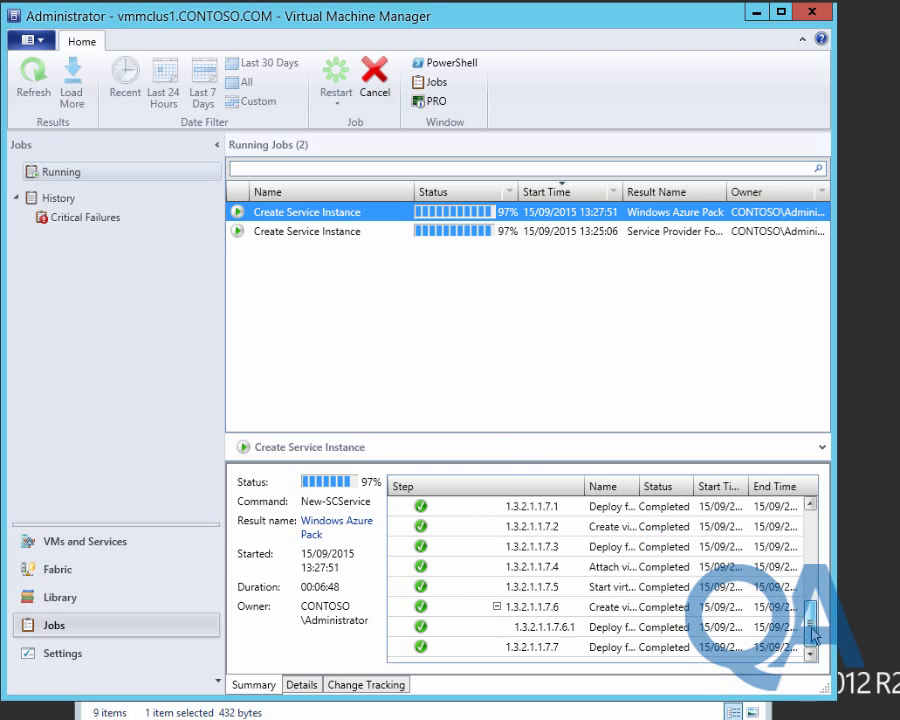
click(307, 233)
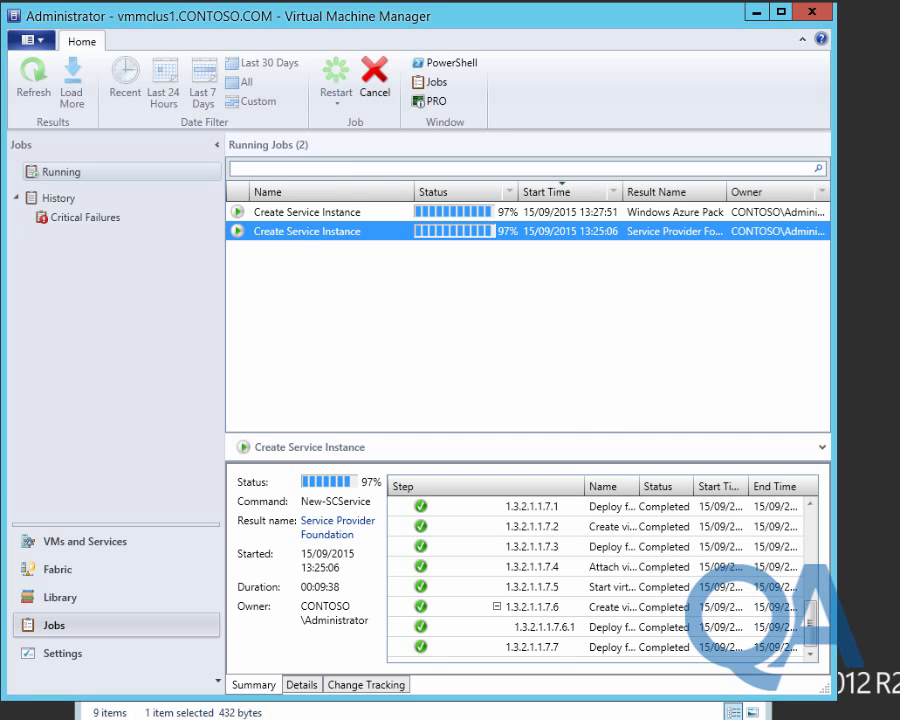
click(479, 272)
mouse_move(811, 629)
mouse_down()
mouse_move(796, 559)
mouse_move(805, 632)
mouse_move(810, 530)
mouse_move(808, 644)
mouse_up()
Keep checking both Create Service Instance jobs until they reach 99%.
click(391, 214)
click(337, 209)
mouse_move(809, 629)
mouse_down()
mouse_move(804, 596)
mouse_move(803, 647)
mouse_up()
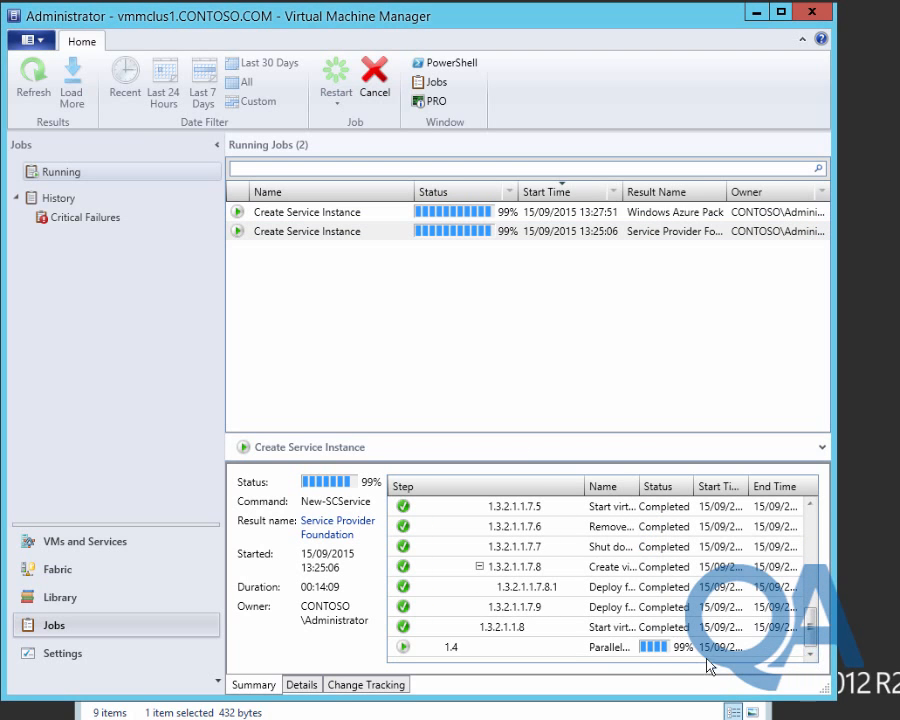
click(668, 651)
click(540, 212)
click(810, 656)
click(810, 656)
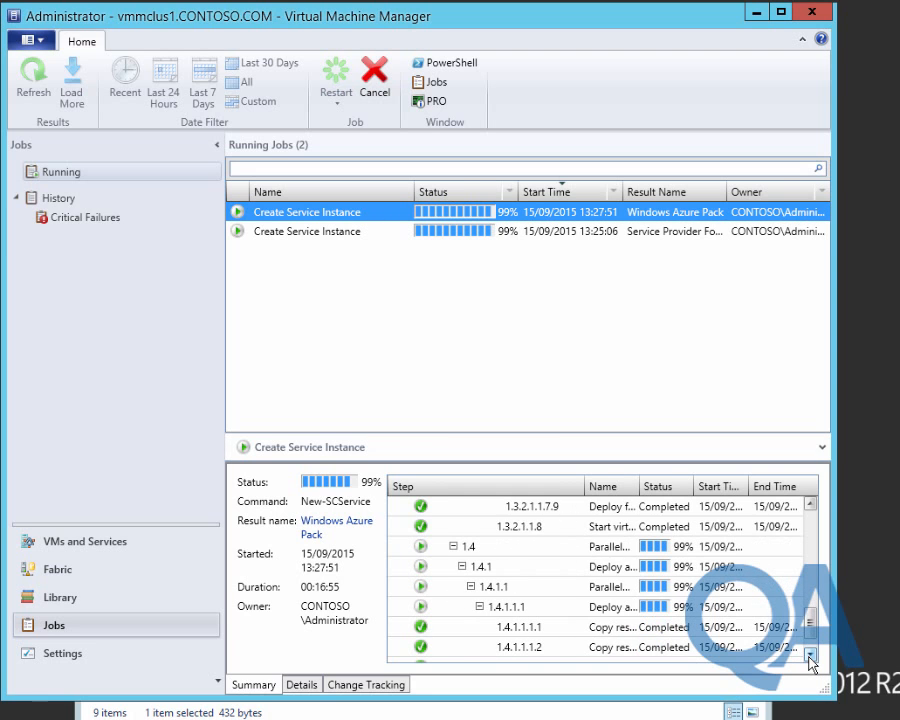
click(810, 656)
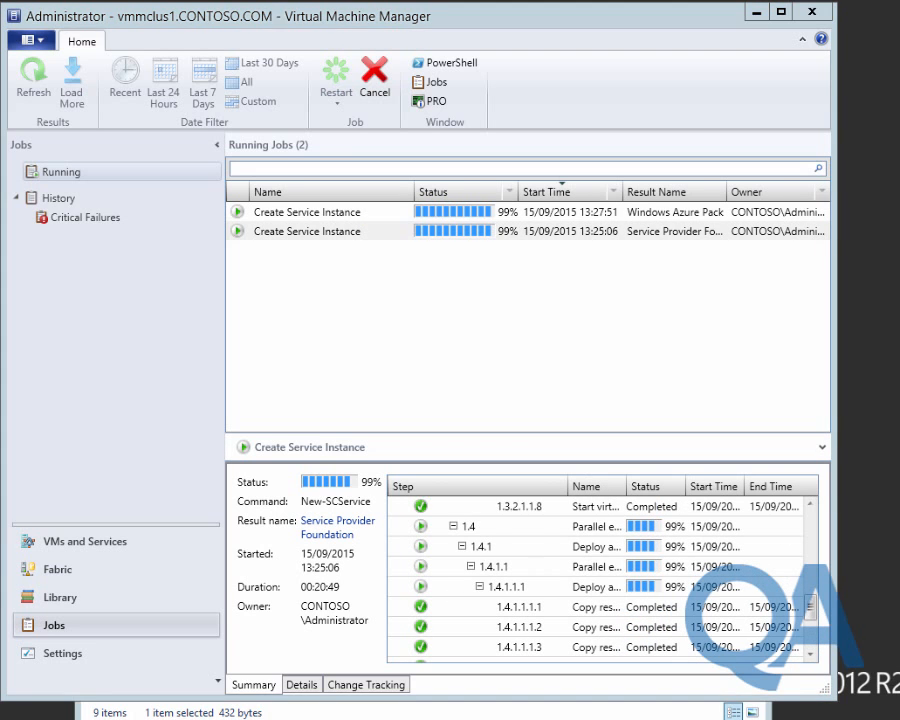
click(808, 655)
click(808, 655)
click(330, 212)
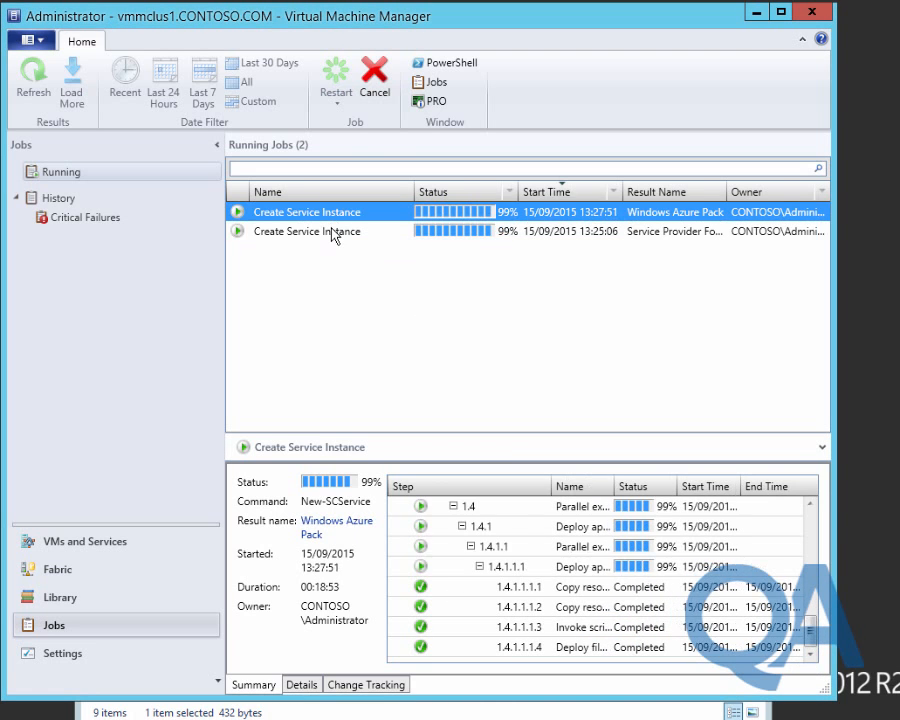
click(333, 232)
click(810, 655)
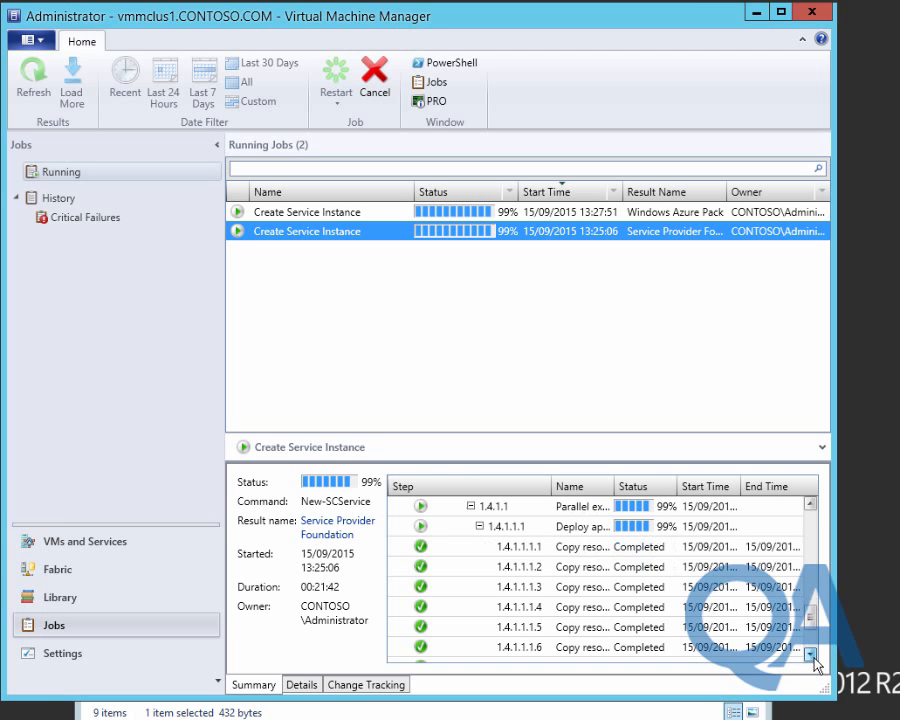
click(810, 655)
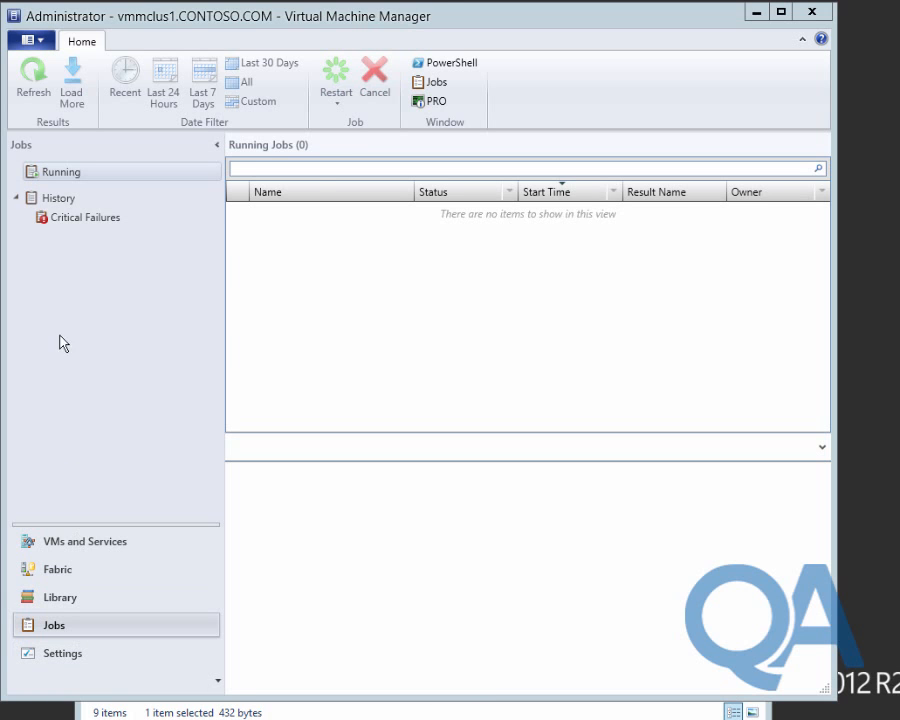
Search job history for 'create service' and show the Windows Azure Pack configuration job's details.
click(58, 198)
click(283, 188)
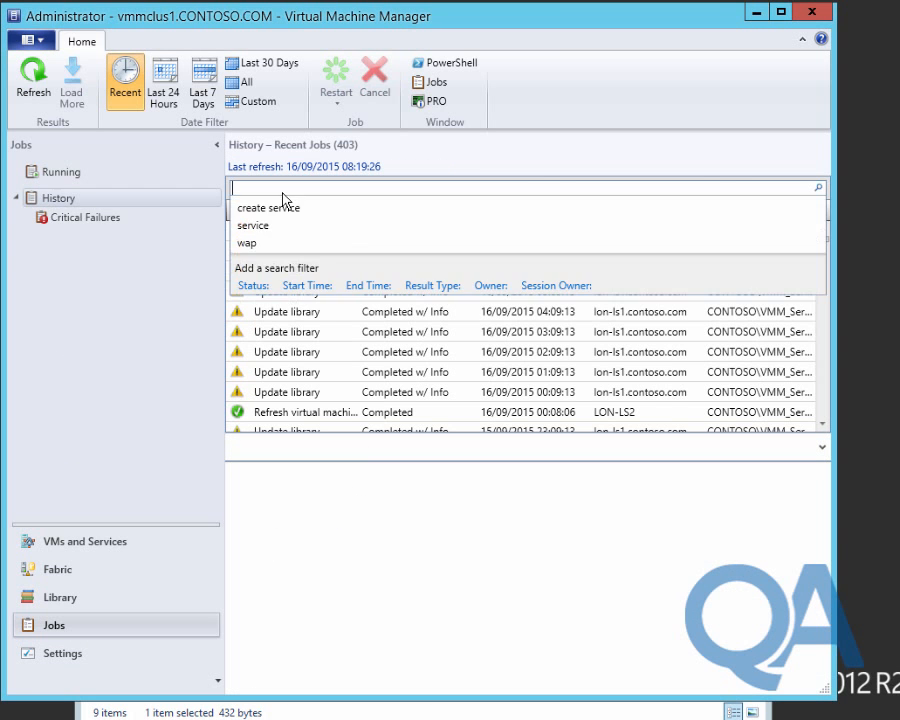
text(create)
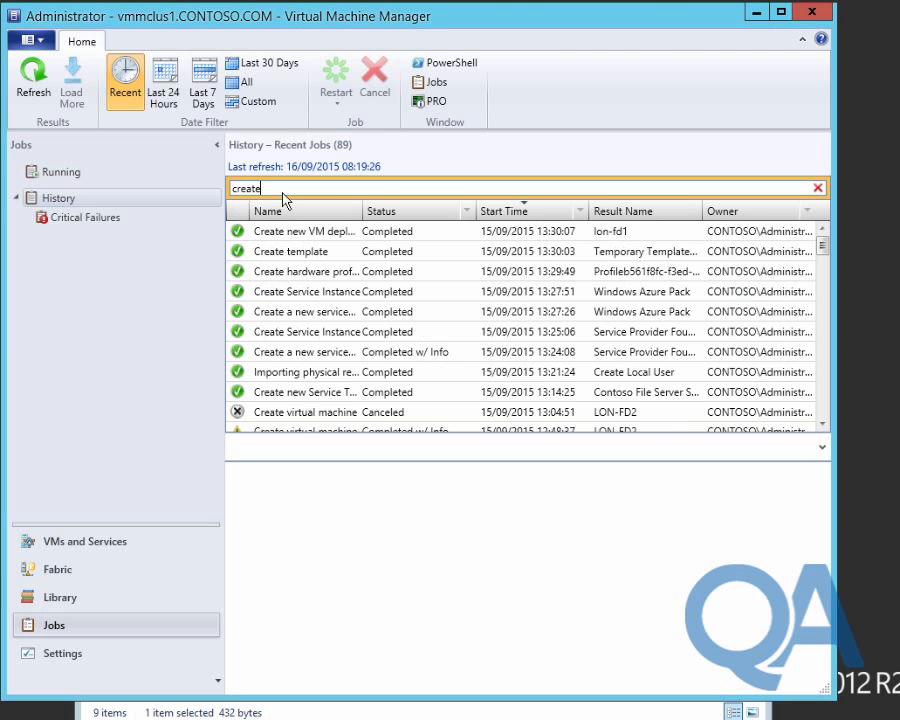
text( service)
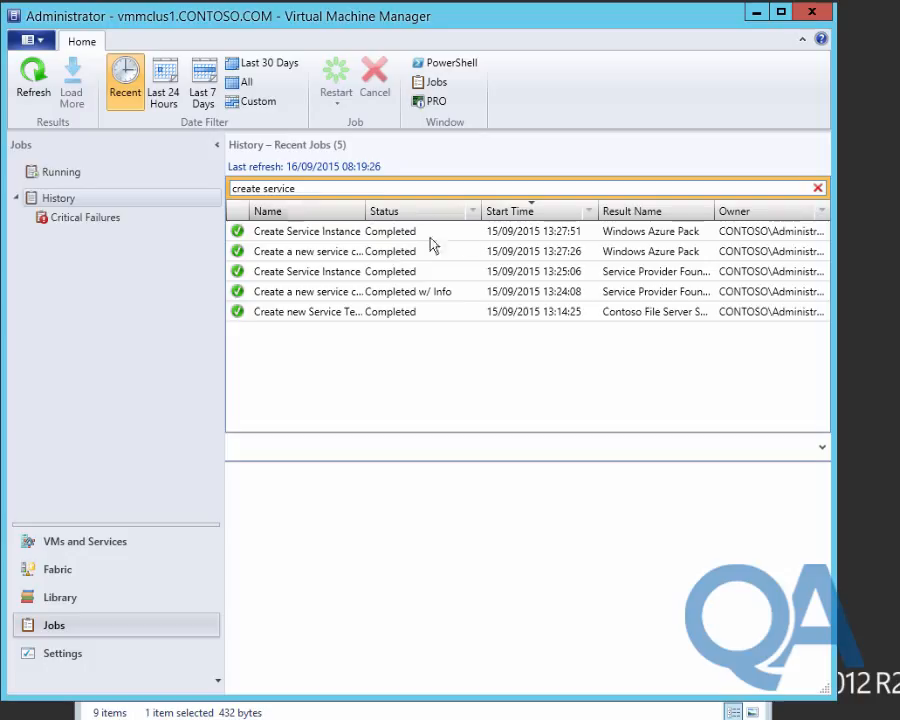
click(345, 253)
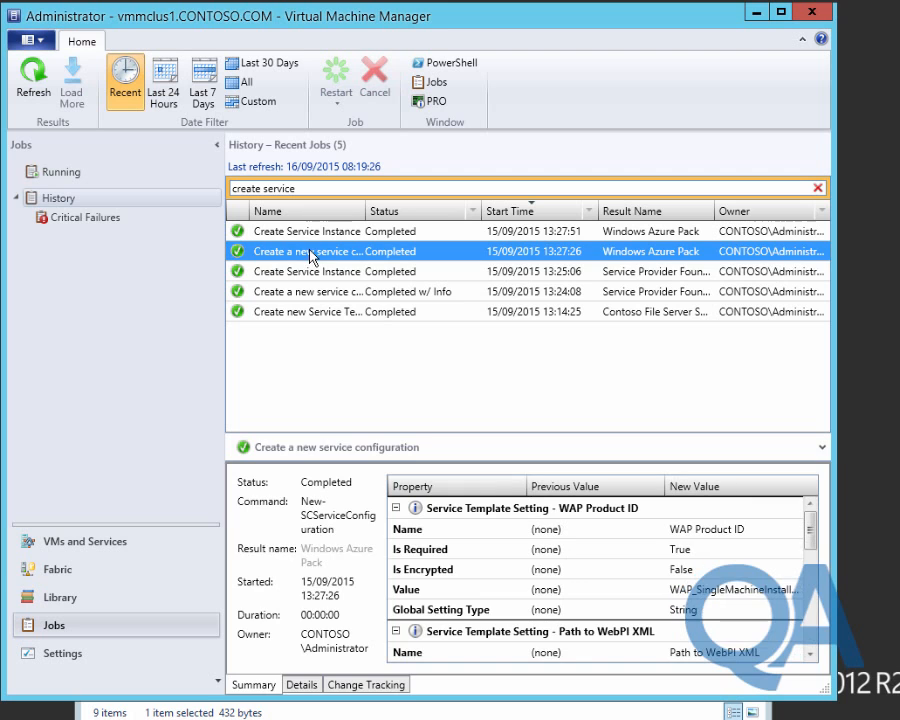
click(301, 685)
Review the Windows Azure Pack service instance job's completed deployment steps.
click(340, 231)
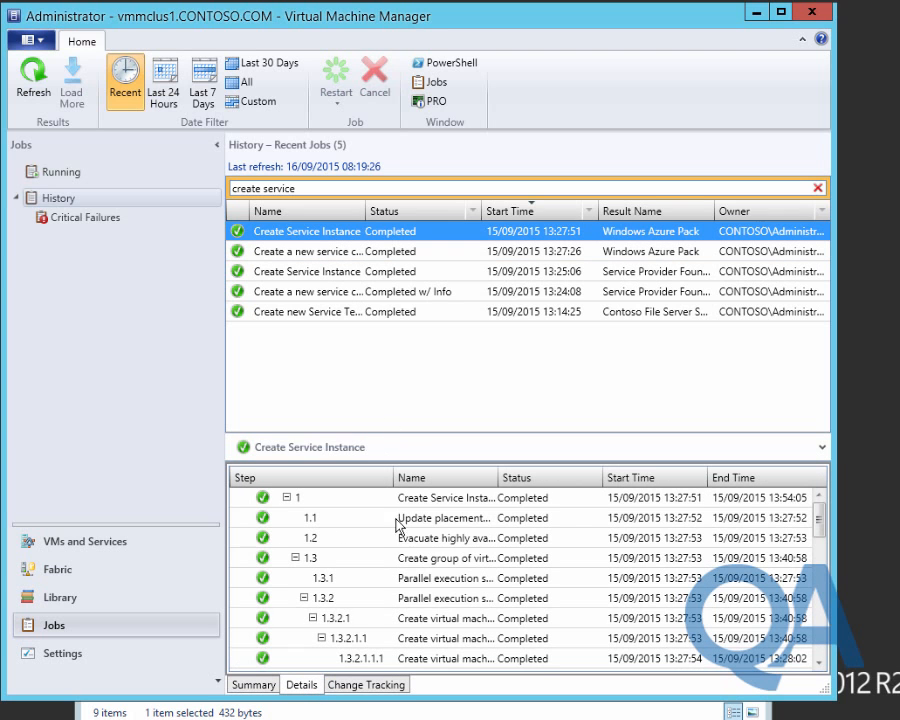
click(426, 497)
scroll(428, 510, down, 8)
scroll(426, 508, down, 4)
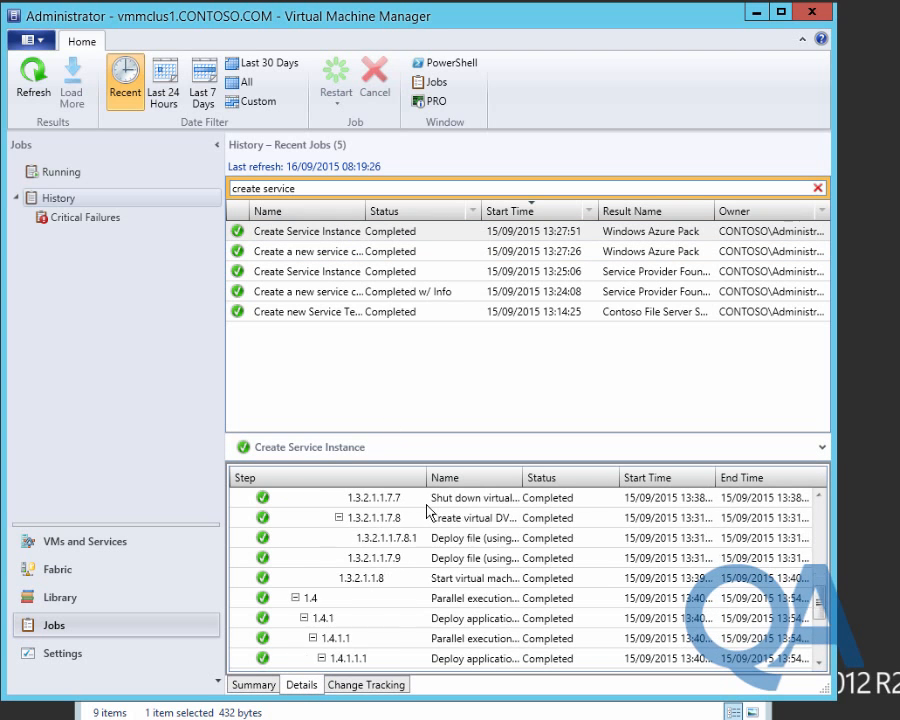
Review the Service Provider Foundation job's completed steps, then show VMs and Services.
click(297, 275)
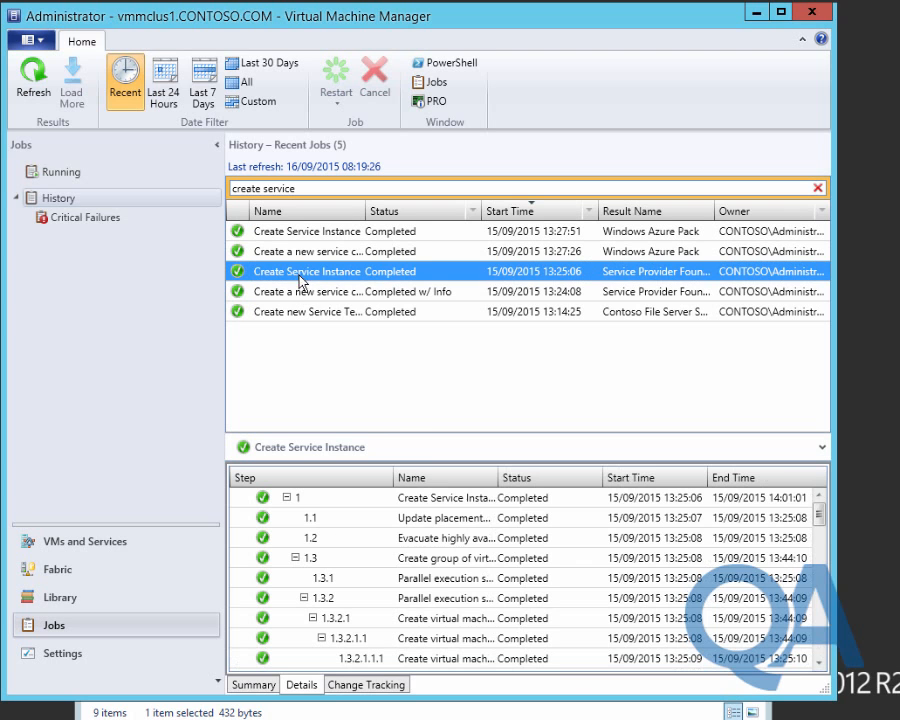
click(440, 580)
scroll(440, 580, down, 6)
scroll(441, 577, down, 10)
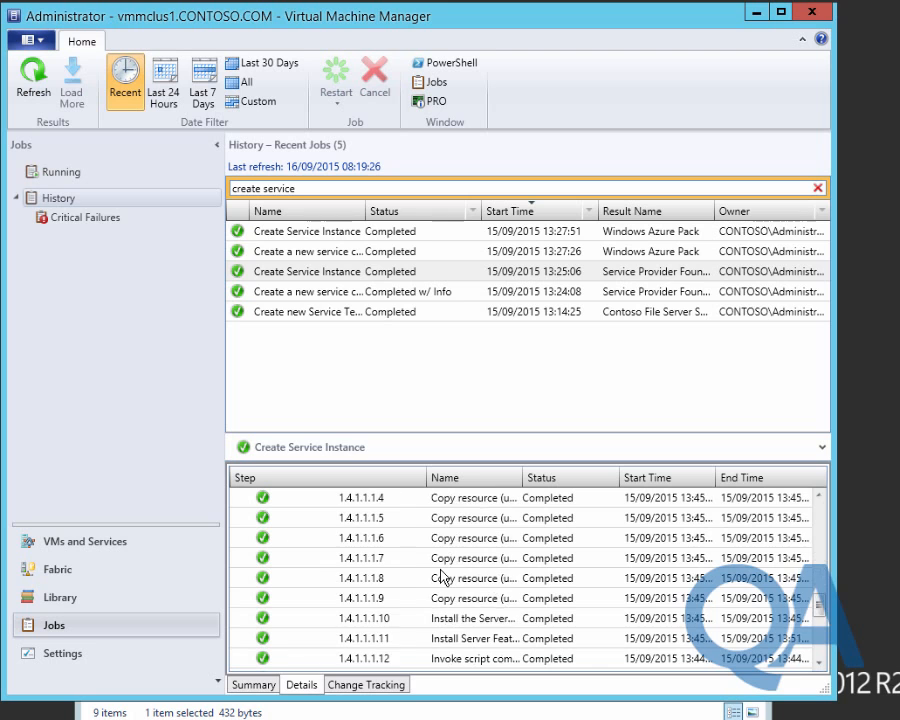
scroll(441, 577, up, 3)
scroll(441, 577, up, 15)
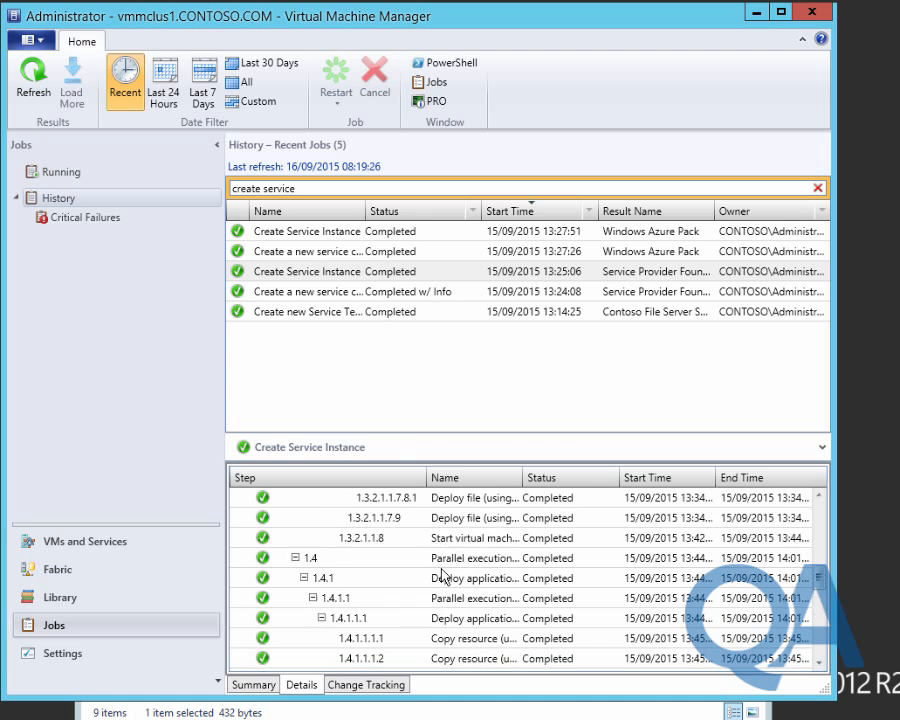
click(60, 545)
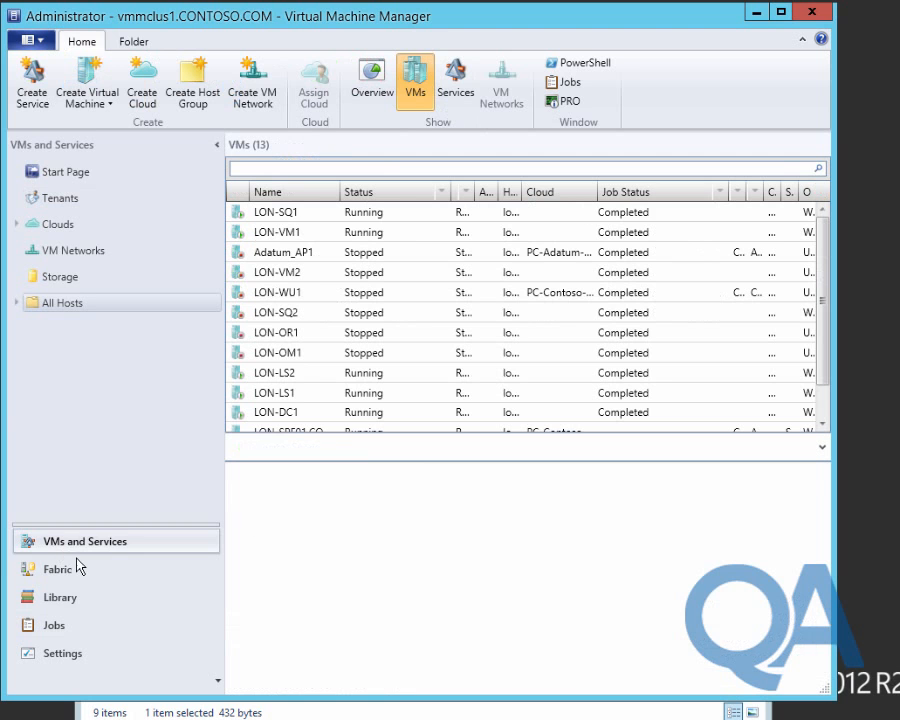
Filter to the PC-Contoso-Production cloud and check that LON-SPF01 and LON-WAP01 are running.
click(16, 224)
click(94, 263)
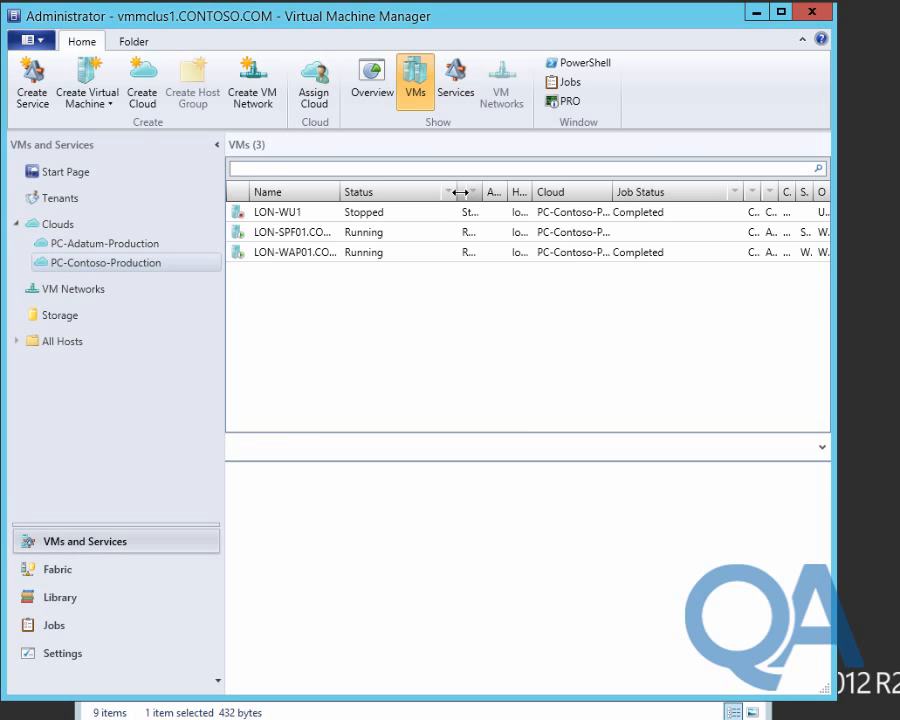
click(321, 233)
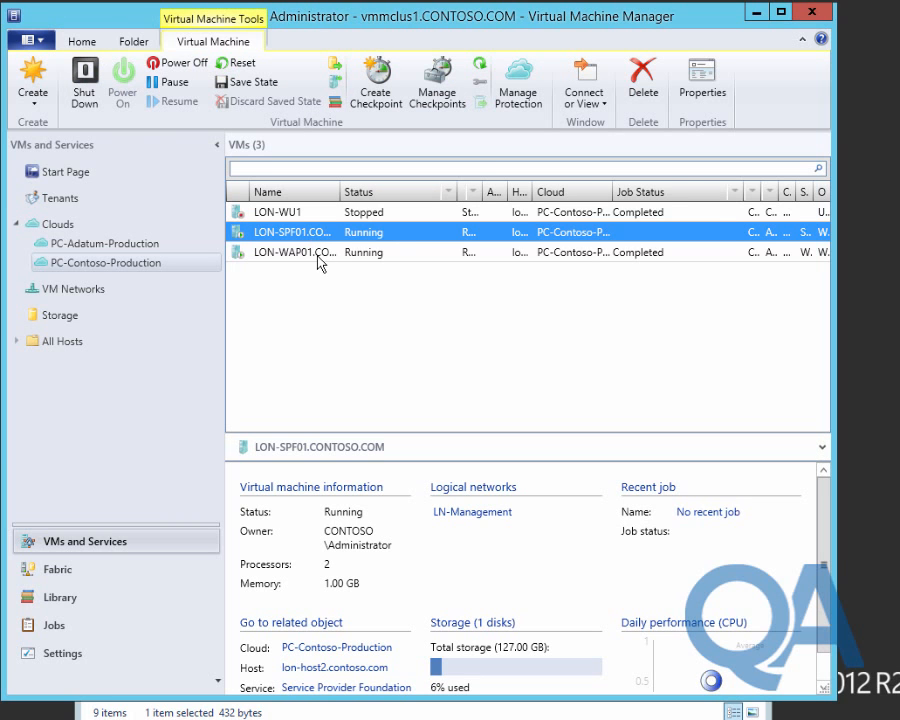
click(321, 255)
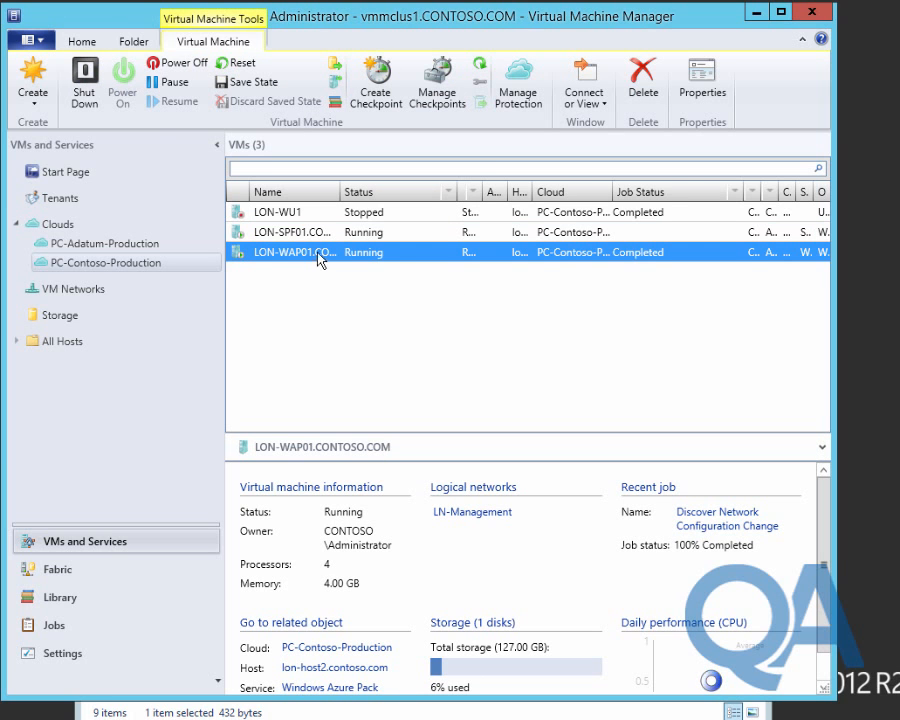
click(315, 234)
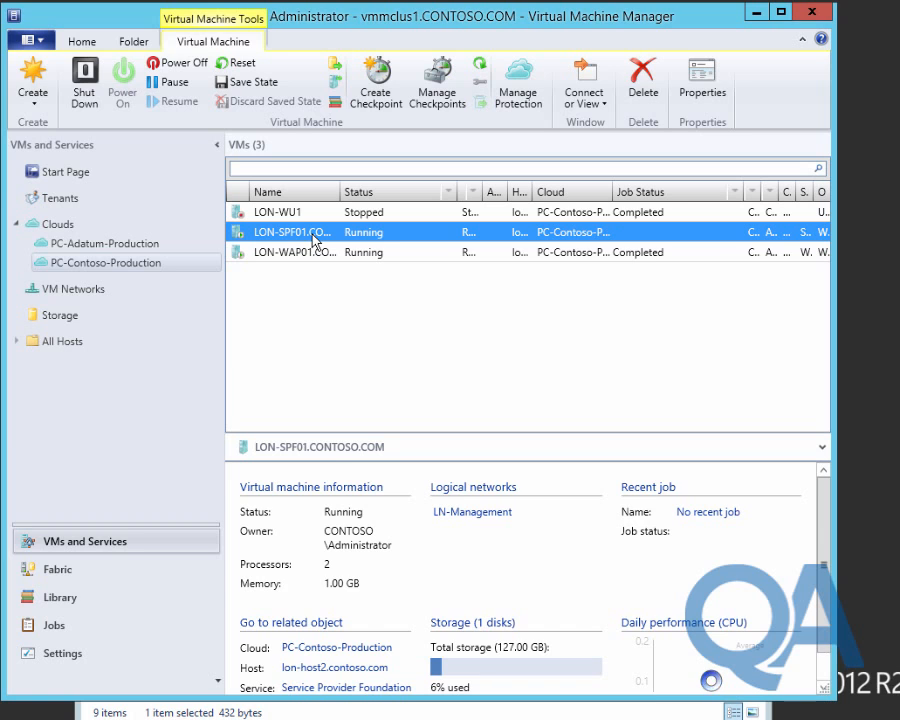